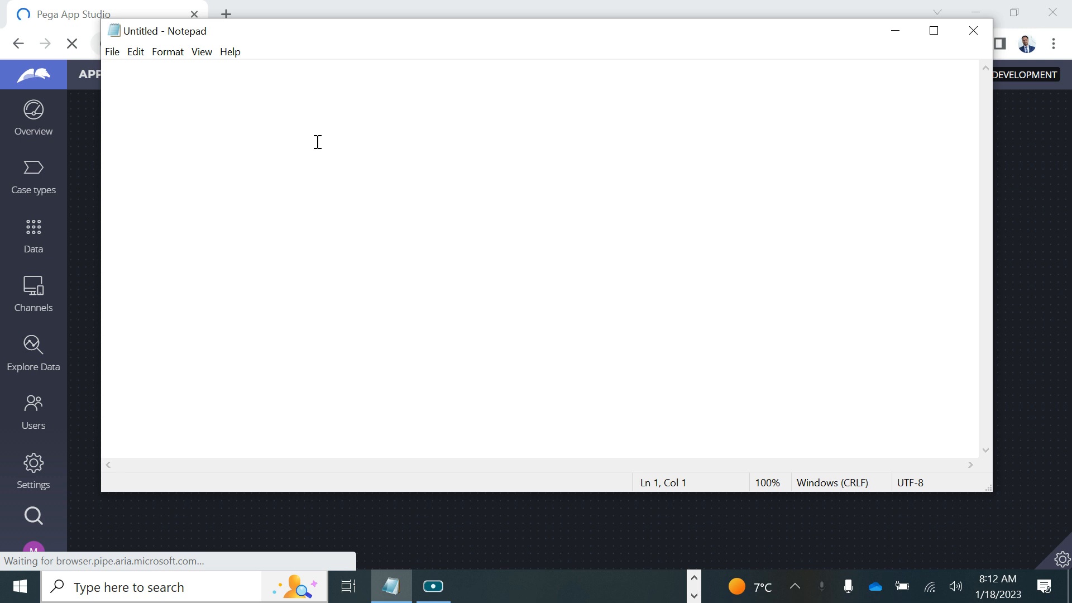
# Step: Type the heading 'Savable Data' and the note 'Fetch the data from a source' in Notepad
pyautogui.write('Savable')
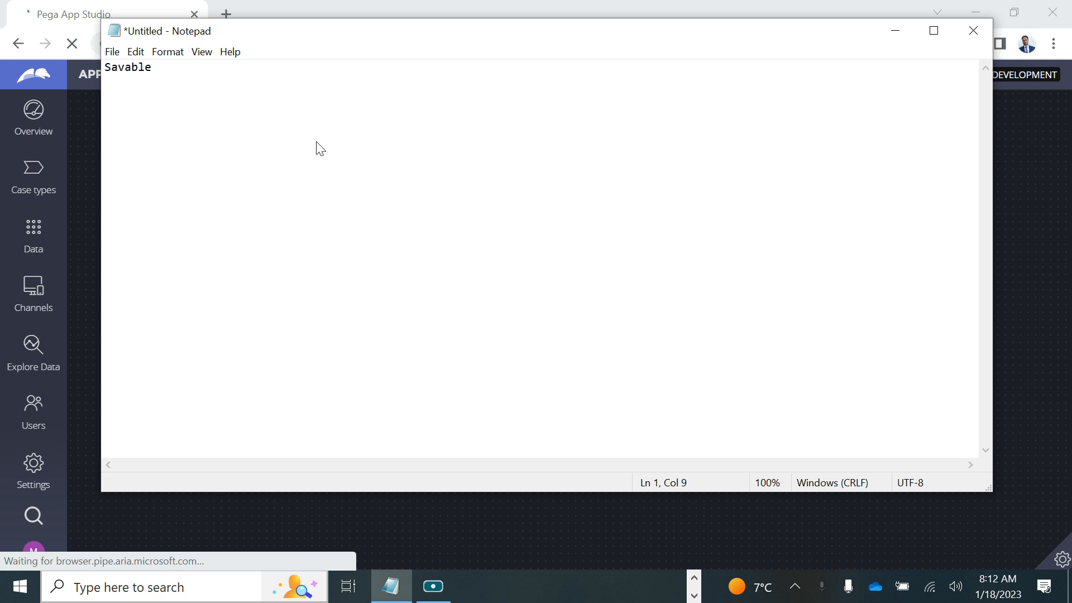
pyautogui.write(' Data')
pyautogui.write('Fetch the ')
pyautogui.write('data from ')
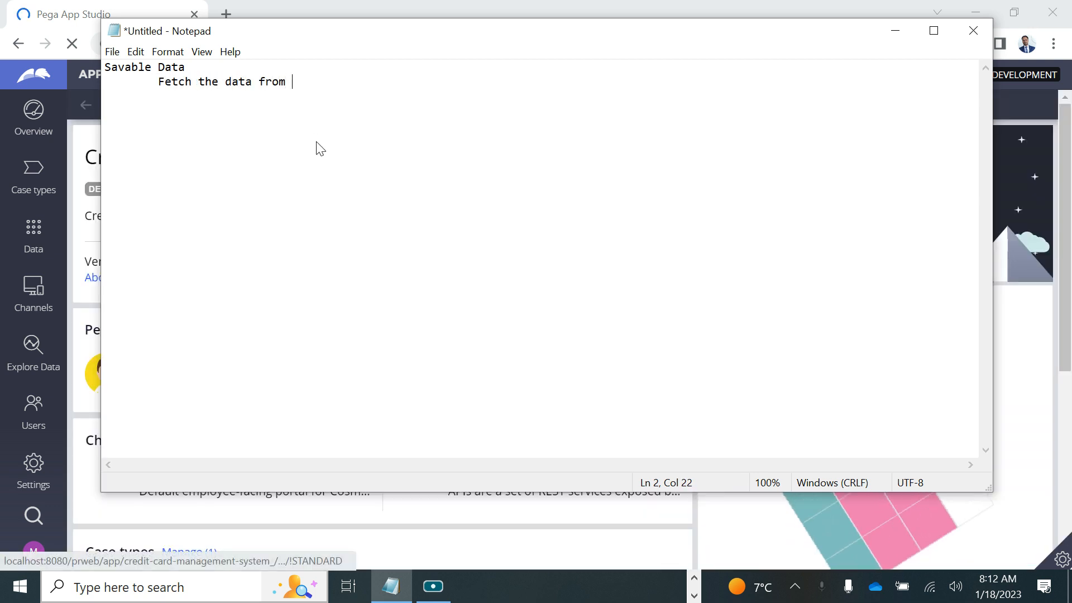
pyautogui.write('a sou')
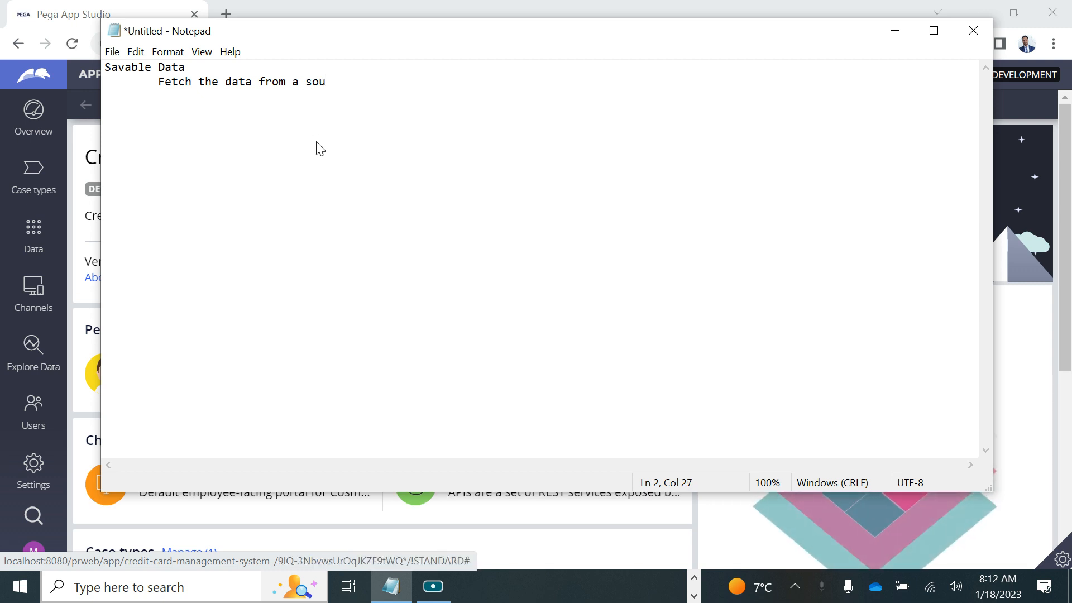
pyautogui.write('rce')
pyautogui.press('Return')
# Step: Switch the browser to Dev Studio, then add the note 'You can modify the data on savable data page on Clipboard'
pyautogui.click(84, 79)
pyautogui.click(66, 128)
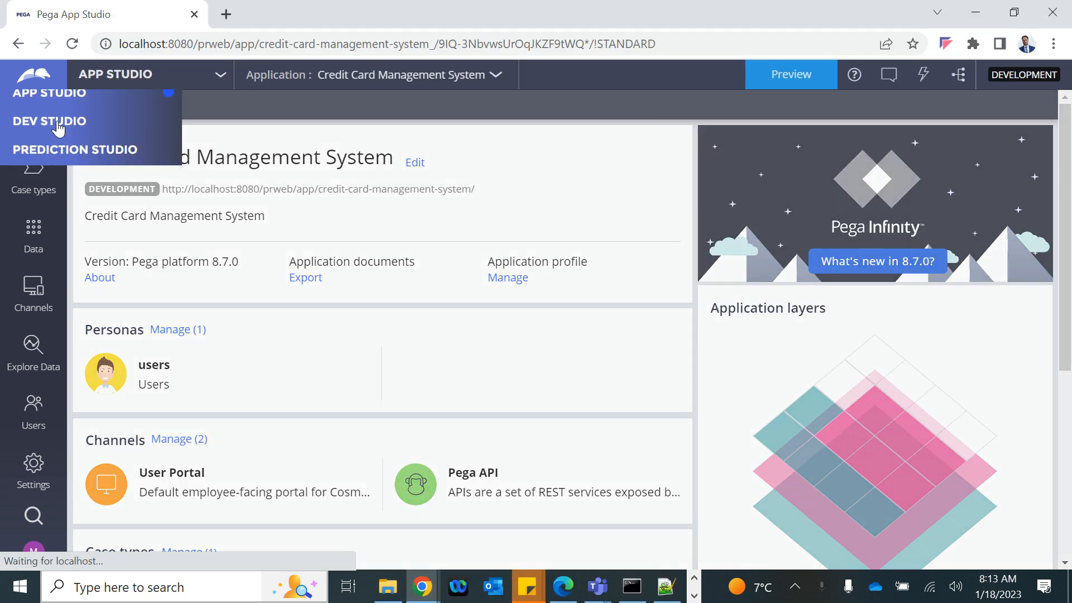
pyautogui.hotkey('alt', 'Tab')
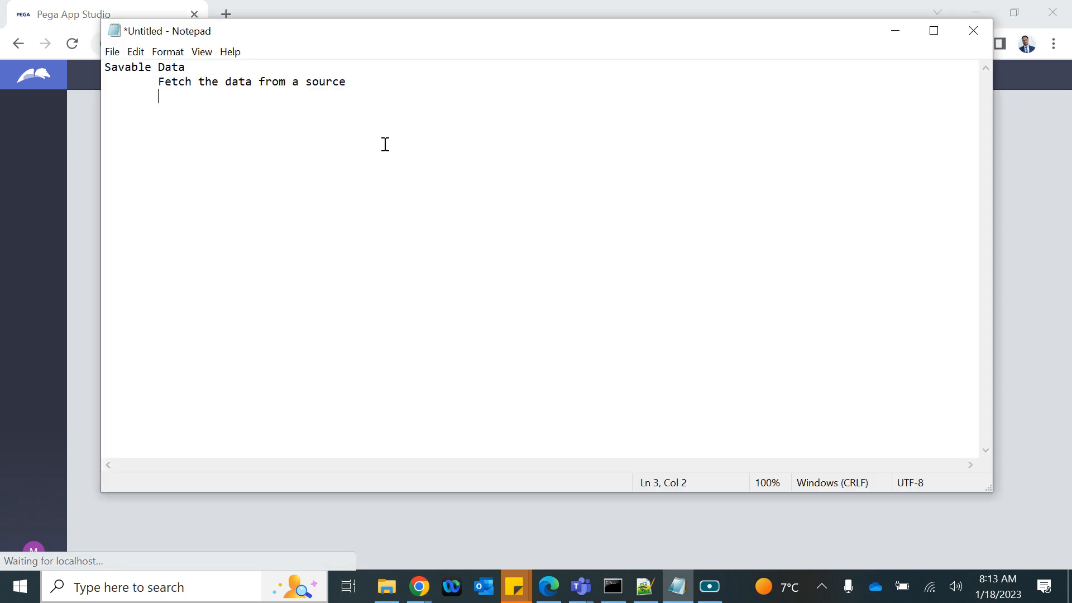
pyautogui.write('You can modur')
pyautogui.press('BackSpace')
pyautogui.press('BackSpace')
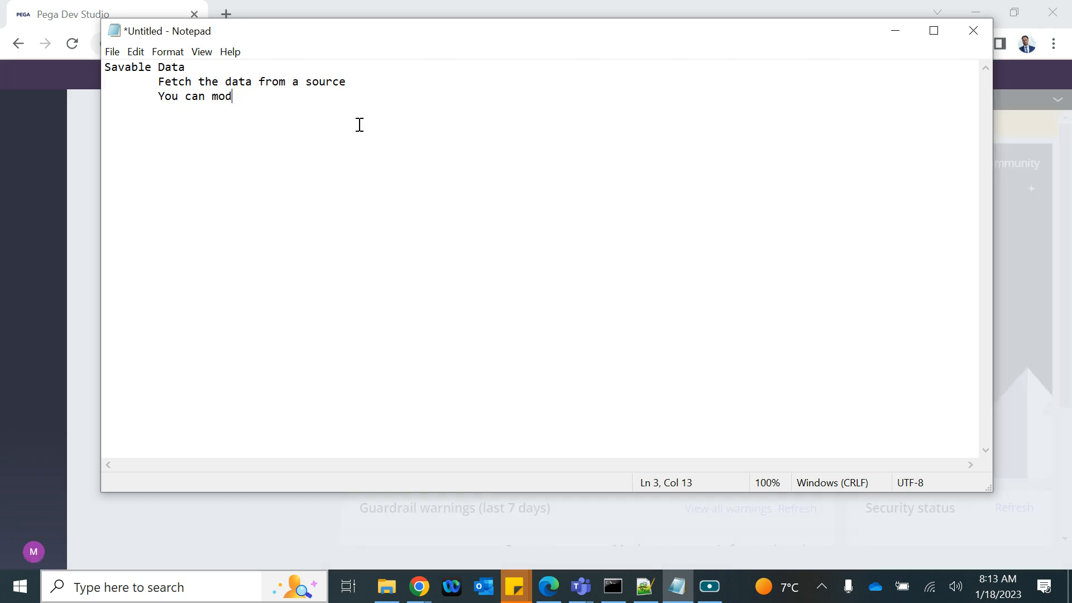
pyautogui.write('ify th')
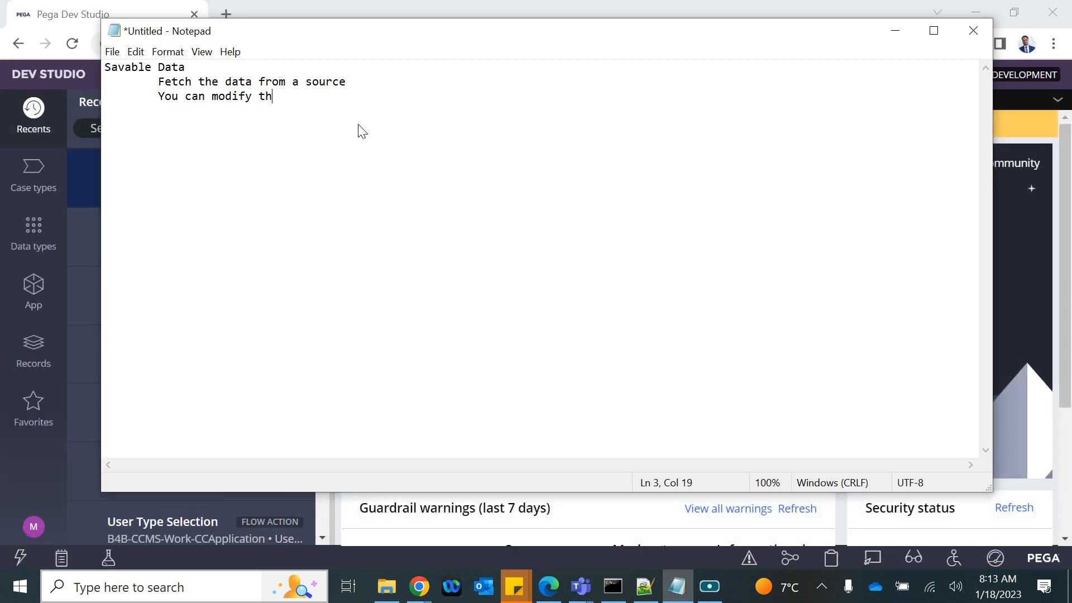
pyautogui.write('e data on savabl')
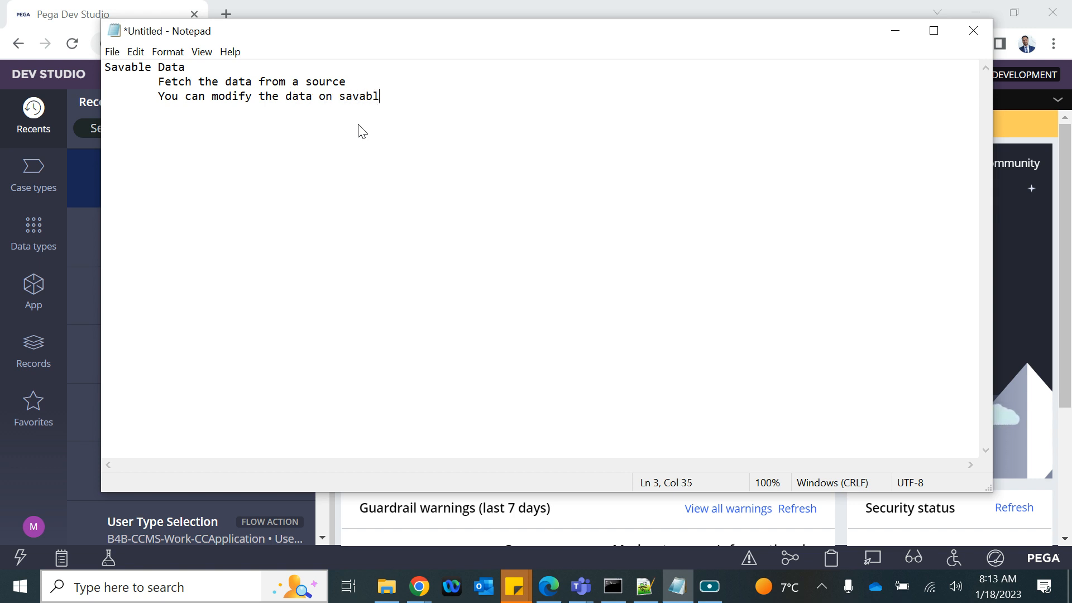
pyautogui.write('e data pag')
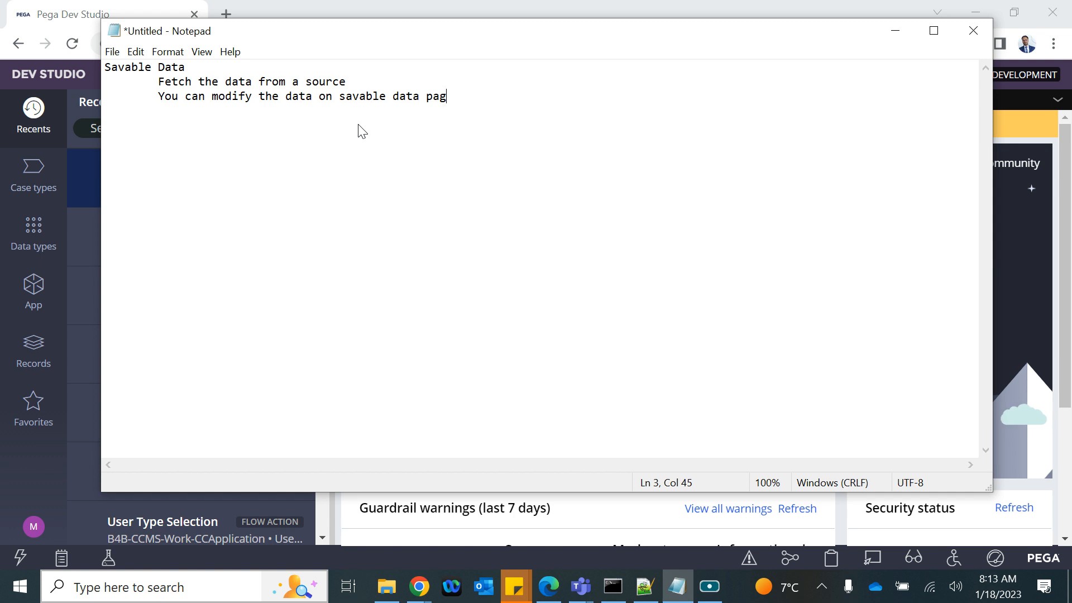
pyautogui.write('e on Cl')
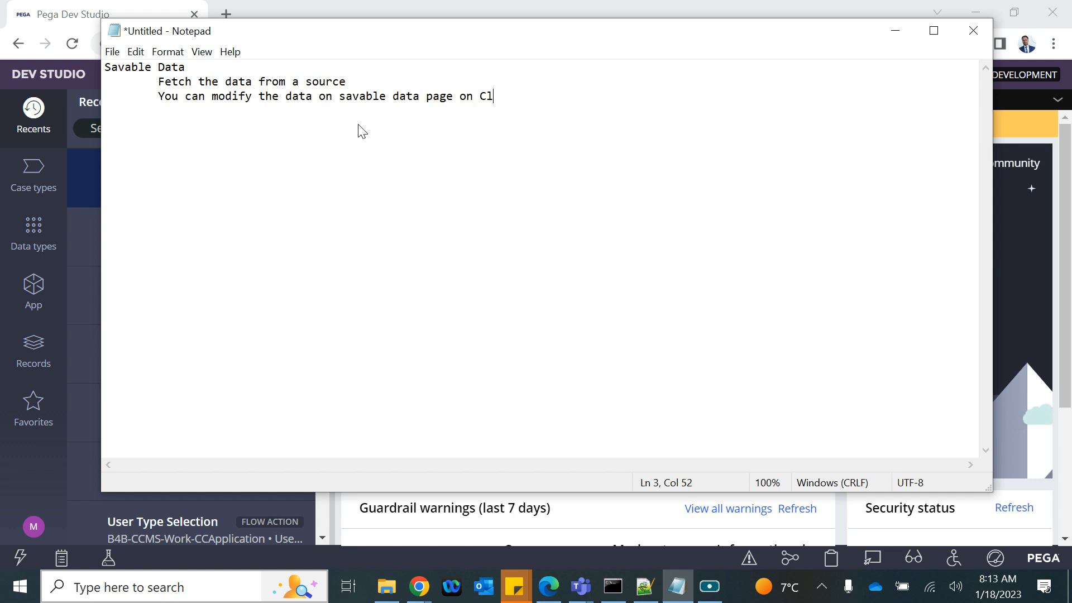
pyautogui.write('ipboard')
# Step: Open the Clipboard Viewer and inspect the thread-level D_pxOperatorDetails data page
pyautogui.click(829, 561)
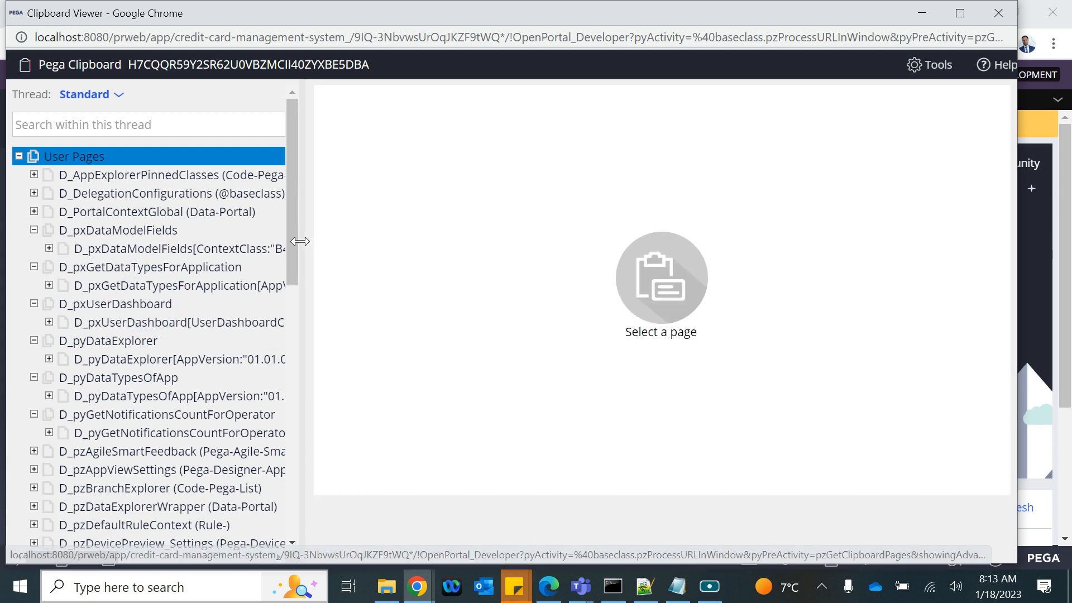
pyautogui.moveTo(295, 243); pyautogui.dragTo(291, 562)
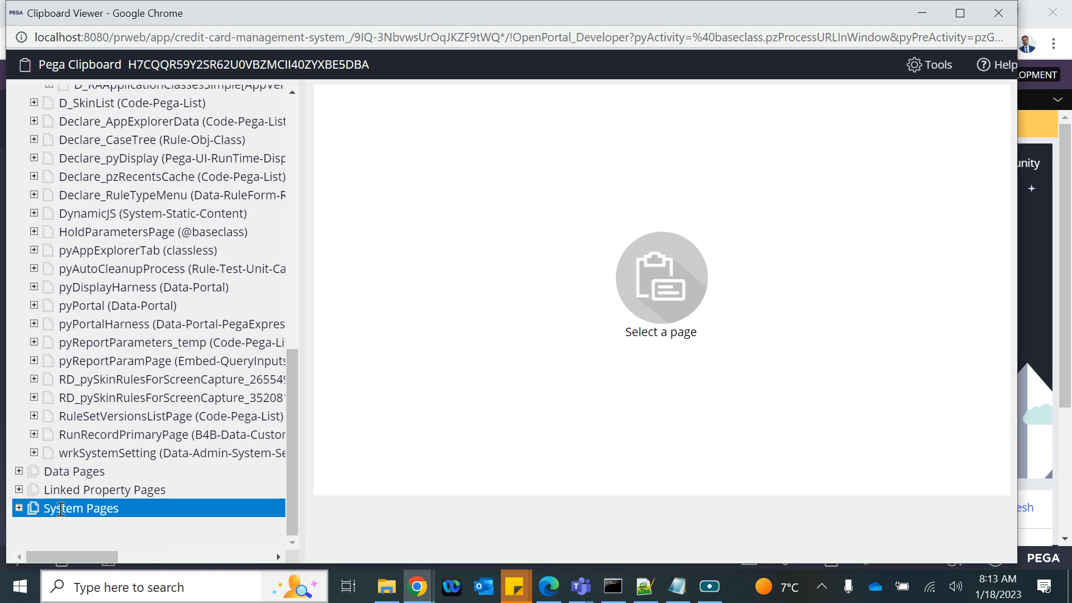
pyautogui.click(19, 471)
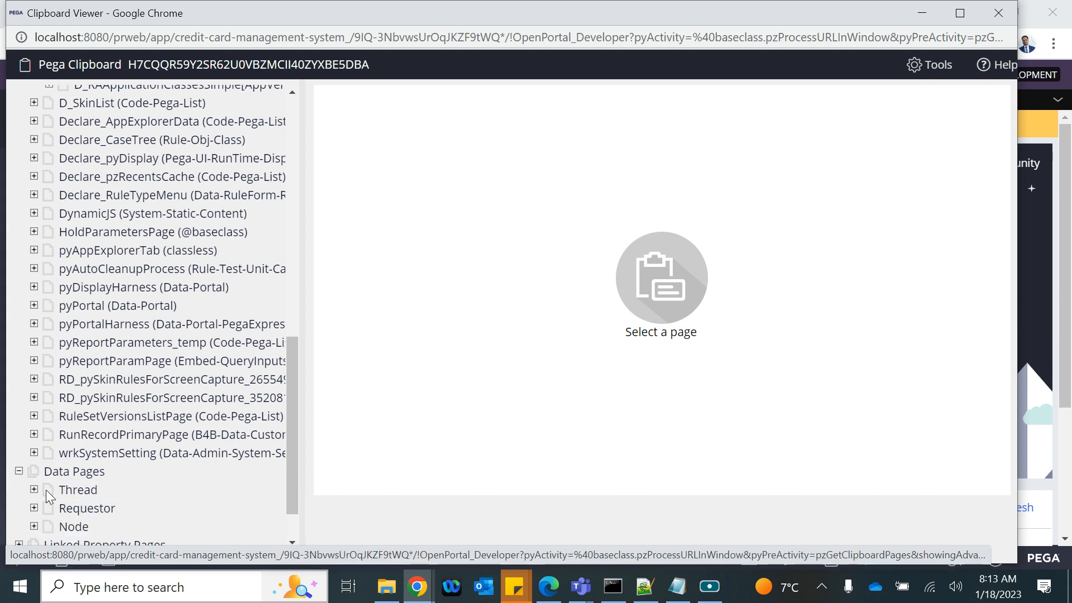
pyautogui.click(33, 490)
pyautogui.click(123, 508)
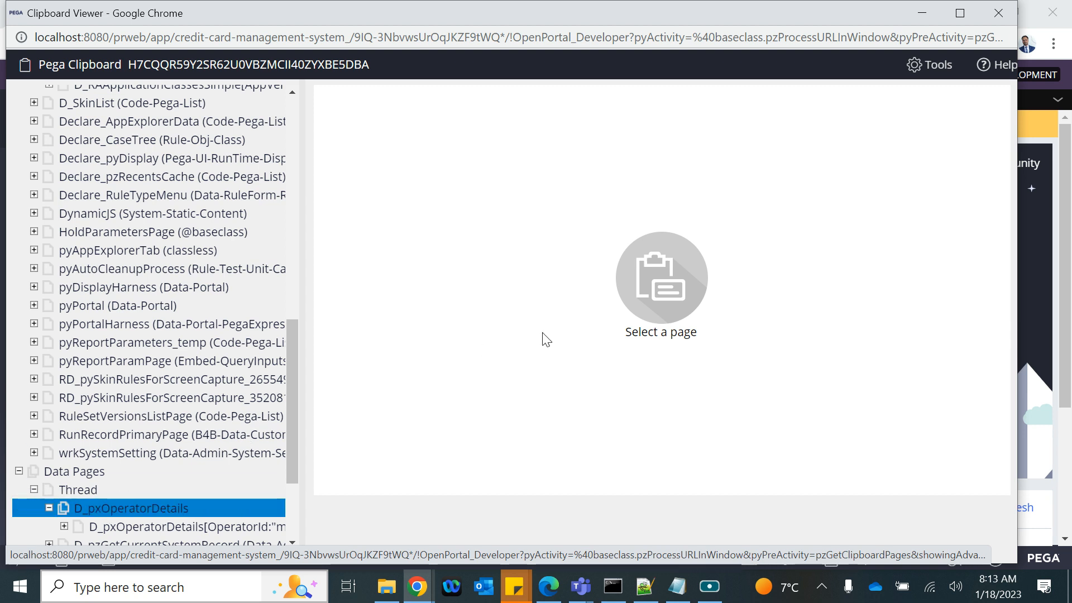
pyautogui.click(123, 529)
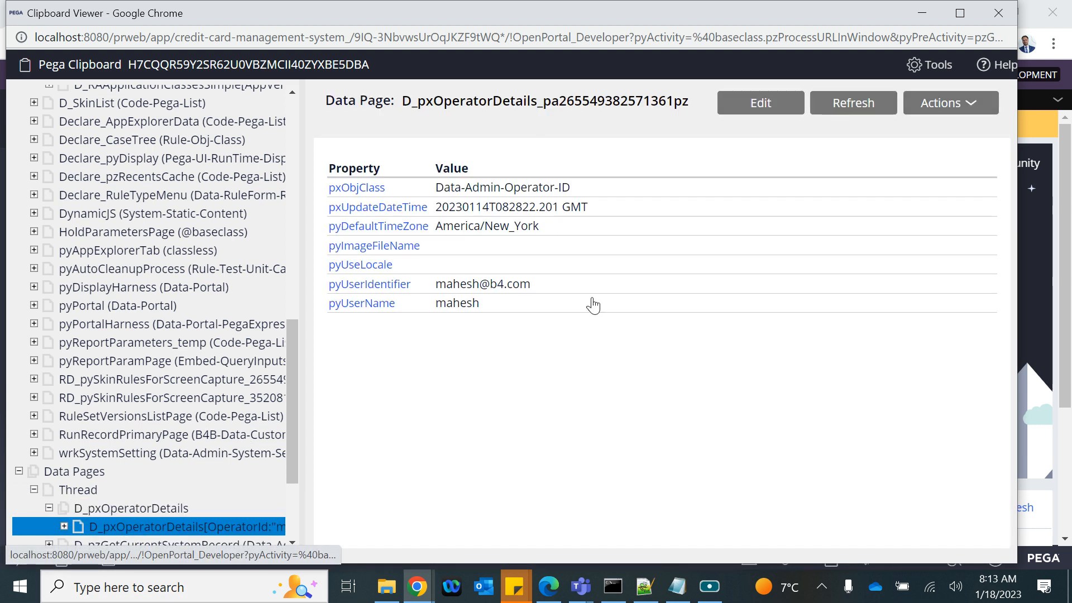
pyautogui.click(19, 472)
pyautogui.scroll(3, 121, 354)
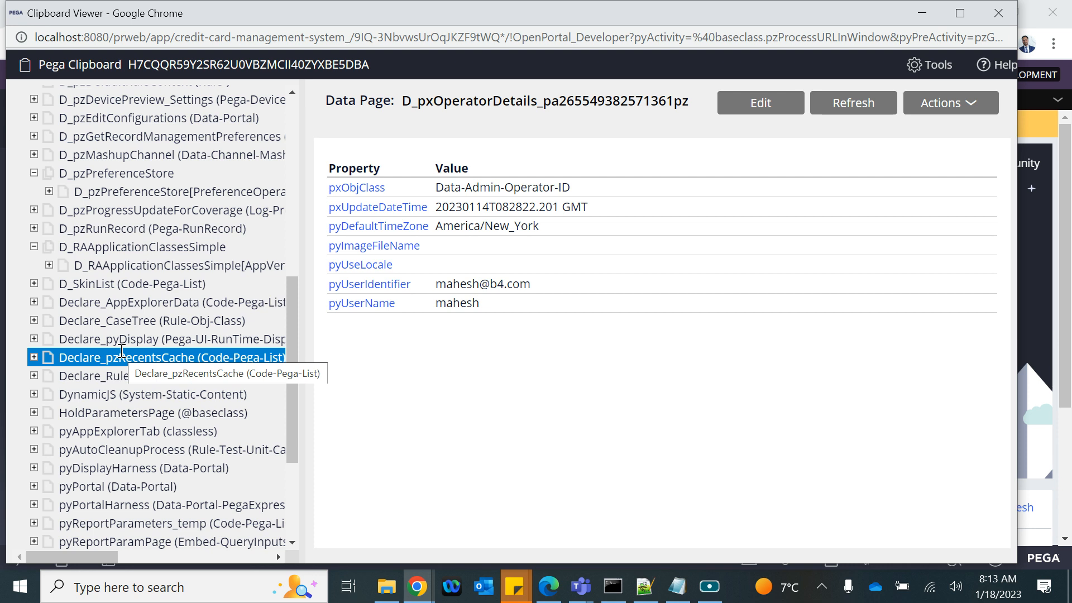
pyautogui.scroll(8, 121, 352)
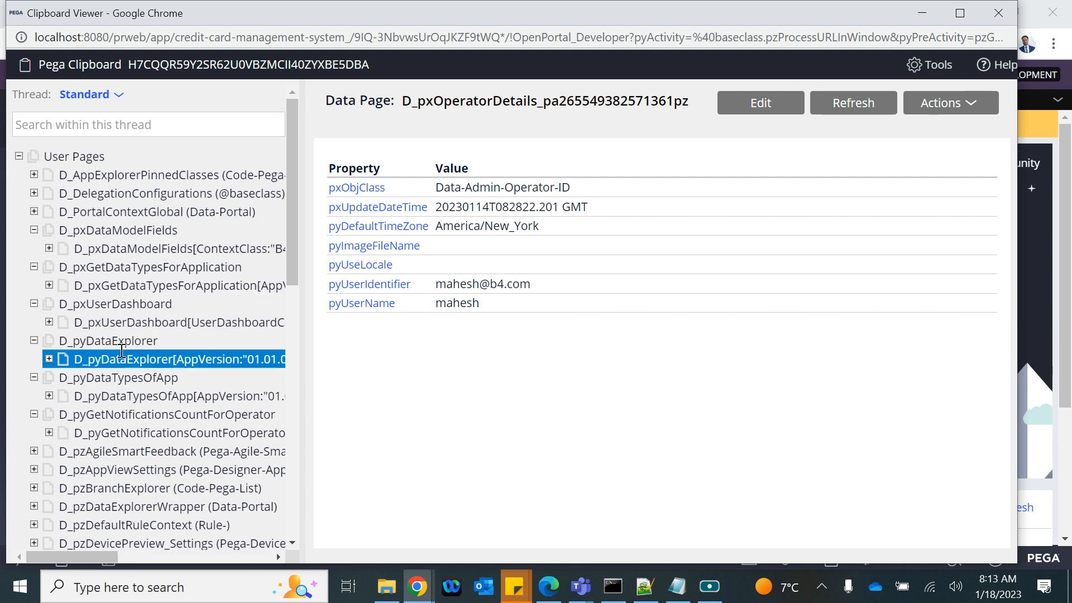
pyautogui.scroll(-7, 131, 385)
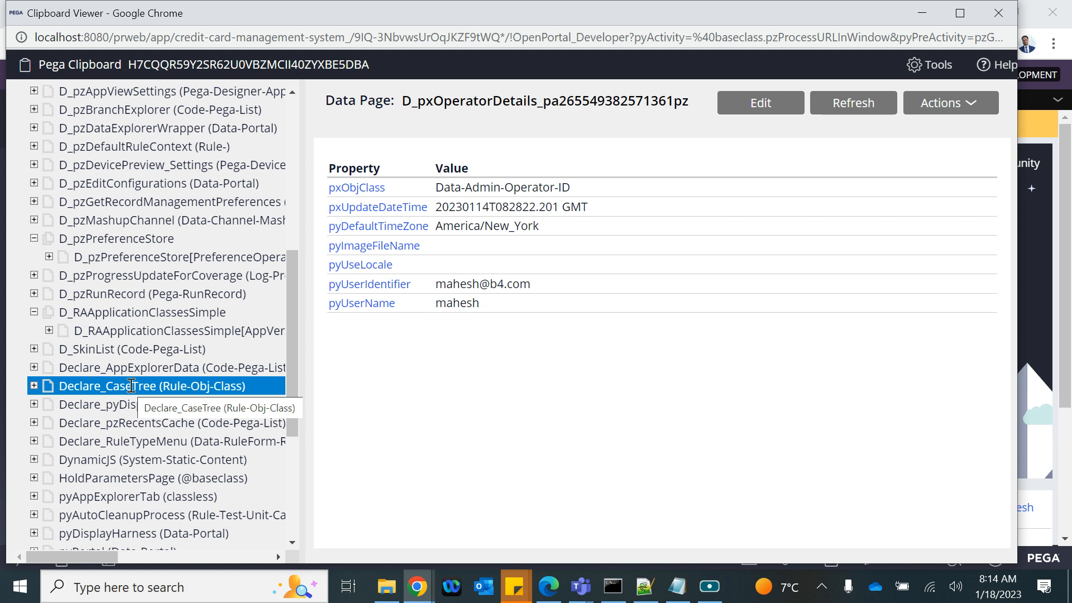
pyautogui.scroll(7, 130, 385)
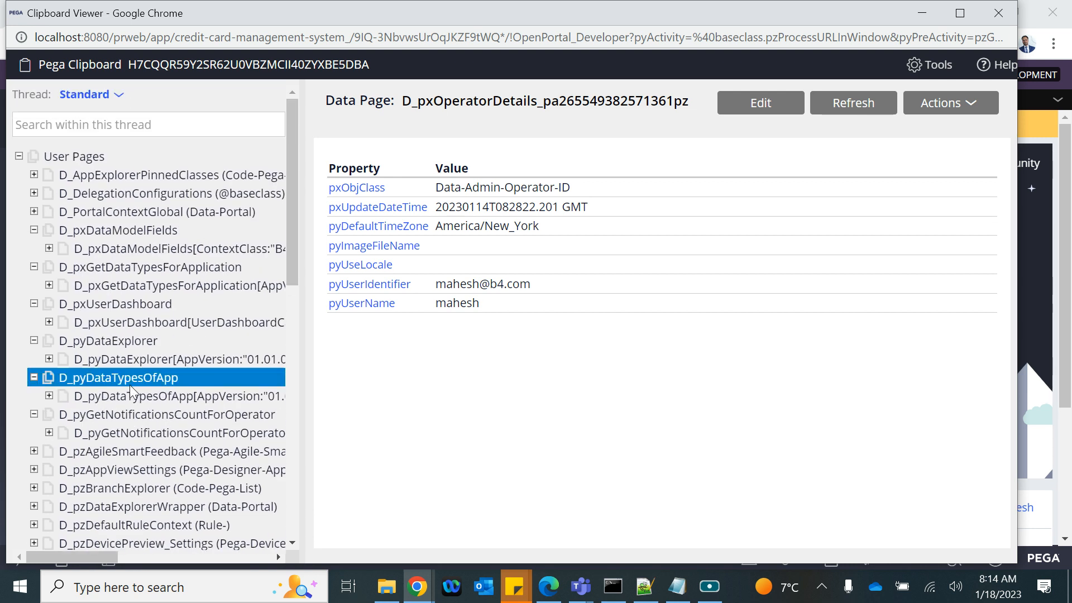
# Step: Browse User Pages data pages such as D_AppExplorerPinnedClasses and D_pzAgileSmartFeedback, then minimize the viewer
pyautogui.click(18, 157)
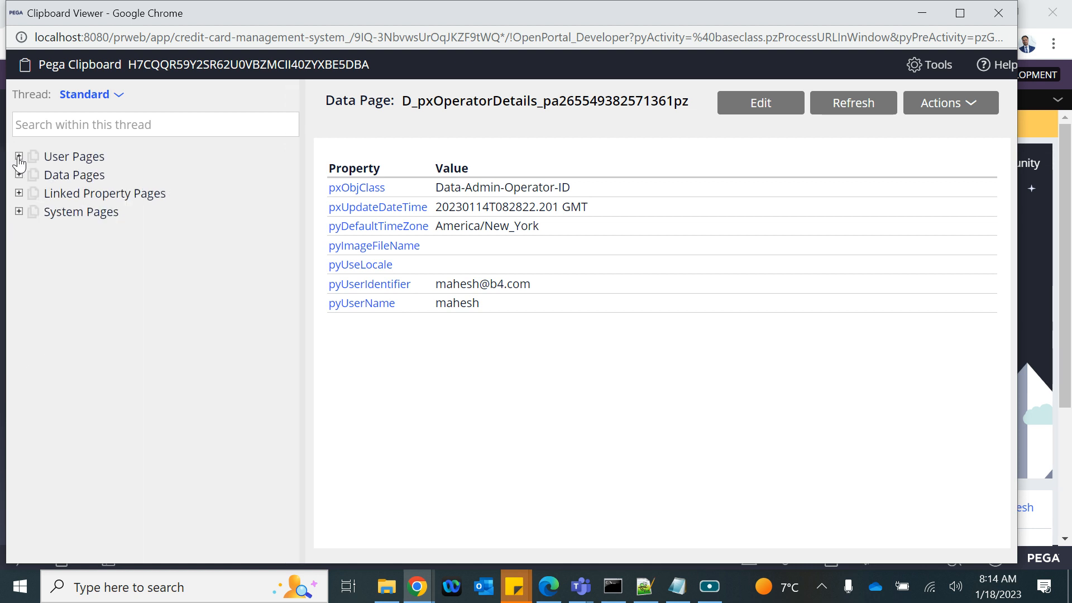
pyautogui.click(56, 157)
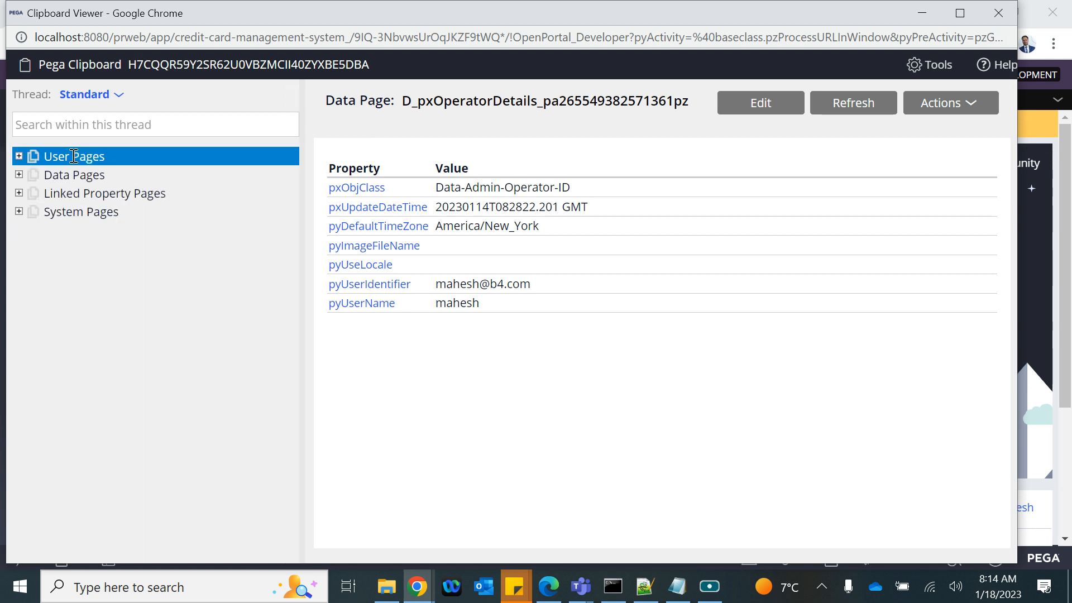
pyautogui.click(19, 158)
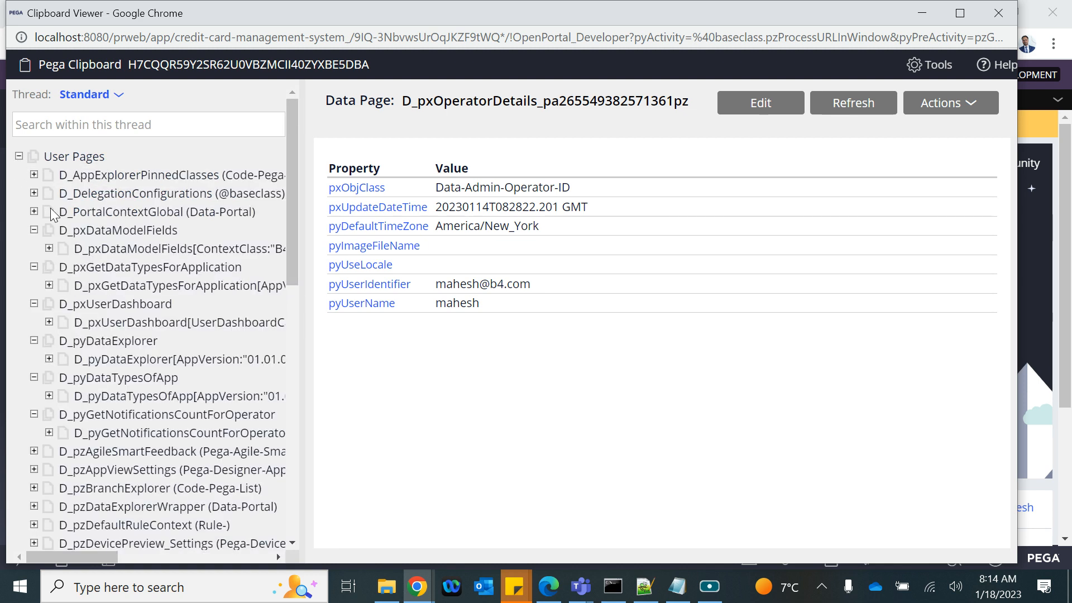
pyautogui.click(86, 176)
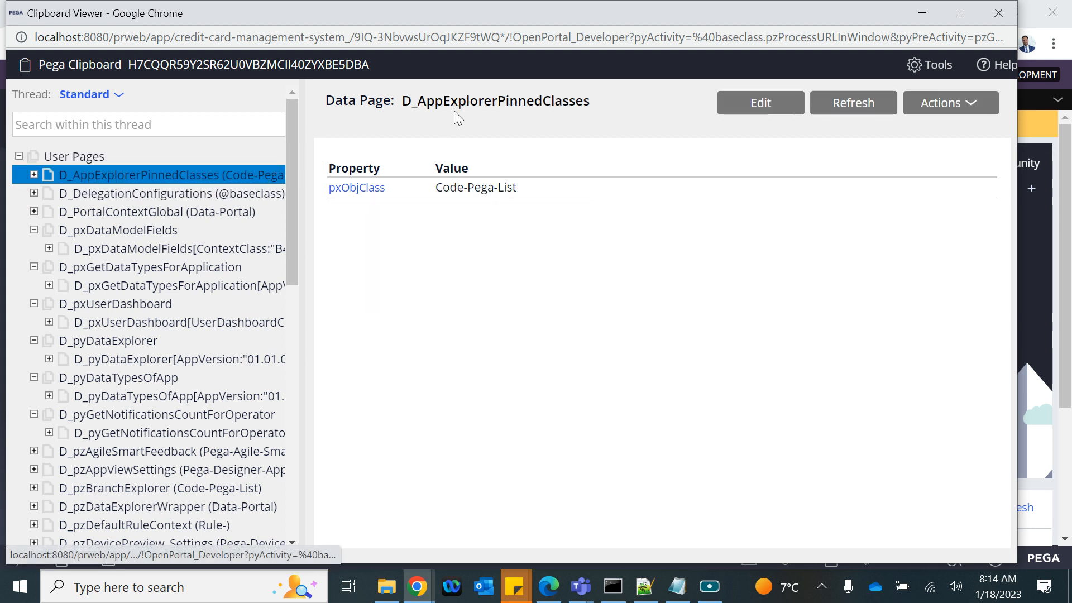
pyautogui.click(98, 192)
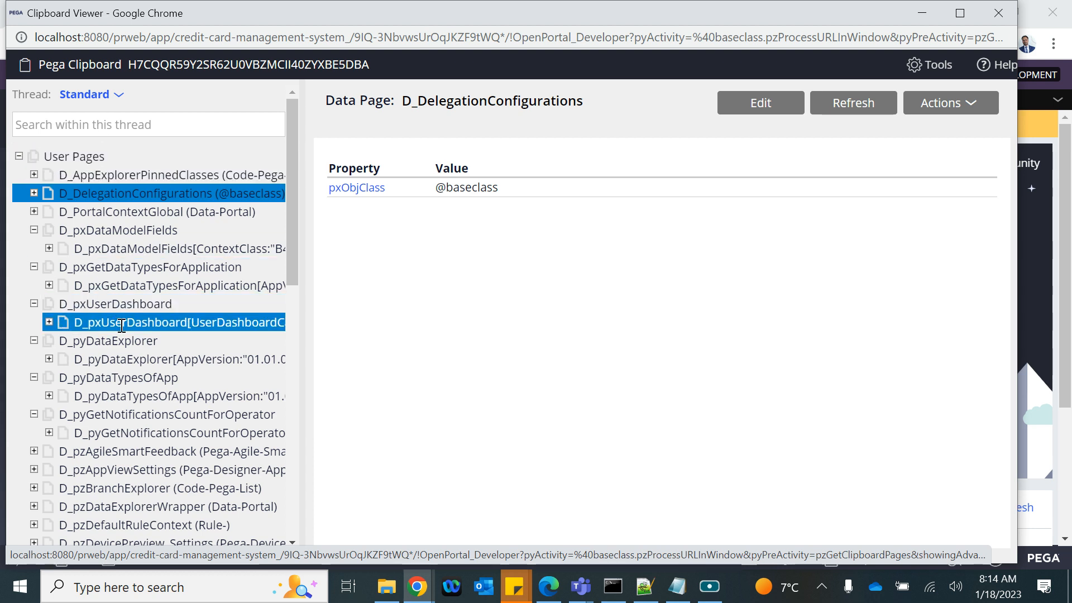
pyautogui.click(141, 323)
pyautogui.click(144, 359)
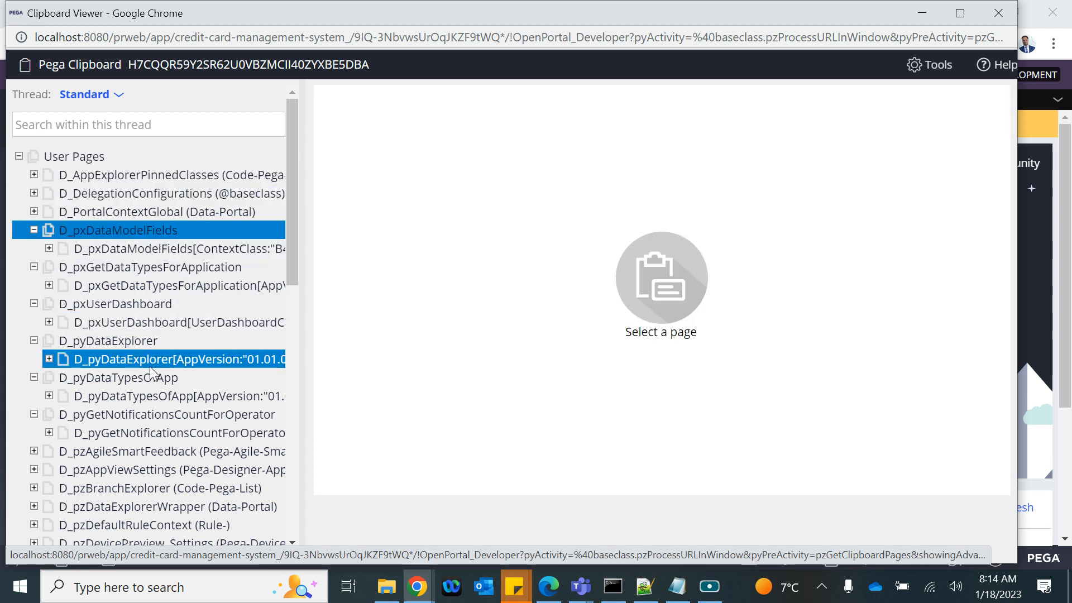
pyautogui.click(128, 450)
pyautogui.scroll(-2, 128, 445)
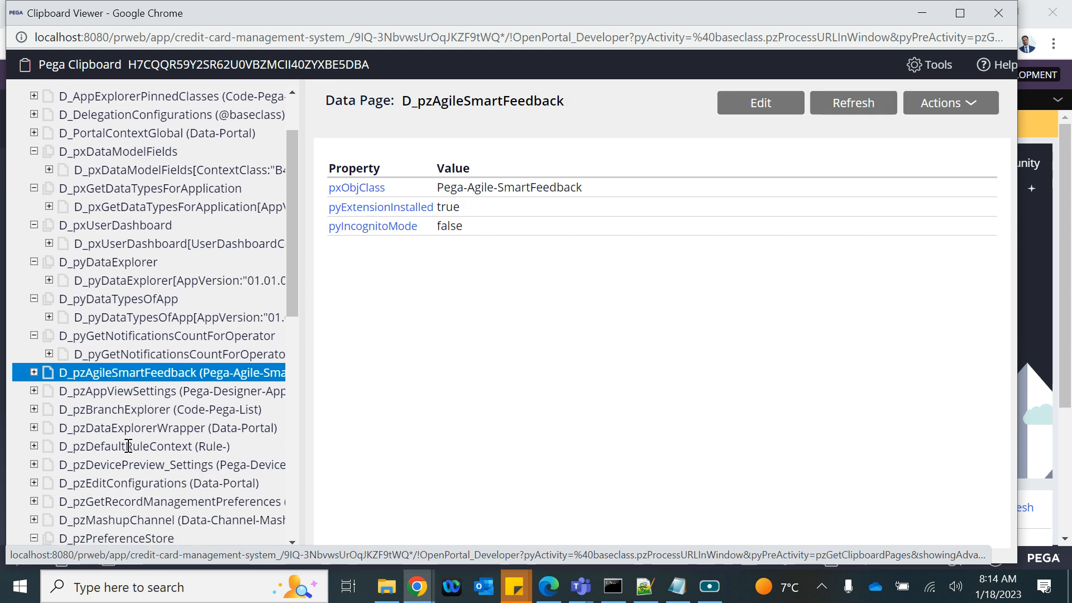
pyautogui.scroll(2, 128, 274)
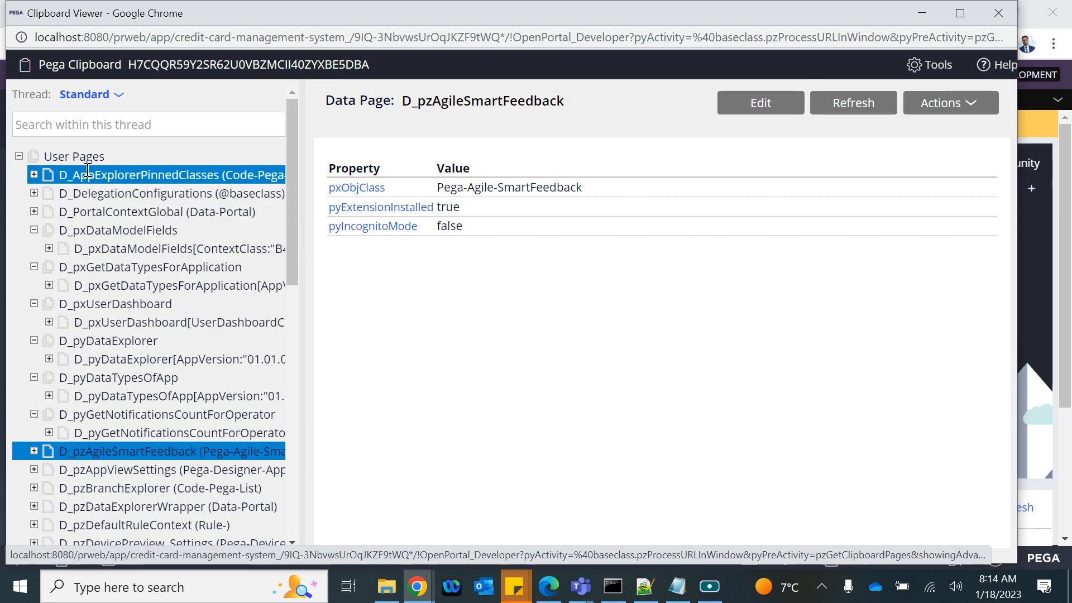
pyautogui.click(920, 16)
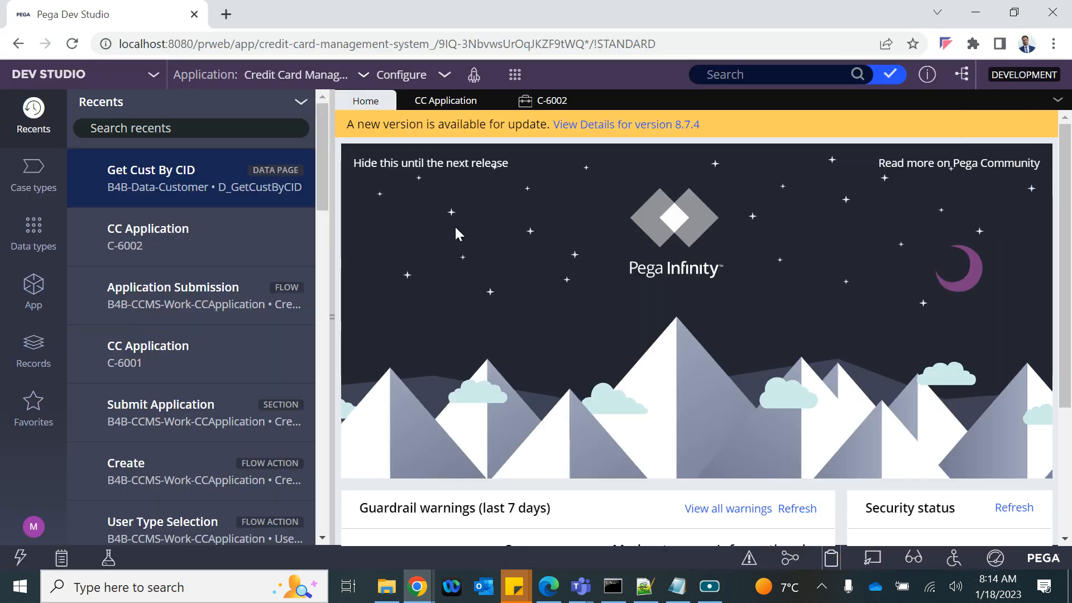
# Step: Add the indented note 'You can issue a save on the savable data page --- Save the data in destination'
pyautogui.click(677, 586)
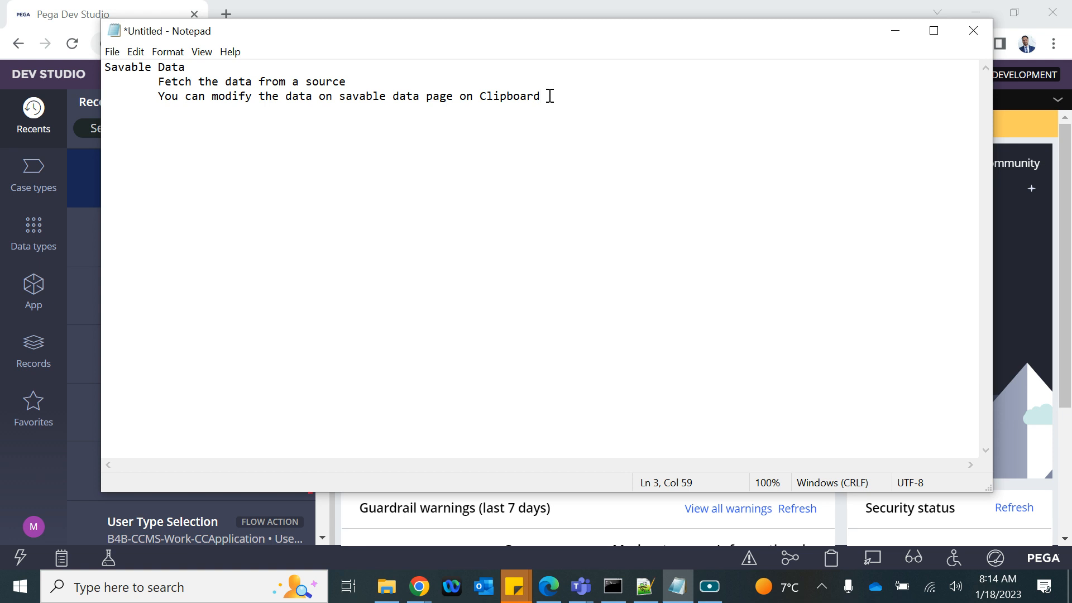
pyautogui.press('Return')
pyautogui.press('Tab')
pyautogui.write('You can issue a save ')
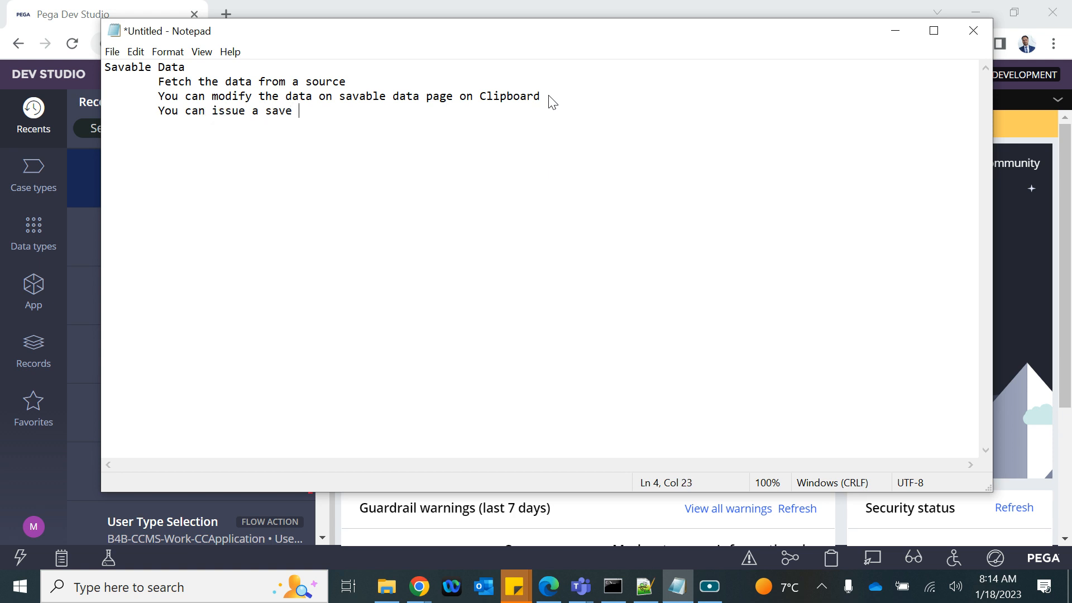
pyautogui.write('on the savable d')
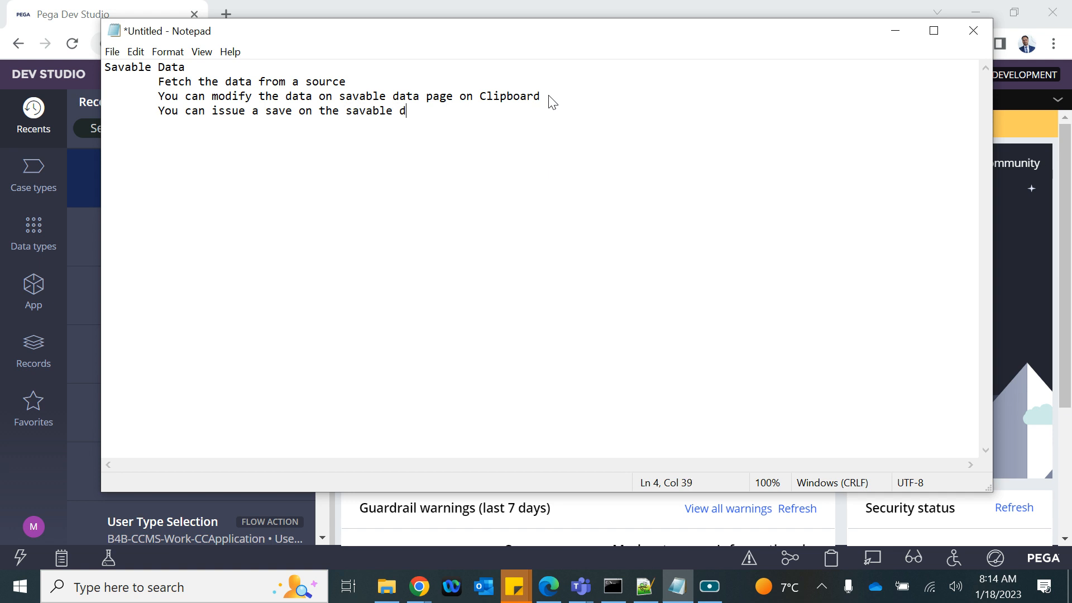
pyautogui.write('ata pasge --- Save he dat')
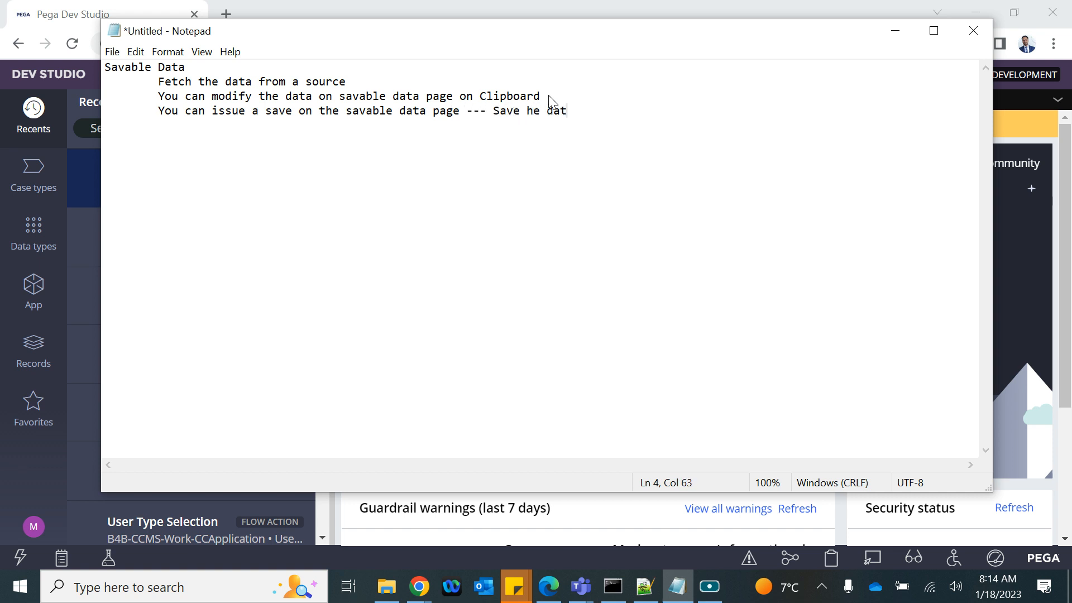
pyautogui.press('BackSpace')
pyautogui.press('BackSpace')
pyautogui.press('BackSpace')
pyautogui.press('BackSpace')
pyautogui.press('BackSpace')
pyautogui.press('BackSpace')
pyautogui.press('BackSpace')
pyautogui.write('h')
pyautogui.press('BackSpace')
pyautogui.write('the data in d')
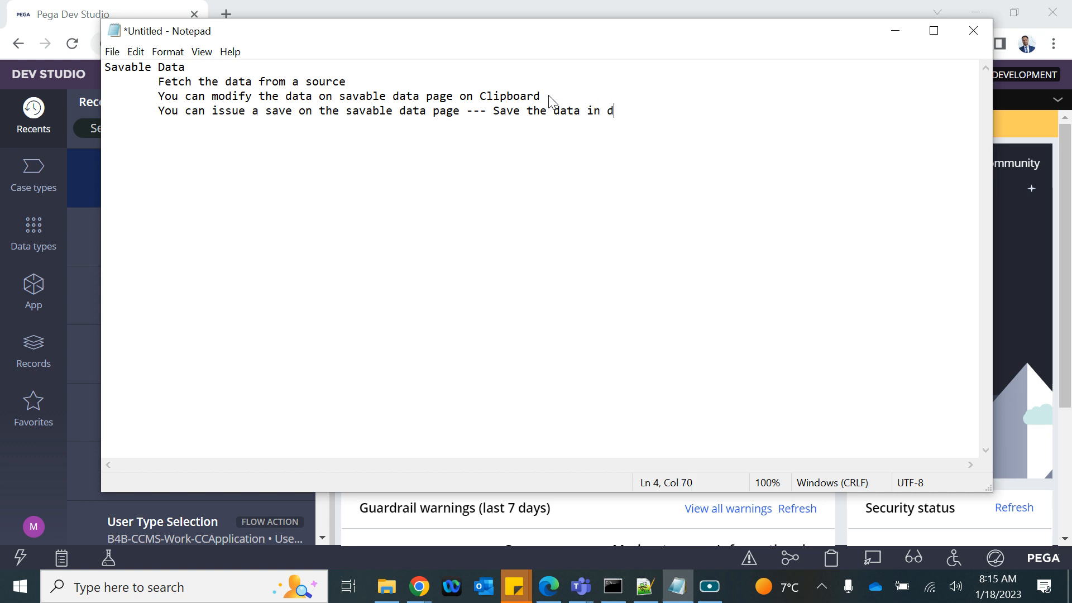
pyautogui.write('estination')
pyautogui.press('Return')
pyautogui.press('Return')
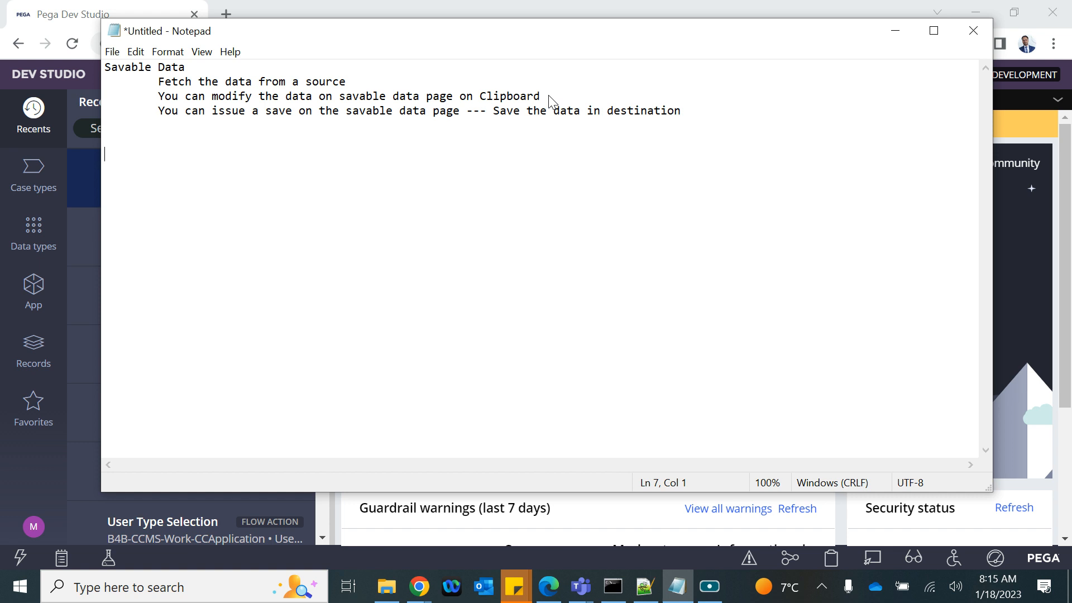
# Step: Add the headings 'Fetch mechanism' and 'Save Mechanism', enlarge the note text, and return to Dev Studio
pyautogui.write('Fetch mechanism')
pyautogui.press('Return')
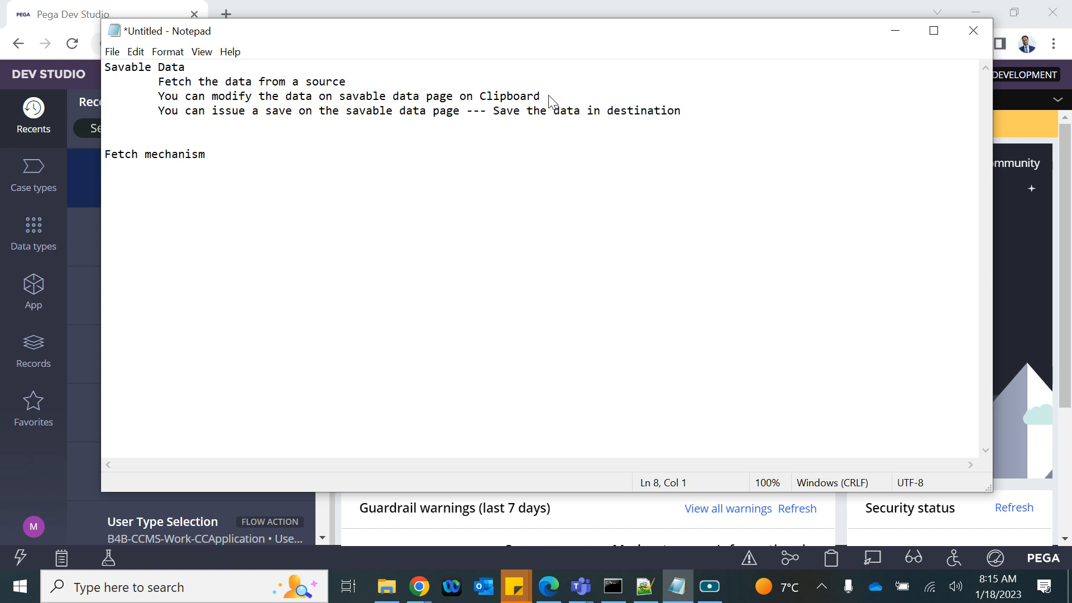
pyautogui.write('Save Mechanism')
pyautogui.moveTo(210, 165); pyautogui.dragTo(102, 169)
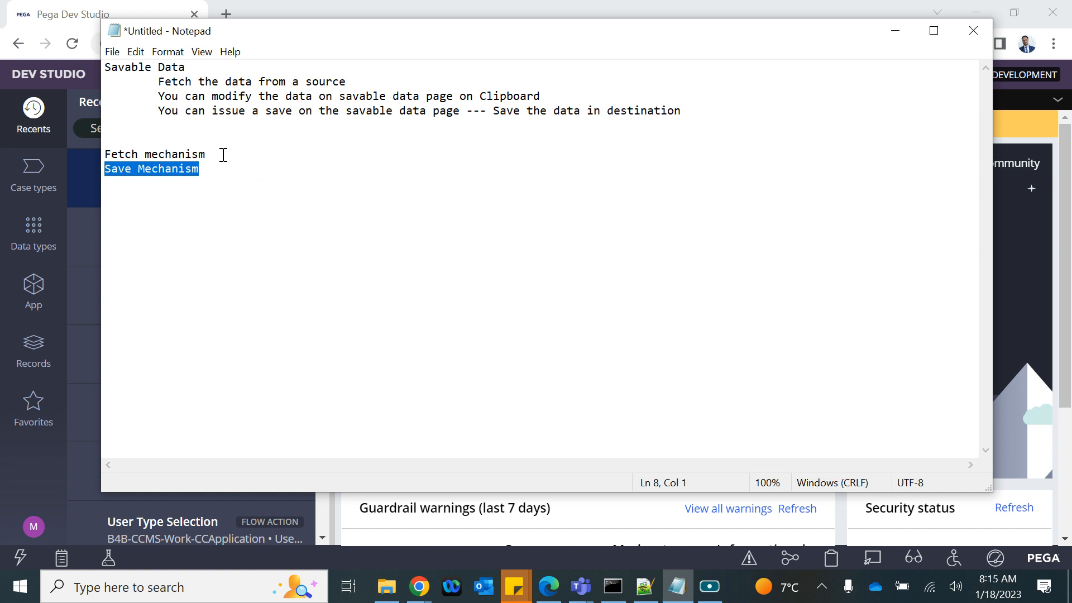
pyautogui.hotkey('ctrl', '+')
pyautogui.moveTo(223, 155); pyautogui.dragTo(105, 147)
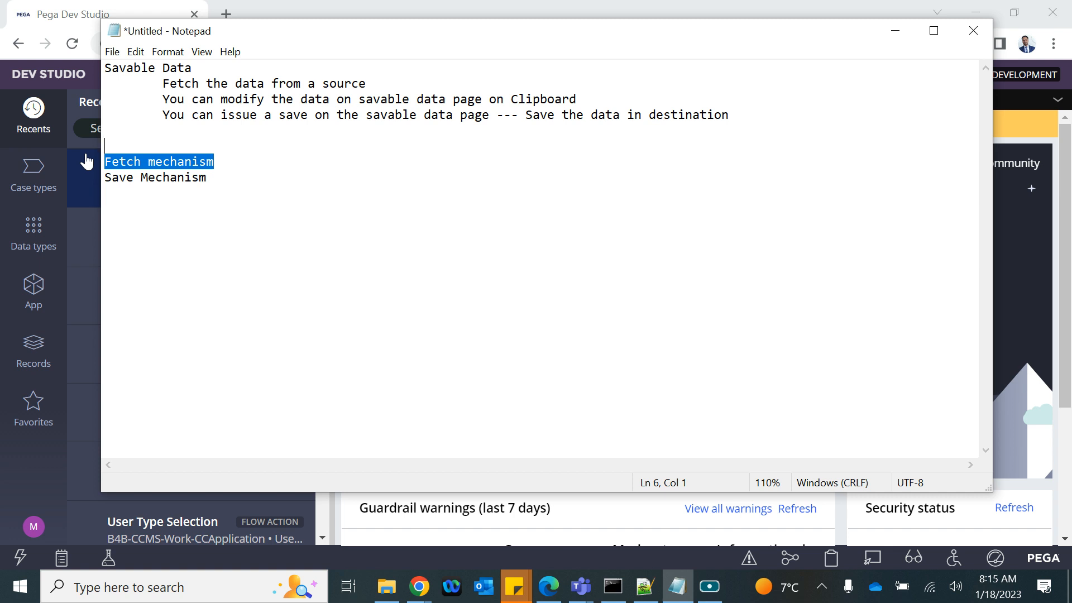
pyautogui.click(1013, 260)
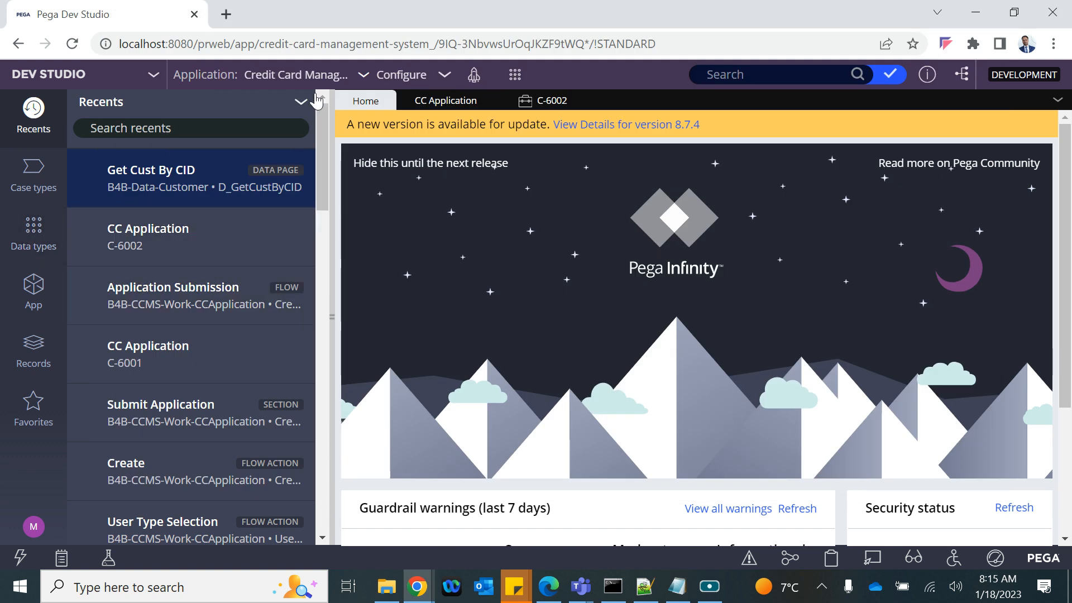
# Step: Filter App Explorer to B4B-Data-Customer and start a new Data Page via Create > Data Model
pyautogui.click(34, 287)
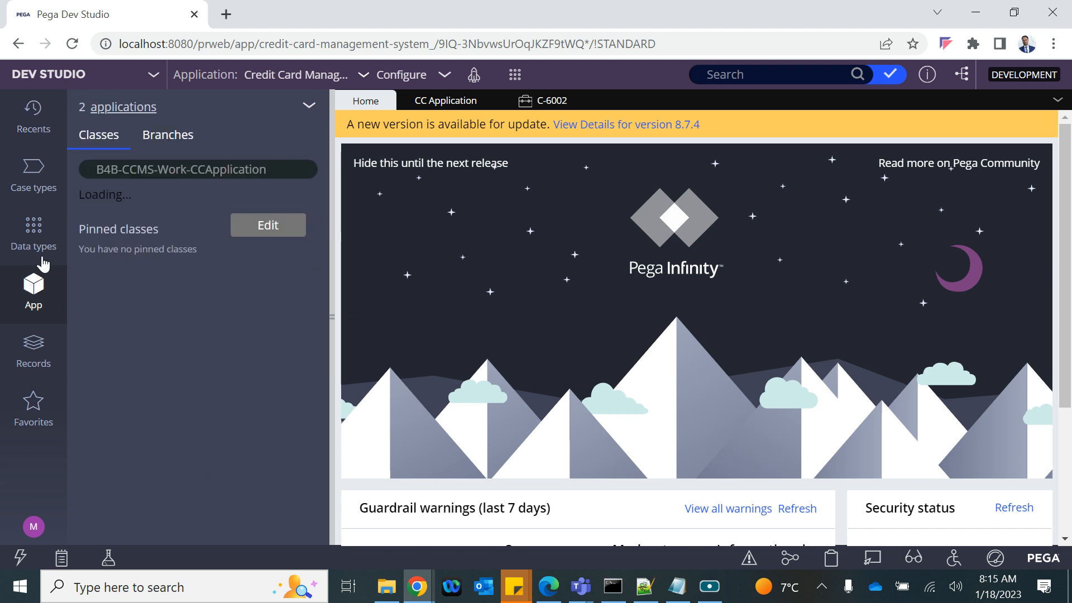
pyautogui.click(231, 175)
pyautogui.hotkey('ctrl', 'a')
pyautogui.press('BackSpace')
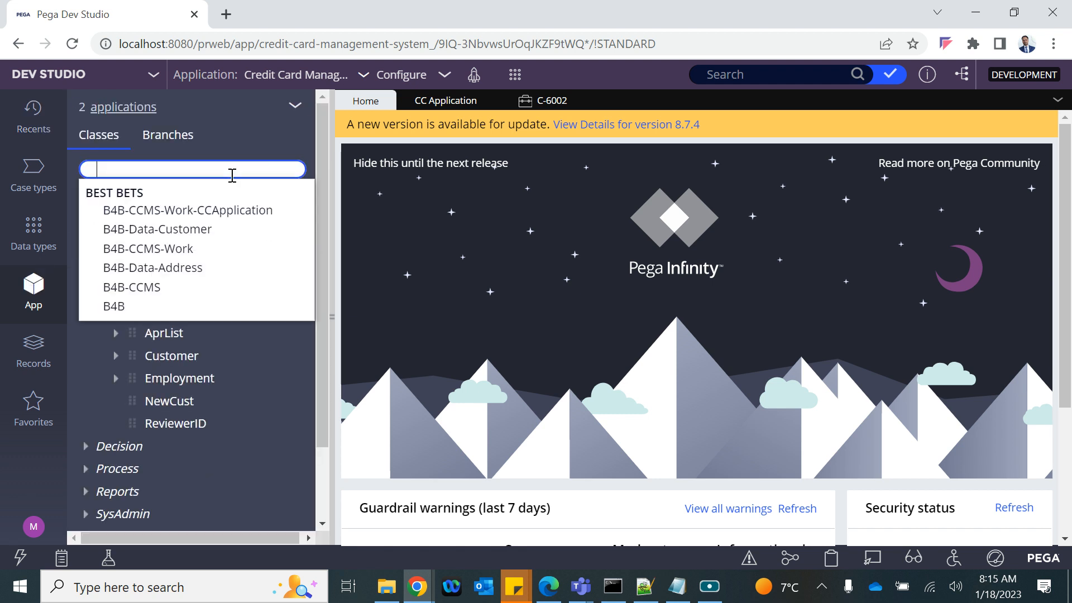
pyautogui.press('Down')
pyautogui.press('Return')
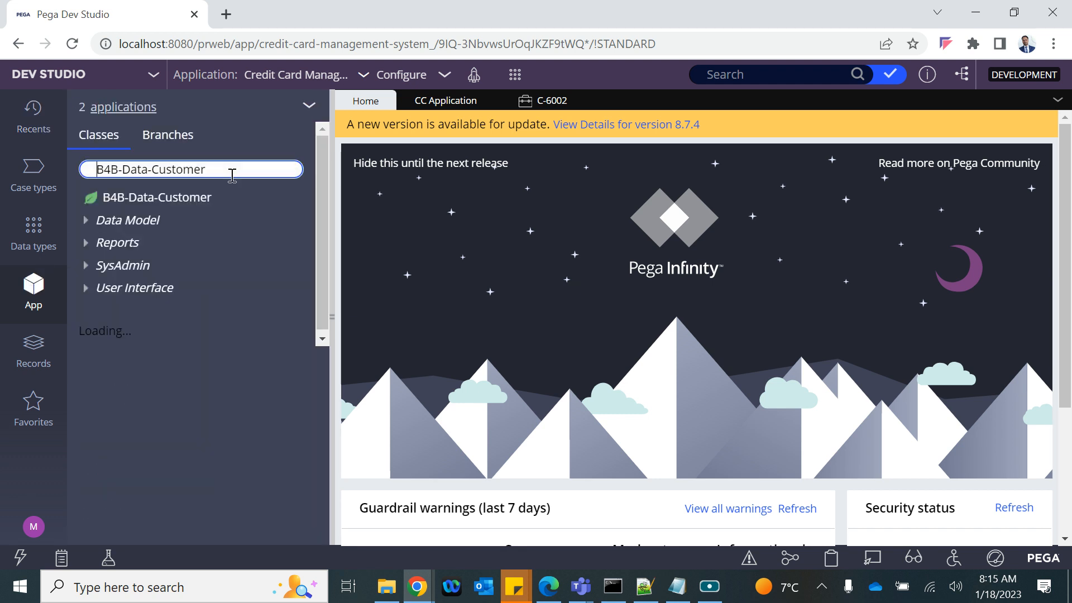
pyautogui.click(139, 208)
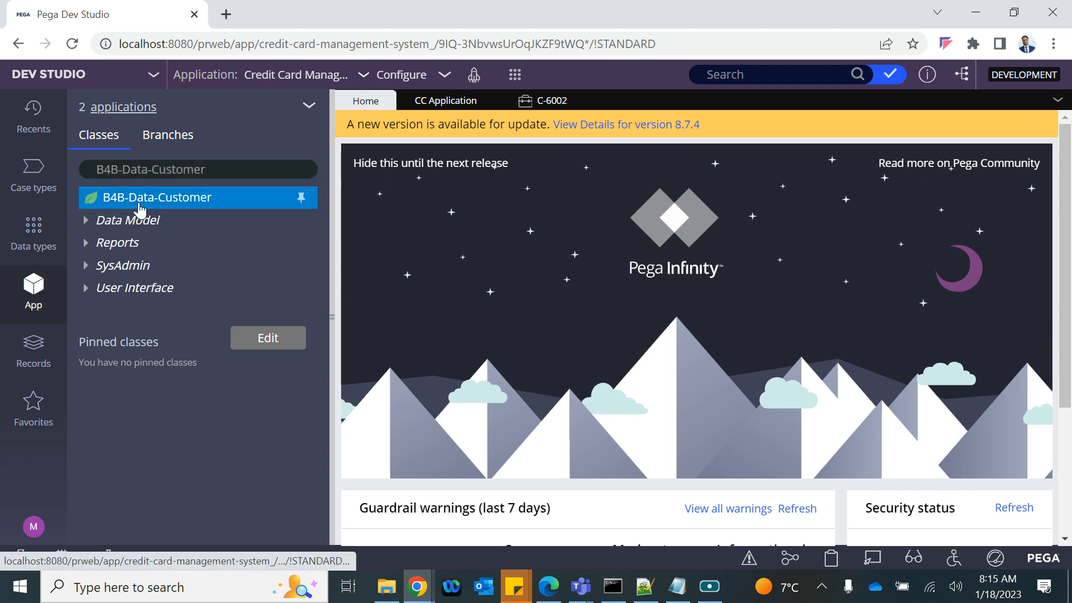
pyautogui.rightClick(139, 209)
pyautogui.moveTo(137, 220)
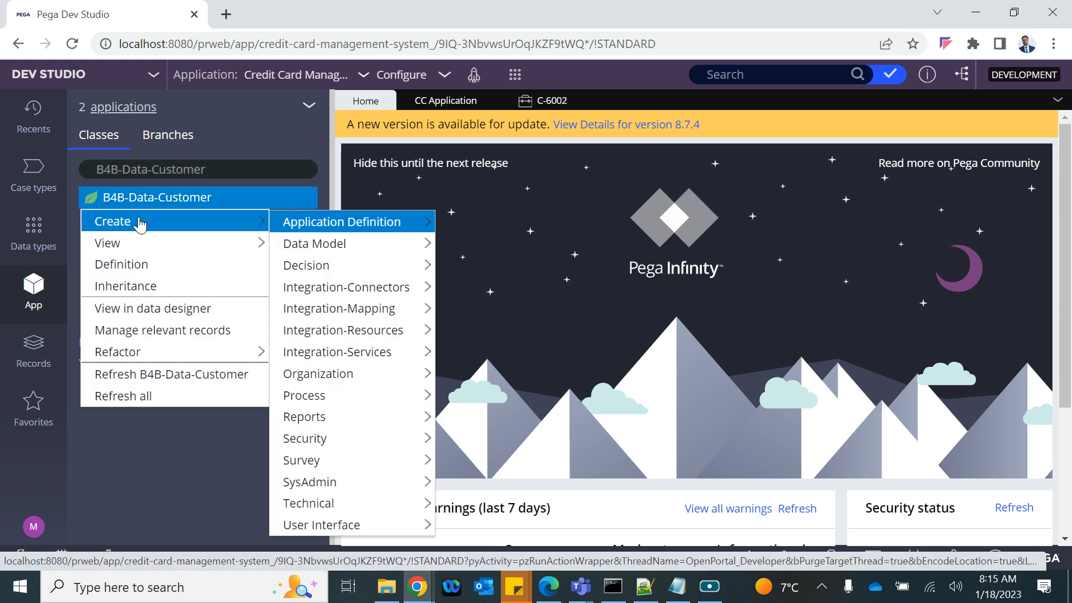
pyautogui.moveTo(336, 250)
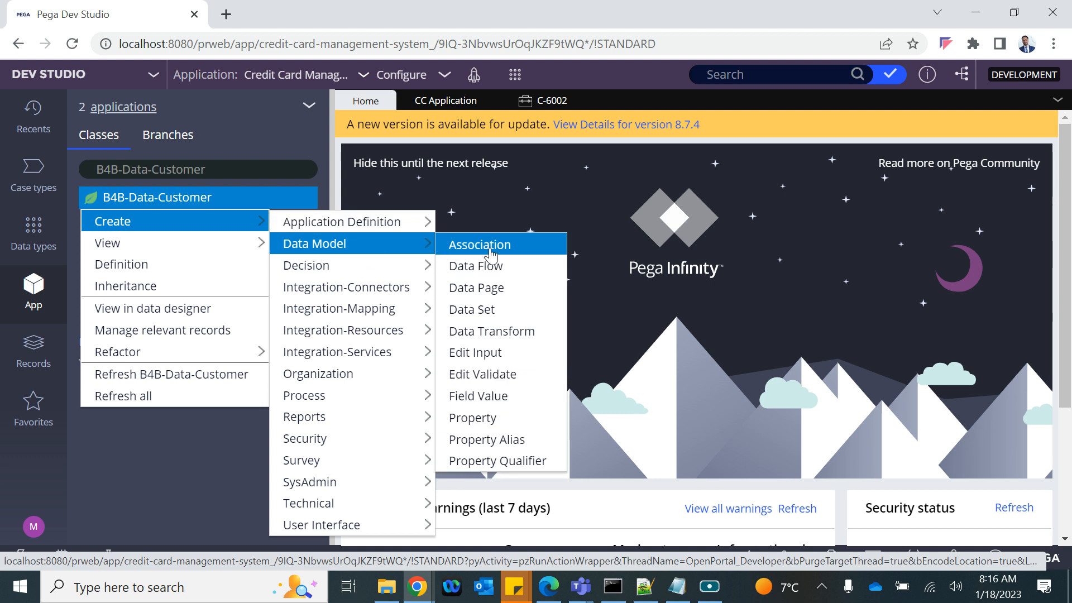
pyautogui.click(458, 290)
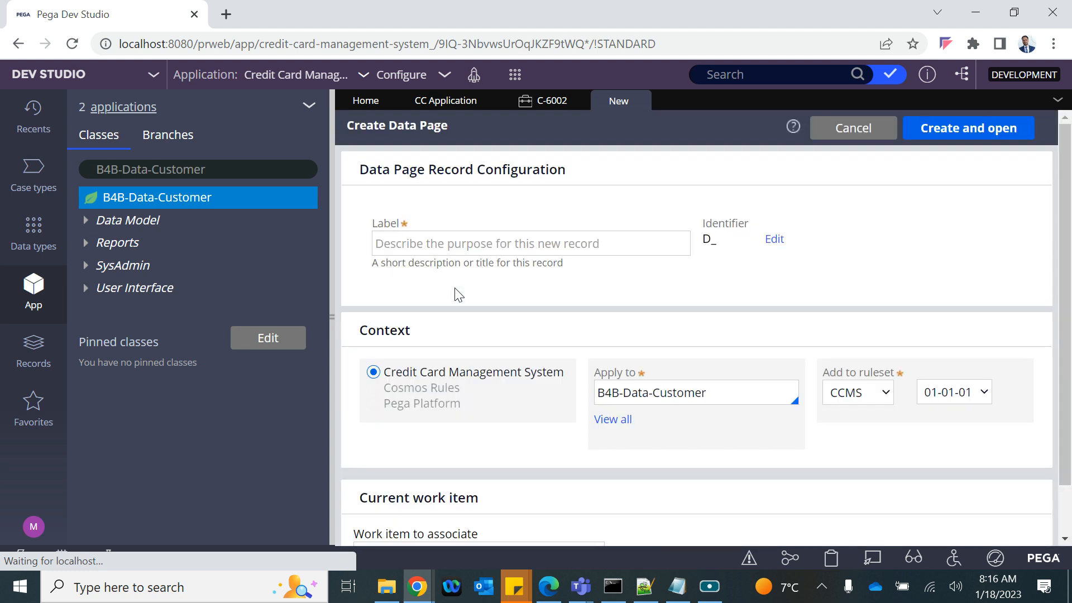
# Step: Enter the label 'Update Insert Cust Record' so the identifier becomes D_UpdateInsertCustRecord
pyautogui.click(411, 254)
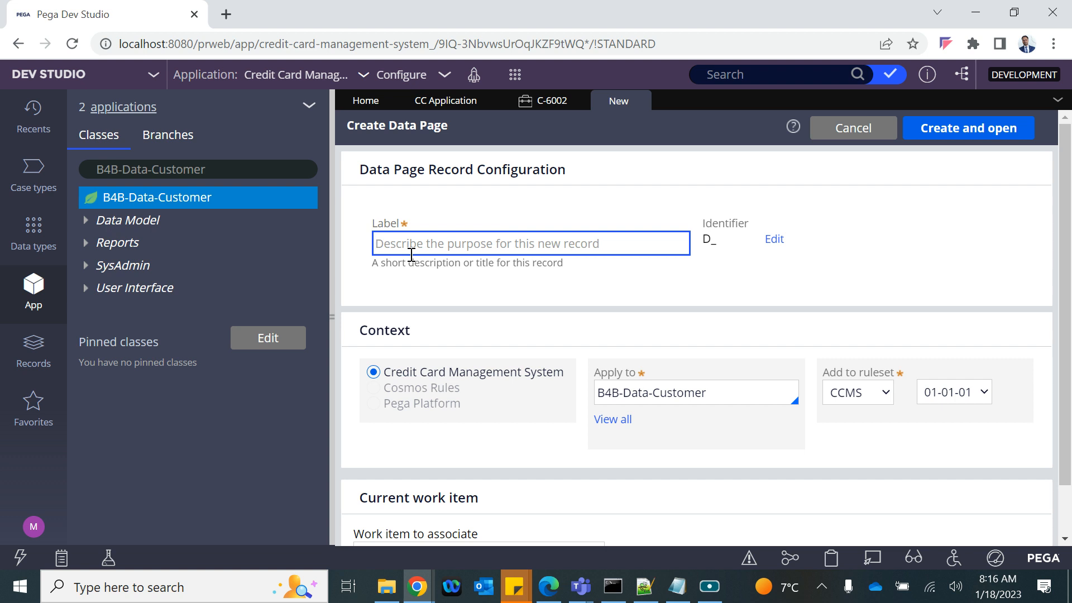
pyautogui.write('Update Insert Cust Record')
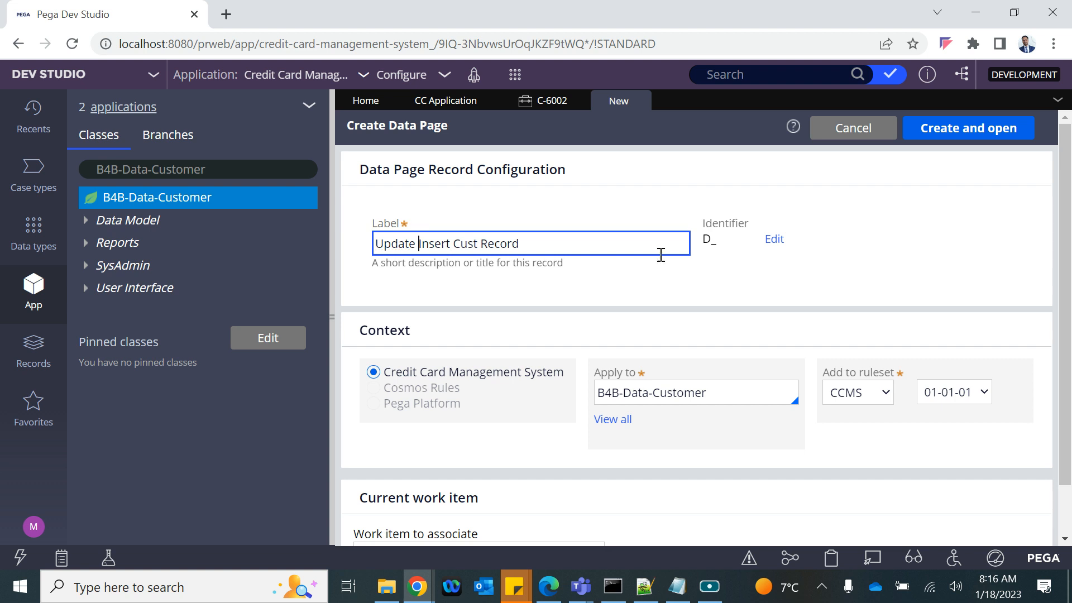
pyautogui.click(689, 296)
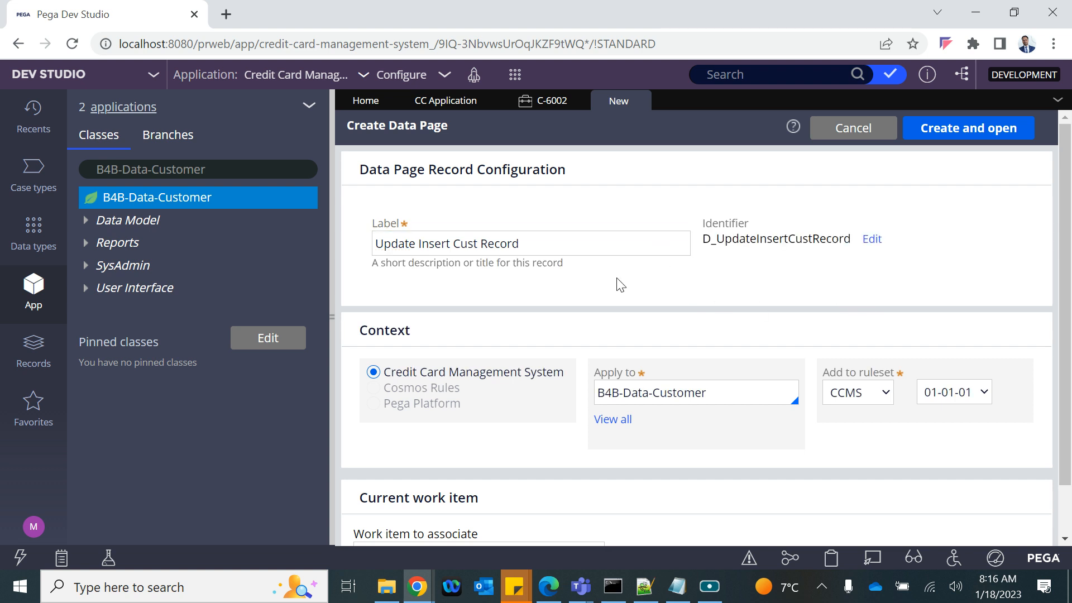
# Step: Create and open the data page, then set its Mode to Savable on the Definition tab
pyautogui.click(970, 127)
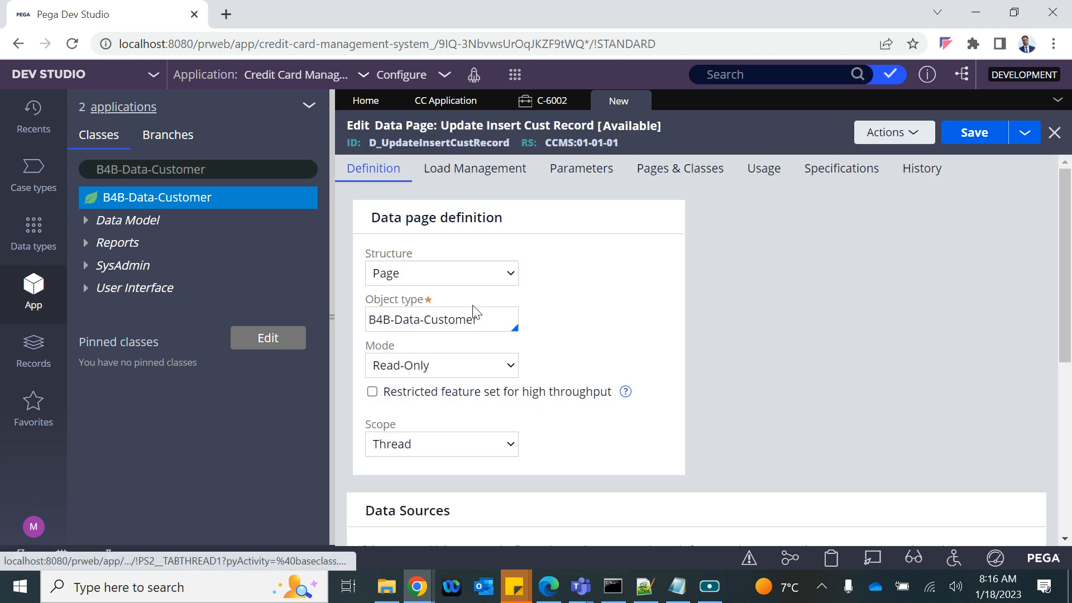
pyautogui.moveTo(489, 324); pyautogui.dragTo(306, 324)
pyautogui.press('Tab')
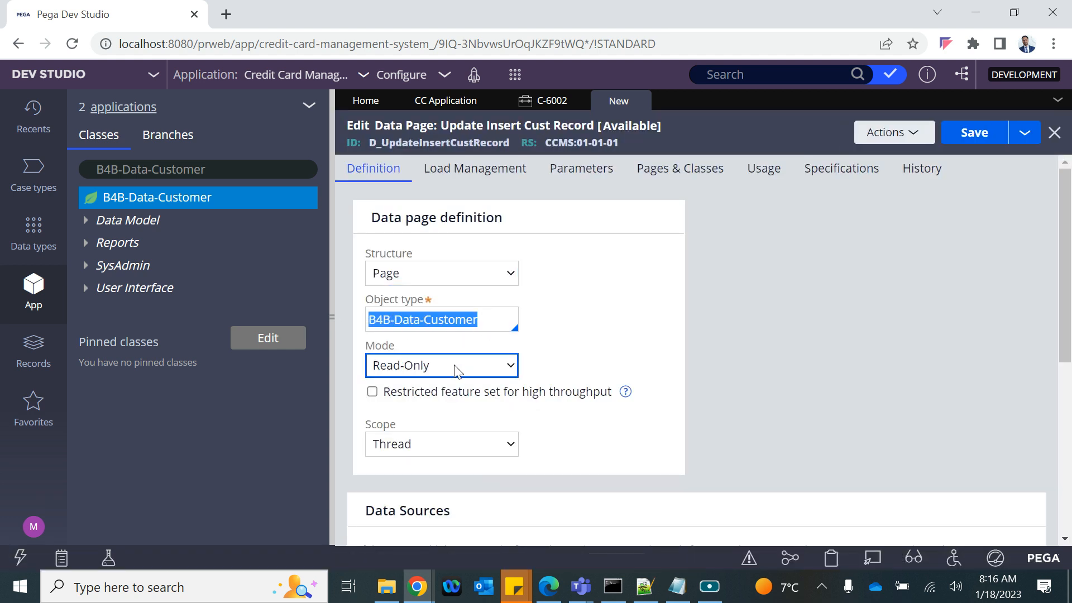
pyautogui.scroll(-4, 458, 374)
pyautogui.scroll(-2, 458, 374)
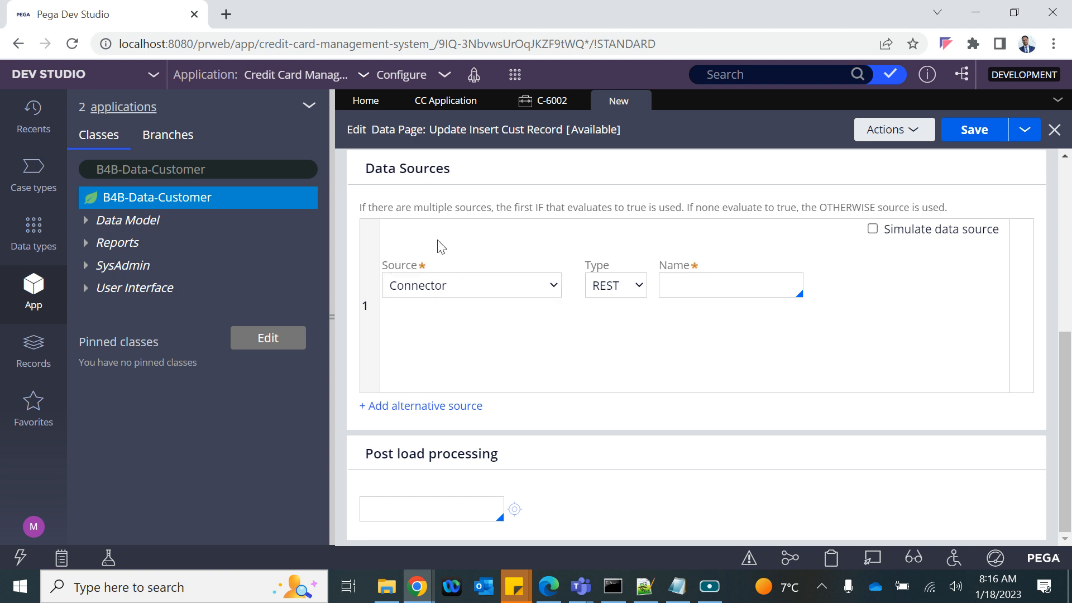
pyautogui.scroll(1, 440, 259)
pyautogui.scroll(-1, 438, 268)
pyautogui.scroll(5, 437, 261)
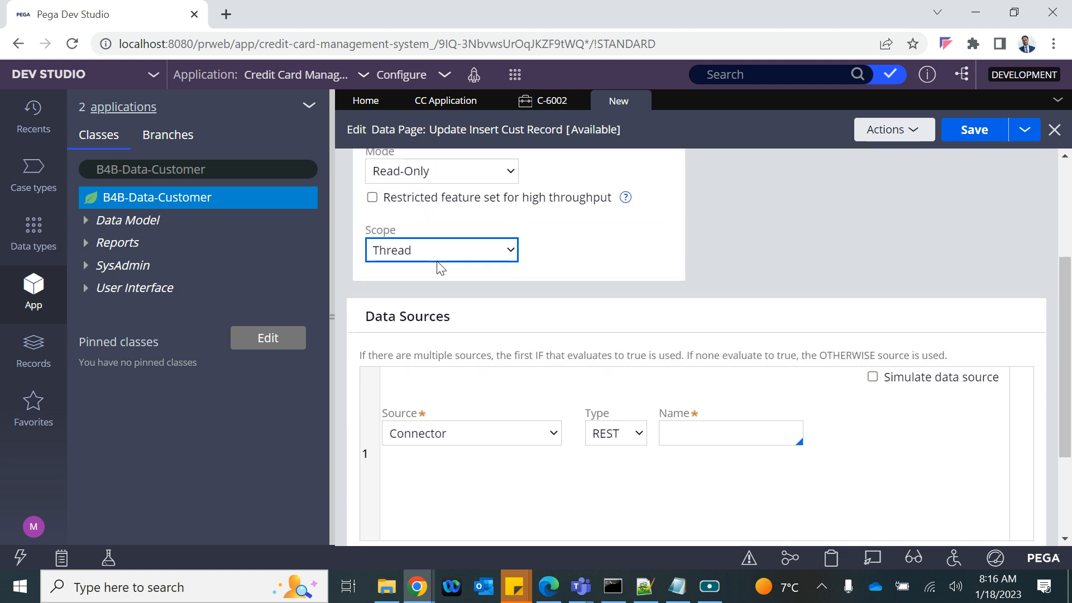
pyautogui.click(412, 333)
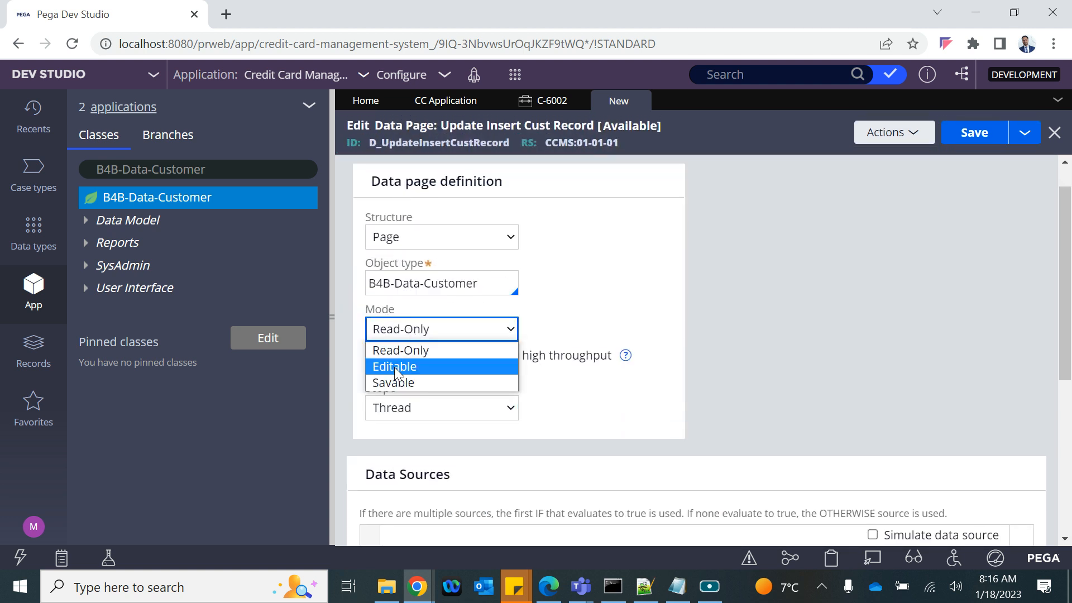
pyautogui.click(390, 383)
pyautogui.scroll(-8, 537, 430)
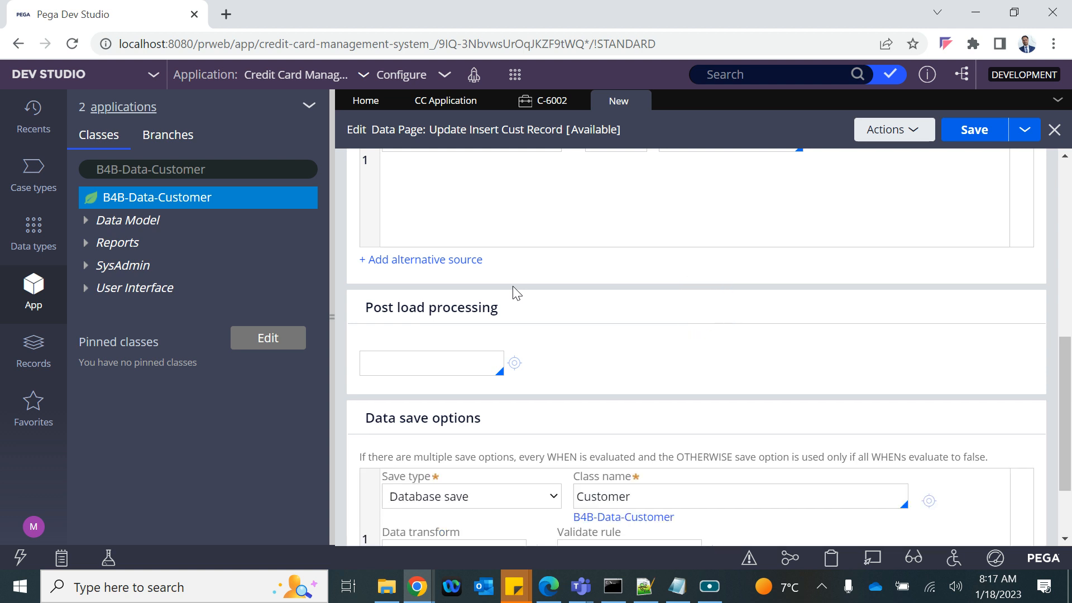
pyautogui.scroll(8, 517, 292)
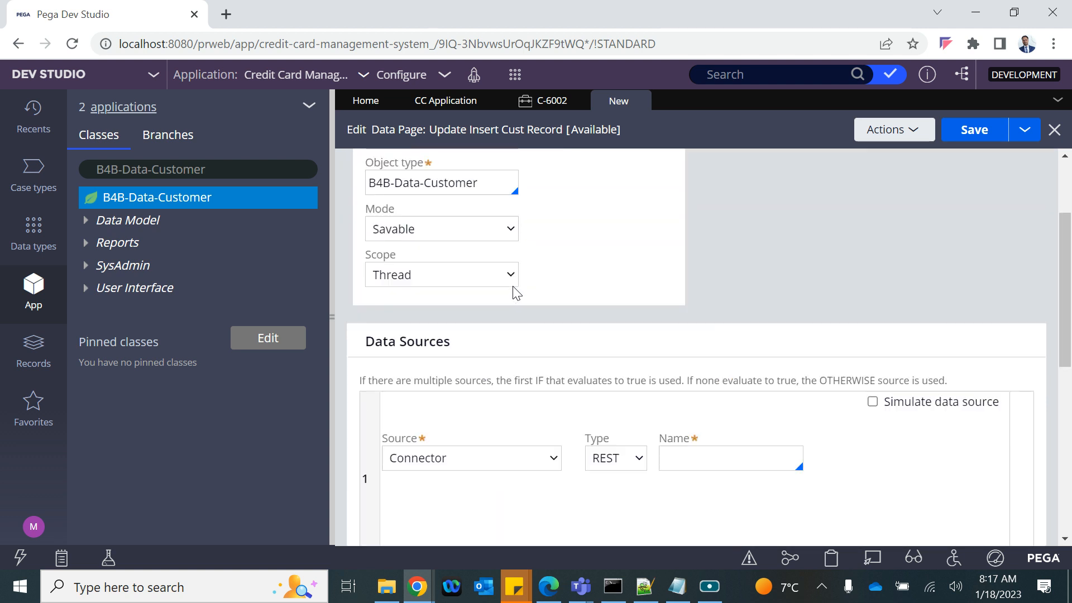
pyautogui.scroll(2, 517, 292)
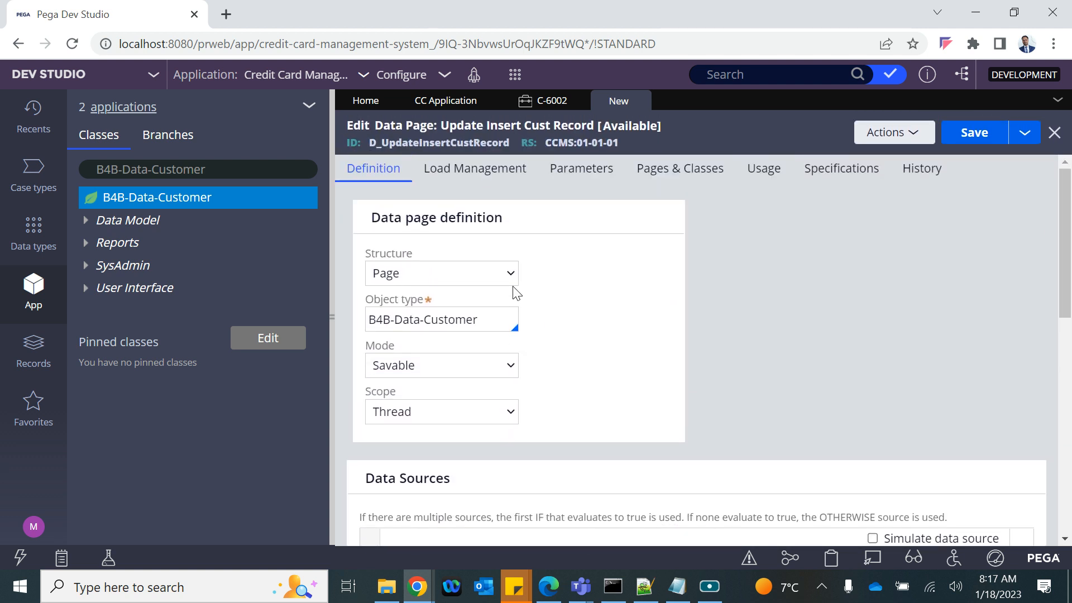
# Step: Add parameter CID with Required set to Yes, then return to the Definition tab
pyautogui.click(580, 171)
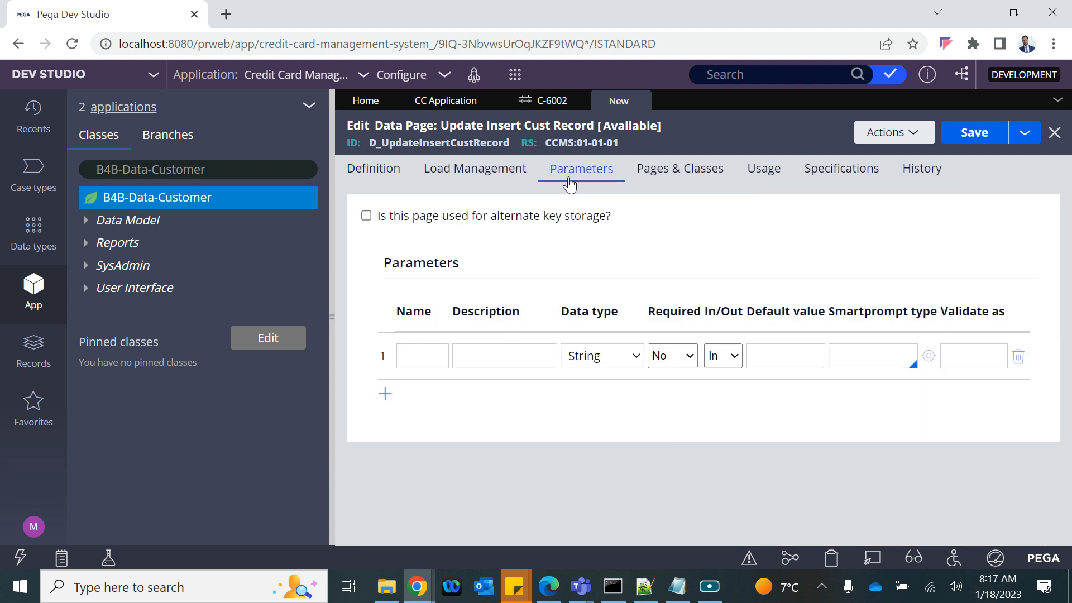
pyautogui.click(431, 358)
pyautogui.click(431, 355)
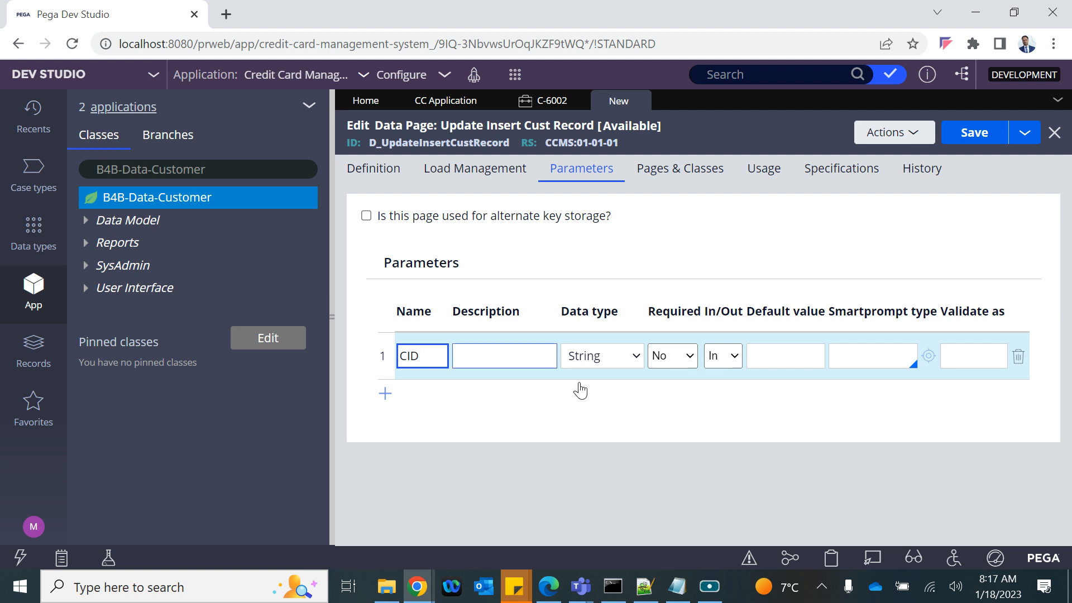
pyautogui.click(677, 356)
pyautogui.click(663, 379)
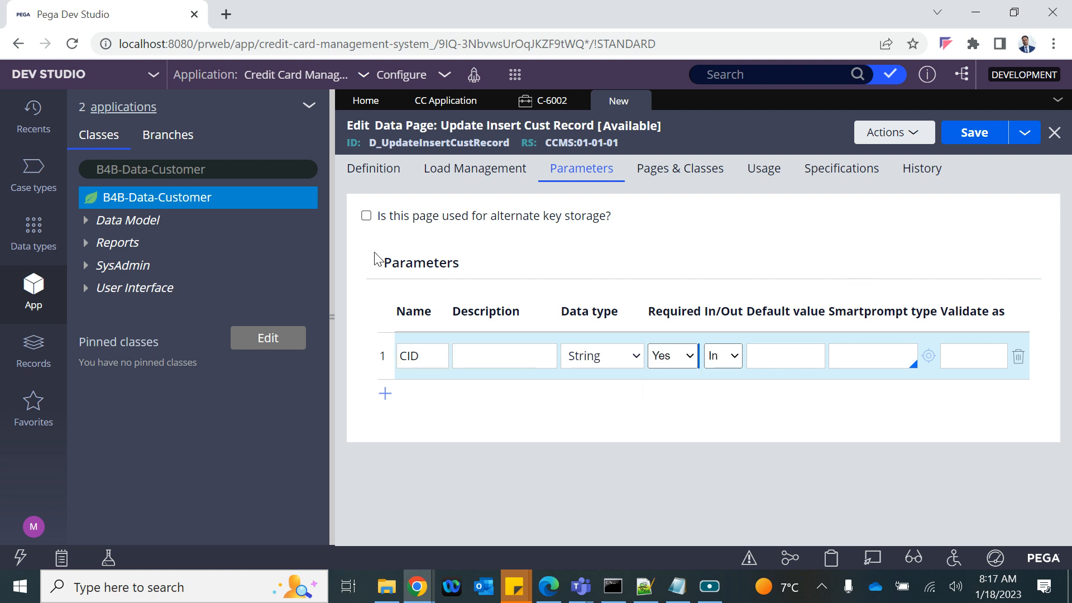
pyautogui.click(331, 323)
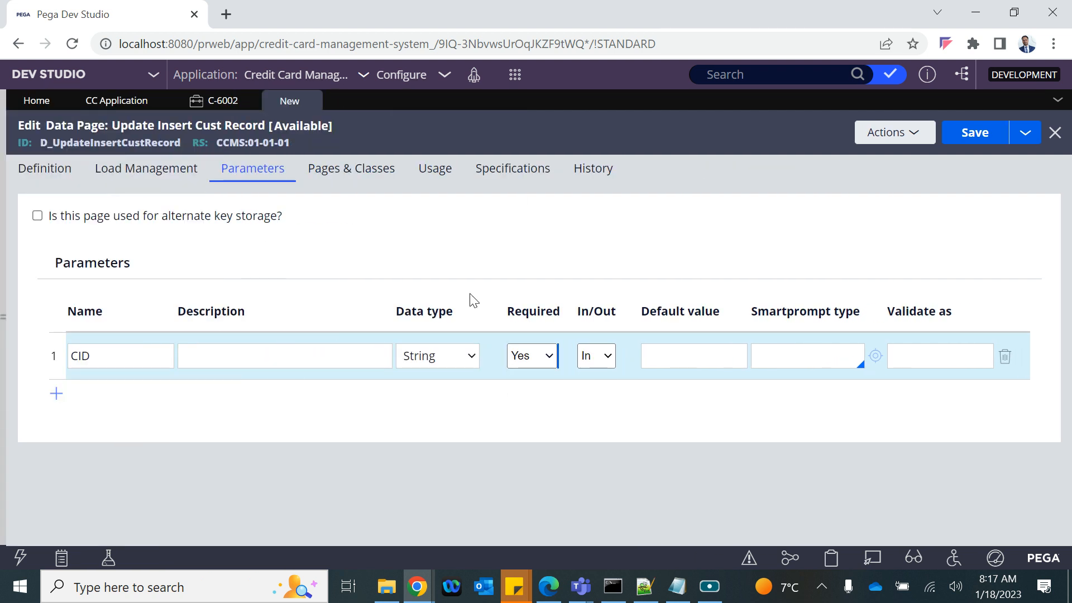
pyautogui.click(69, 183)
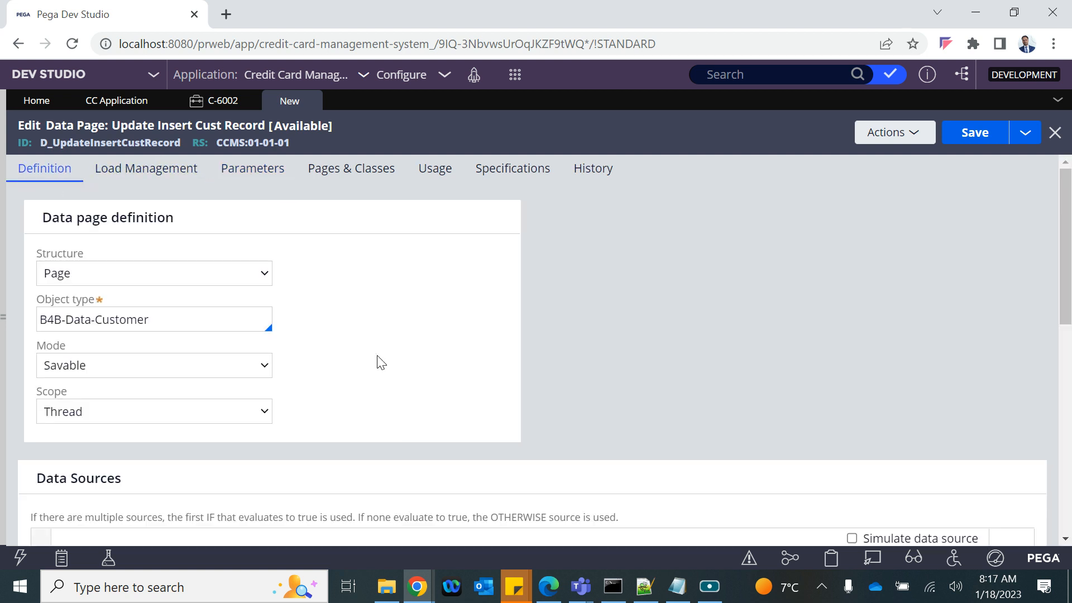
pyautogui.scroll(-5, 374, 342)
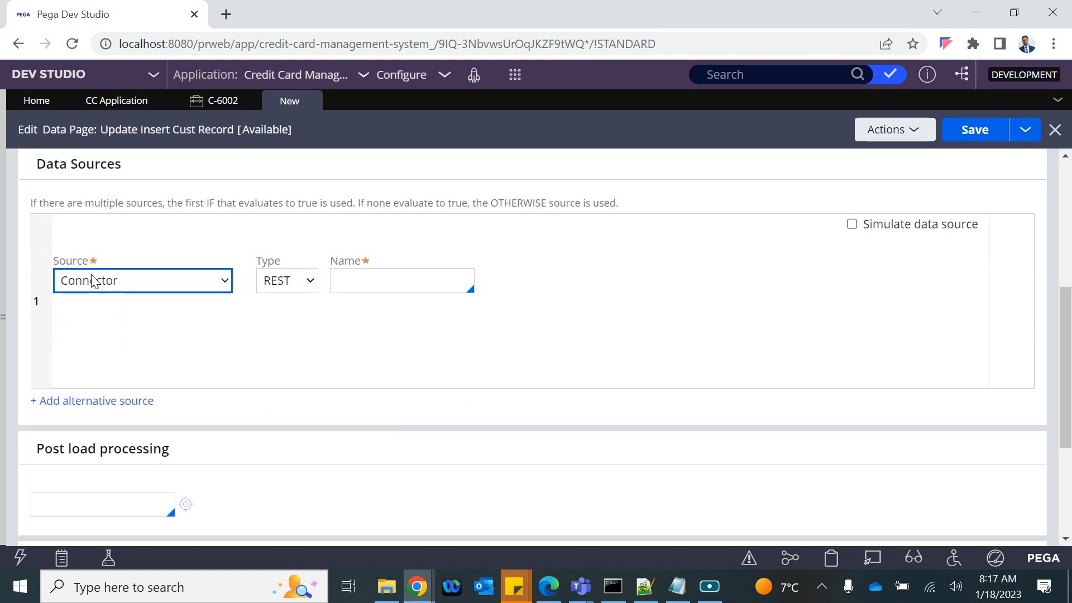
# Step: Set the data source to a Lookup on the Customer class and review the CID parameter
pyautogui.click(91, 280)
pyautogui.click(91, 353)
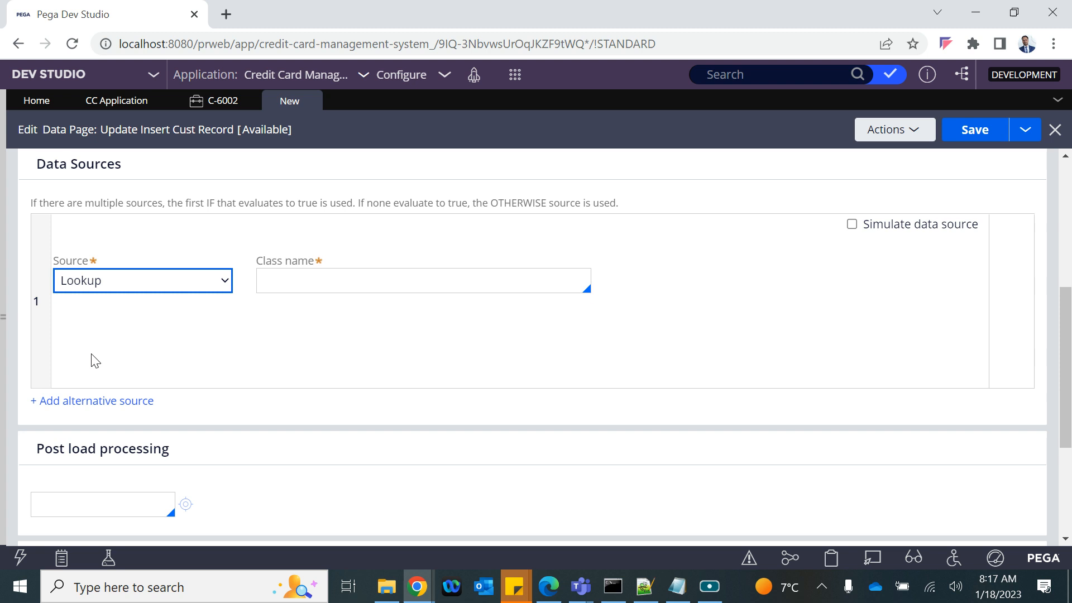
pyautogui.click(330, 283)
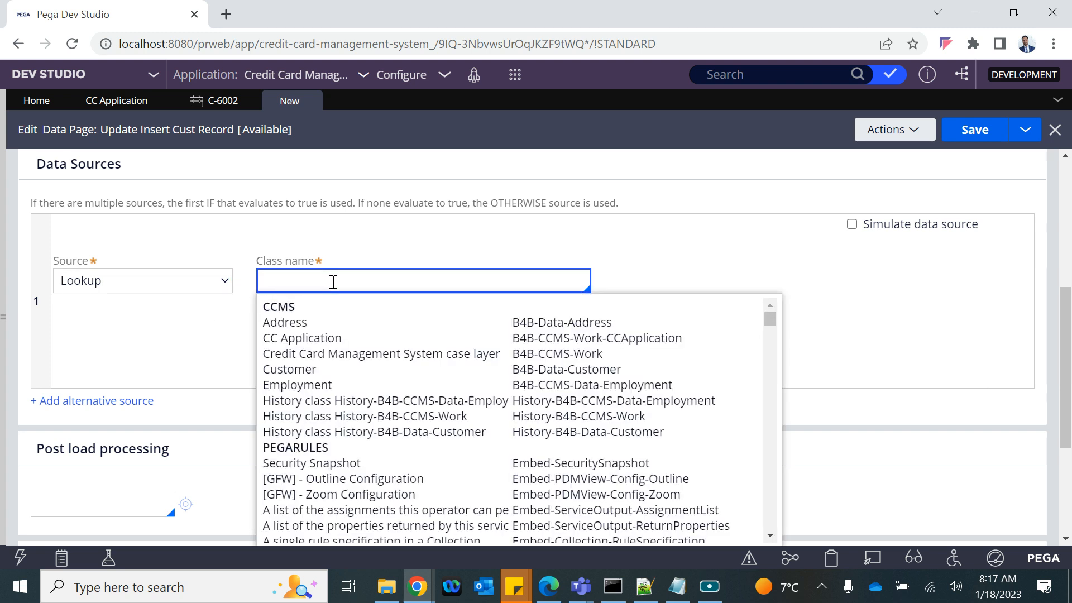
pyautogui.click(335, 370)
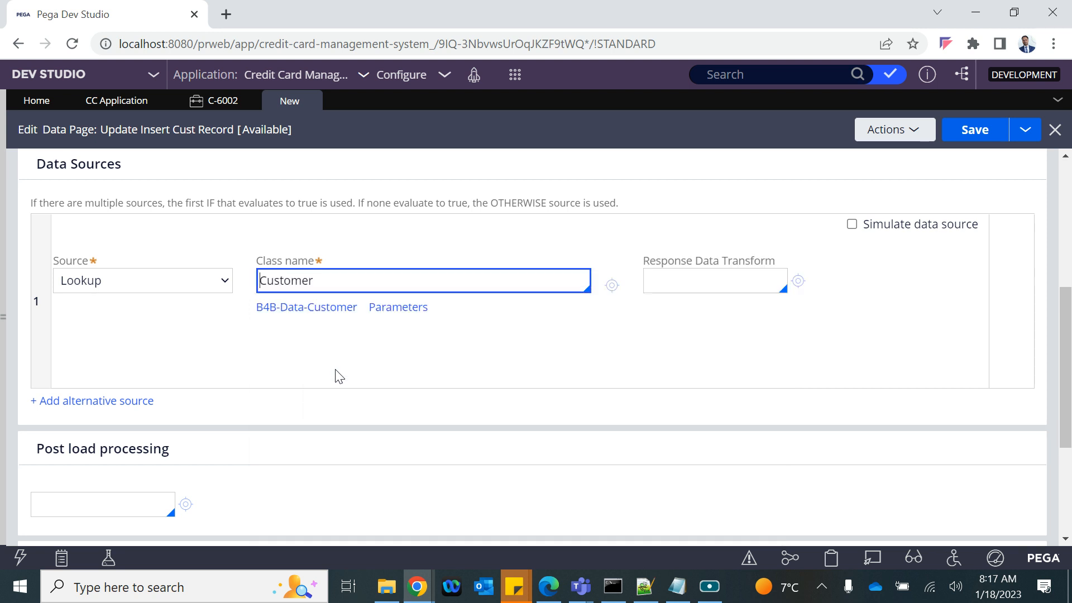
pyautogui.click(386, 312)
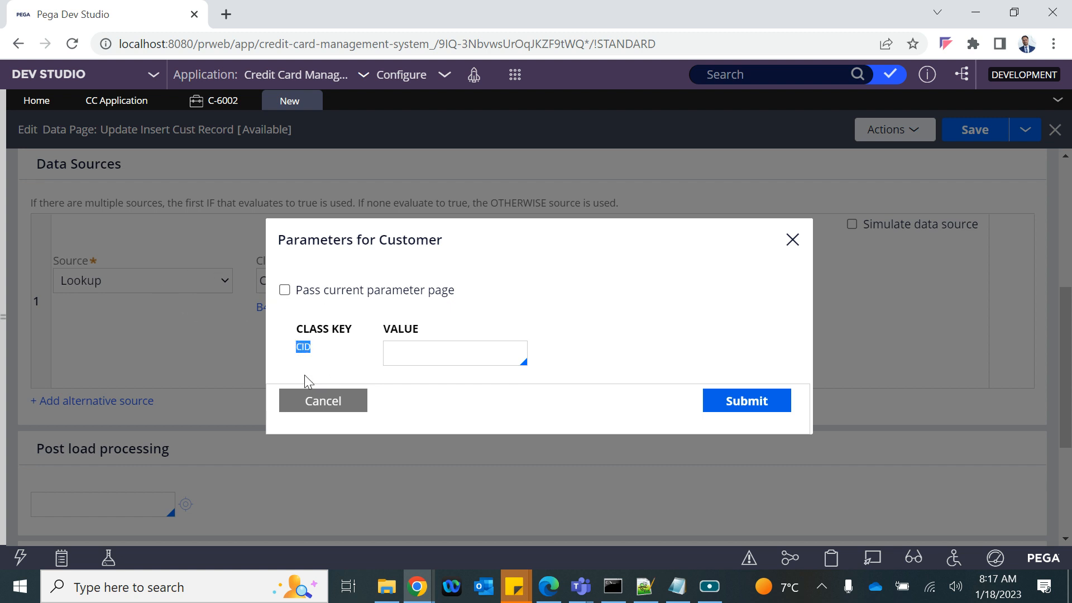
pyautogui.click(309, 406)
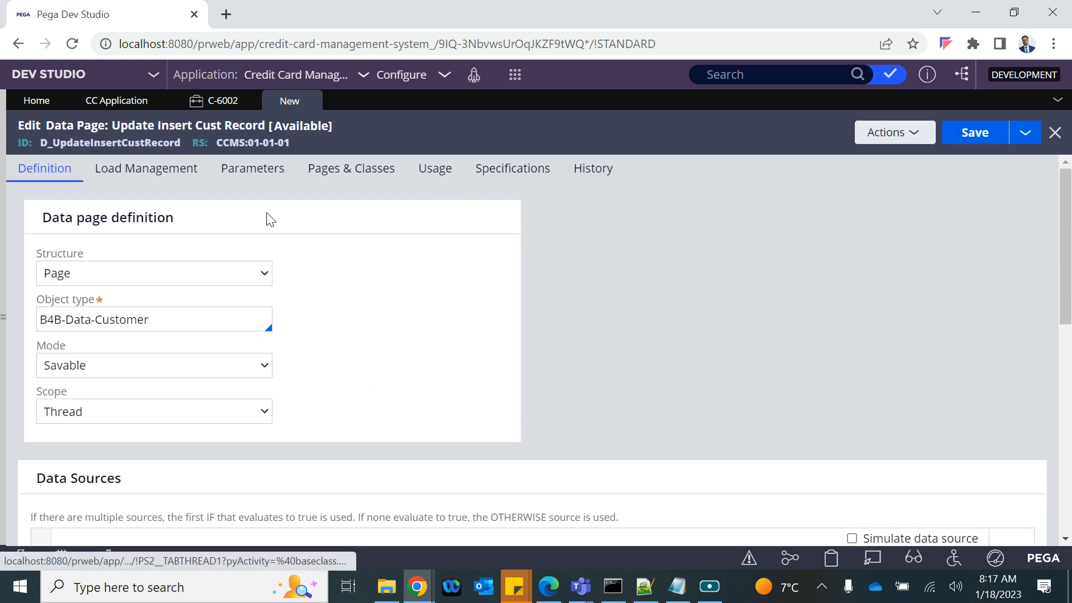
pyautogui.click(249, 178)
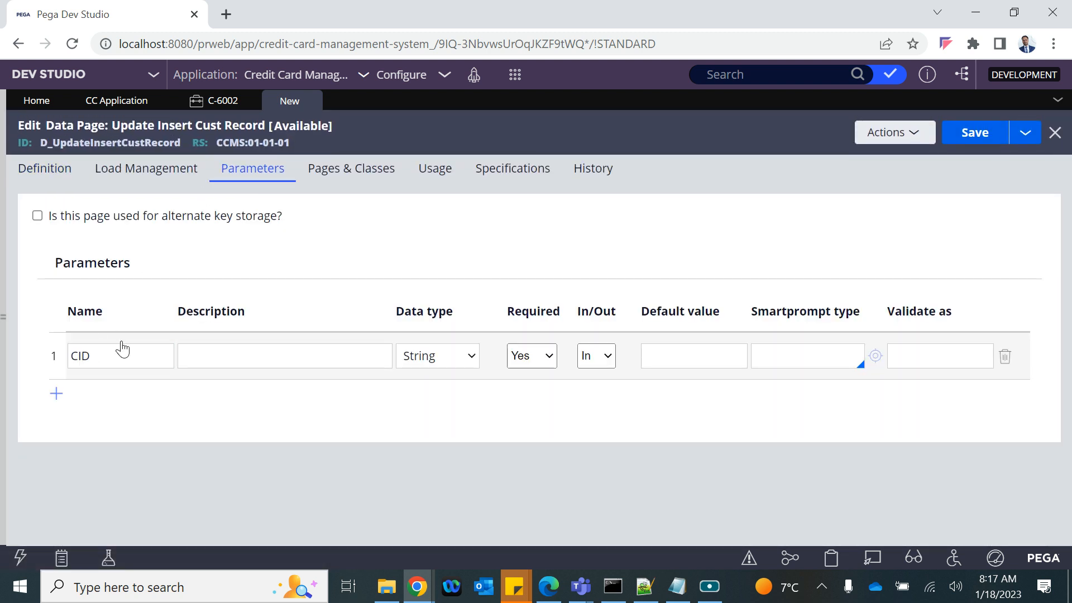
pyautogui.click(92, 353)
pyautogui.click(72, 189)
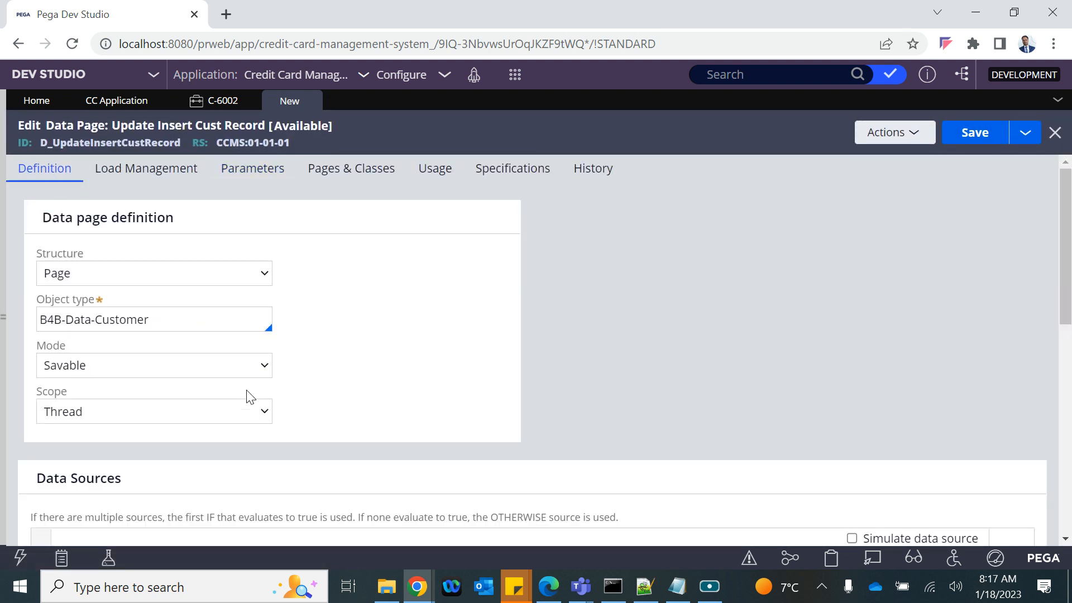
pyautogui.scroll(-4, 254, 400)
# Step: Enable 'Pass current parameter page' in the Customer lookup parameters and submit
pyautogui.click(373, 401)
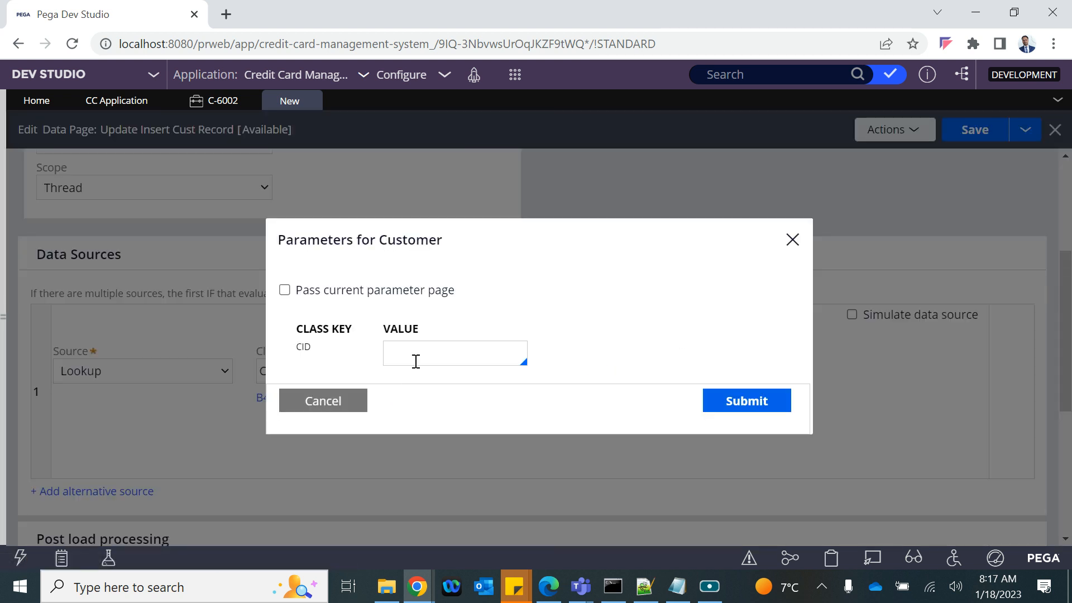
pyautogui.click(284, 290)
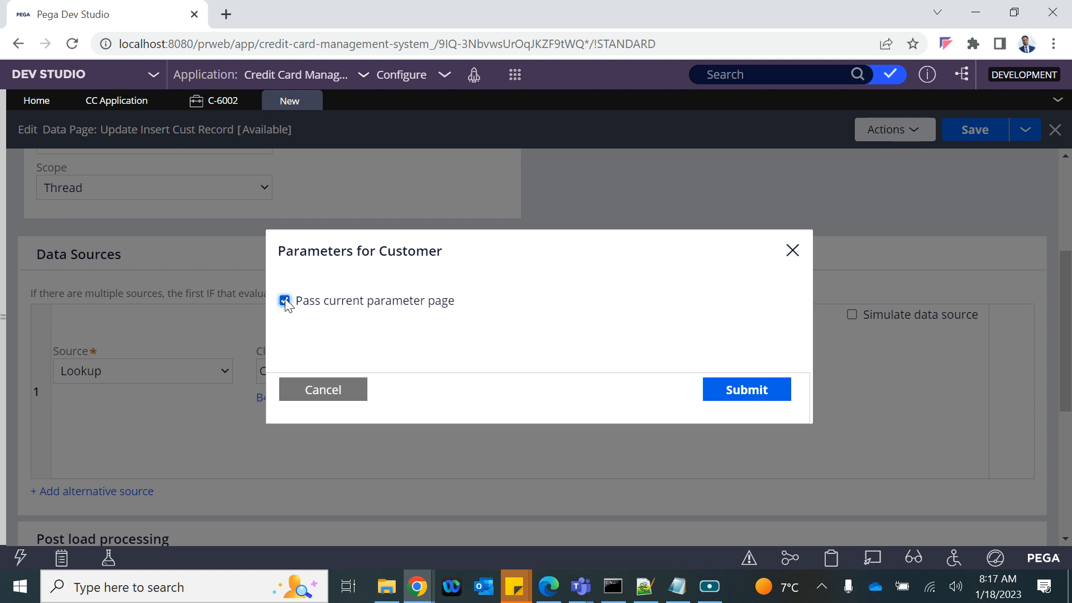
pyautogui.click(739, 390)
pyautogui.scroll(-1, 393, 334)
pyautogui.scroll(-5, 395, 334)
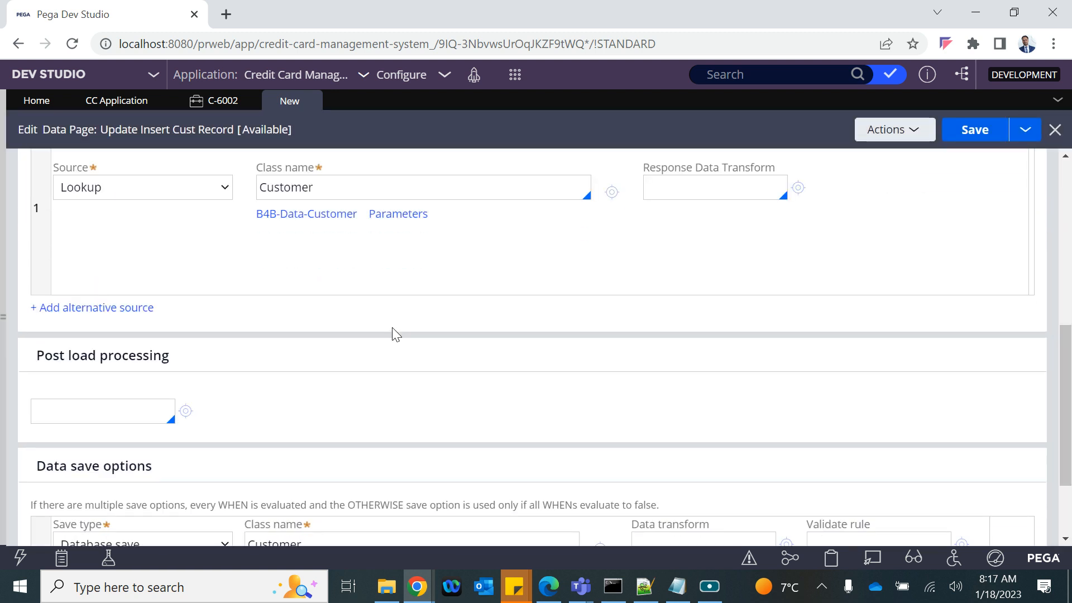
pyautogui.scroll(5, 392, 328)
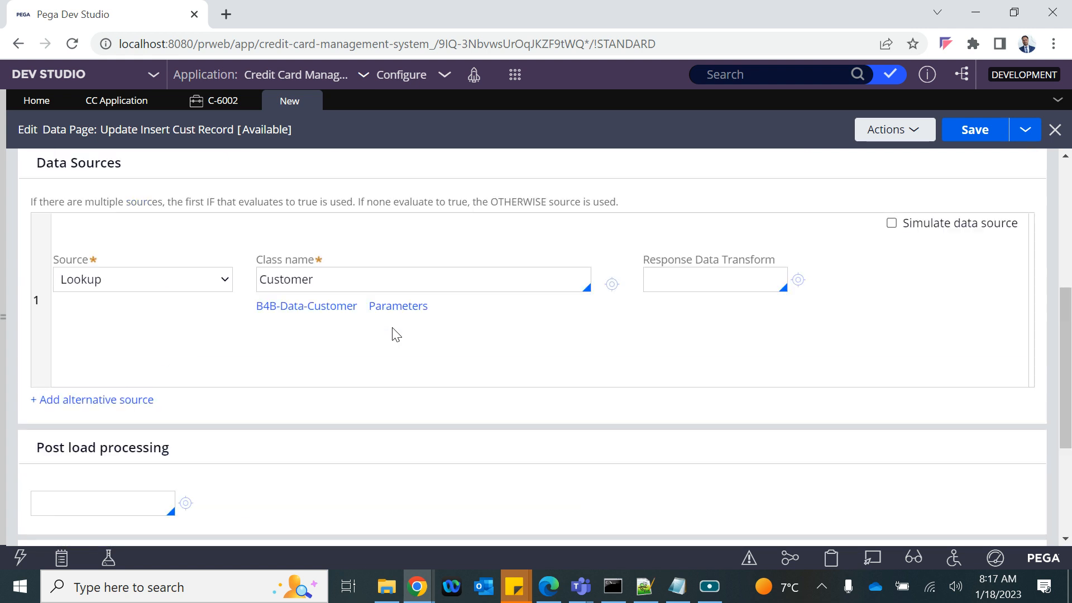
pyautogui.scroll(-5, 392, 328)
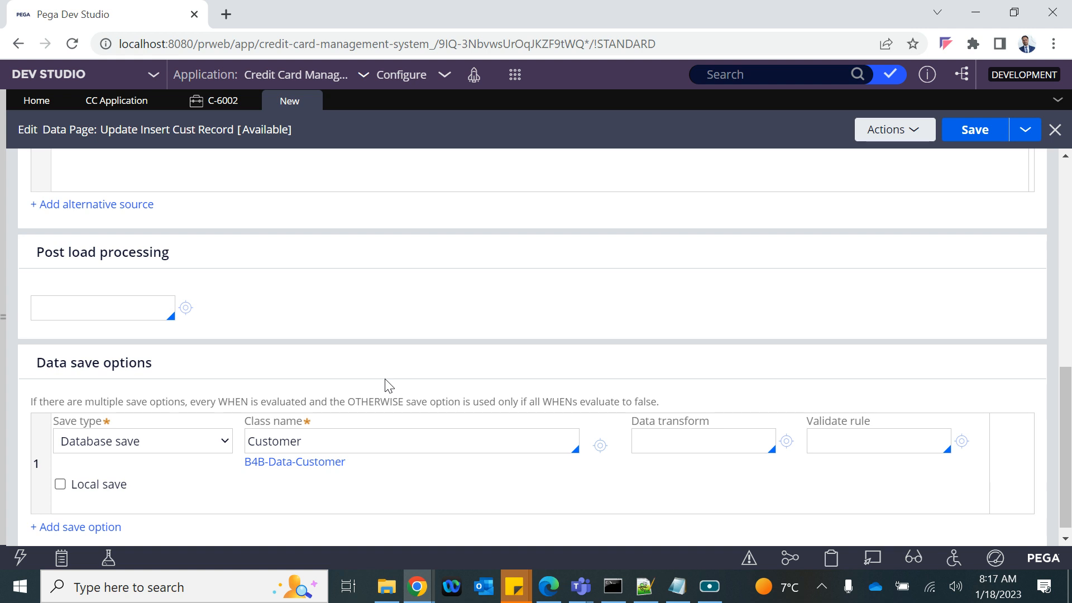
# Step: Keep save type Database save with class Customer, then save D_UpdateInsertCustRecord
pyautogui.scroll(-1, 389, 385)
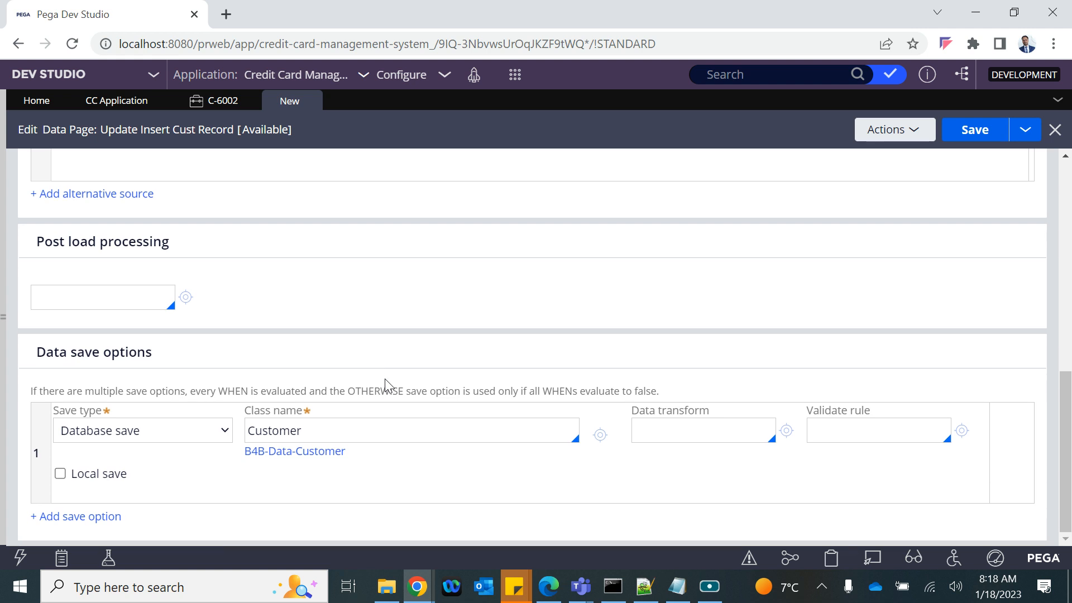
pyautogui.click(163, 430)
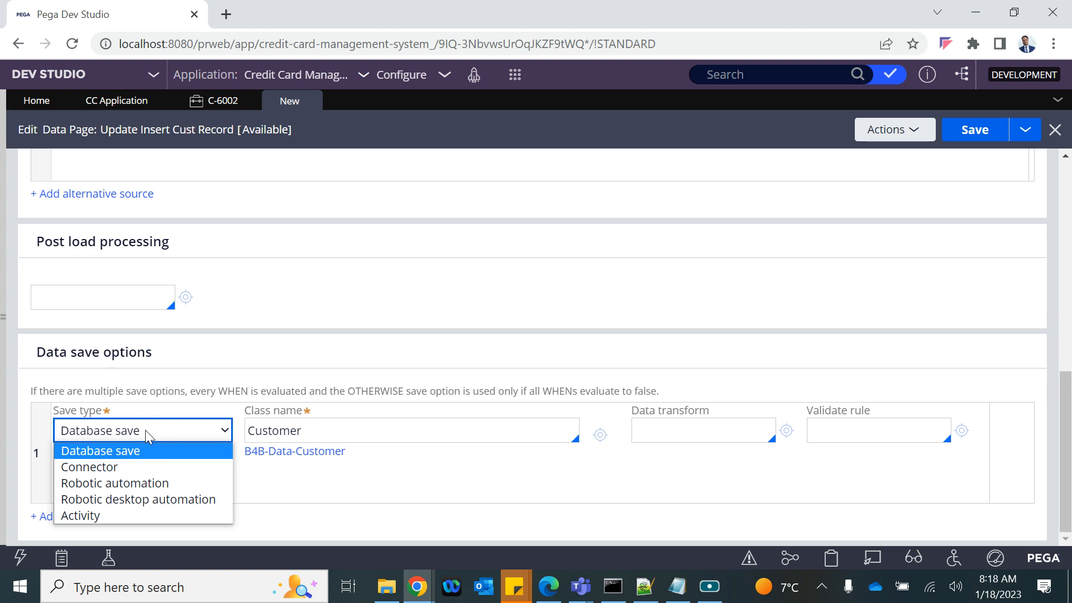
pyautogui.click(189, 389)
pyautogui.click(260, 435)
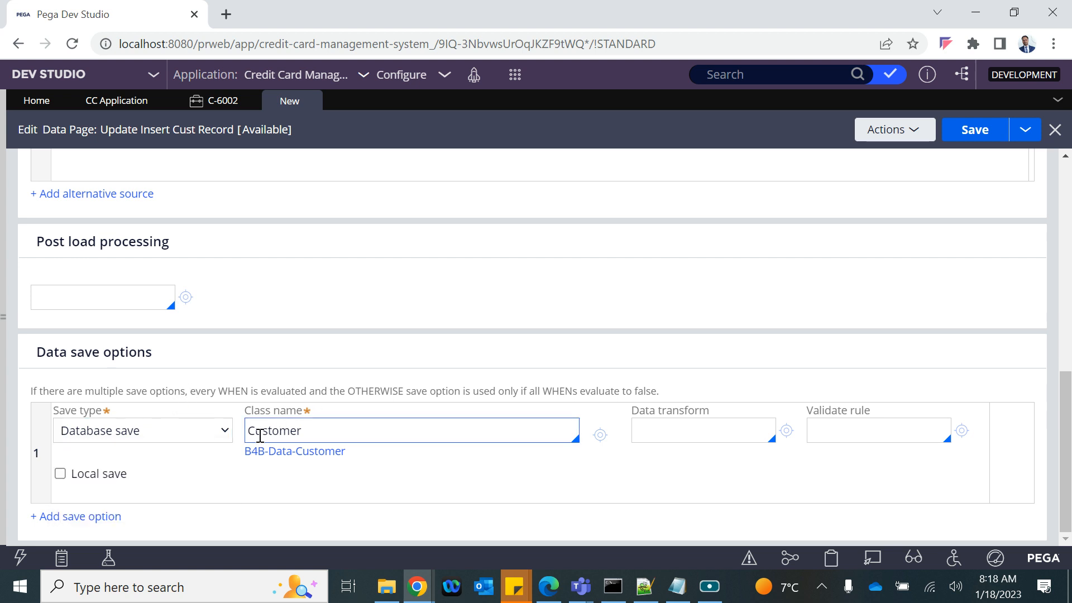
pyautogui.click(316, 435)
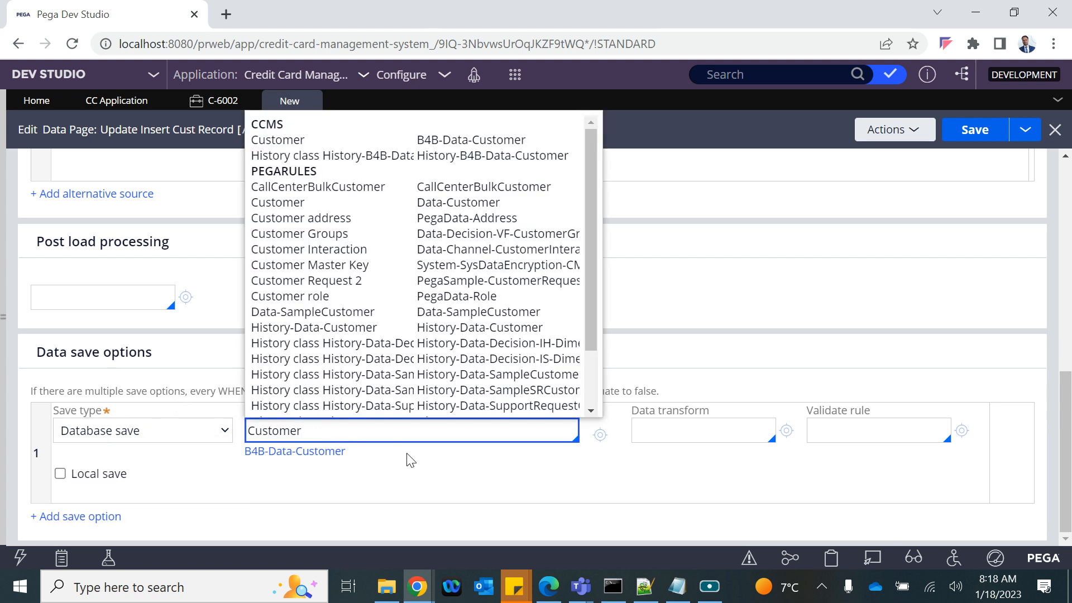
pyautogui.click(350, 492)
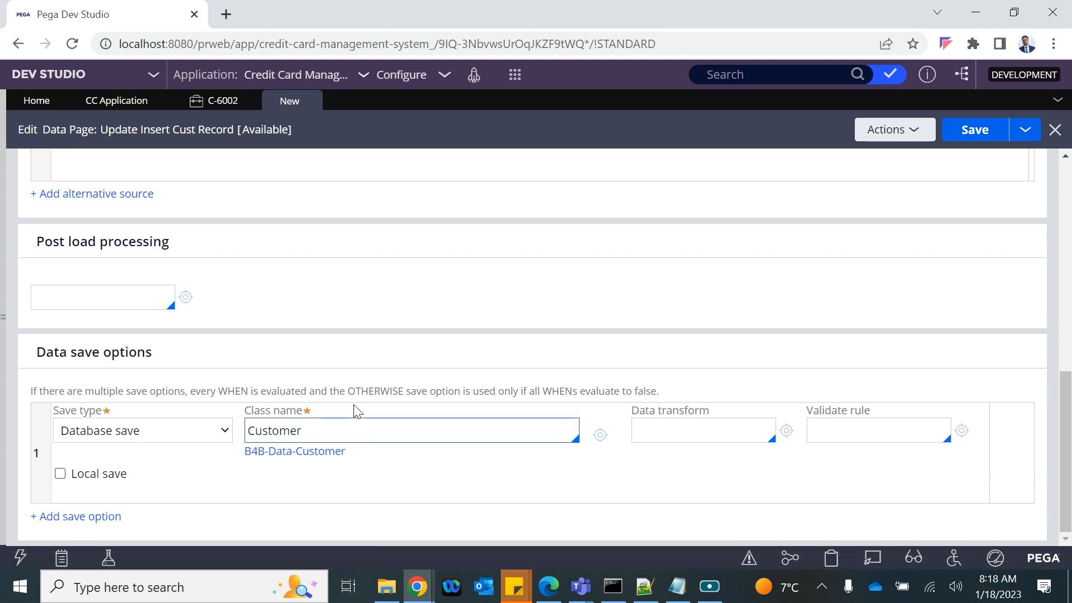
pyautogui.click(975, 133)
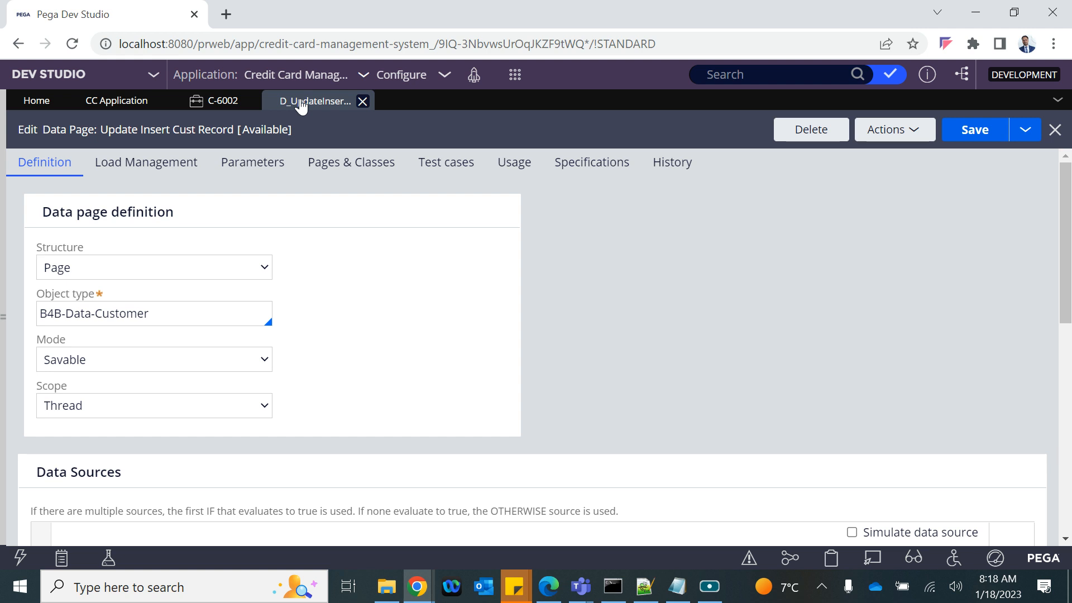
# Step: Re-save the data page, then open the Create section rule under B4B-CCMS-Work-CCApplication's User Interface > Section
pyautogui.click(974, 131)
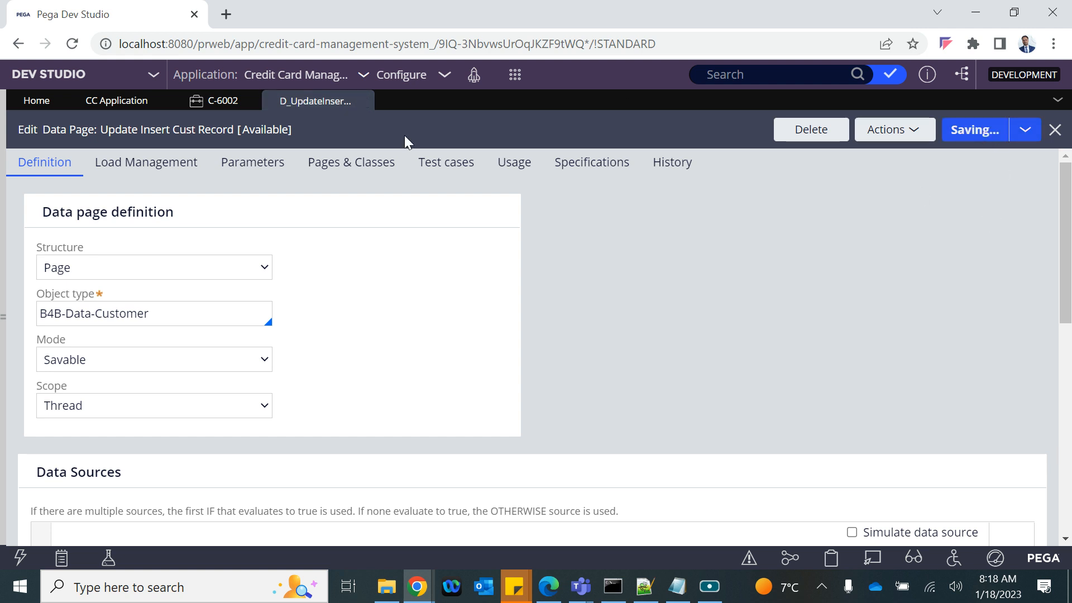
pyautogui.click(3, 292)
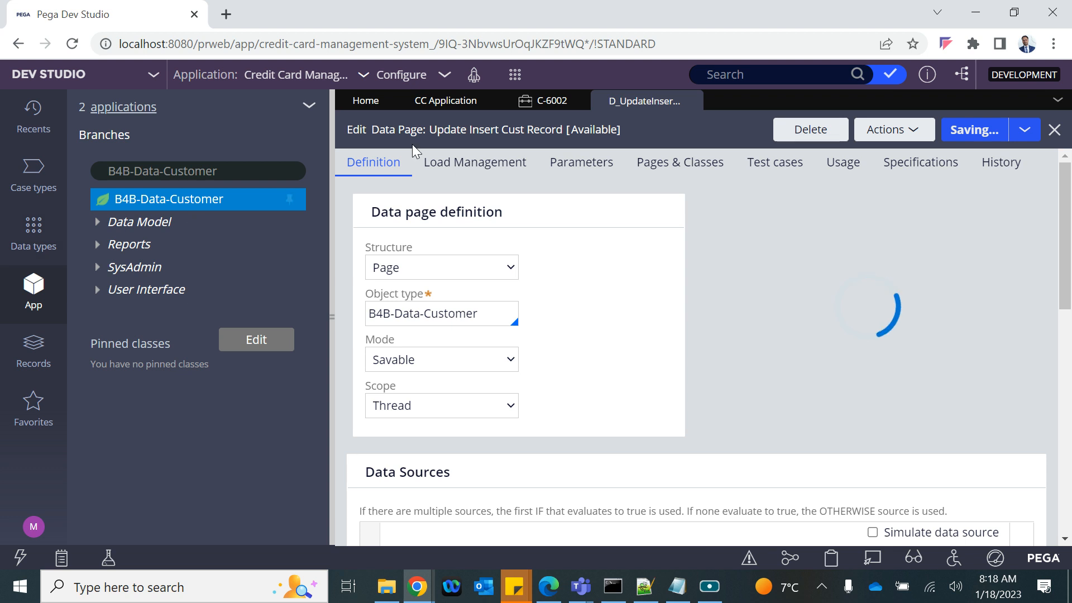
pyautogui.click(216, 169)
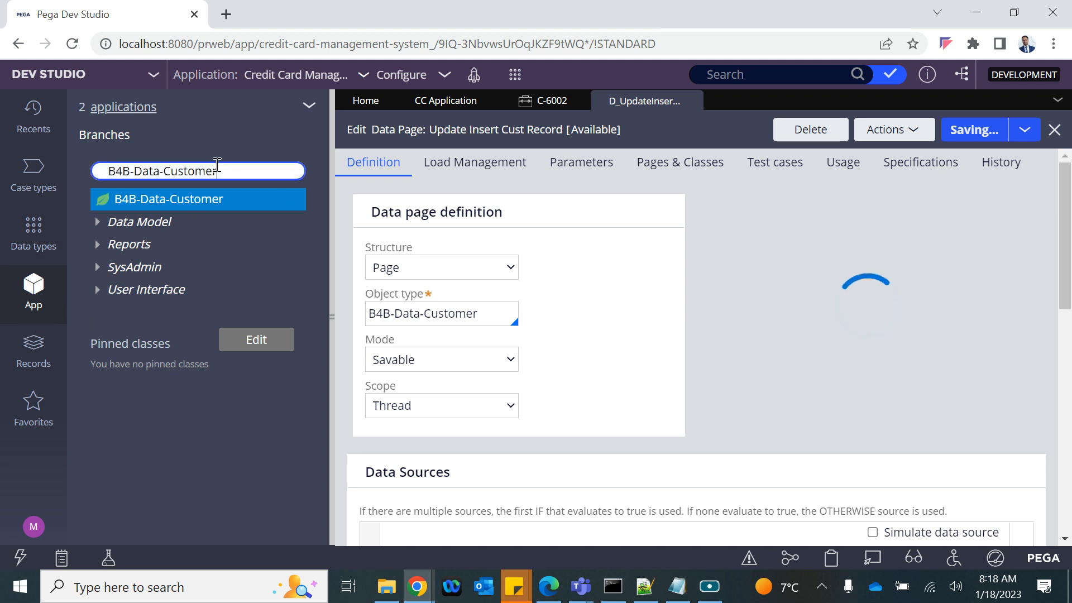
pyautogui.hotkey('ctrl', 'a')
pyautogui.press('BackSpace')
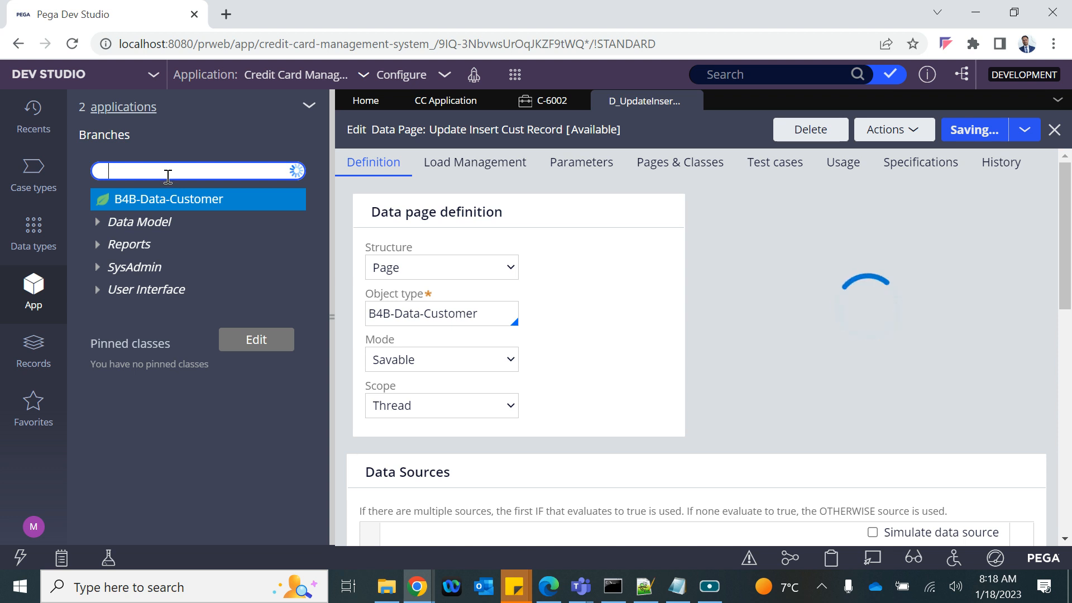
pyautogui.click(162, 237)
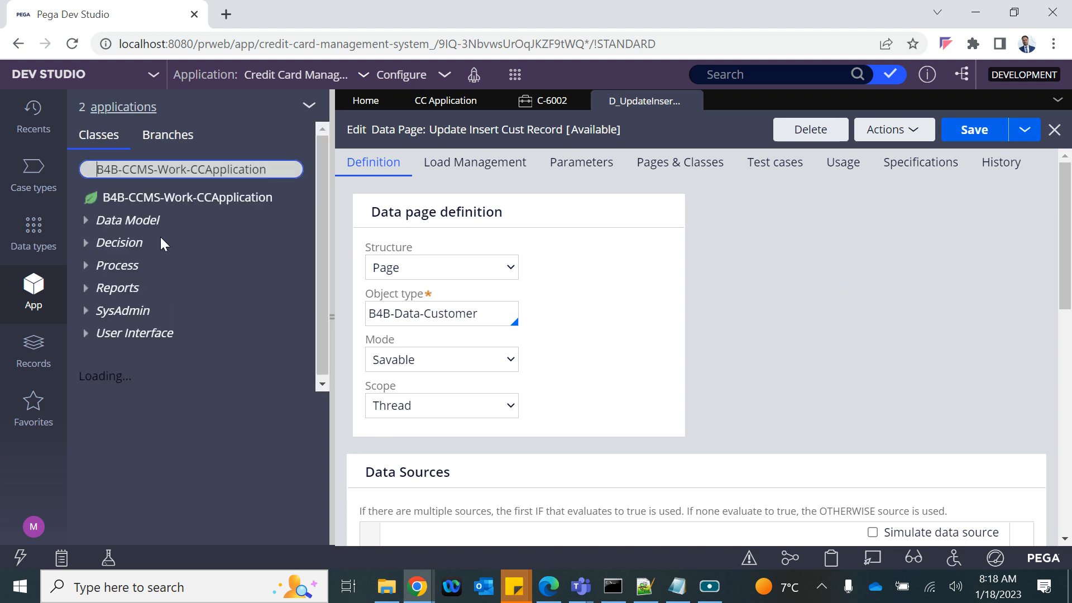
pyautogui.click(86, 334)
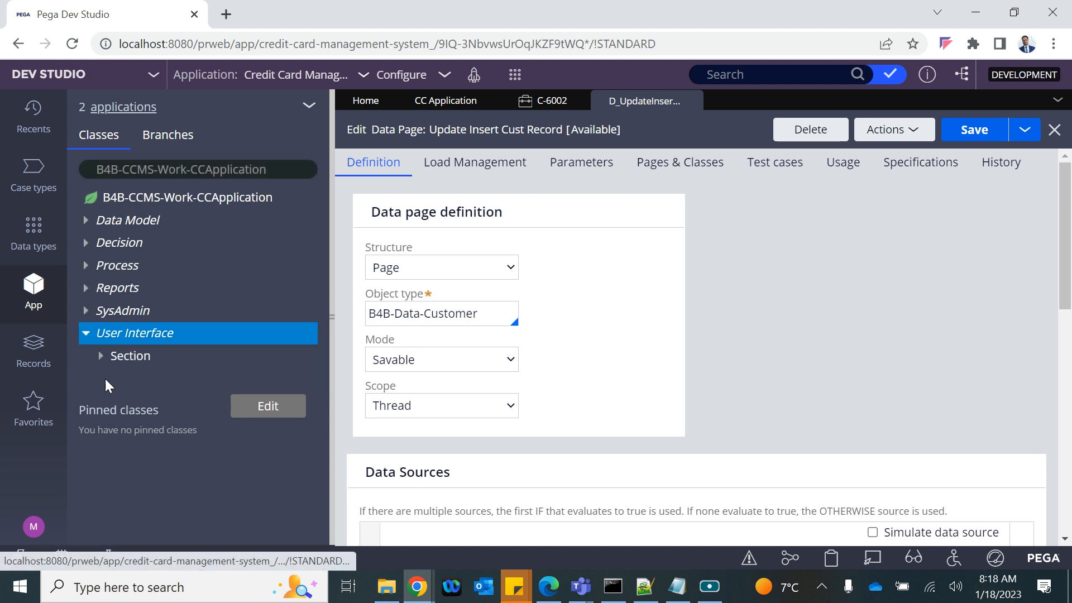
pyautogui.click(101, 355)
pyautogui.click(162, 378)
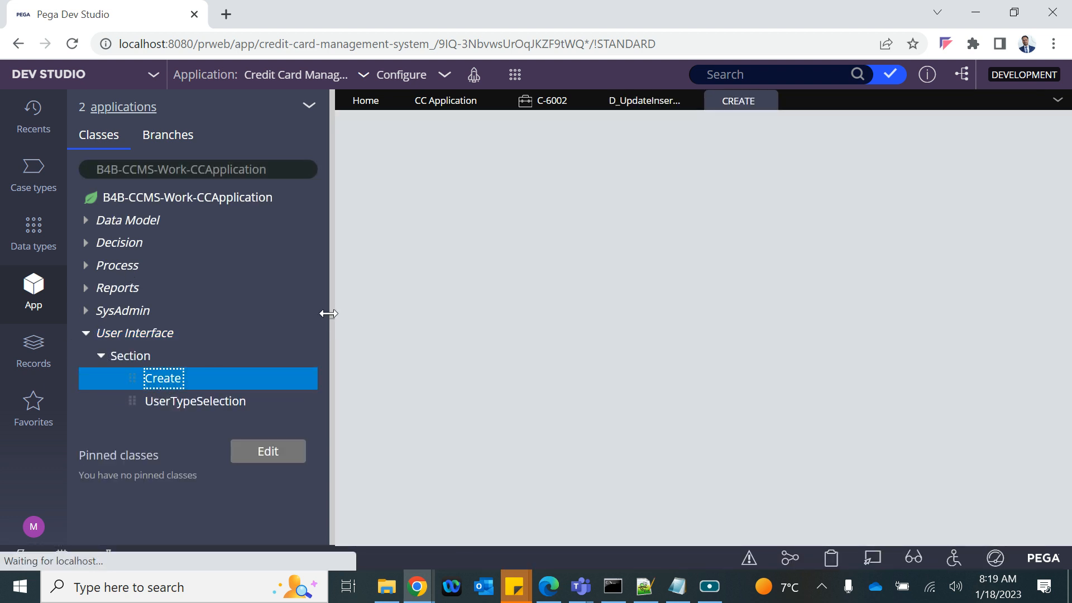
# Step: Review the first Customer cell's data page context and visibility condition, then cancel without changes
pyautogui.click(331, 316)
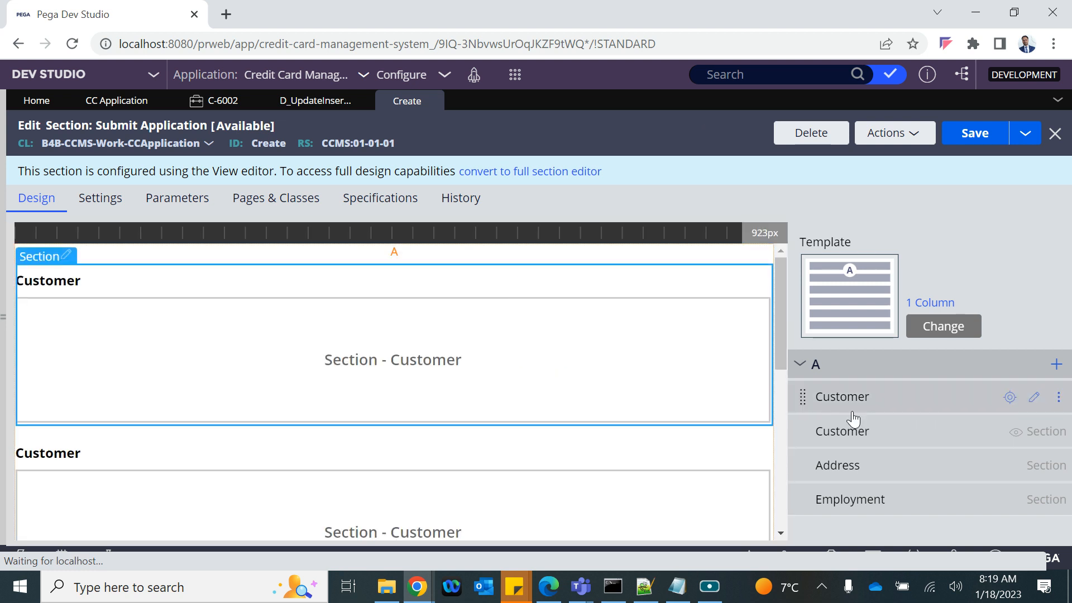
pyautogui.click(1034, 398)
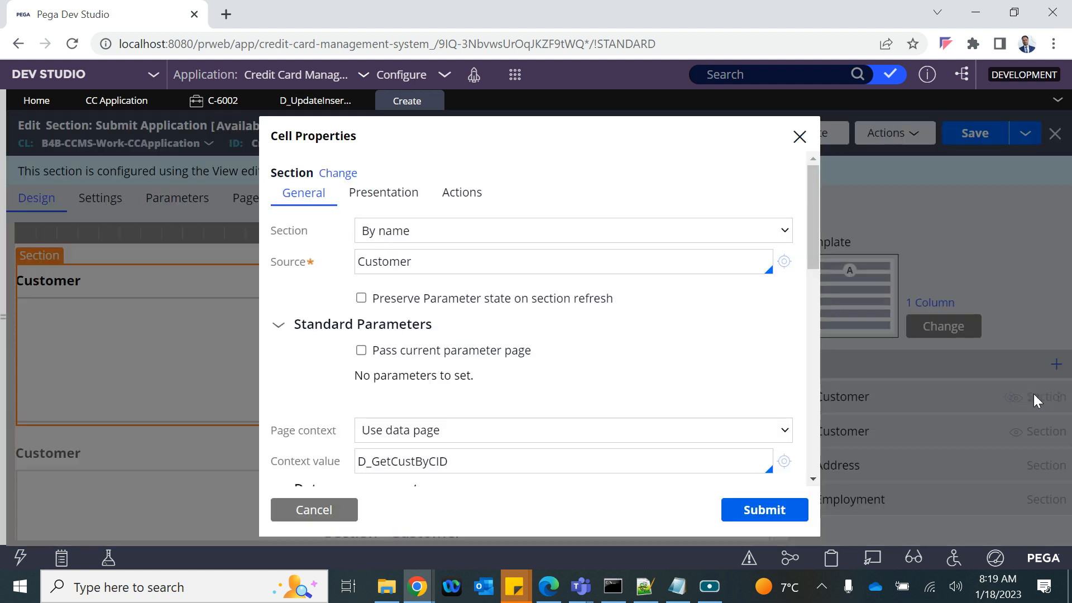
pyautogui.scroll(-2, 474, 273)
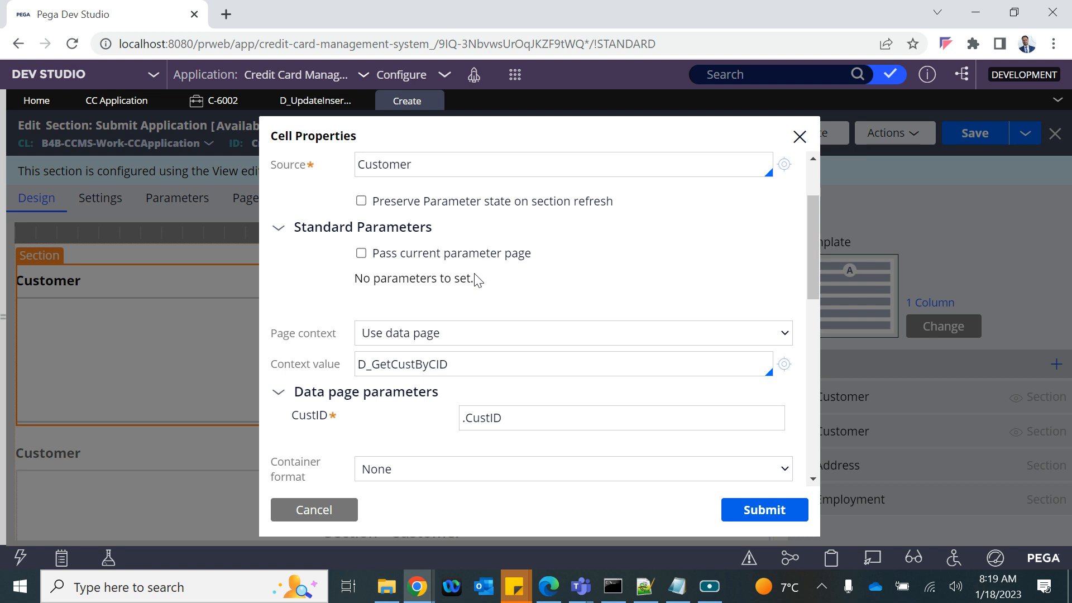
pyautogui.scroll(2, 475, 273)
pyautogui.scroll(-5, 475, 274)
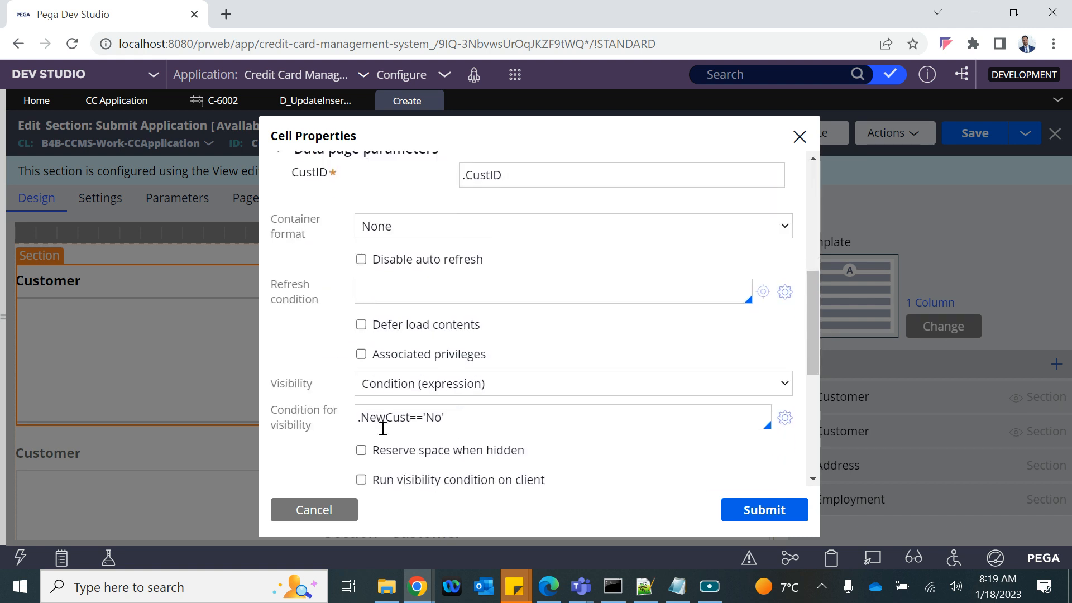
pyautogui.click(313, 510)
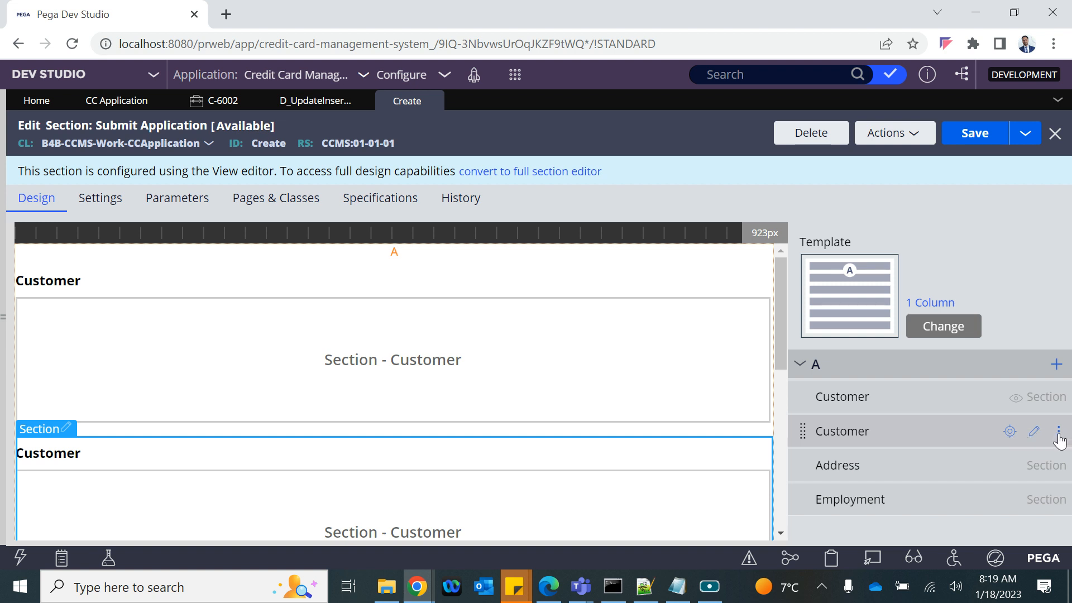
# Step: Delete the second Customer cell and bring up Cell Properties for the remaining Customer cell
pyautogui.click(1059, 438)
pyautogui.click(1036, 517)
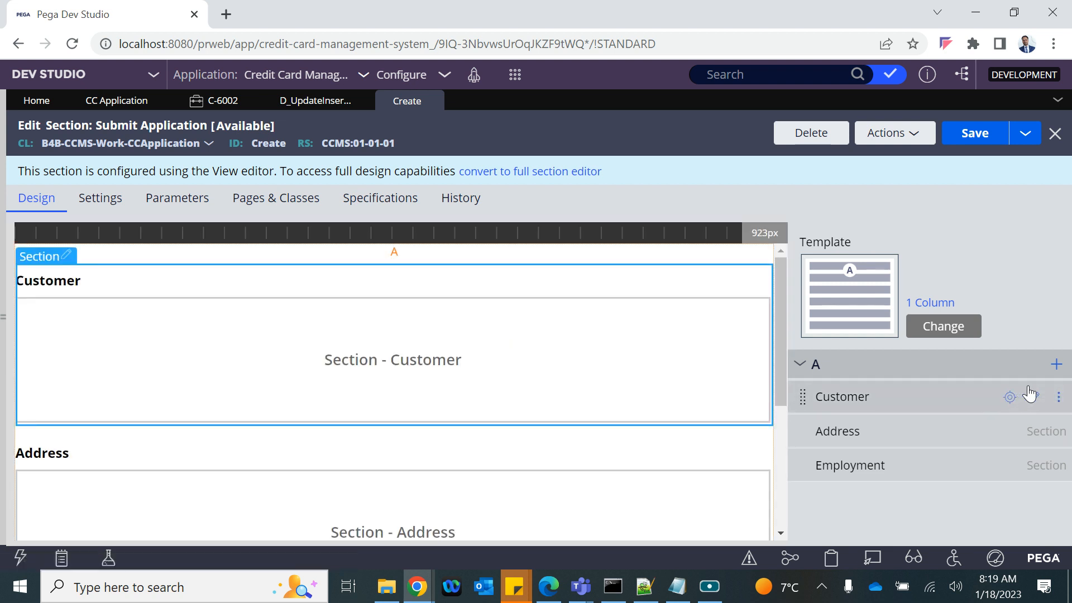
pyautogui.click(1058, 397)
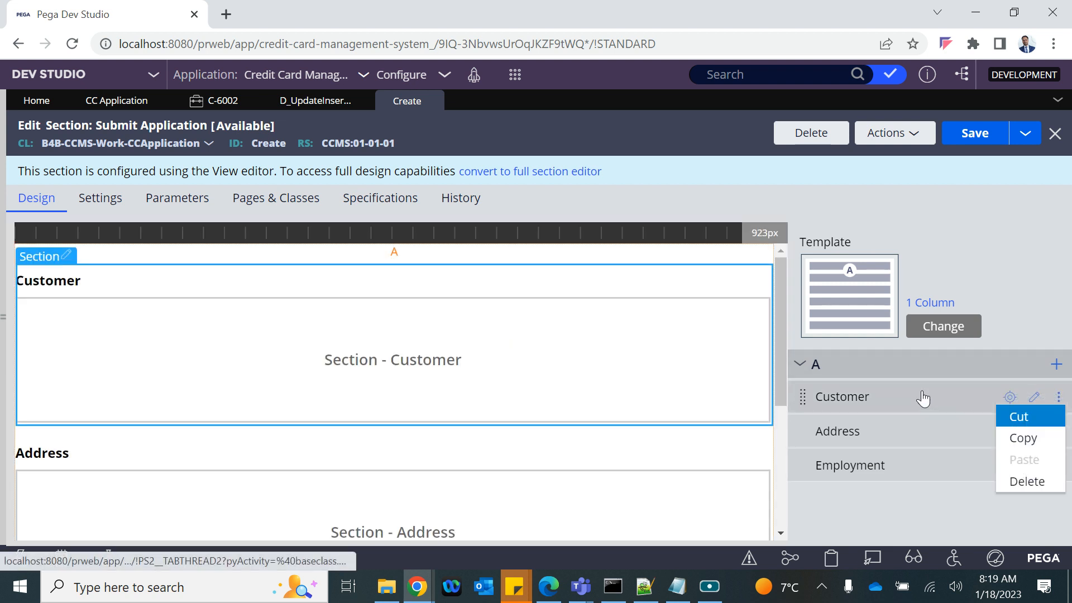
pyautogui.click(973, 224)
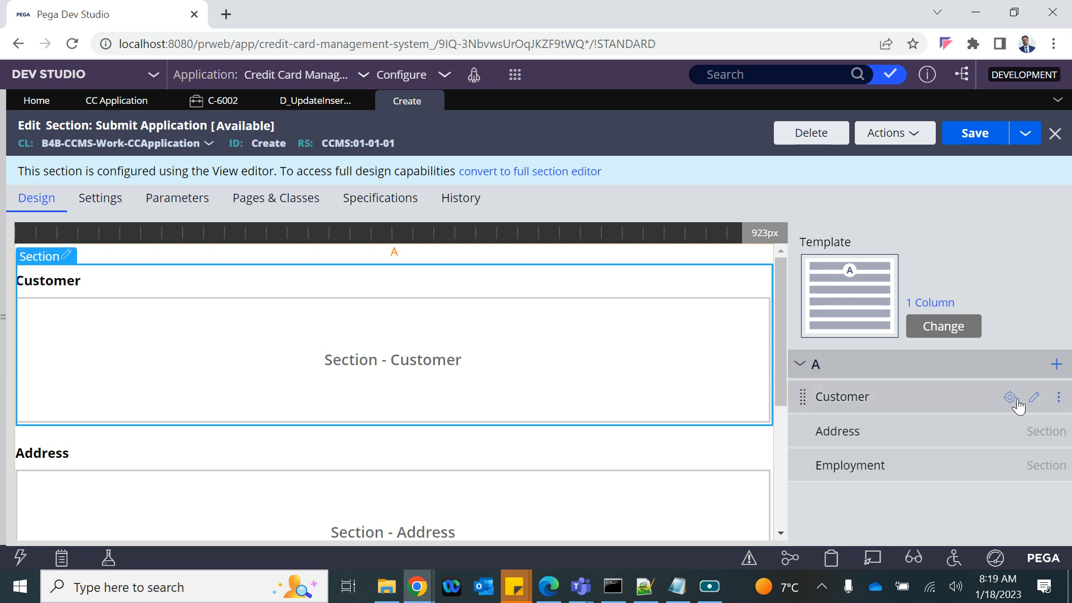
pyautogui.click(1035, 397)
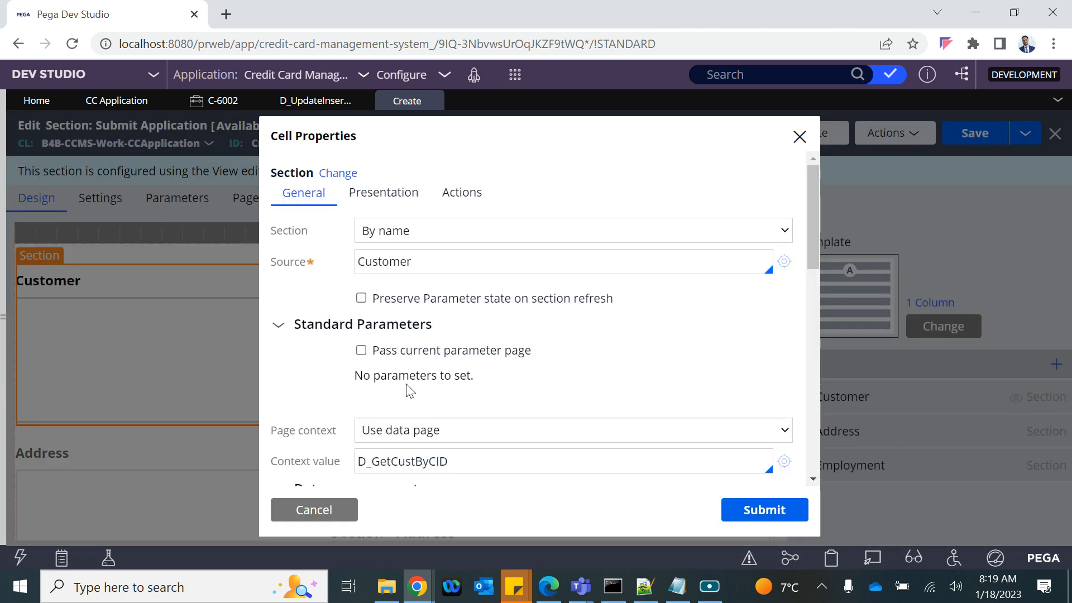
# Step: Set the Customer cell's visibility to Always instead of only when .NewCust=='No'
pyautogui.scroll(-4, 410, 391)
pyautogui.scroll(2, 410, 391)
pyautogui.scroll(-5, 411, 391)
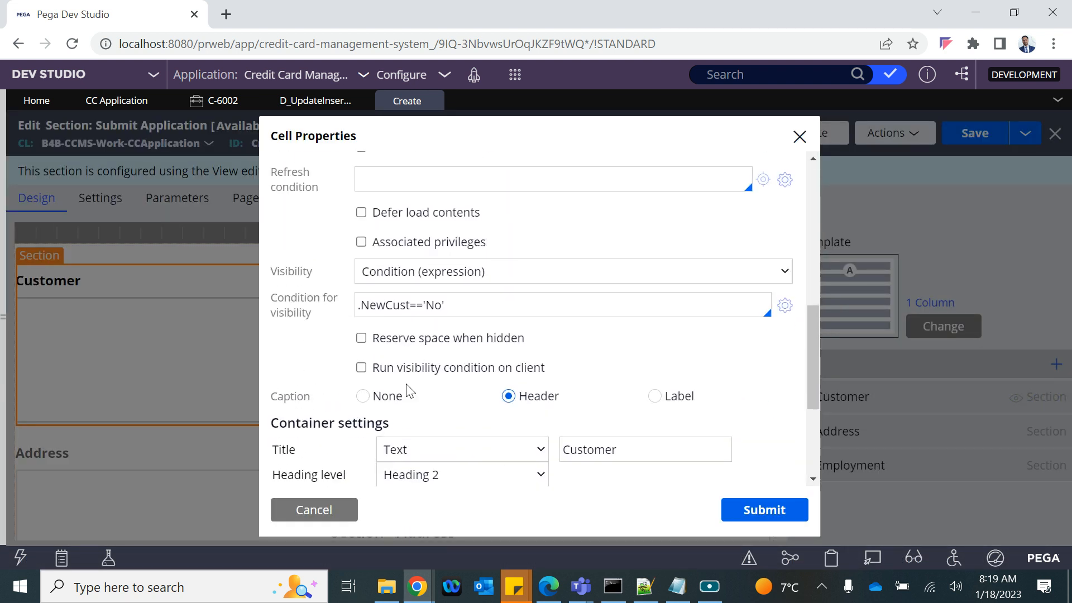
pyautogui.click(410, 275)
pyautogui.click(410, 287)
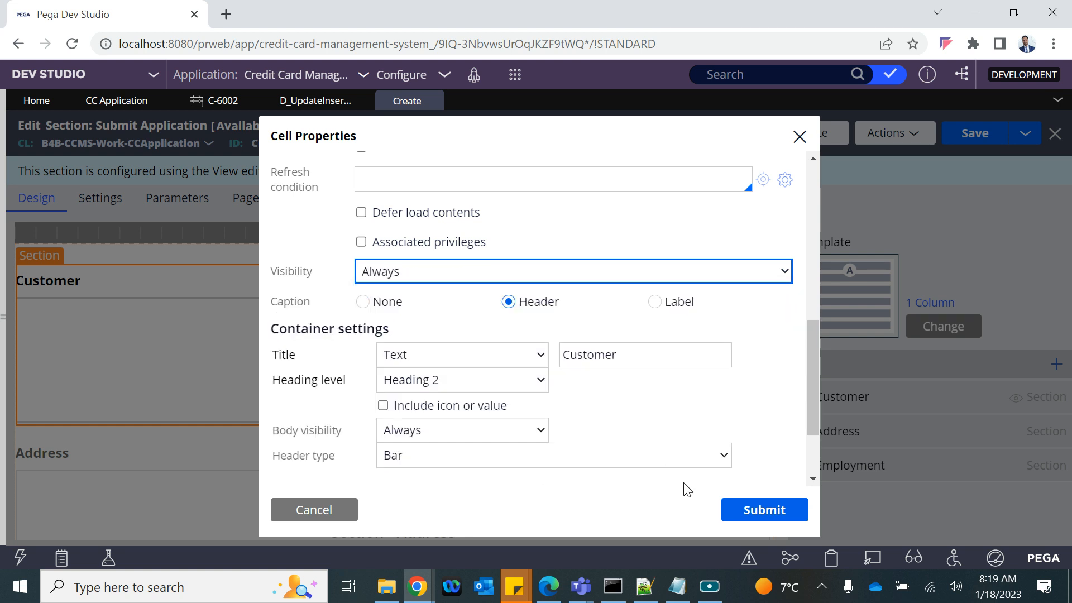
pyautogui.scroll(8, 601, 393)
pyautogui.scroll(-2, 600, 393)
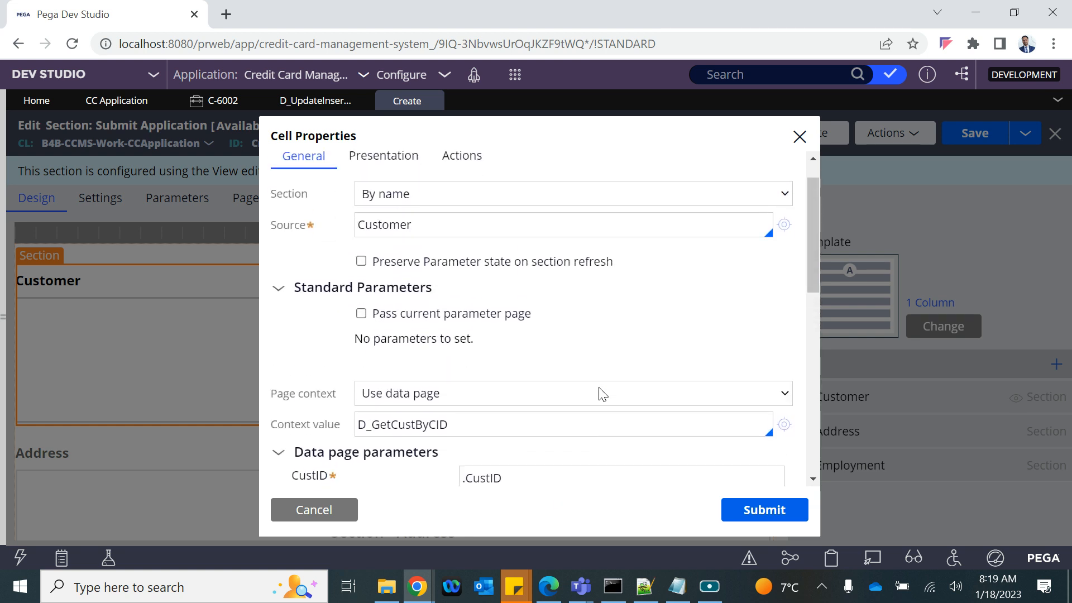
pyautogui.doubleClick(406, 378)
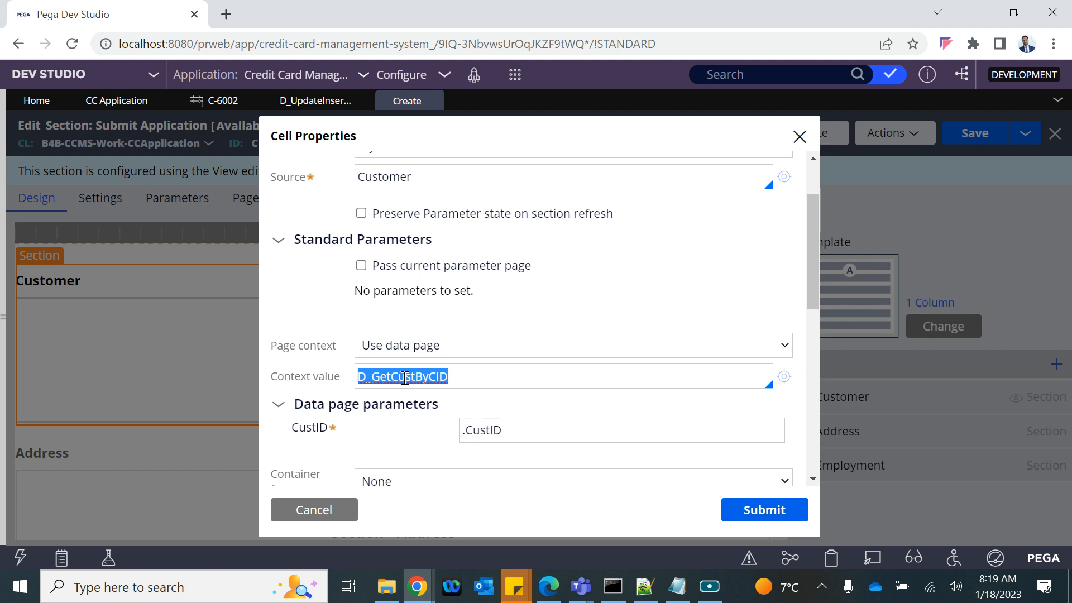
pyautogui.scroll(2, 404, 378)
# Step: Change the Customer cell's edit option to Editable in its presentation settings
pyautogui.click(396, 198)
pyautogui.click(405, 230)
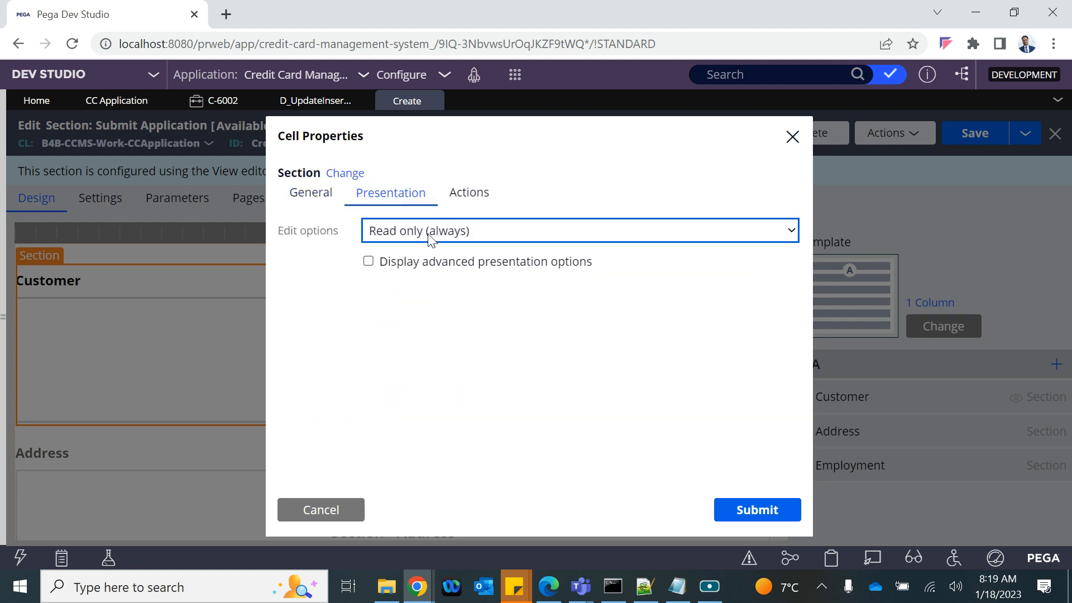
pyautogui.click(403, 254)
pyautogui.click(382, 229)
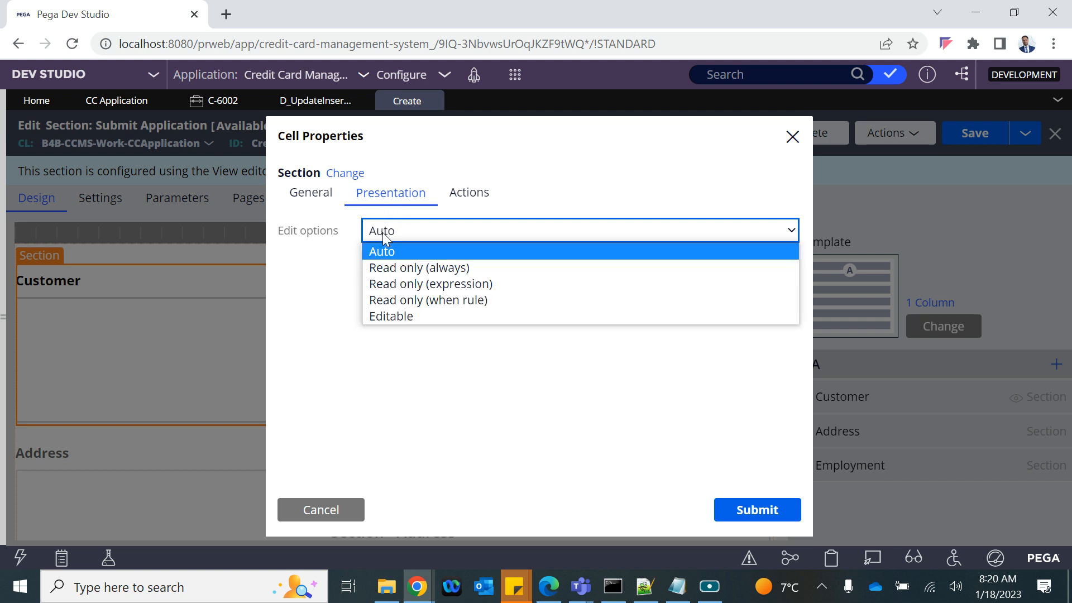
pyautogui.click(384, 315)
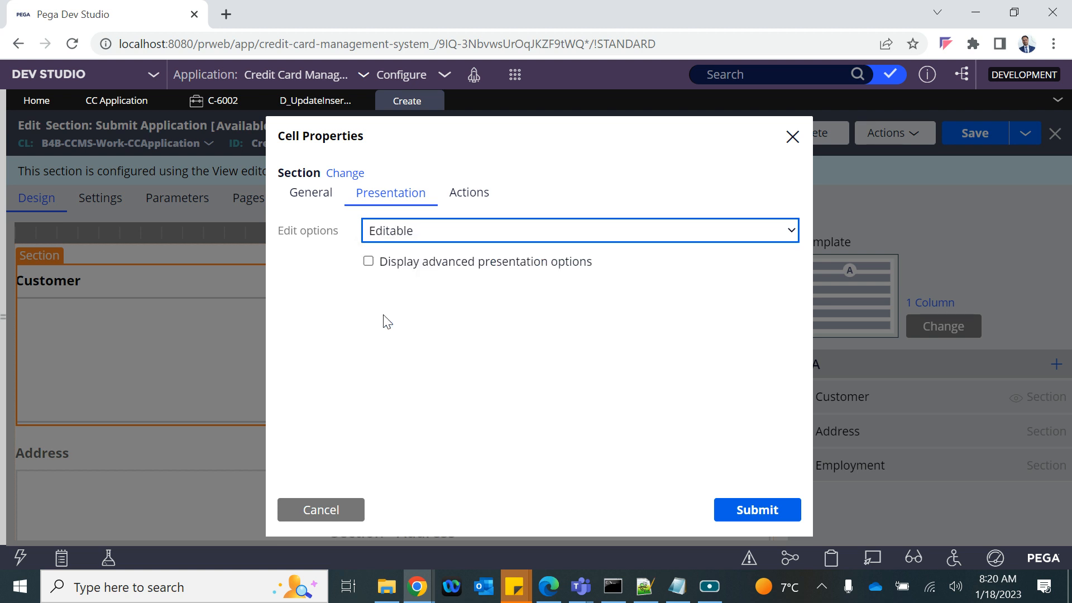
pyautogui.click(311, 192)
pyautogui.scroll(-2, 469, 378)
# Step: Replace the context data page D_GetCustByCID with D_UpdateInsertCustRecord
pyautogui.doubleClick(417, 381)
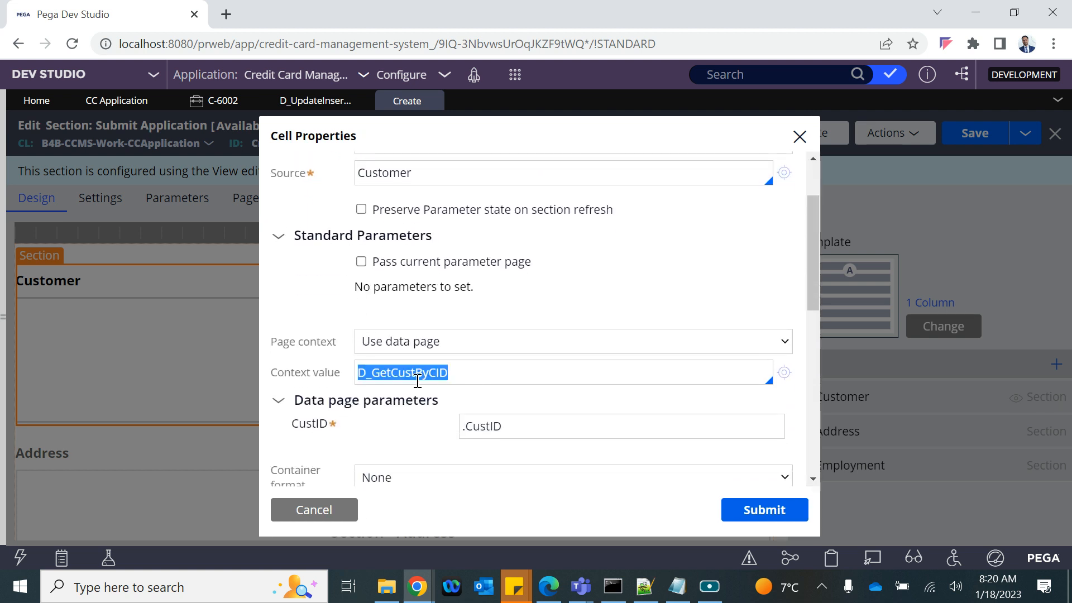
pyautogui.press('BackSpace')
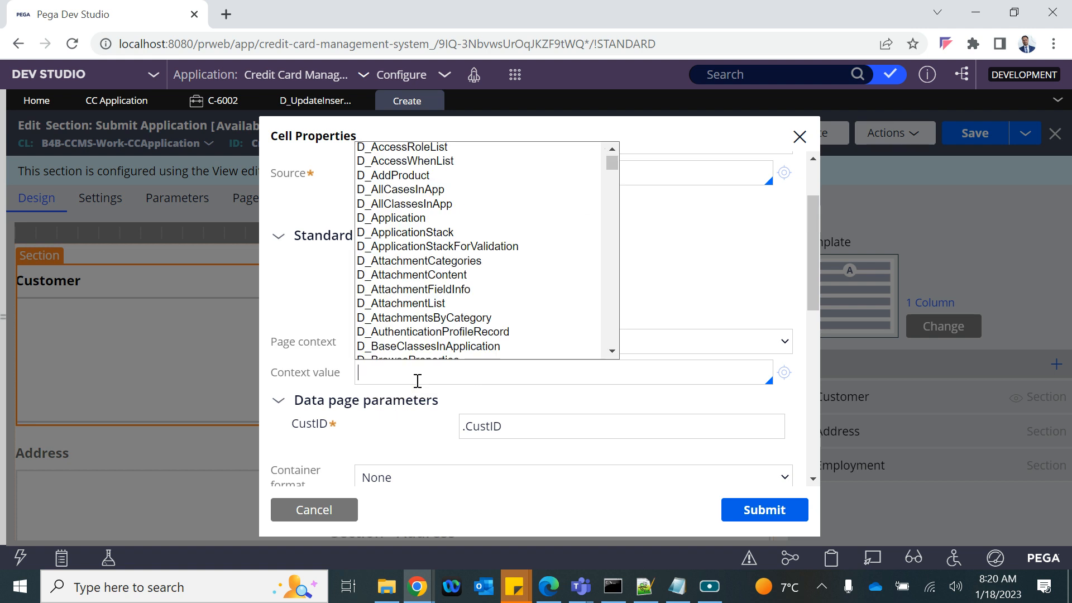
pyautogui.write('D')
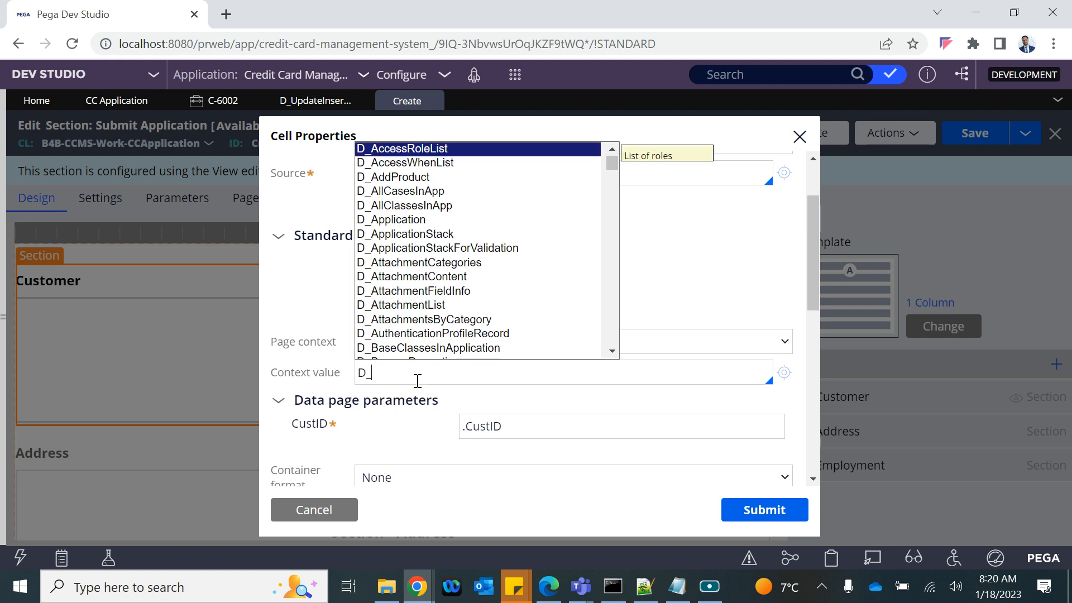
pyautogui.write('_sa')
pyautogui.press('BackSpace')
pyautogui.write('s')
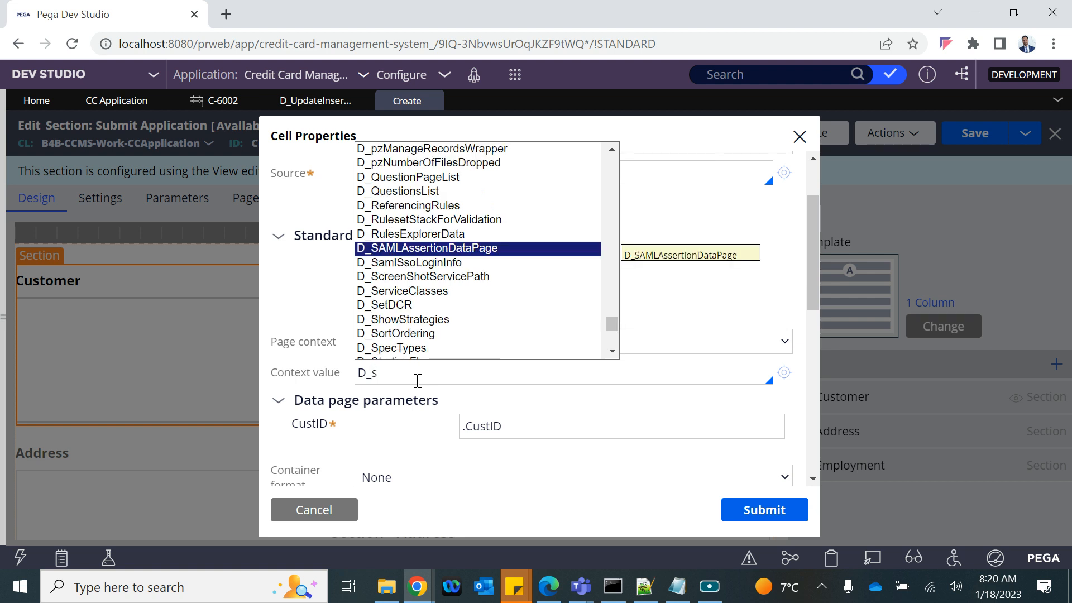
pyautogui.press('BackSpace')
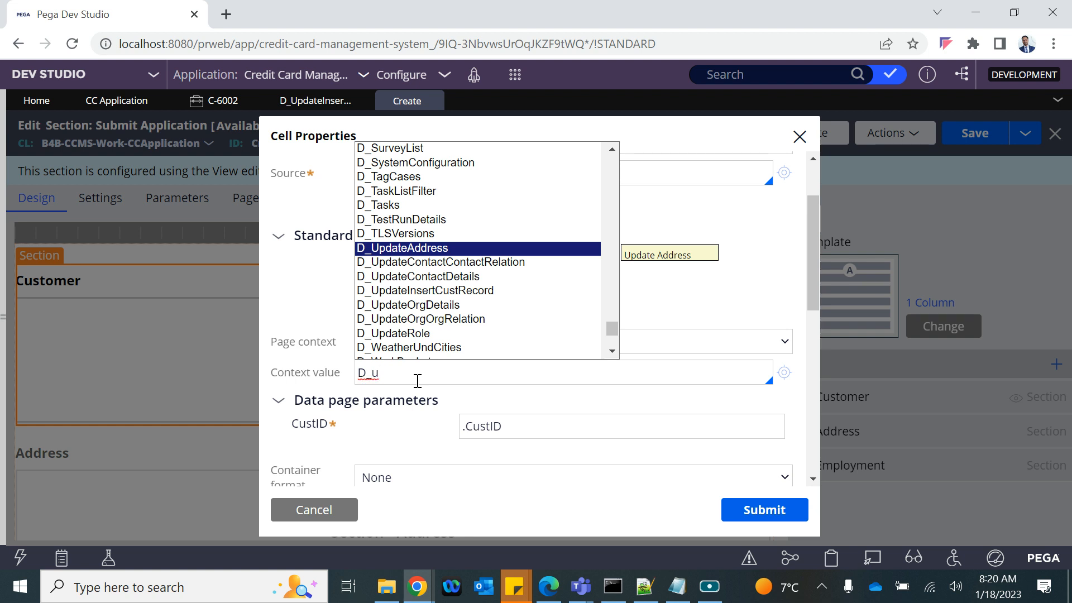
pyautogui.press('Down')
pyautogui.press('Down')
pyautogui.press('Down')
pyautogui.press('Return')
# Step: Pass .CustID as the CID parameter and submit the cell properties
pyautogui.click(480, 423)
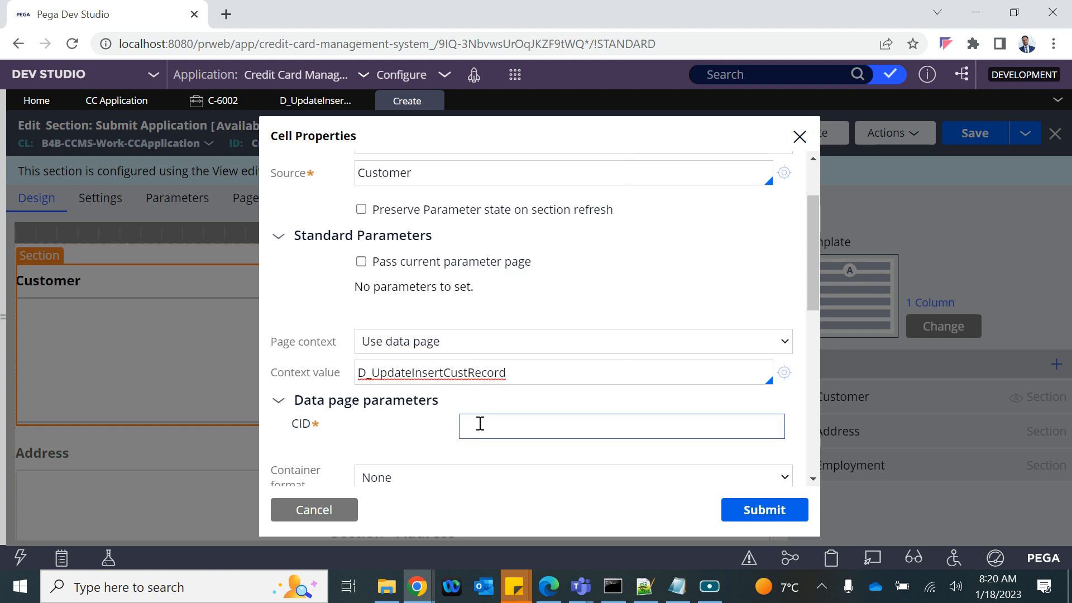
pyautogui.click(480, 423)
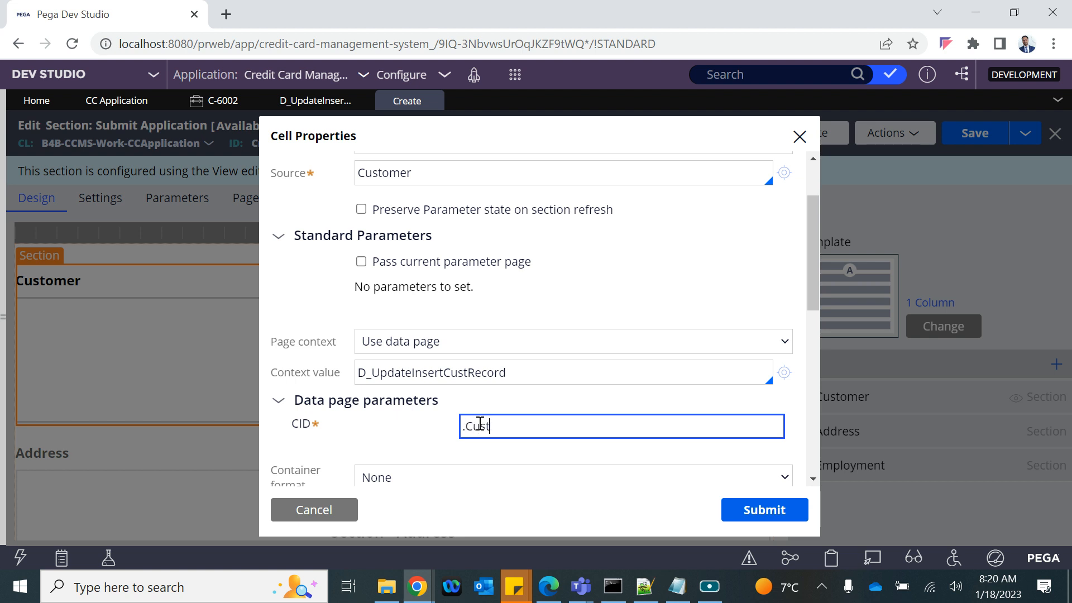
pyautogui.click(392, 434)
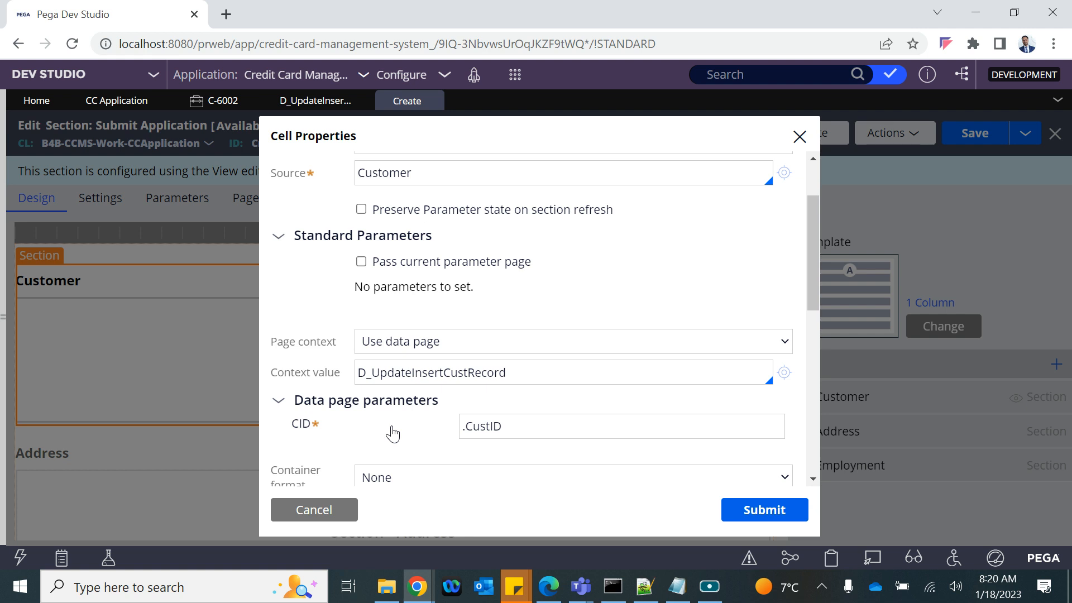
pyautogui.scroll(-3, 392, 433)
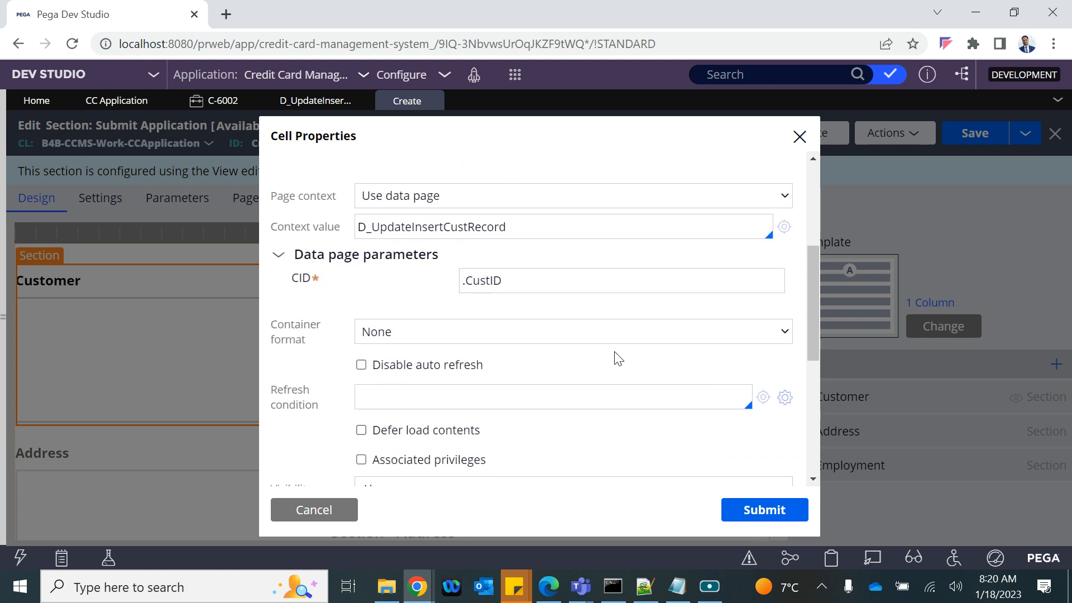
pyautogui.scroll(2, 616, 354)
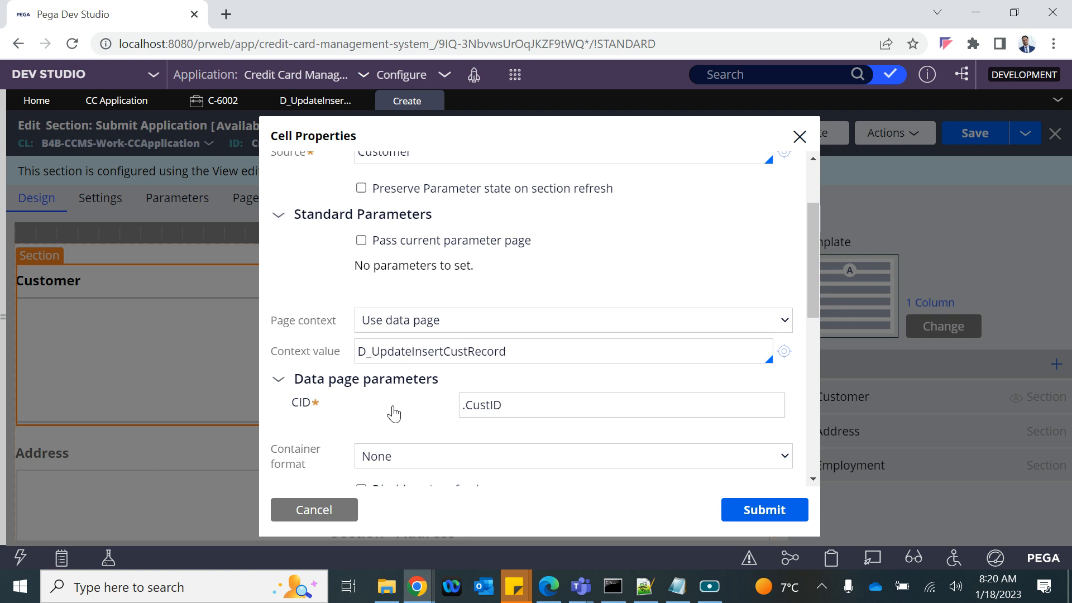
pyautogui.scroll(-3, 394, 413)
pyautogui.scroll(1, 395, 411)
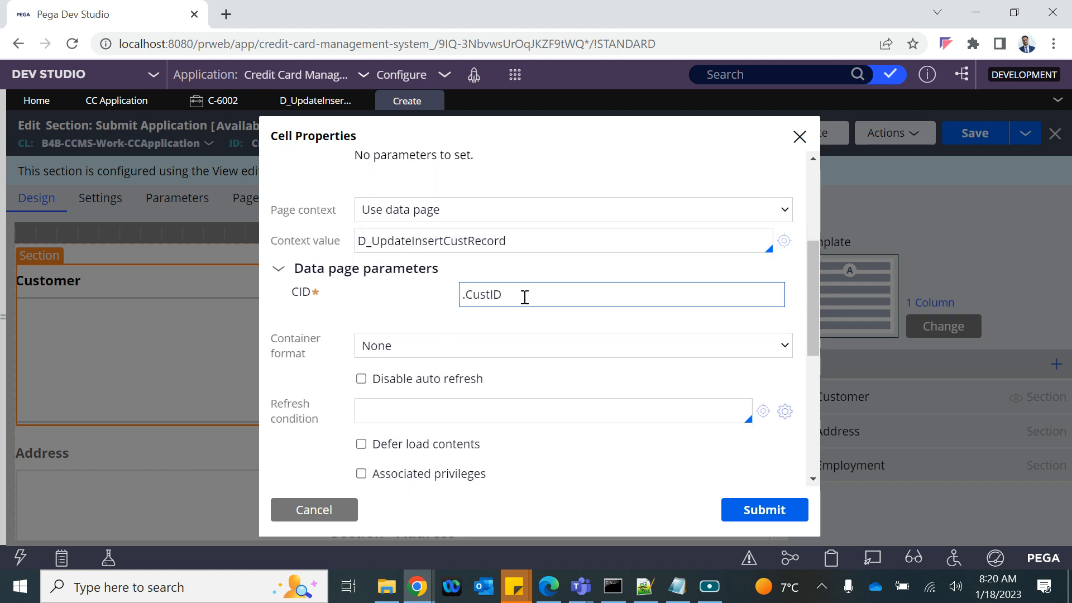
pyautogui.moveTo(525, 297); pyautogui.dragTo(459, 291)
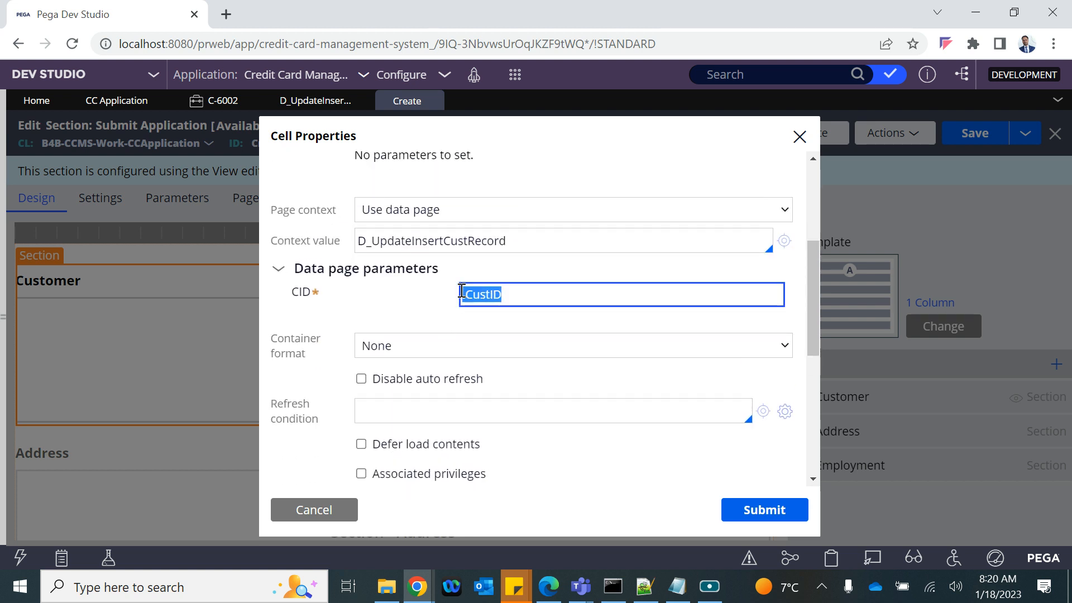
pyautogui.click(412, 300)
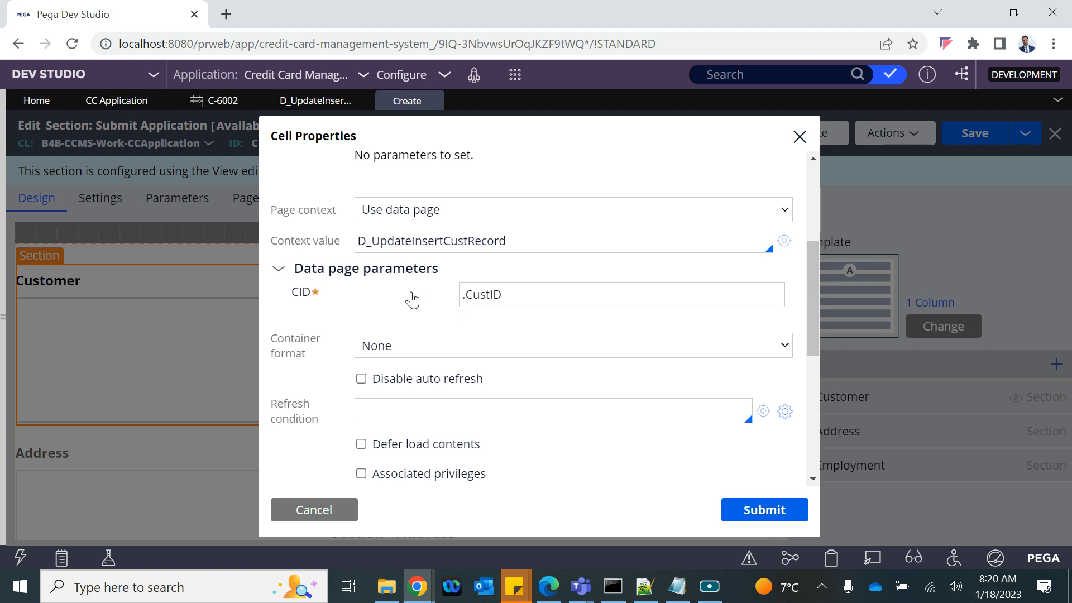
pyautogui.moveTo(533, 292); pyautogui.dragTo(436, 298)
pyautogui.click(436, 298)
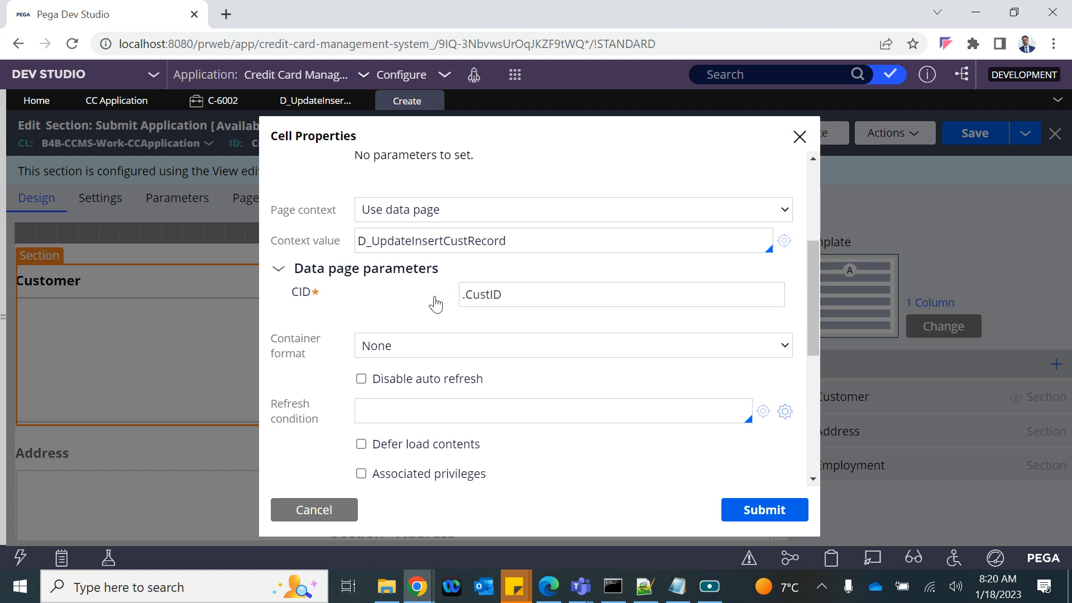
pyautogui.click(759, 514)
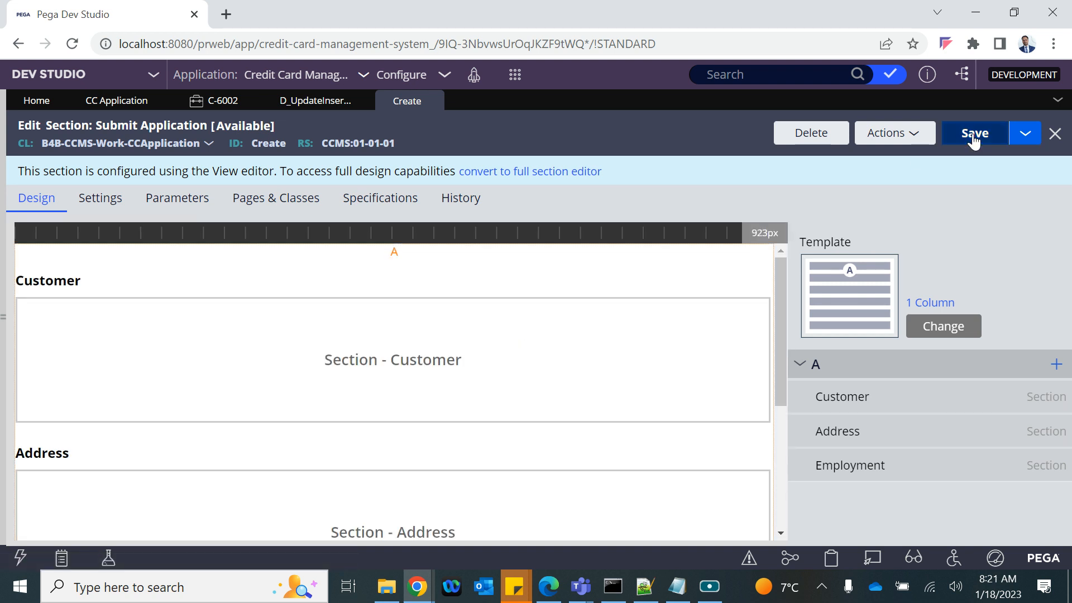
# Step: Save the Submit Application section holding Customer, Address and Employment
pyautogui.click(973, 134)
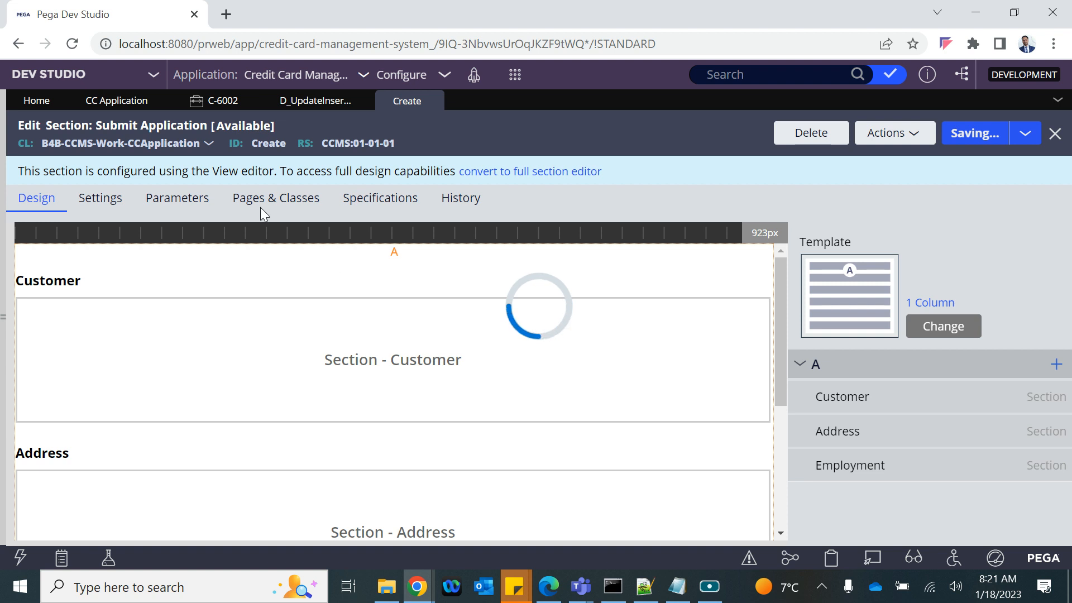
# Step: Start a new CC Application case as existing customer C-0001 and submit the customer type
pyautogui.click(514, 76)
pyautogui.moveTo(536, 91)
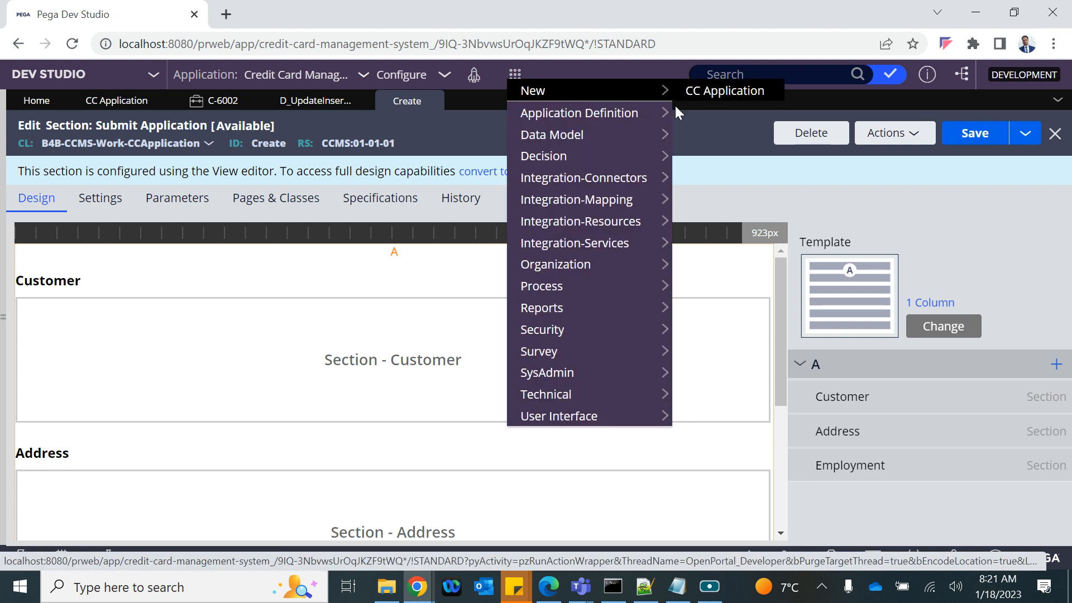
pyautogui.click(692, 90)
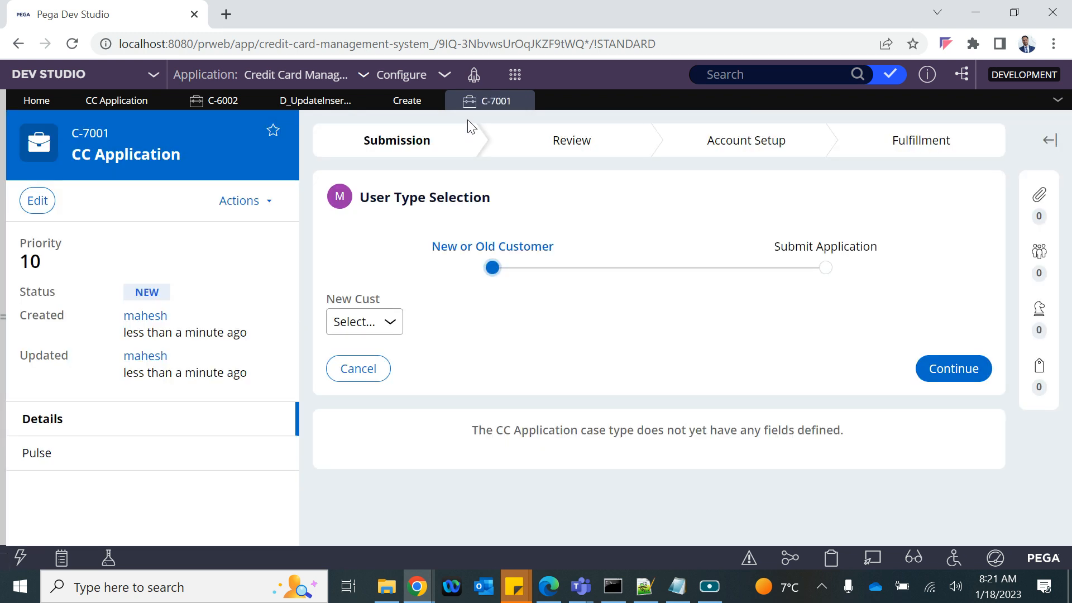
pyautogui.click(371, 324)
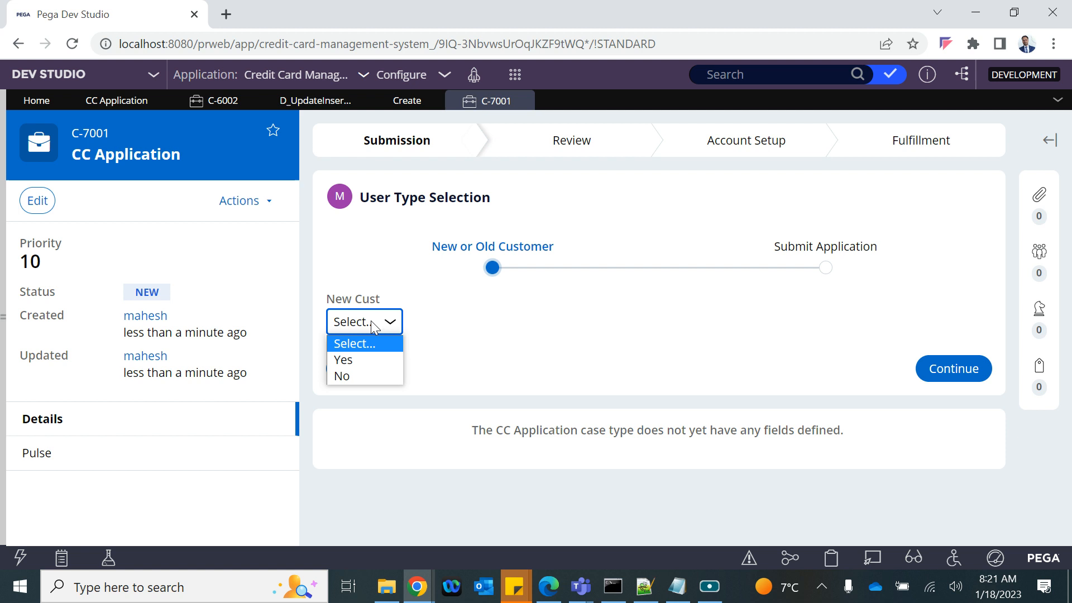
pyautogui.click(364, 376)
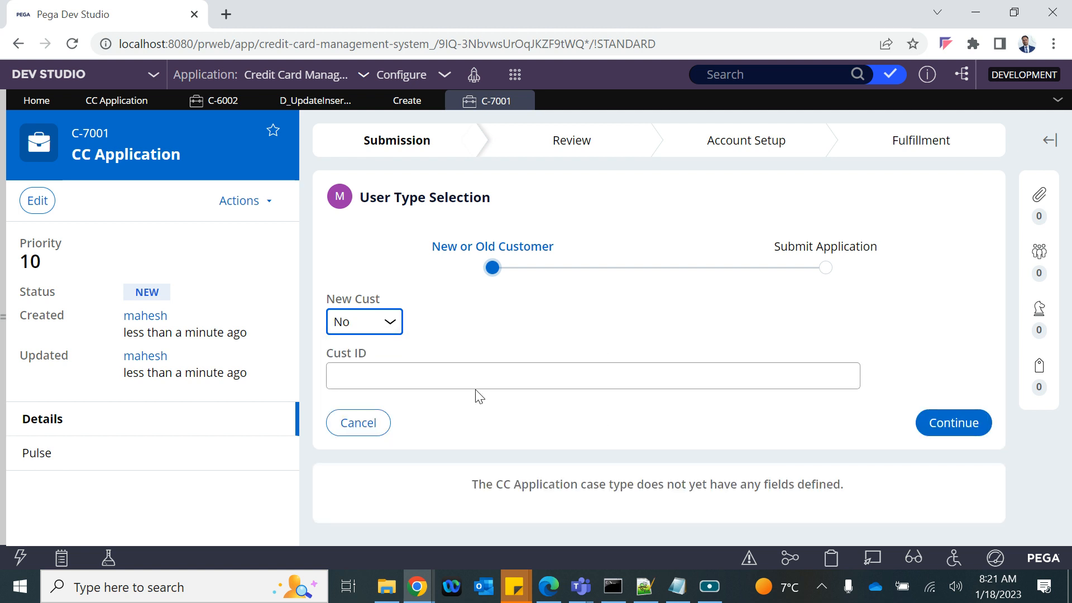
pyautogui.click(341, 372)
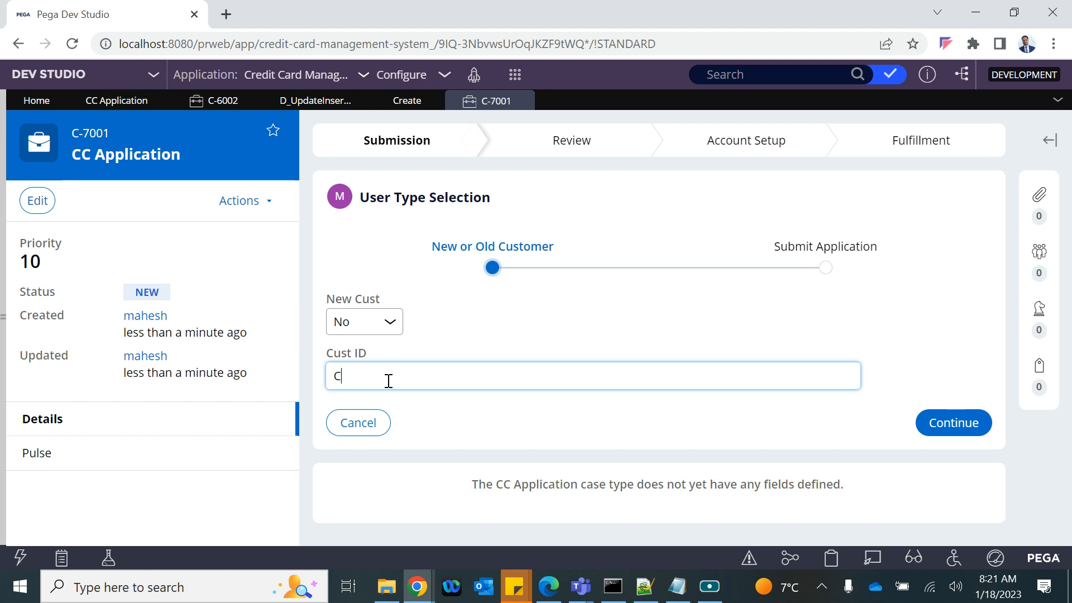
pyautogui.click(469, 326)
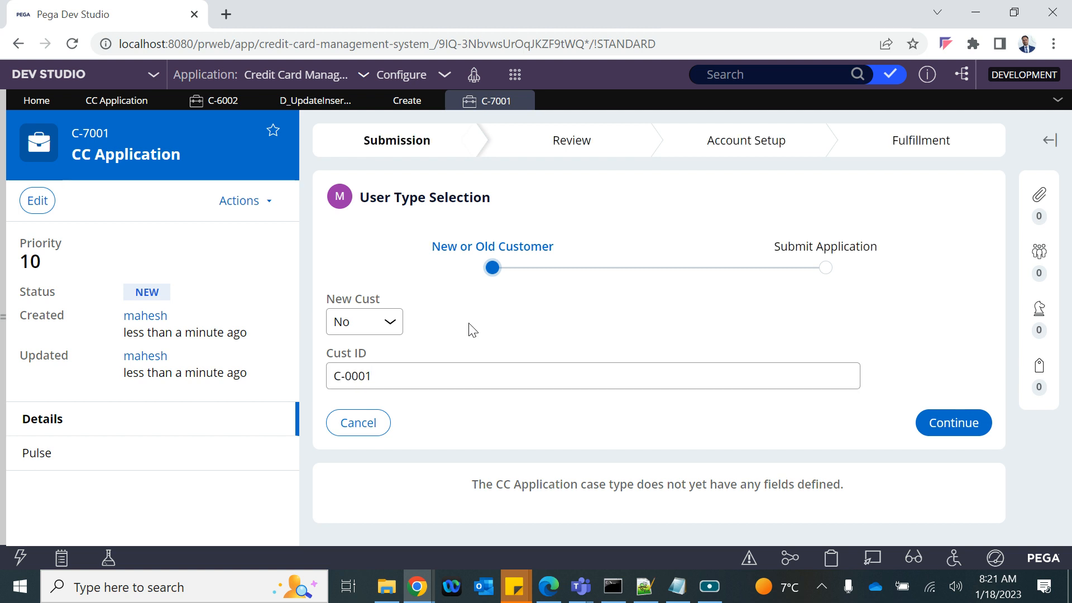
pyautogui.click(946, 422)
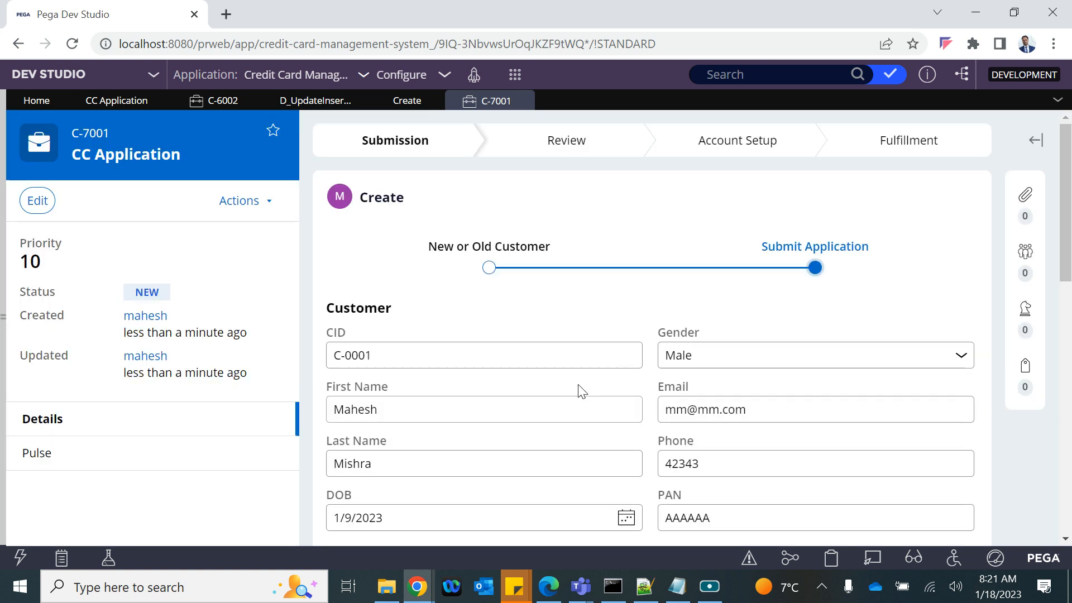
# Step: Open the Clipboard to inspect case C-7001's data
pyautogui.scroll(-3, 579, 383)
pyautogui.scroll(2, 579, 389)
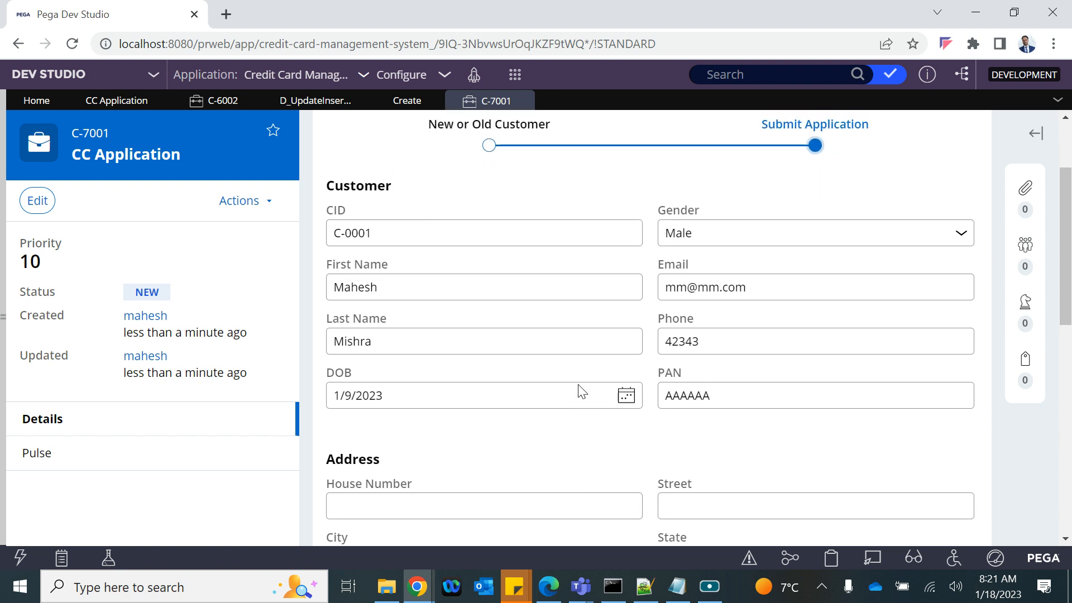
pyautogui.click(831, 558)
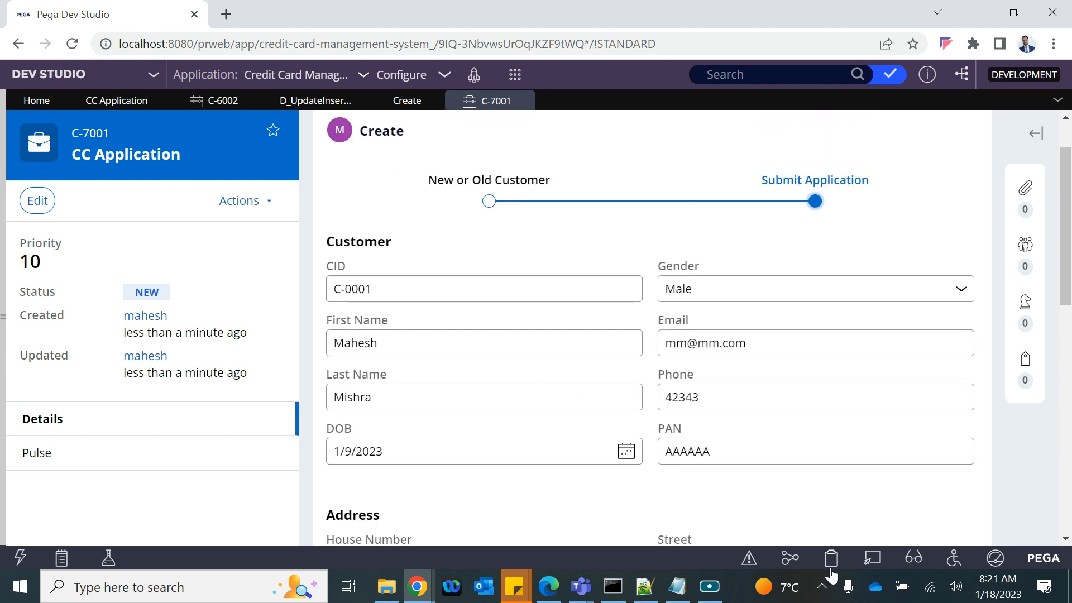
pyautogui.click(228, 297)
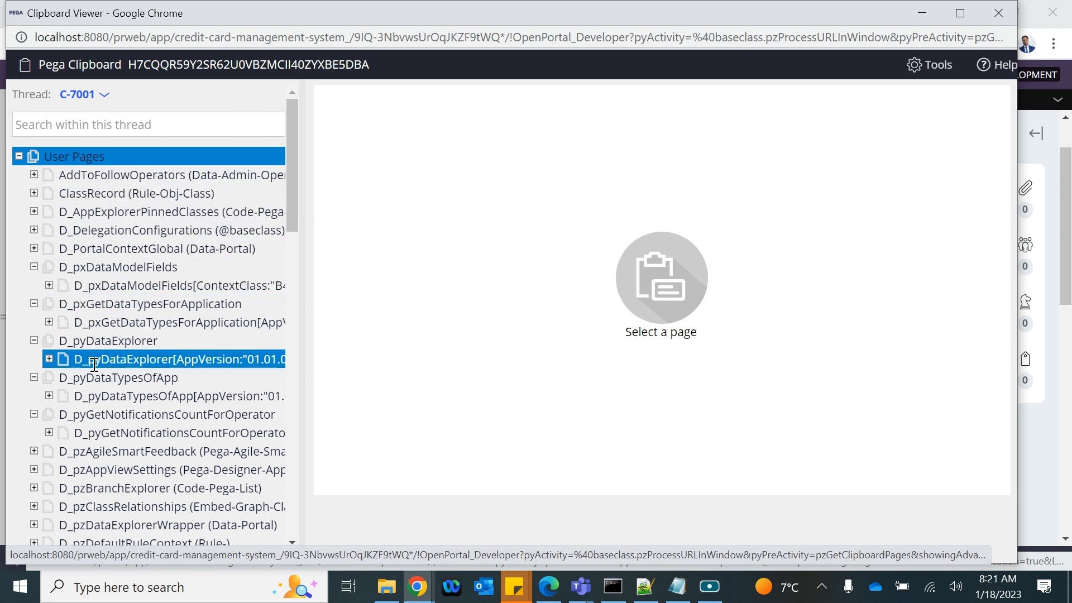
pyautogui.scroll(-3, 100, 484)
pyautogui.scroll(-7, 100, 481)
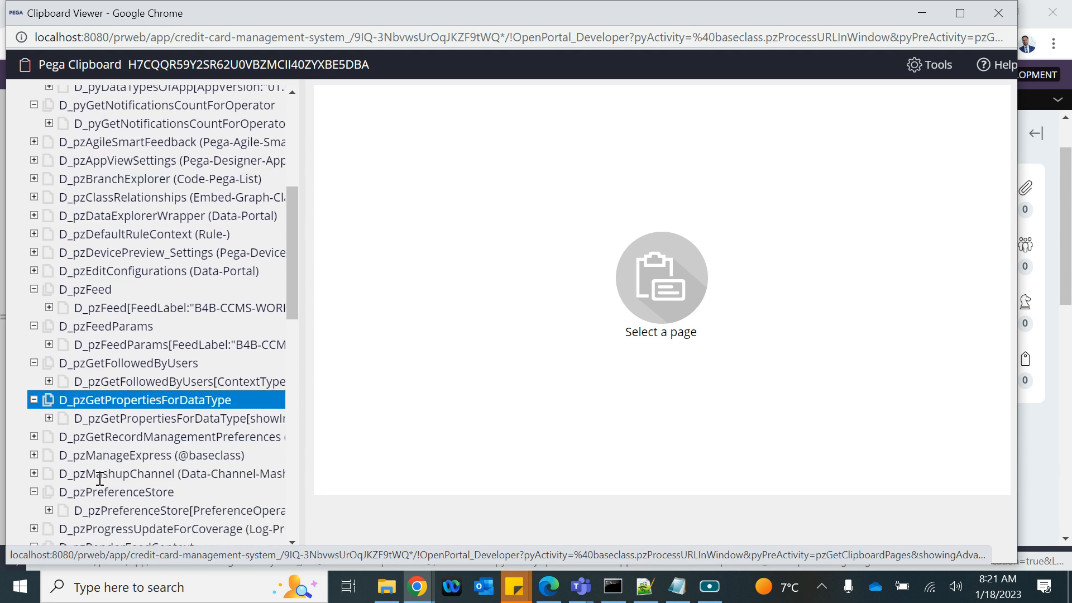
pyautogui.scroll(-1, 101, 480)
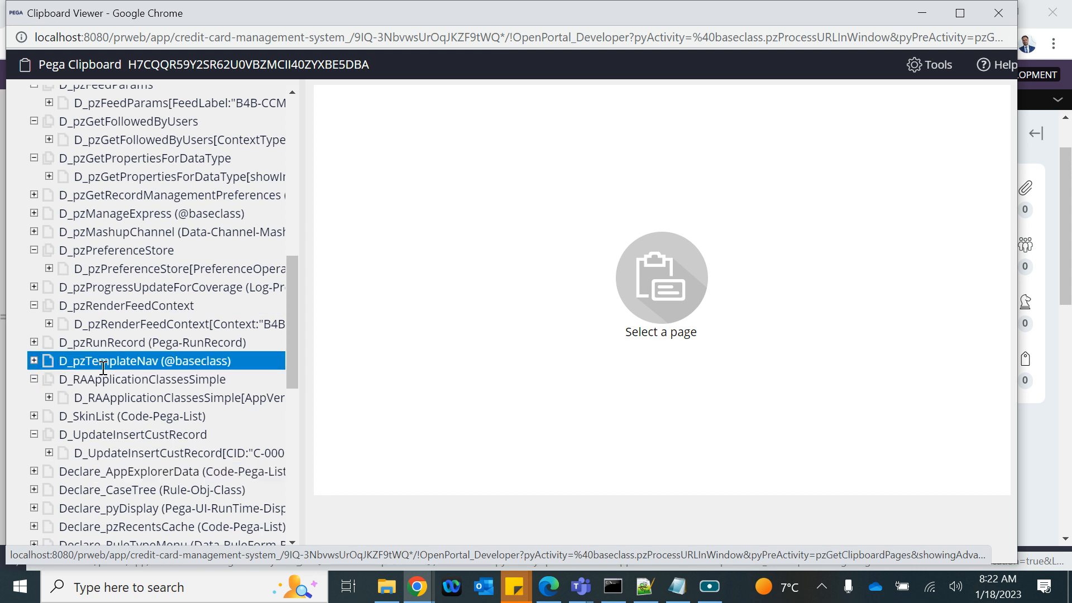
pyautogui.scroll(-2, 102, 505)
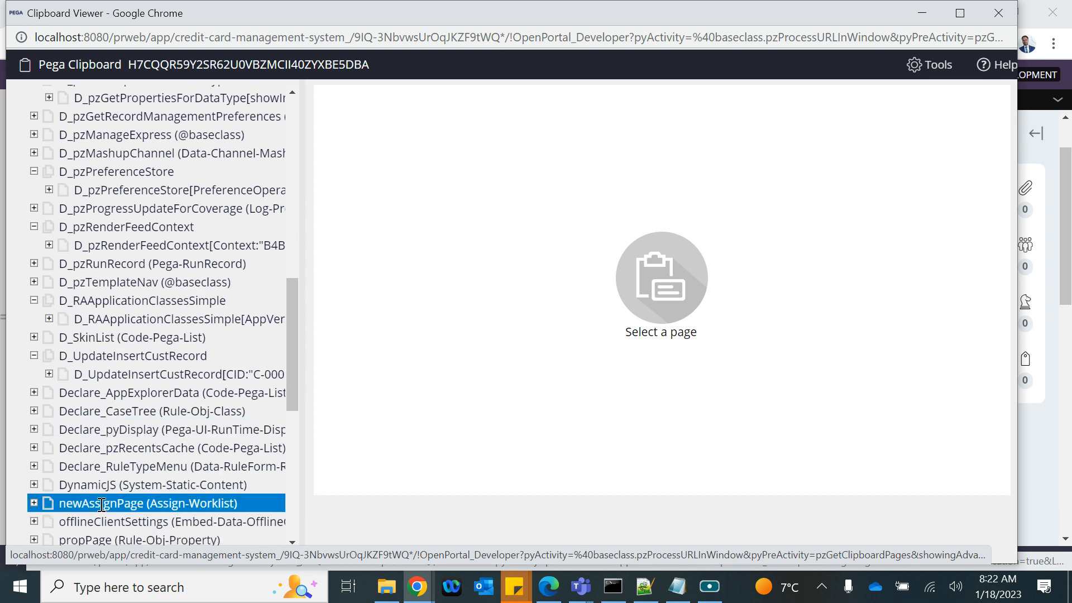
pyautogui.click(111, 374)
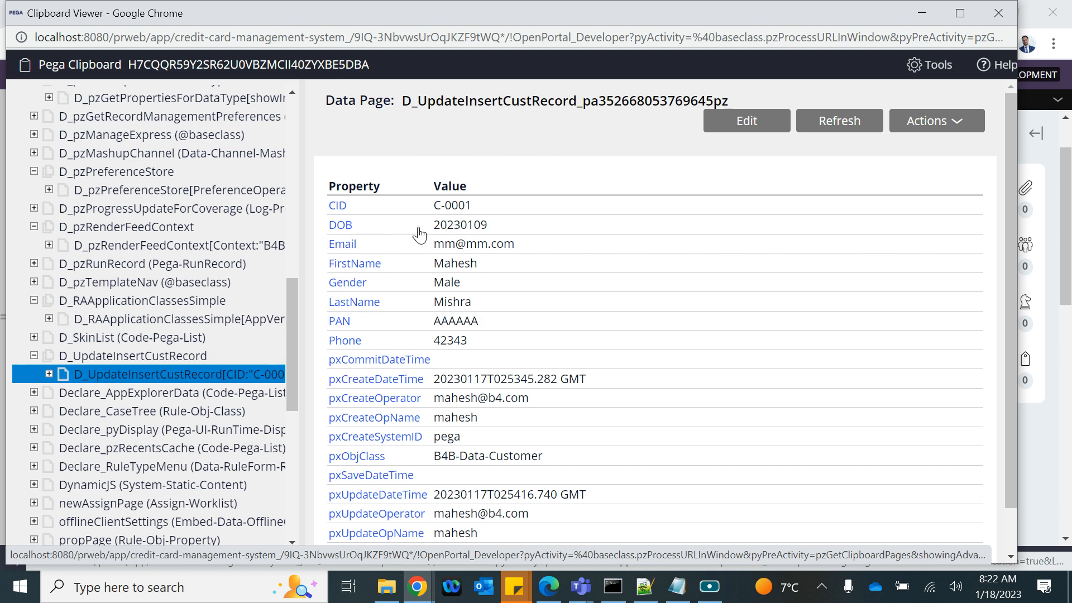
pyautogui.moveTo(493, 233); pyautogui.dragTo(434, 237)
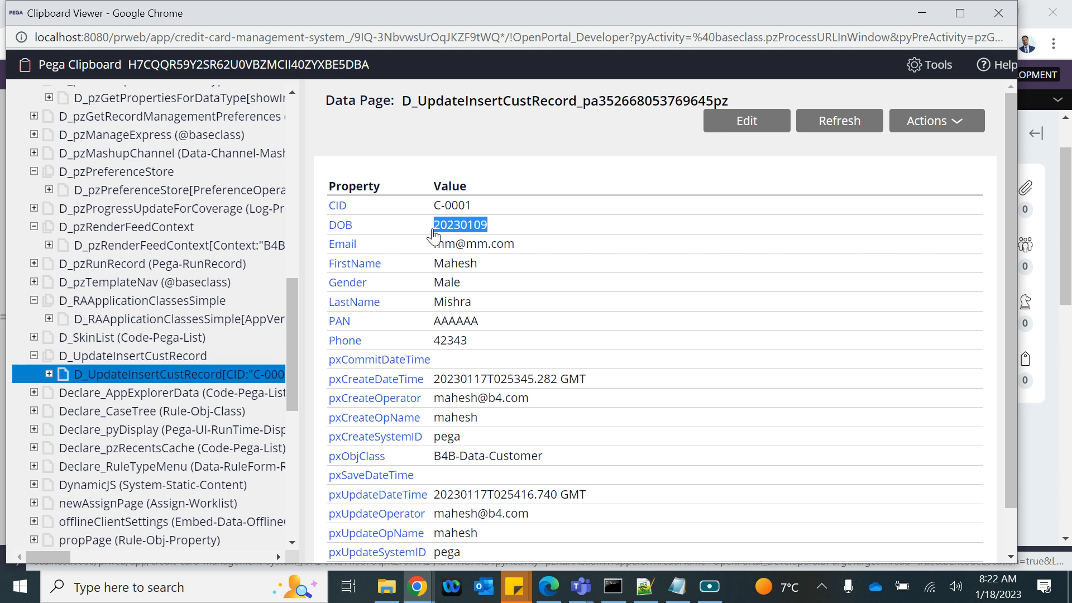
pyautogui.click(998, 13)
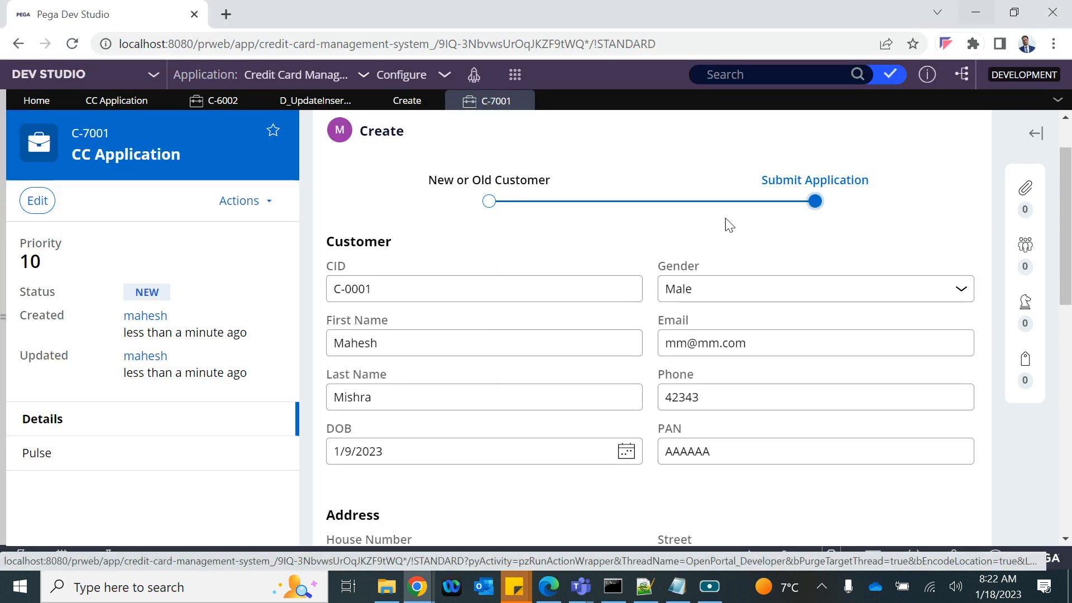
pyautogui.scroll(-2, 689, 386)
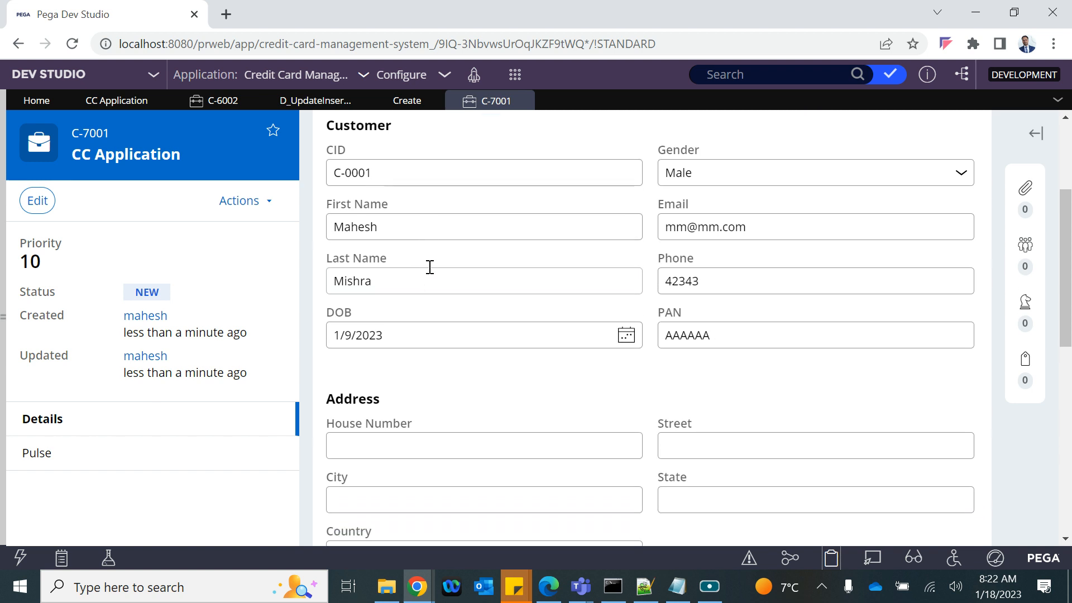
pyautogui.doubleClick(686, 236)
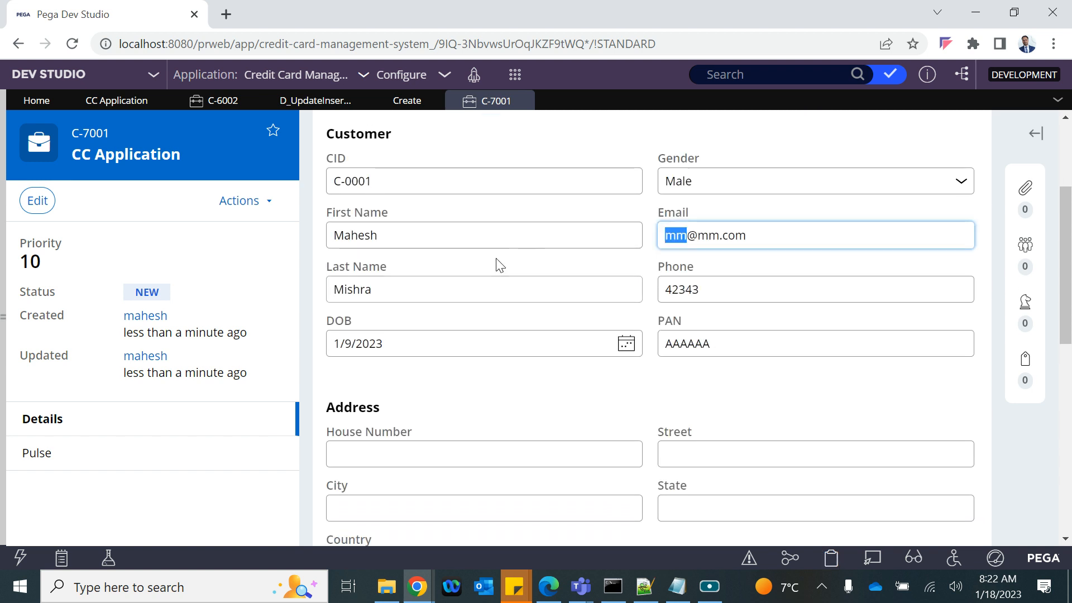
pyautogui.write('mahesh')
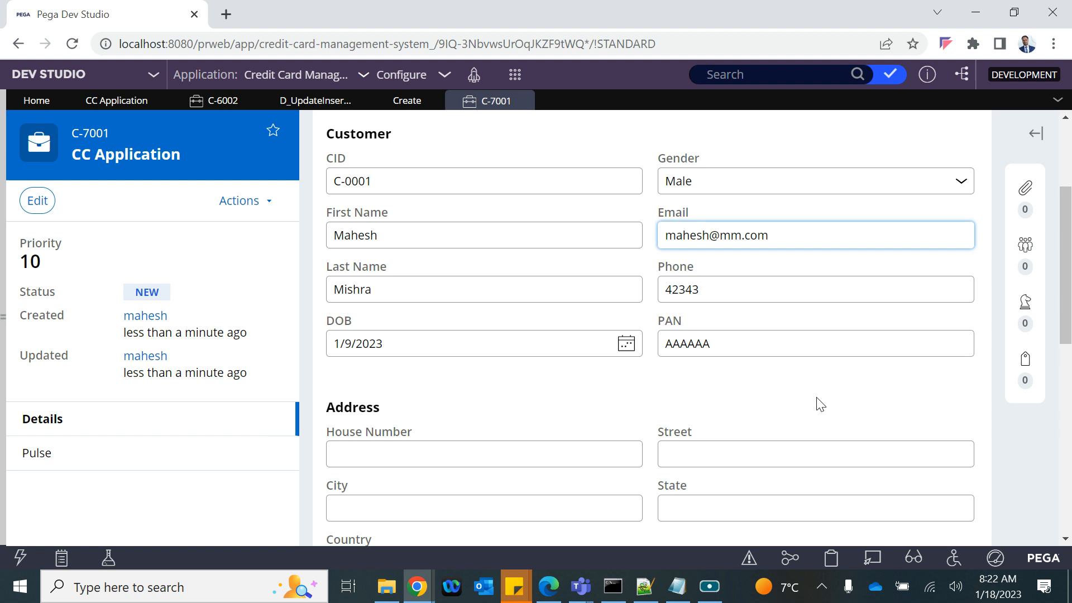
pyautogui.click(735, 389)
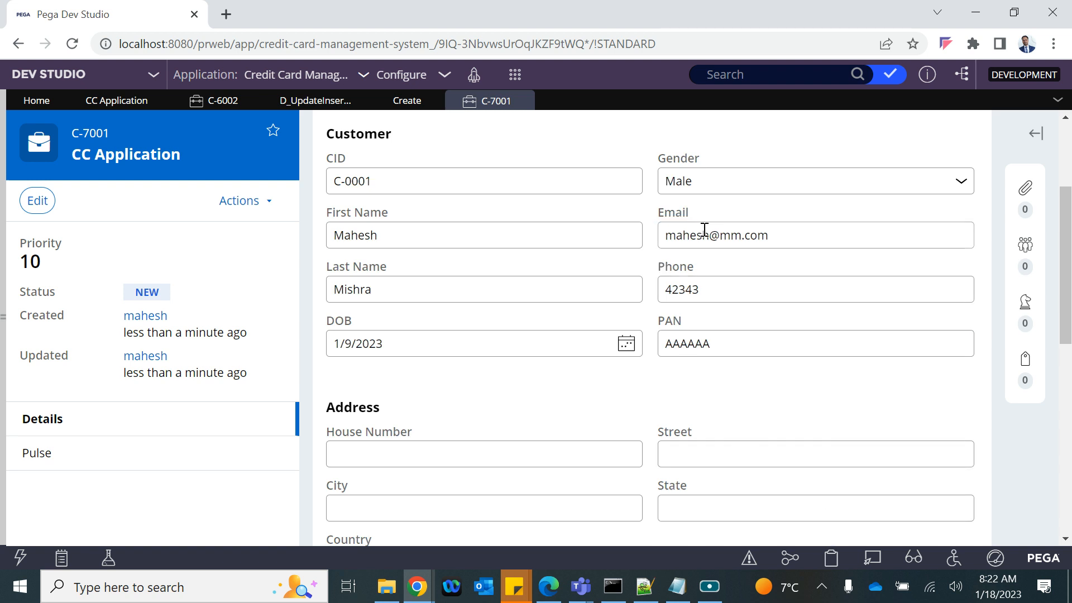
pyautogui.scroll(-1, 563, 256)
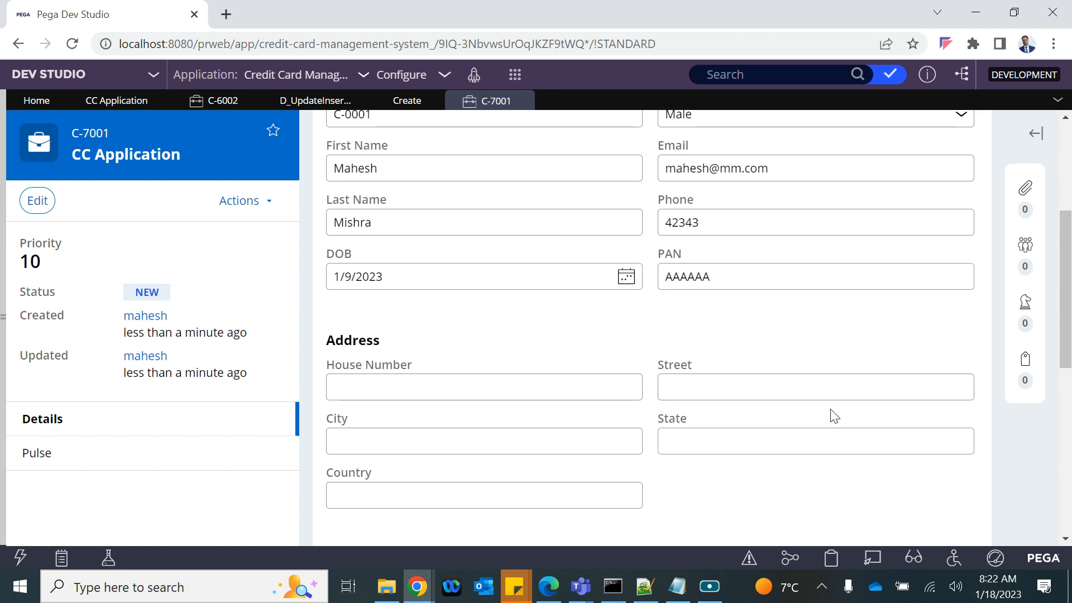
pyautogui.scroll(3, 832, 414)
pyautogui.scroll(-6, 832, 411)
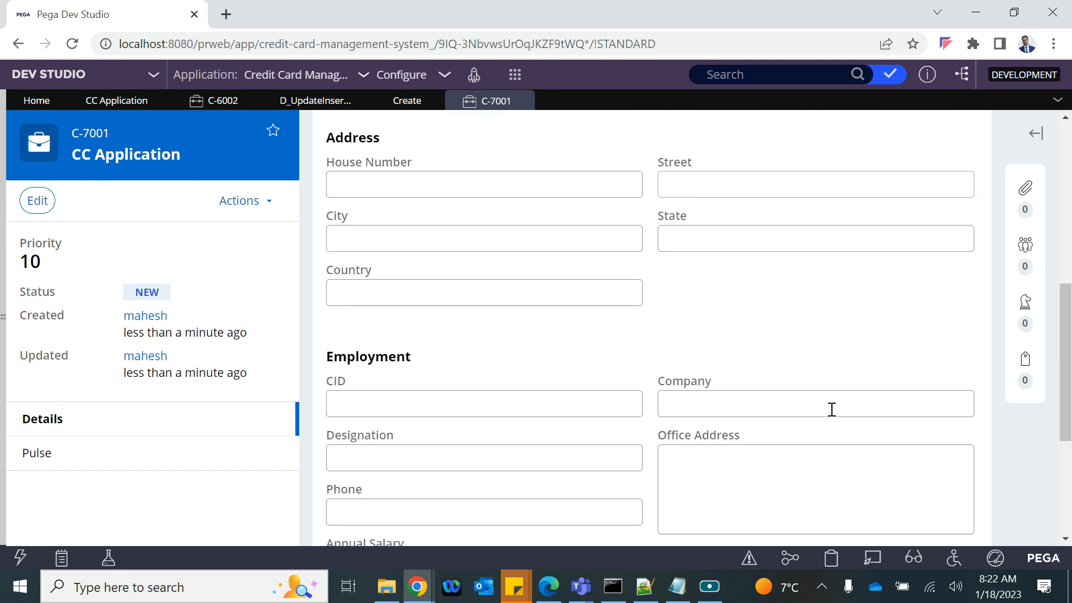
pyautogui.scroll(-4, 831, 410)
pyautogui.click(949, 439)
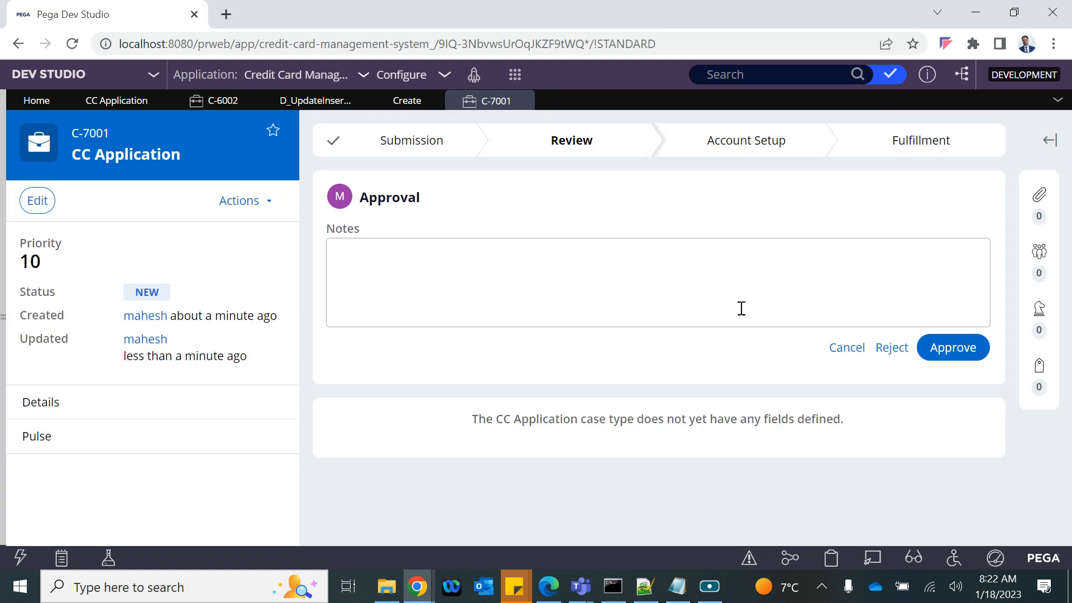
pyautogui.click(831, 559)
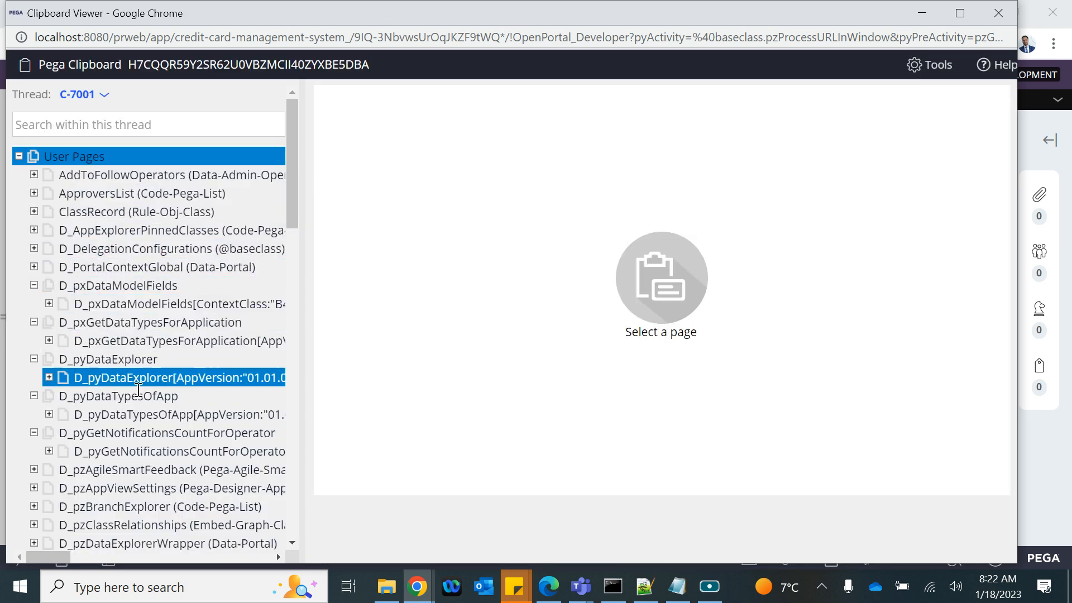
pyautogui.scroll(-3, 138, 389)
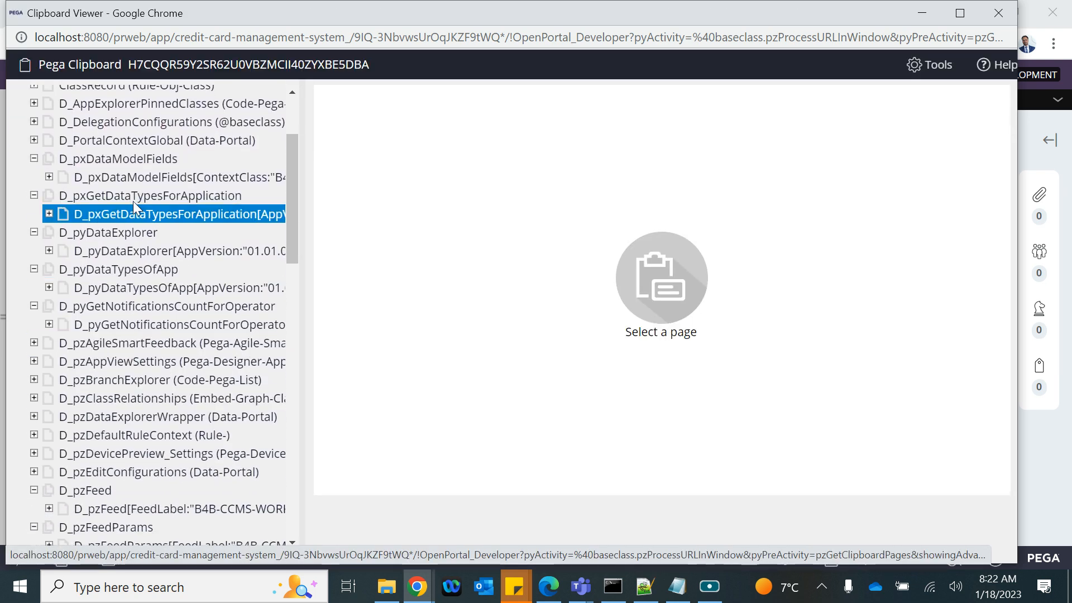
pyautogui.scroll(-10, 73, 477)
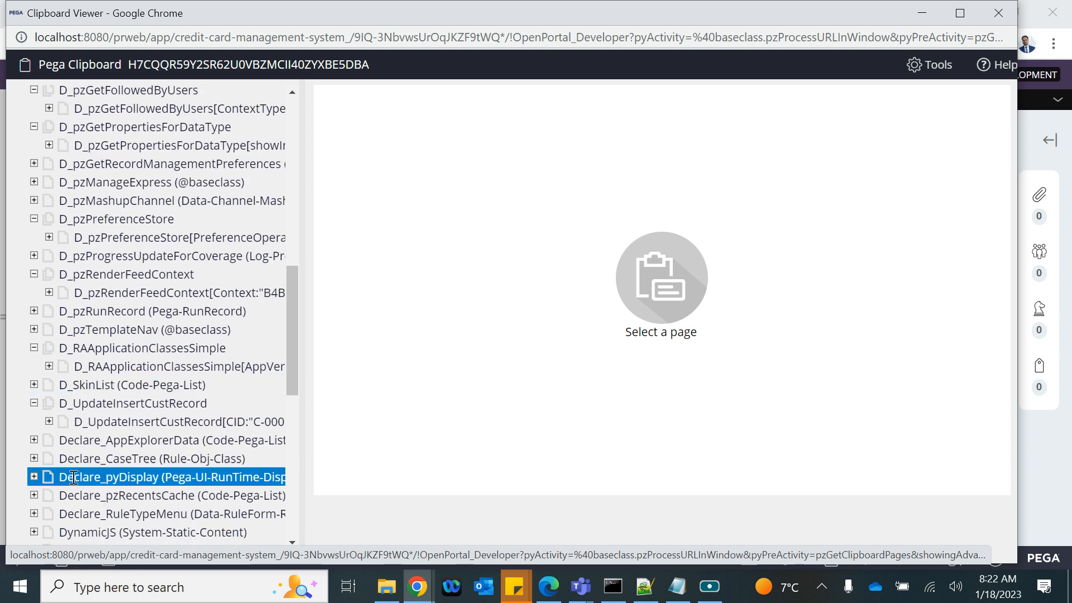
pyautogui.scroll(-8, 73, 478)
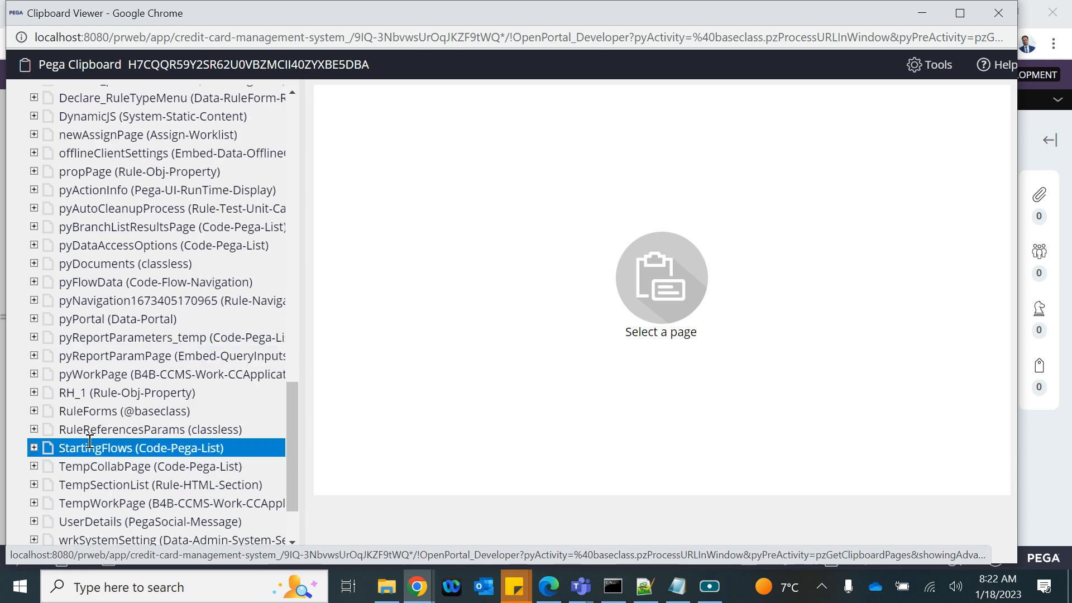
pyautogui.scroll(-2, 113, 450)
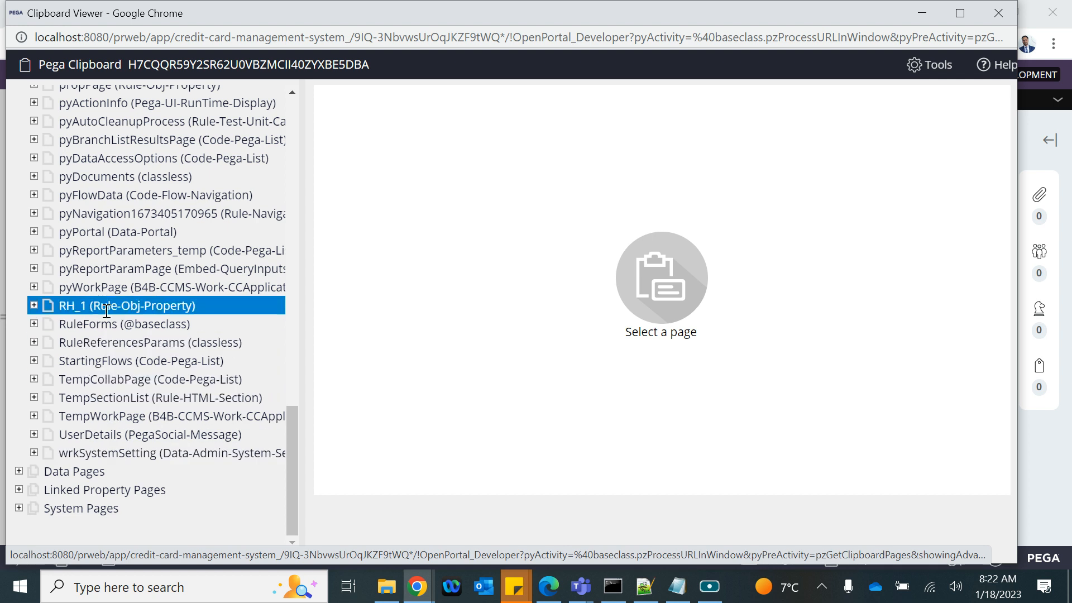
pyautogui.scroll(6, 106, 310)
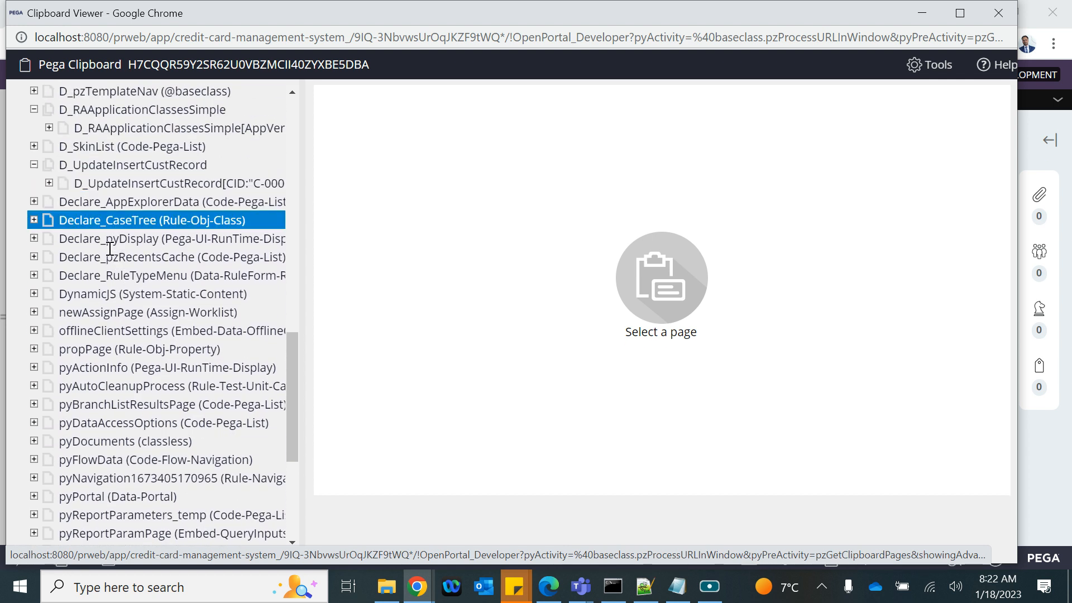
pyautogui.click(120, 177)
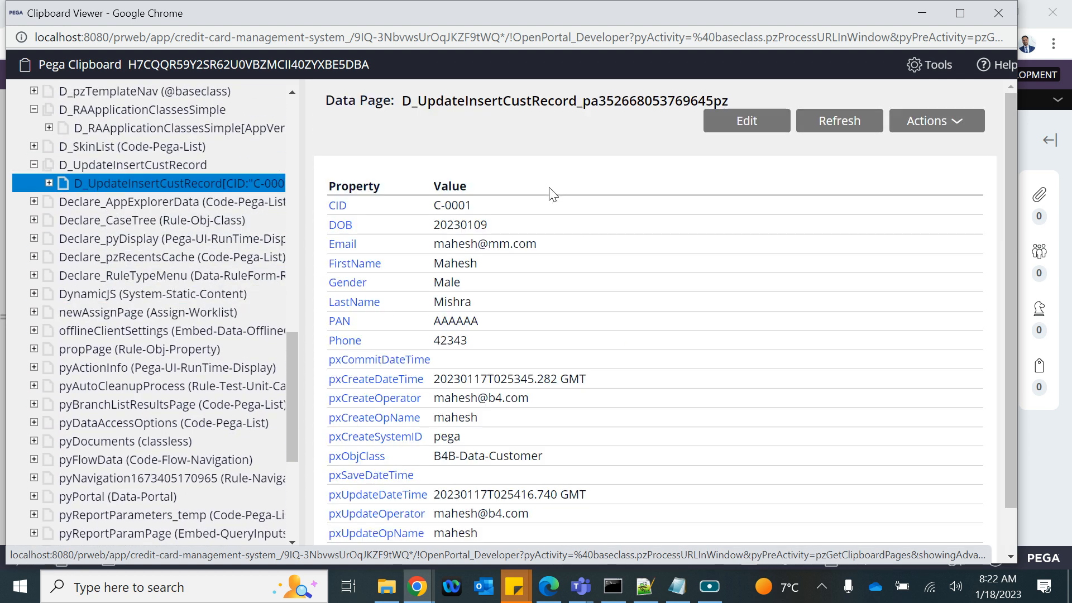
pyautogui.moveTo(432, 244); pyautogui.dragTo(534, 247)
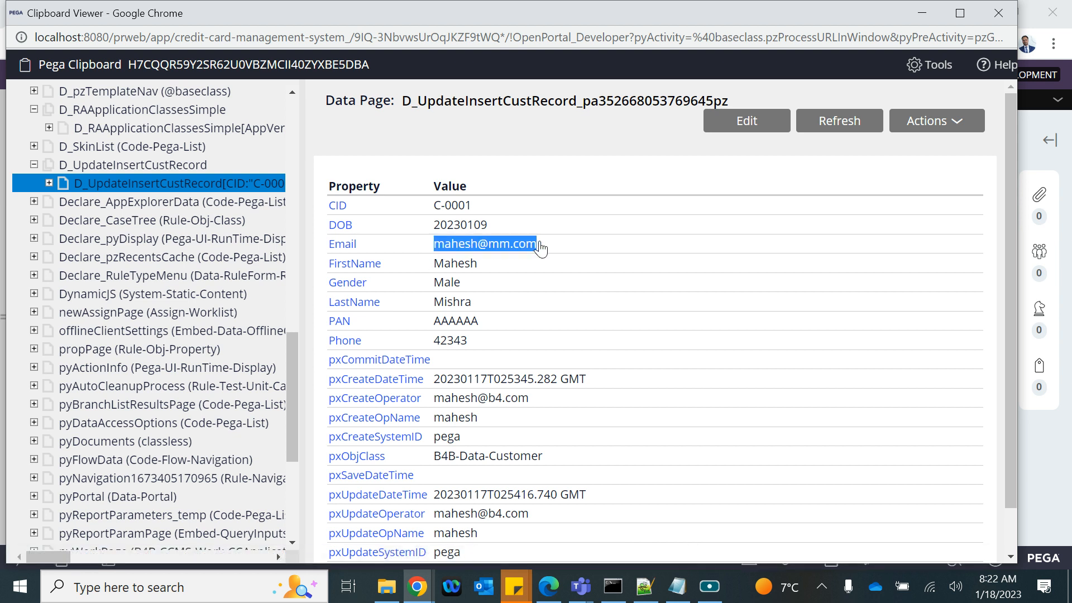
pyautogui.click(998, 13)
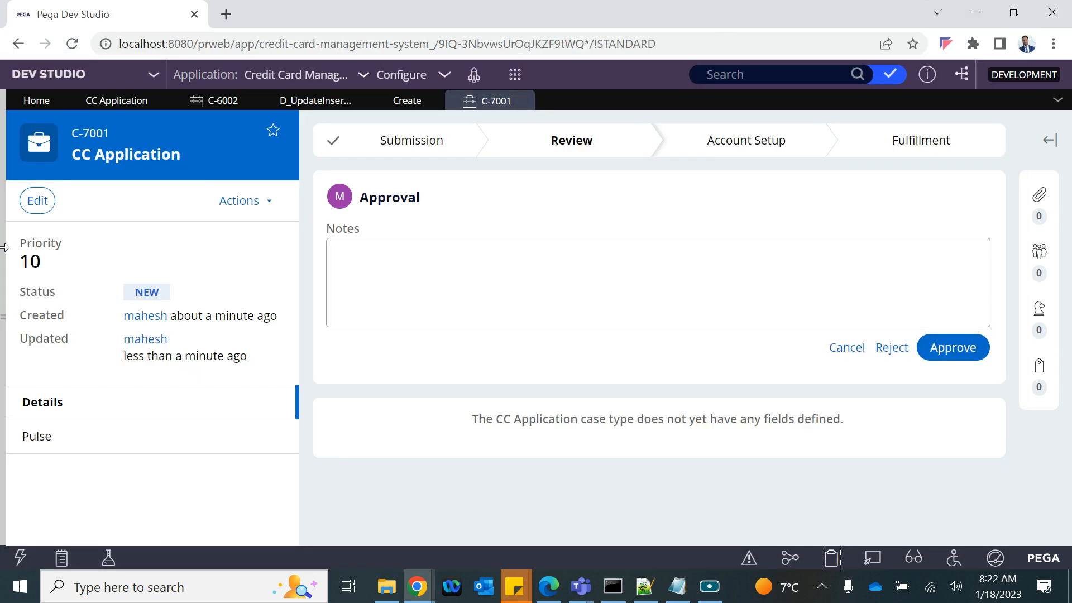
# Step: Display the Customer data type's stored records, then close the C-6002 case tab
pyautogui.moveTo(3, 254)
pyautogui.click(34, 229)
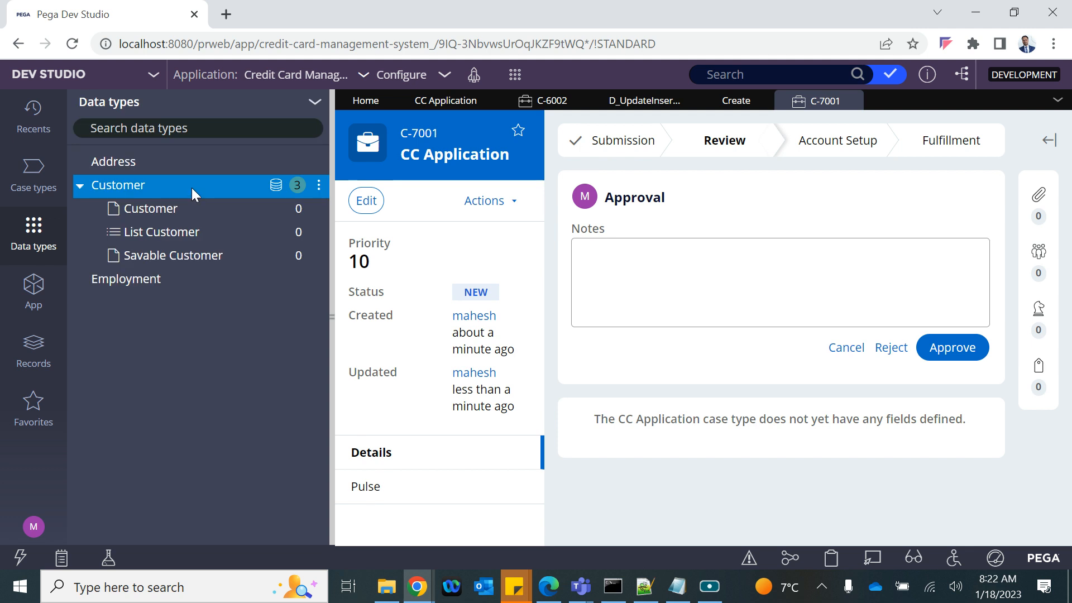
pyautogui.click(276, 190)
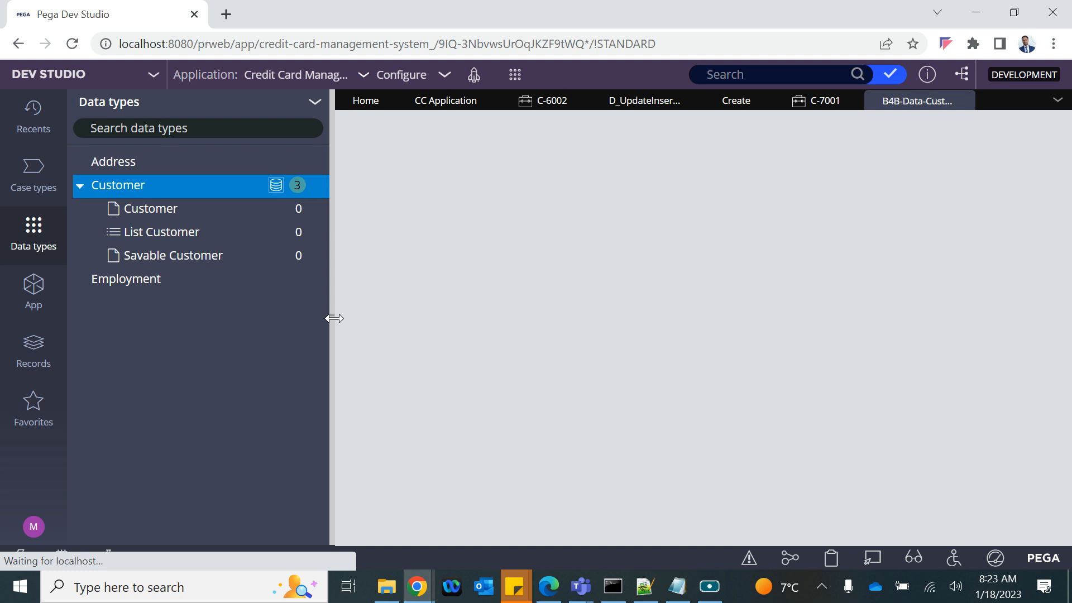
pyautogui.click(334, 318)
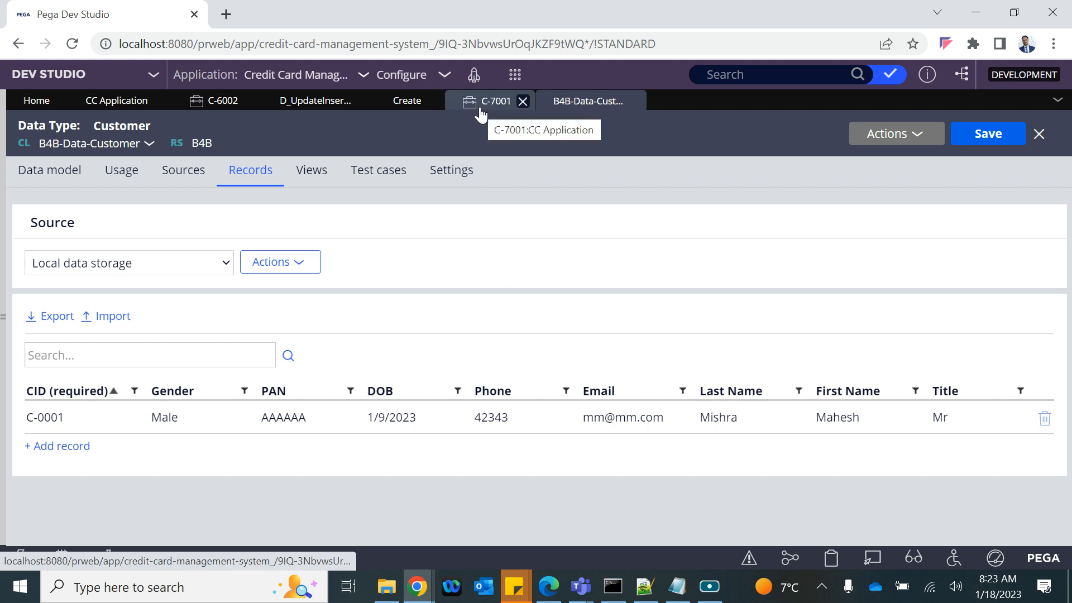
pyautogui.click(224, 108)
pyautogui.click(249, 102)
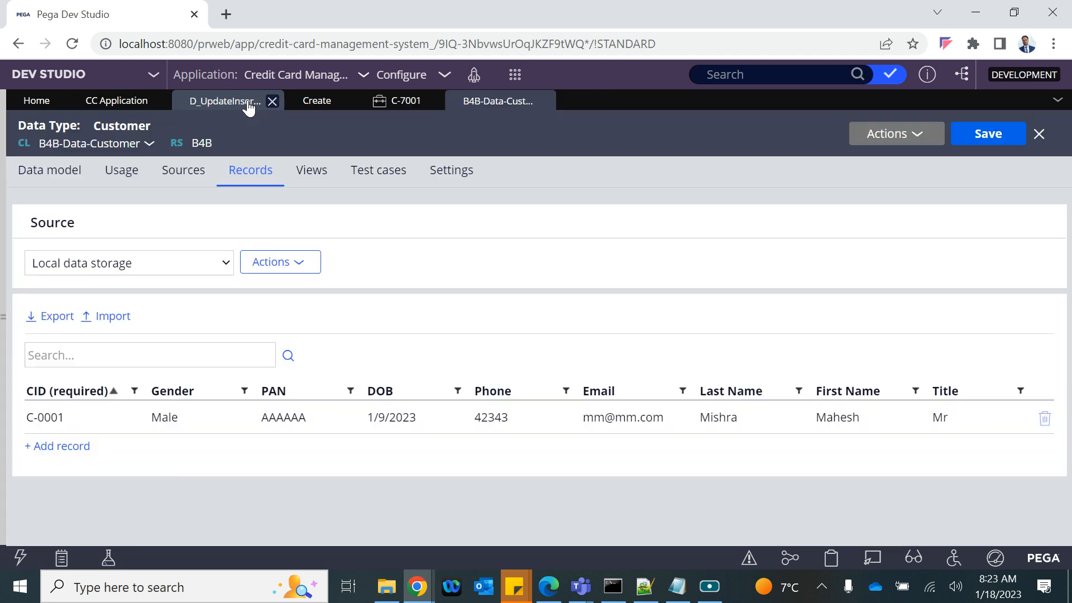
# Step: Open the Application Submission flow diagram in the CC Application case type
pyautogui.click(133, 100)
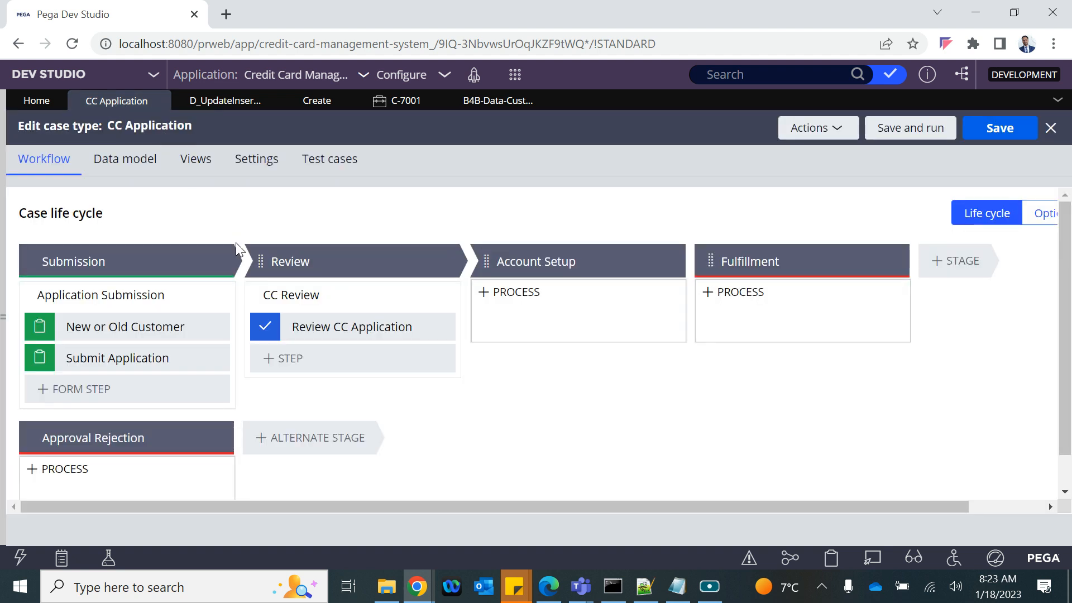
pyautogui.click(142, 295)
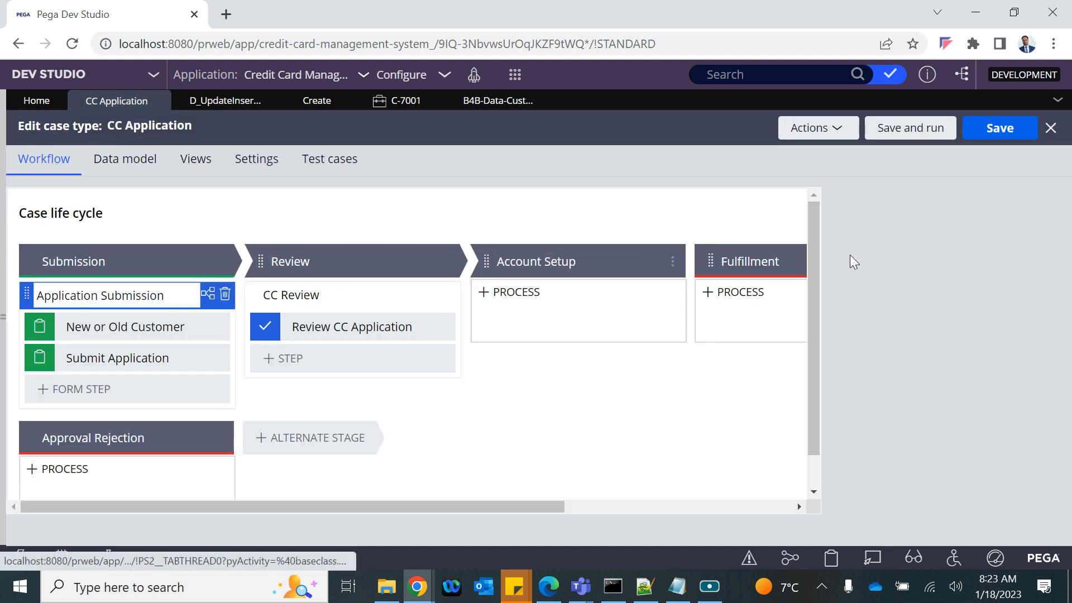
pyautogui.click(877, 451)
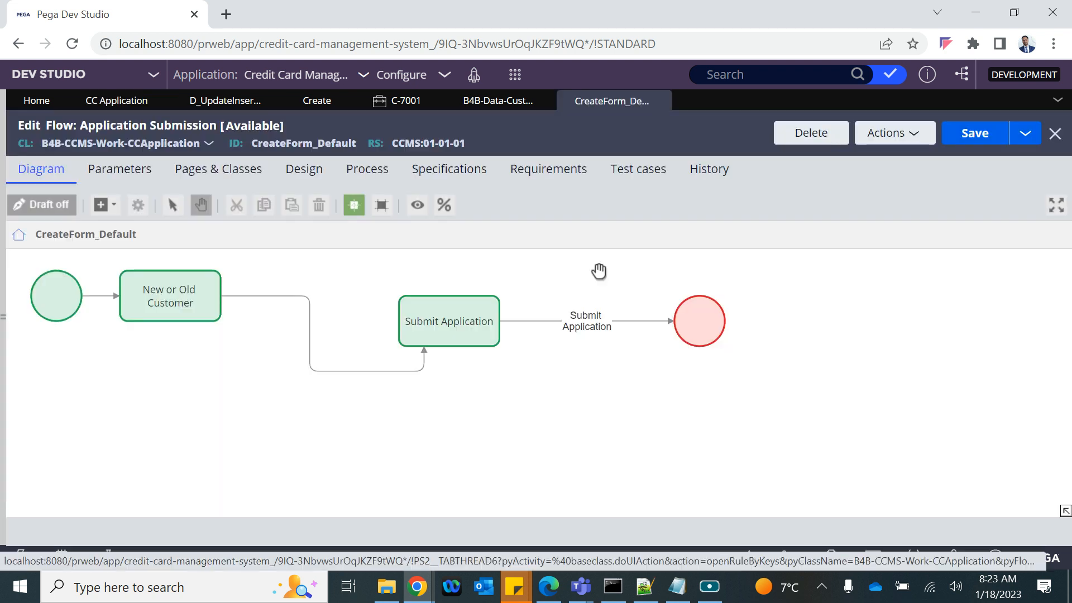
# Step: Place a Save data page automation below Submit Application and open its properties
pyautogui.click(431, 325)
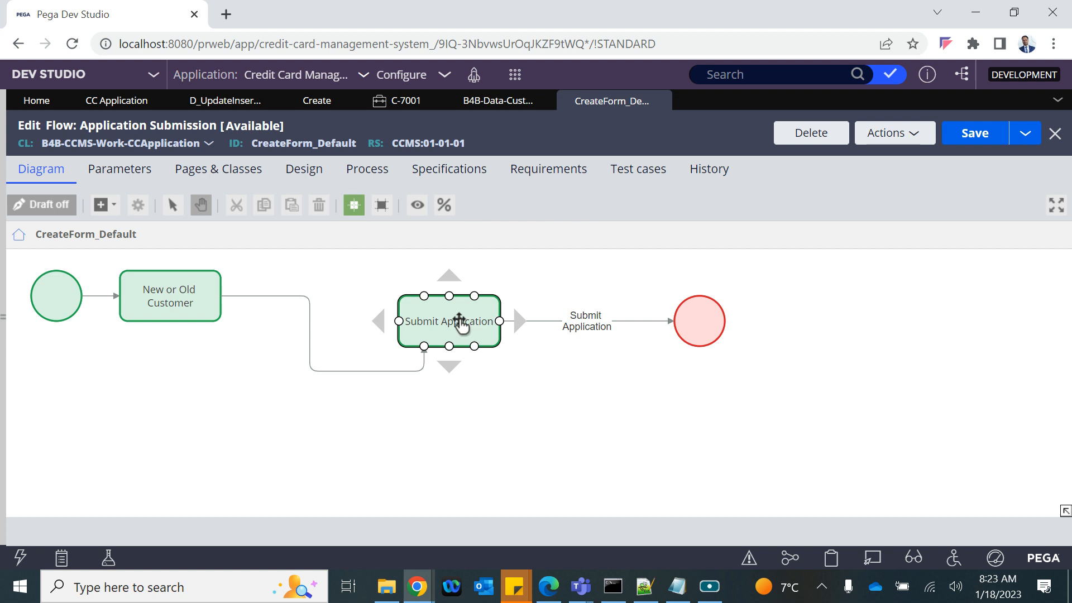
pyautogui.click(102, 206)
pyautogui.moveTo(158, 435)
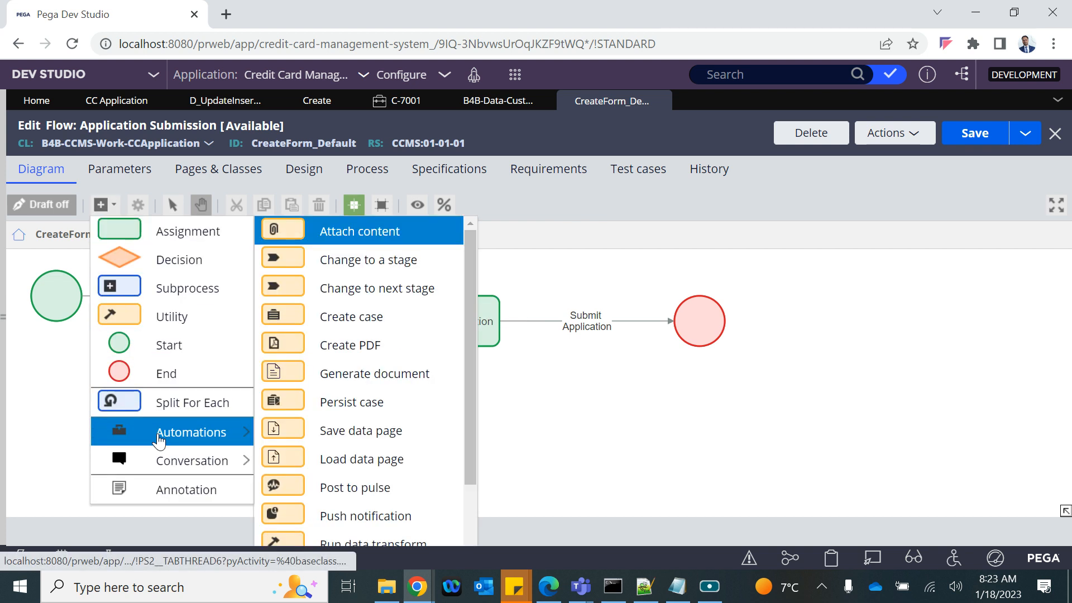
pyautogui.click(349, 432)
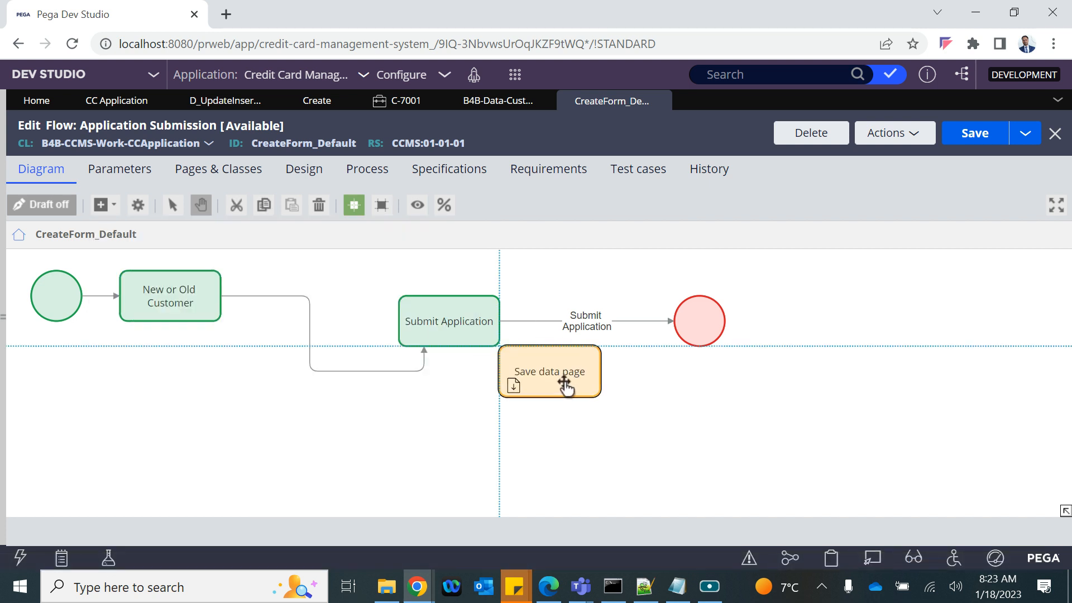
pyautogui.click(562, 385)
pyautogui.doubleClick(553, 380)
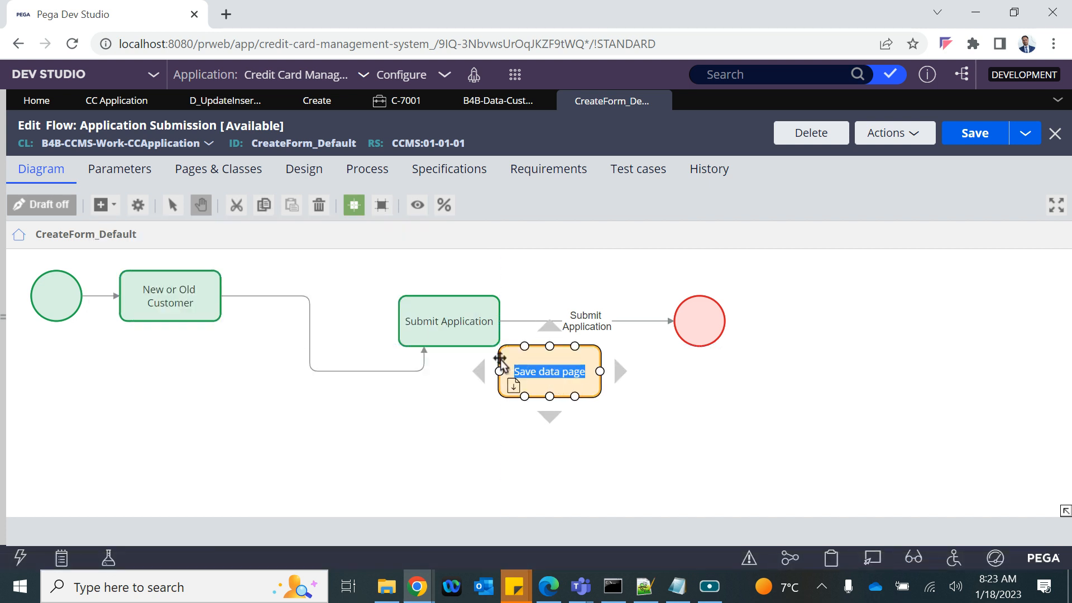
pyautogui.click(501, 358)
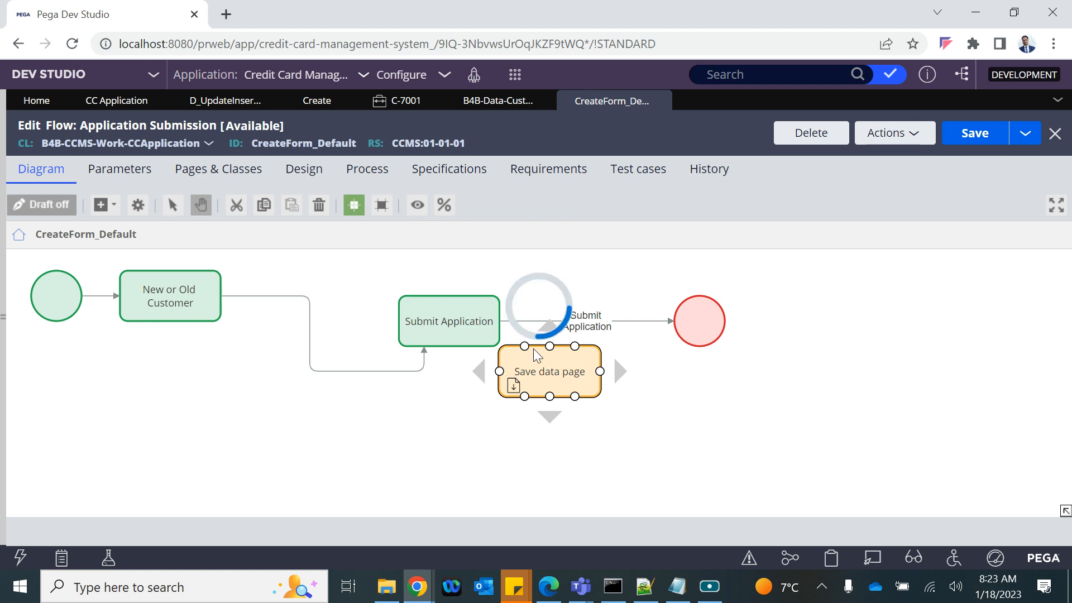
# Step: Point the Save data page step at D_UpdateInsertCustRecord with its CID parameter and submit
pyautogui.click(212, 101)
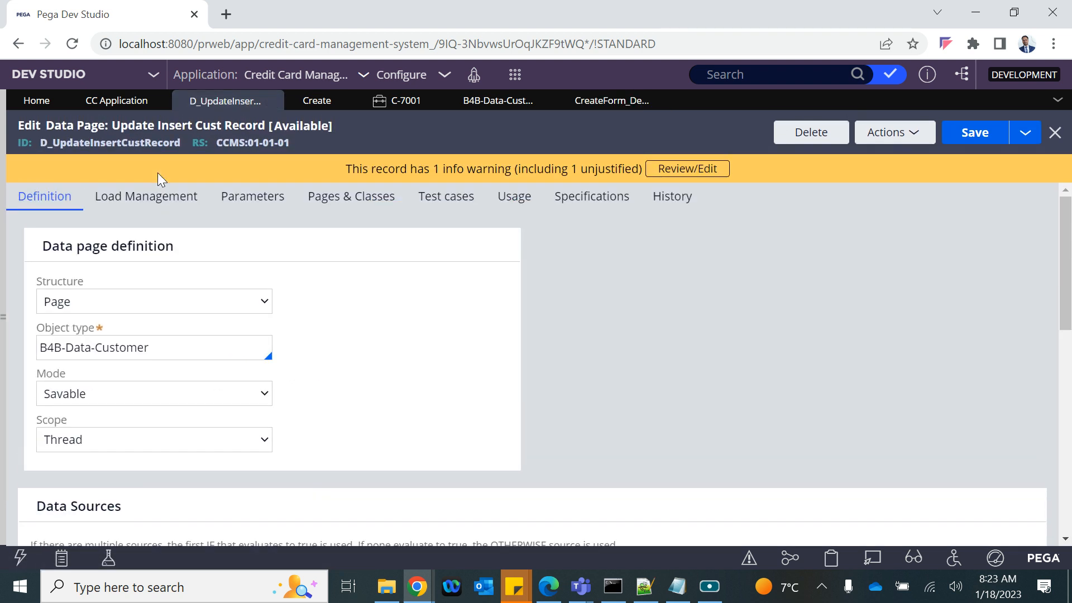
pyautogui.doubleClick(112, 144)
pyautogui.hotkey('ctrl', 'c')
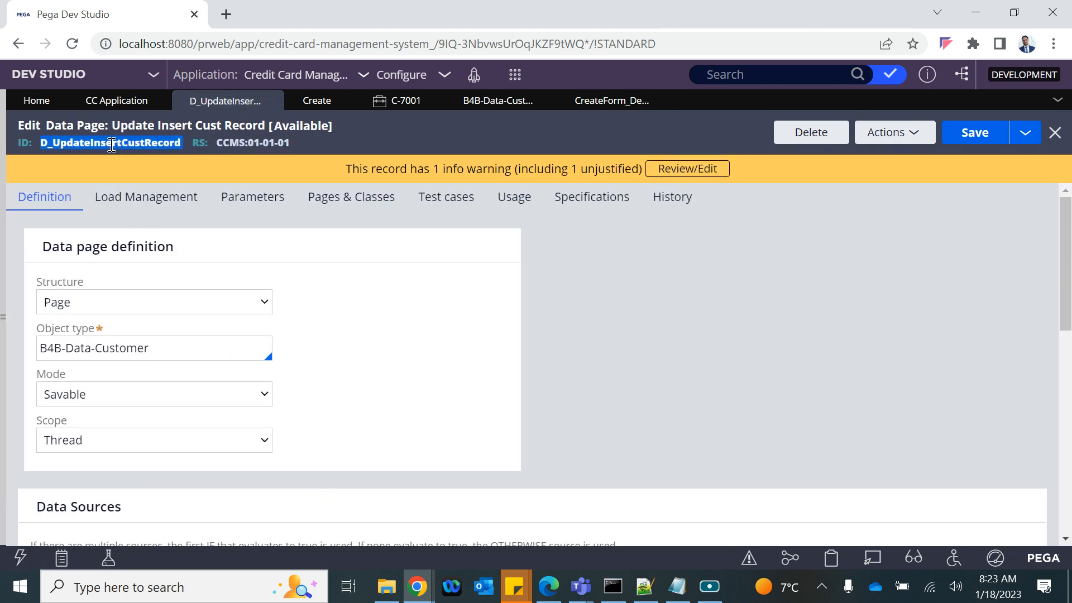
pyautogui.click(597, 105)
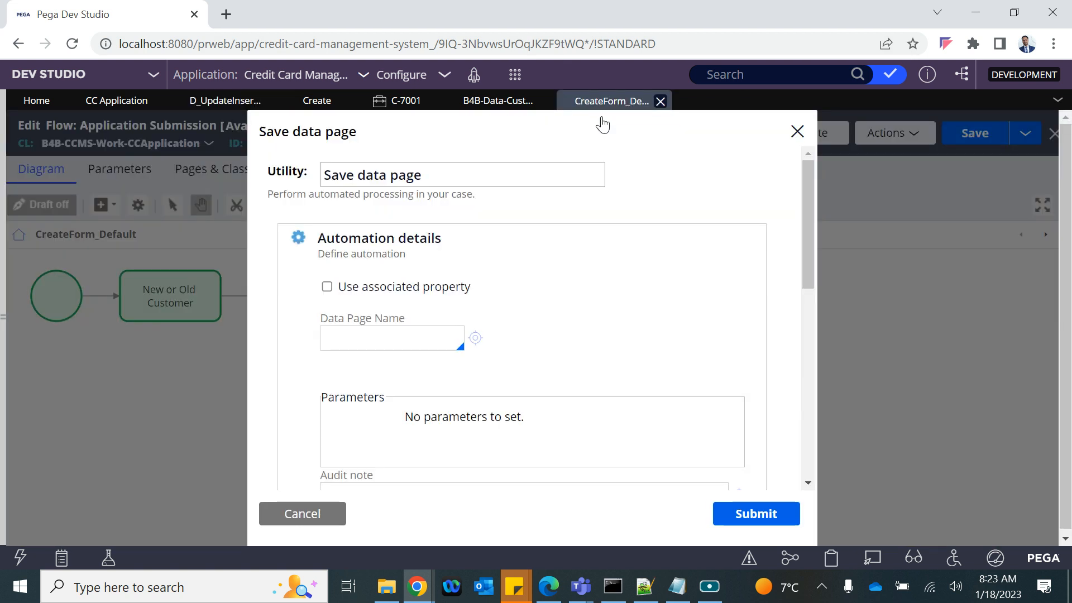
pyautogui.hotkey('ctrl', 'v')
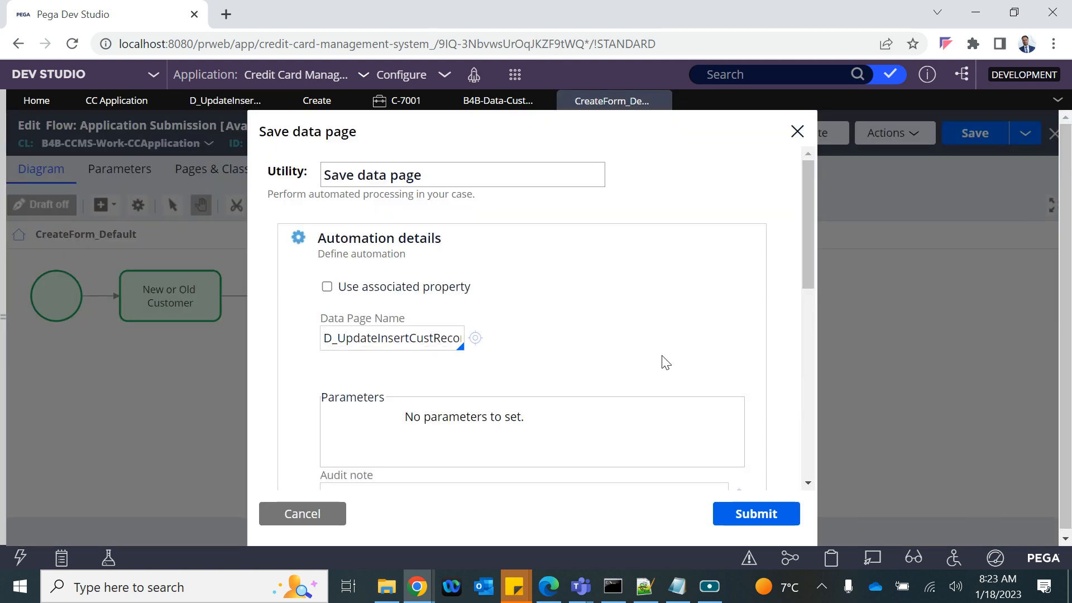
pyautogui.click(534, 421)
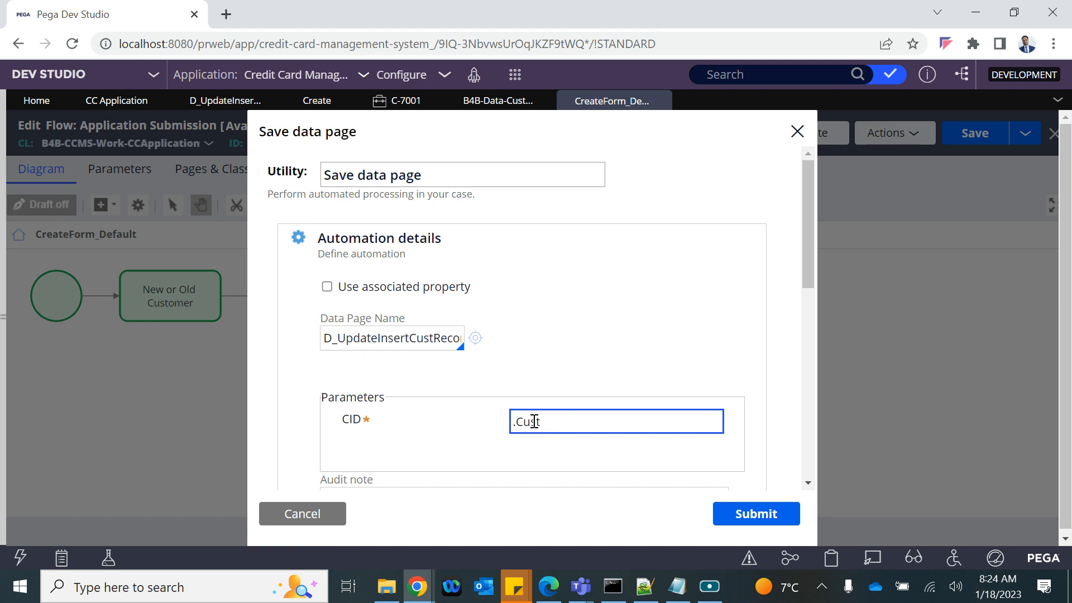
pyautogui.scroll(-5, 534, 421)
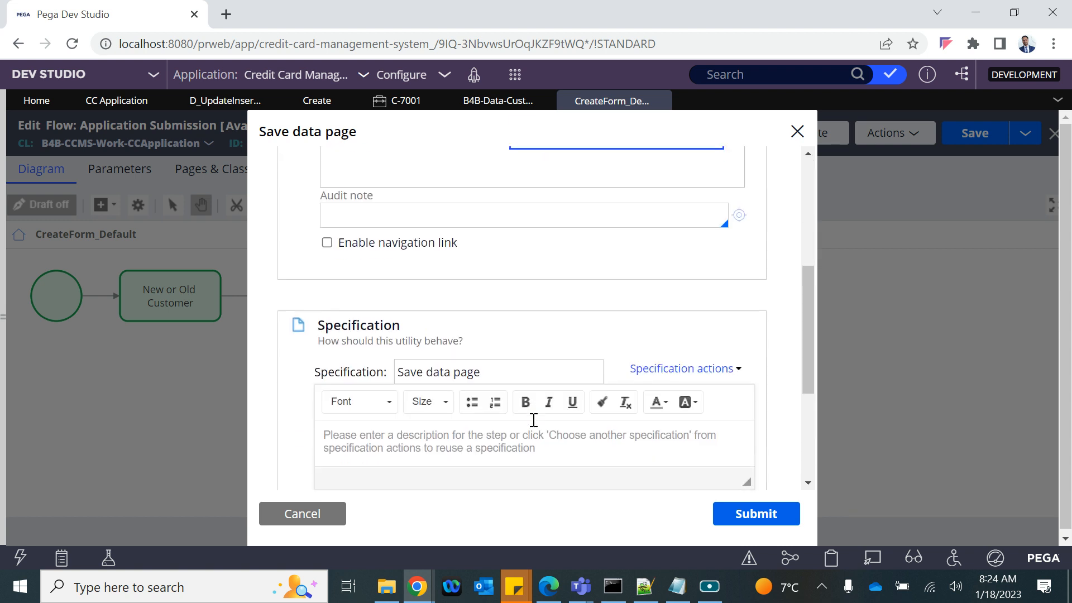
pyautogui.click(755, 514)
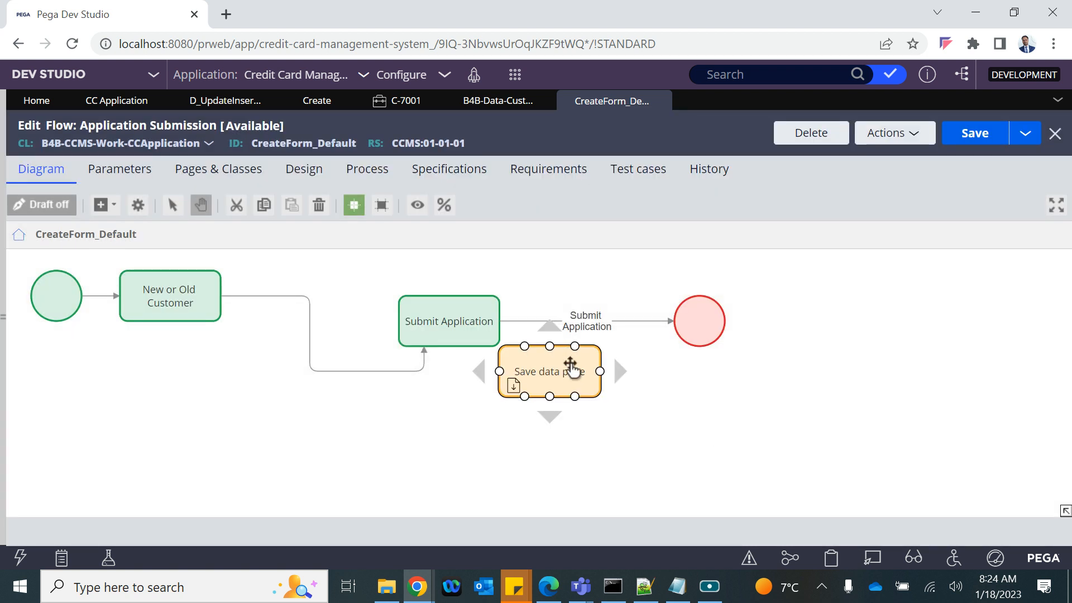
# Step: Delete the unconnected Save data page step from the flow
pyautogui.moveTo(511, 383); pyautogui.dragTo(530, 385)
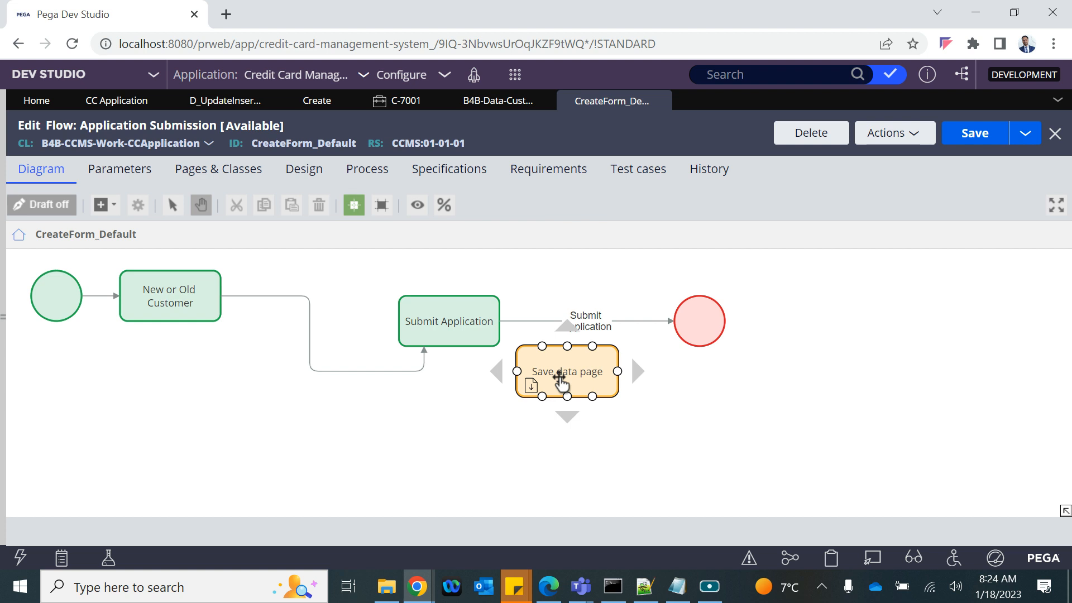
pyautogui.click(553, 349)
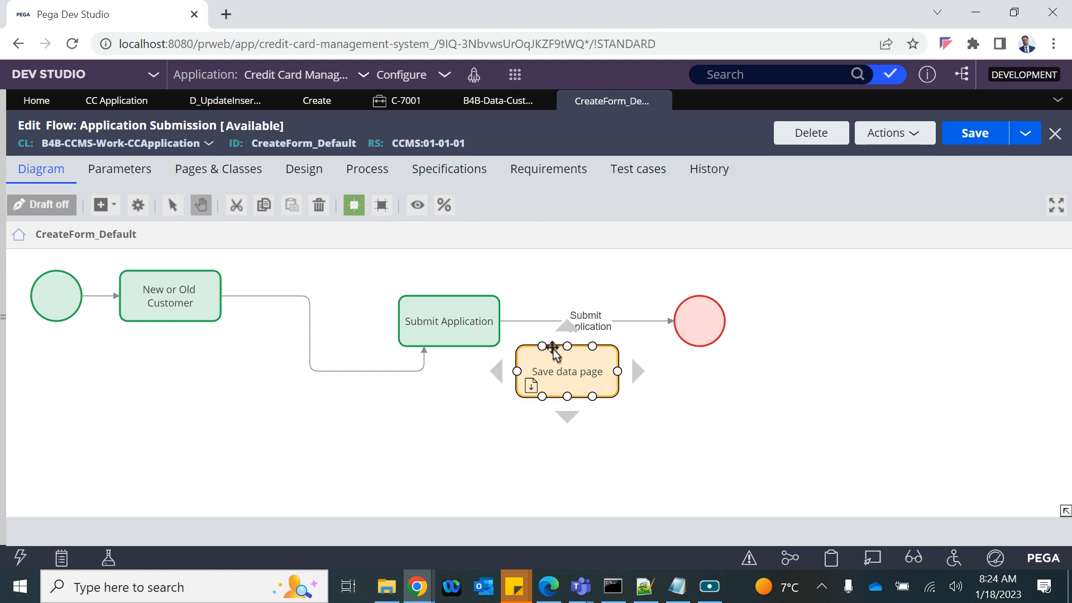
pyautogui.press('Delete')
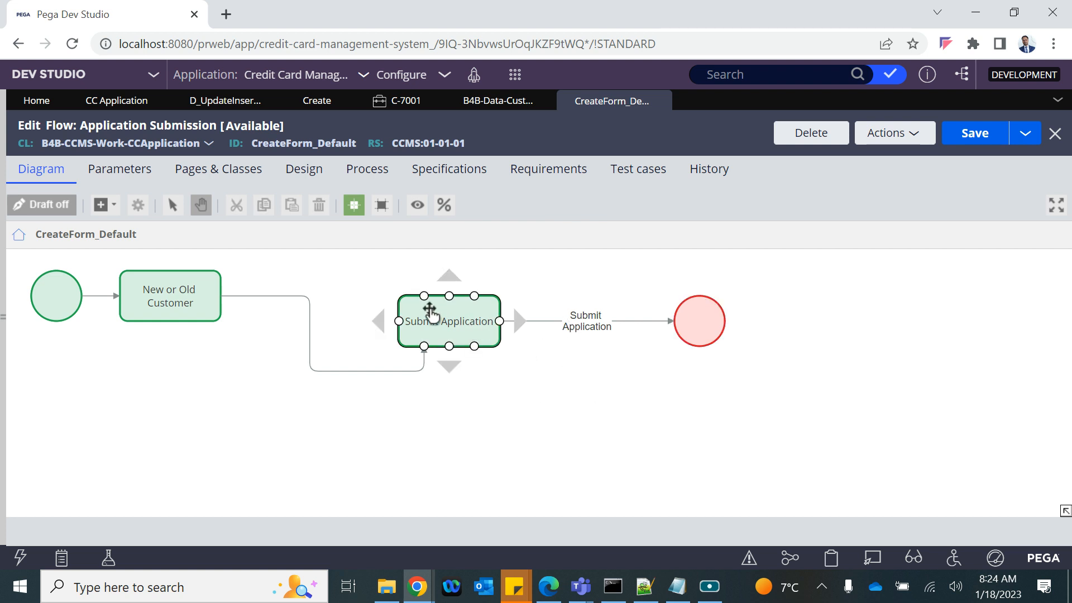
pyautogui.rightClick(458, 313)
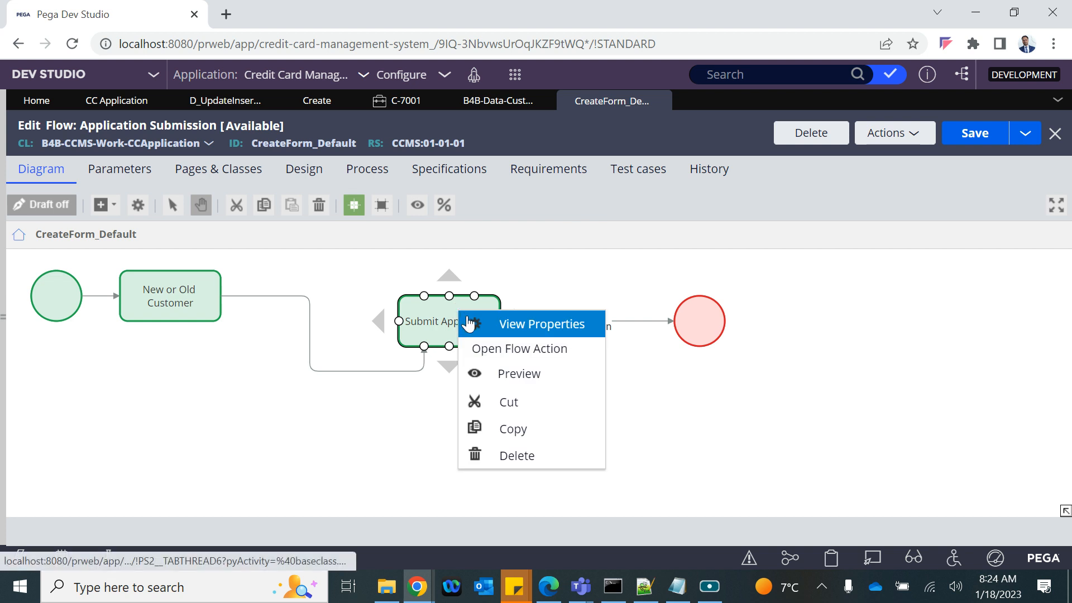
# Step: Open the Create flow action behind Submit Application and view its post-processing settings
pyautogui.click(491, 347)
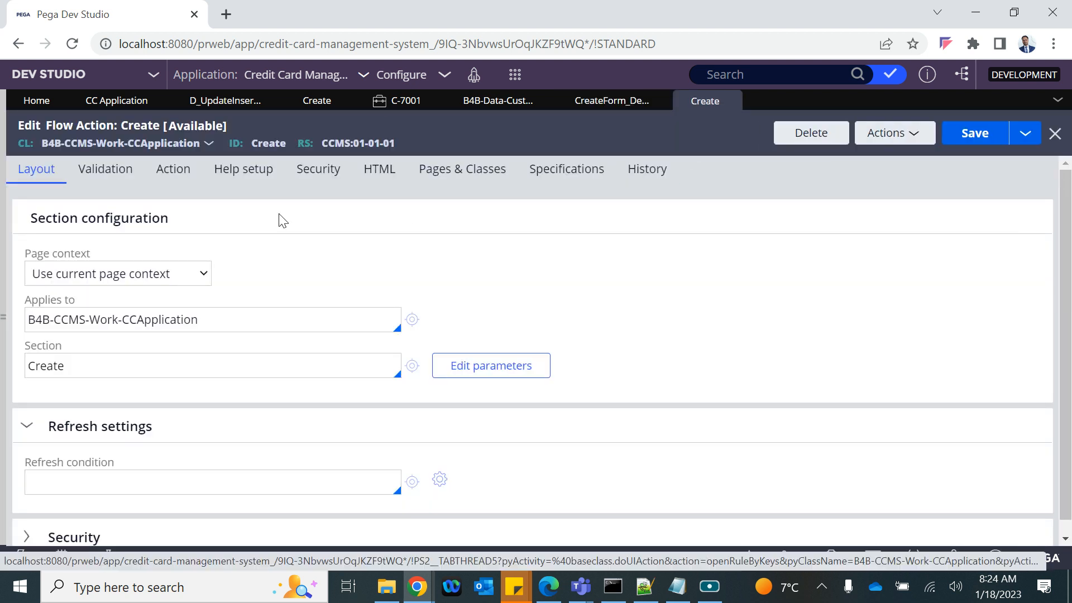
pyautogui.click(173, 170)
pyautogui.scroll(-7, 251, 384)
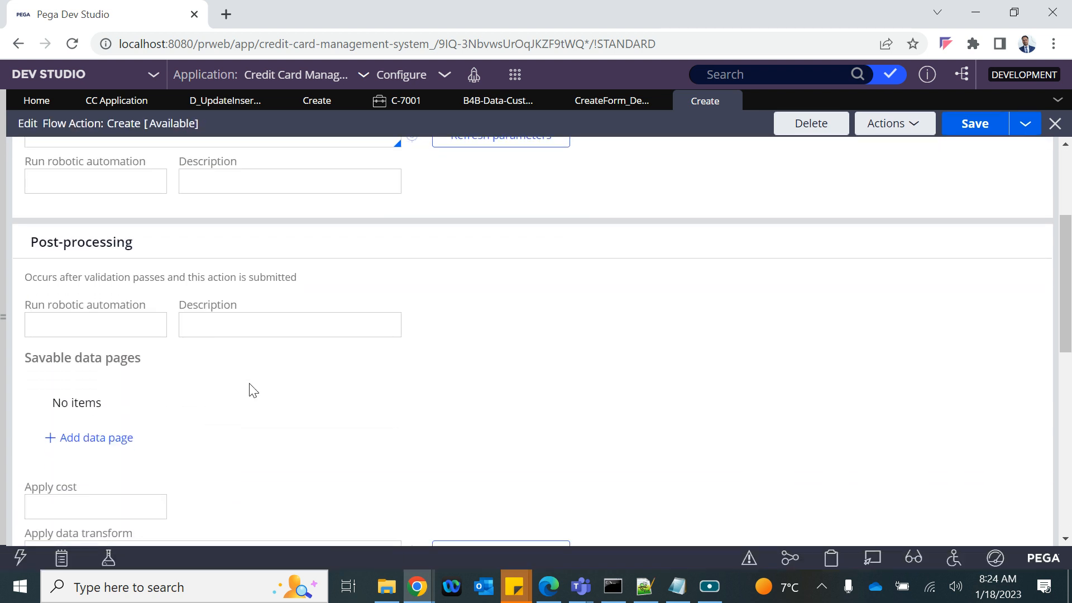
pyautogui.scroll(-6, 251, 383)
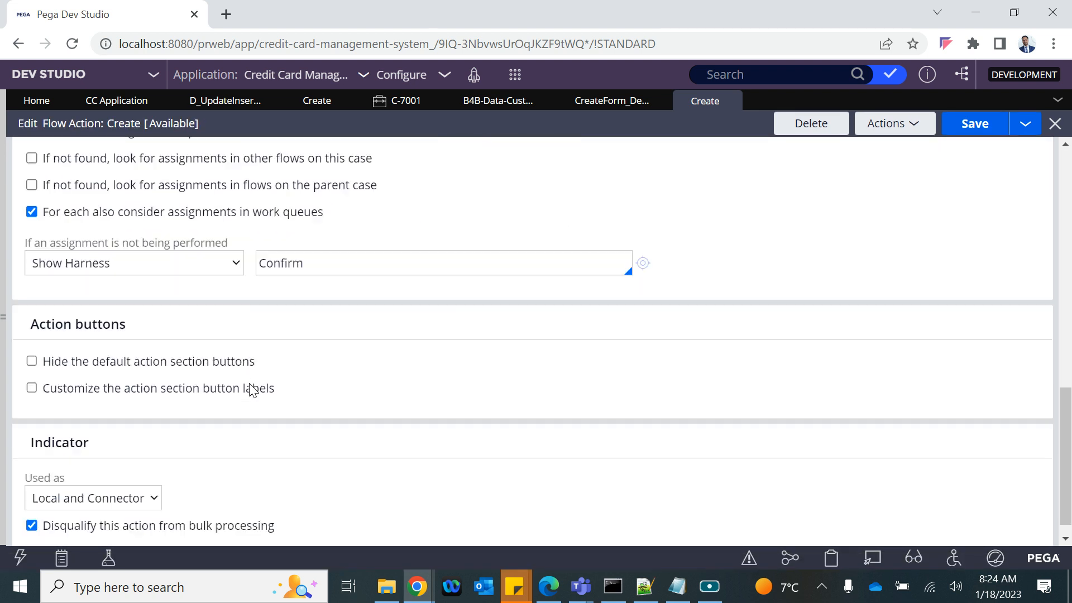
pyautogui.scroll(8, 249, 383)
pyautogui.scroll(2, 251, 389)
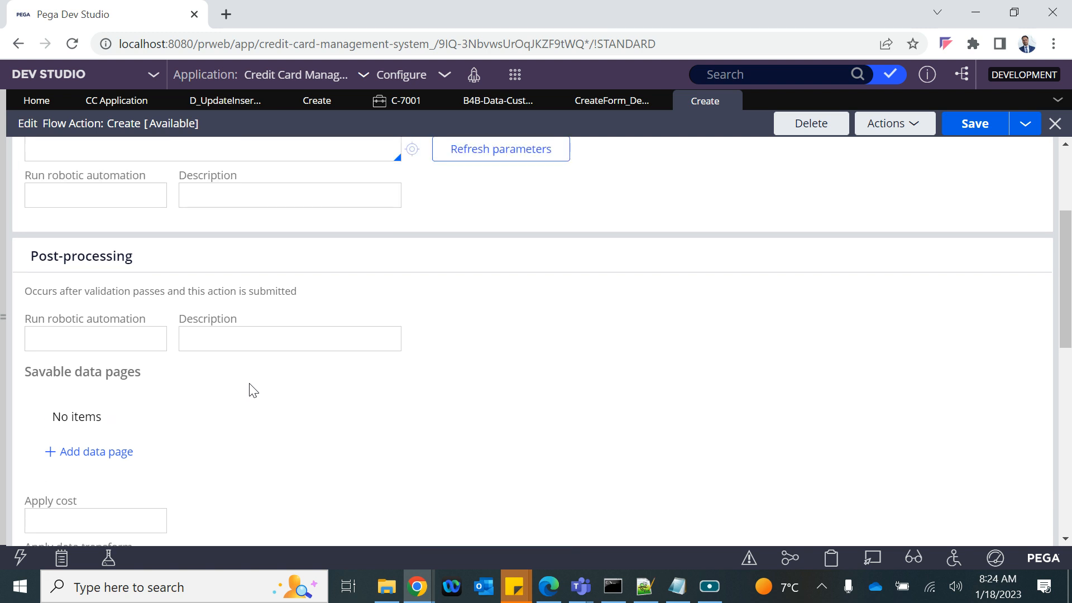
pyautogui.moveTo(28, 387); pyautogui.dragTo(170, 406)
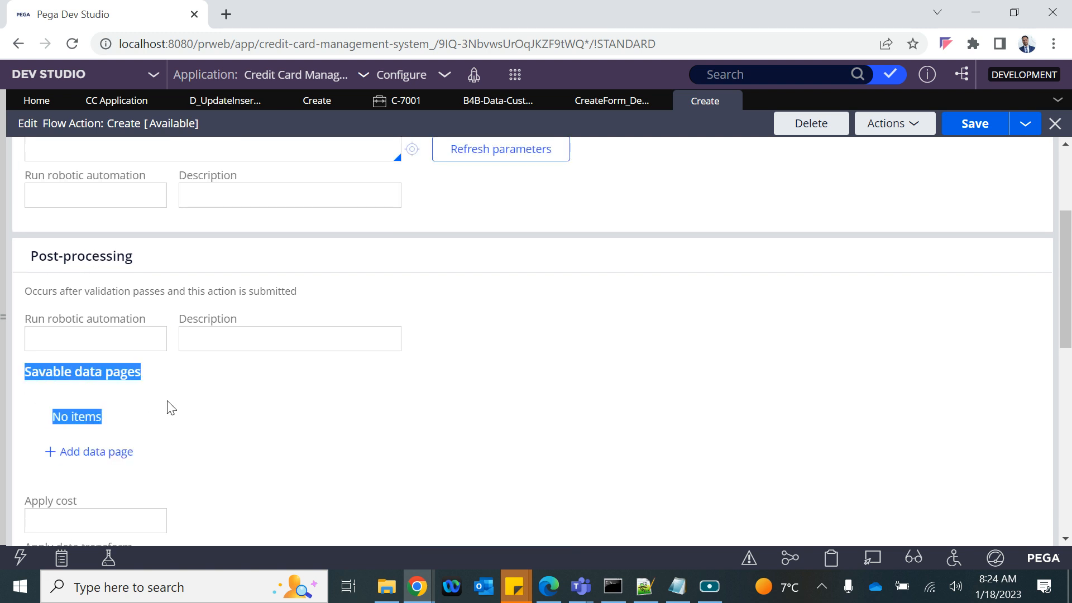
# Step: Add D_UpdateInsertCustRecord with a CID parameter as a savable data page and save
pyautogui.click(158, 411)
pyautogui.click(89, 451)
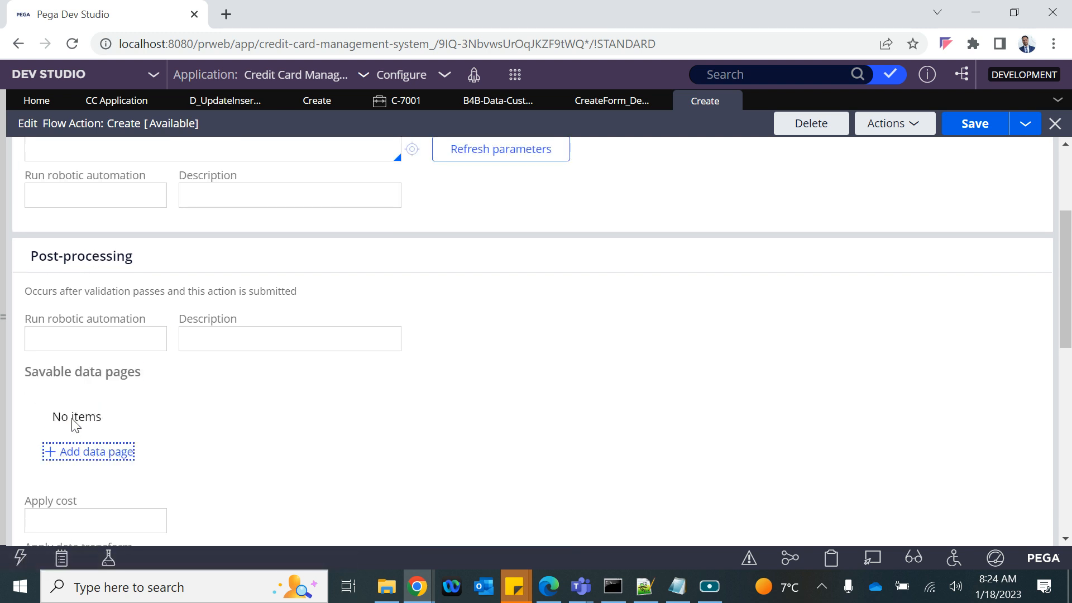
pyautogui.scroll(-3, 116, 479)
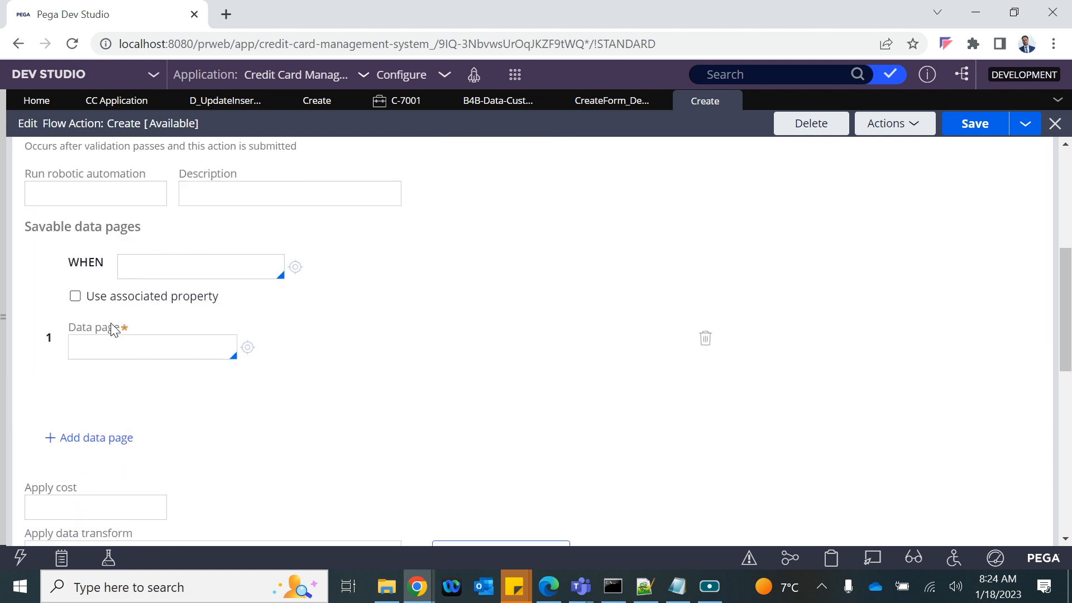
pyautogui.hotkey('ctrl', 'v')
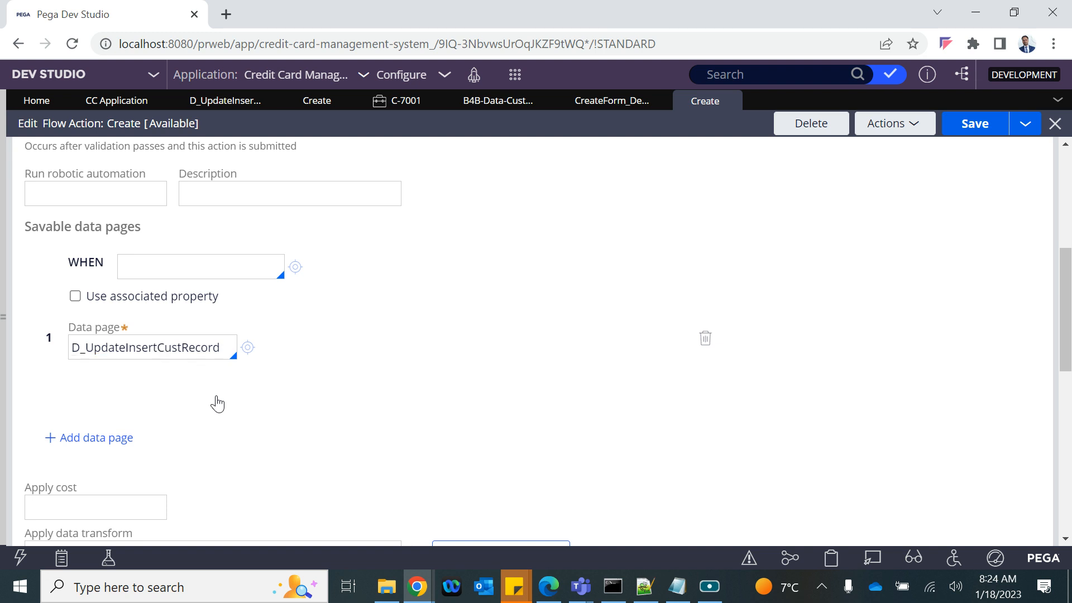
pyautogui.click(294, 456)
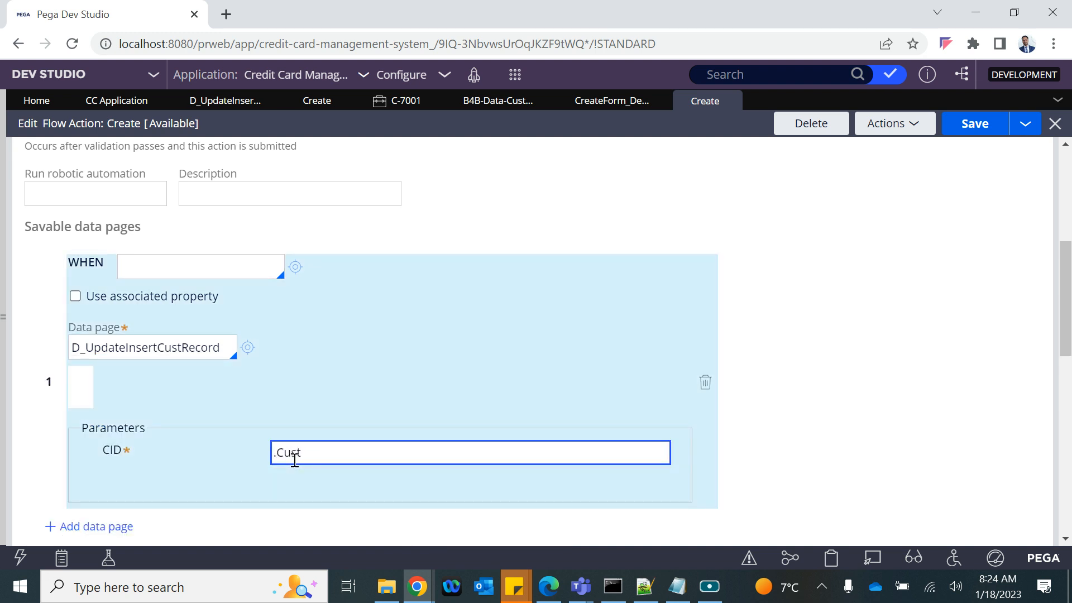
pyautogui.scroll(-8, 294, 456)
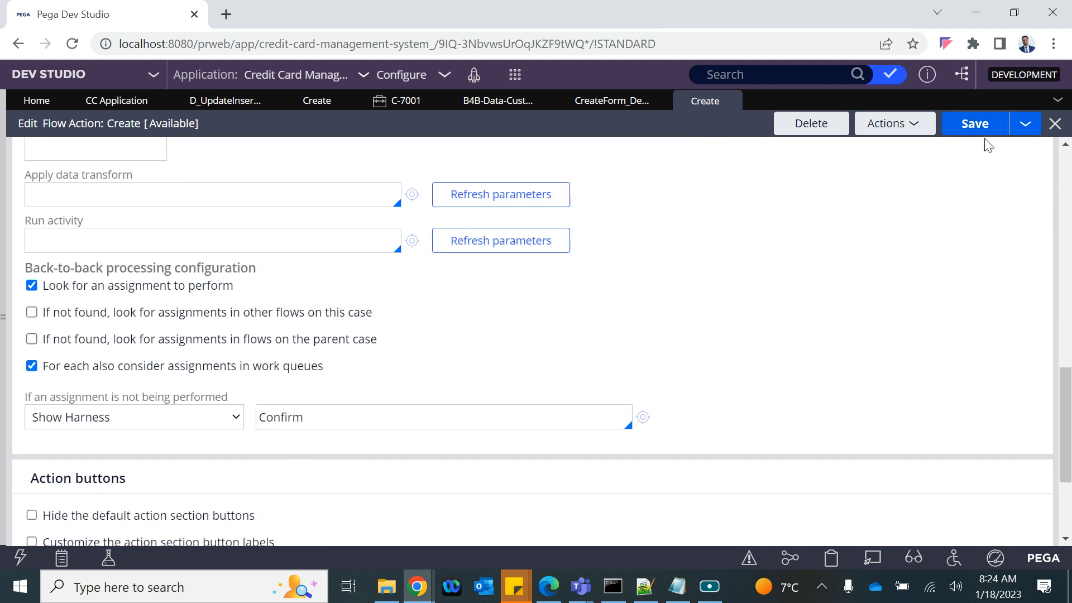
pyautogui.click(971, 124)
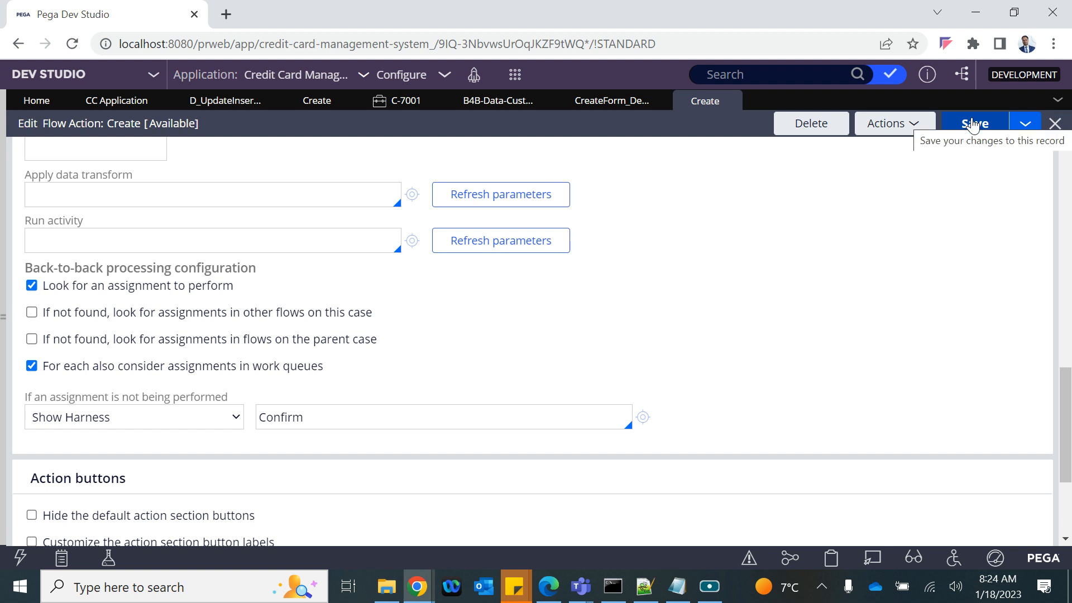
# Step: Close the earlier case C-7001
pyautogui.click(410, 101)
pyautogui.click(432, 102)
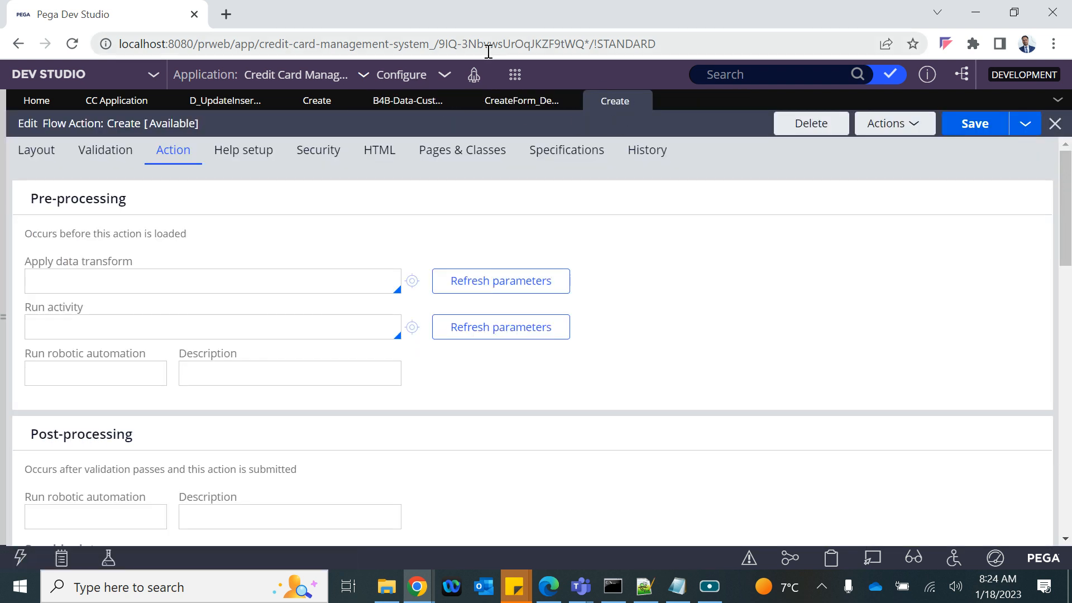
pyautogui.click(514, 74)
# Step: Start new CC Application case C-7002, recheck the Create flow action, then open New Cust choices
pyautogui.moveTo(547, 91)
pyautogui.click(696, 96)
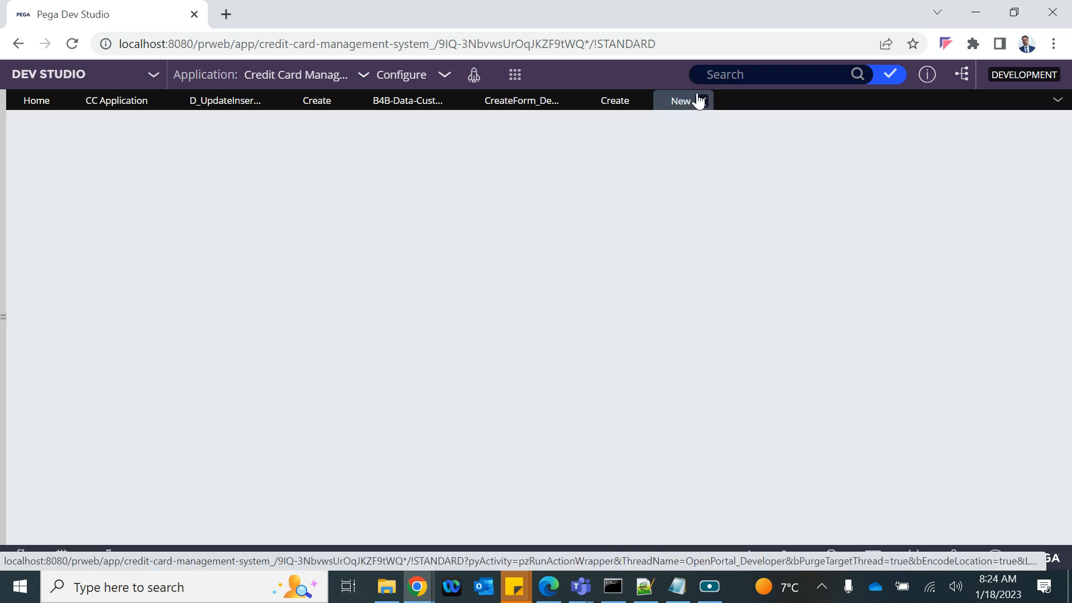
pyautogui.click(621, 101)
pyautogui.scroll(-3, 299, 310)
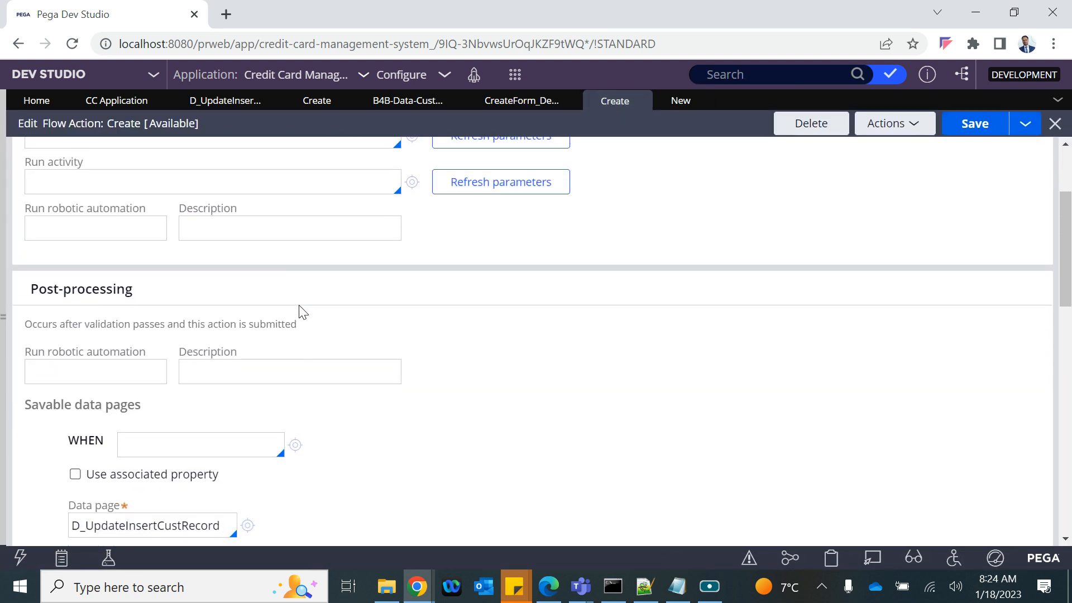
pyautogui.scroll(-2, 299, 311)
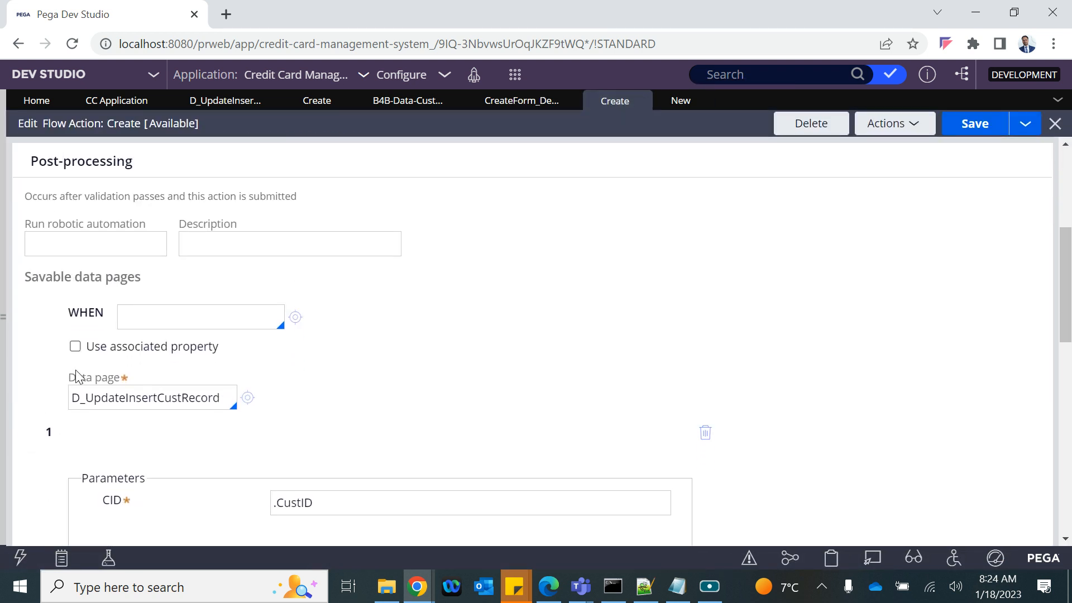
pyautogui.scroll(-3, 84, 391)
pyautogui.scroll(1, 112, 307)
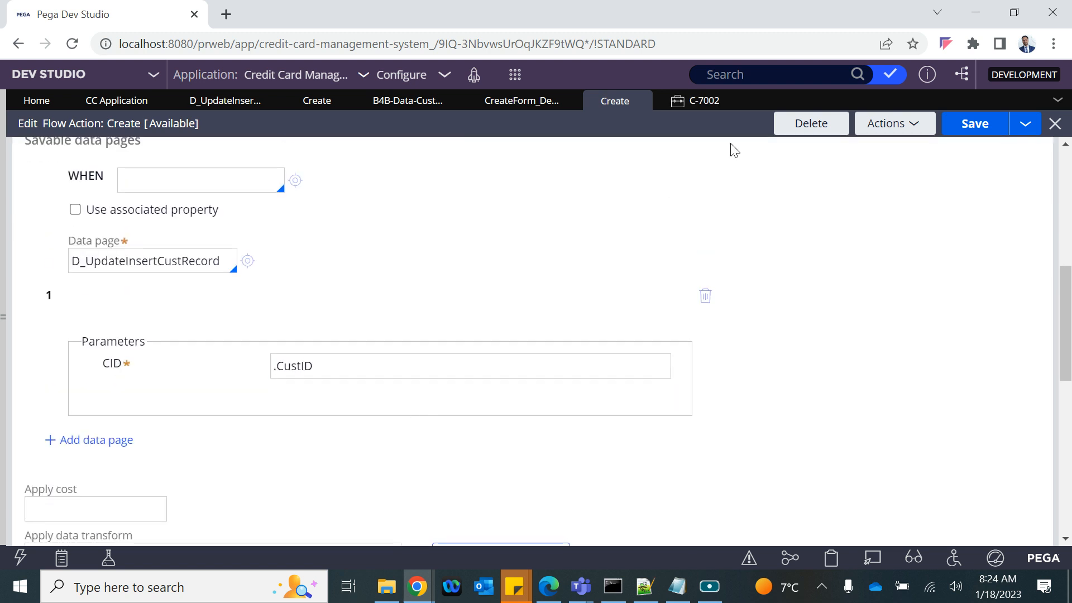
pyautogui.click(701, 99)
pyautogui.click(362, 323)
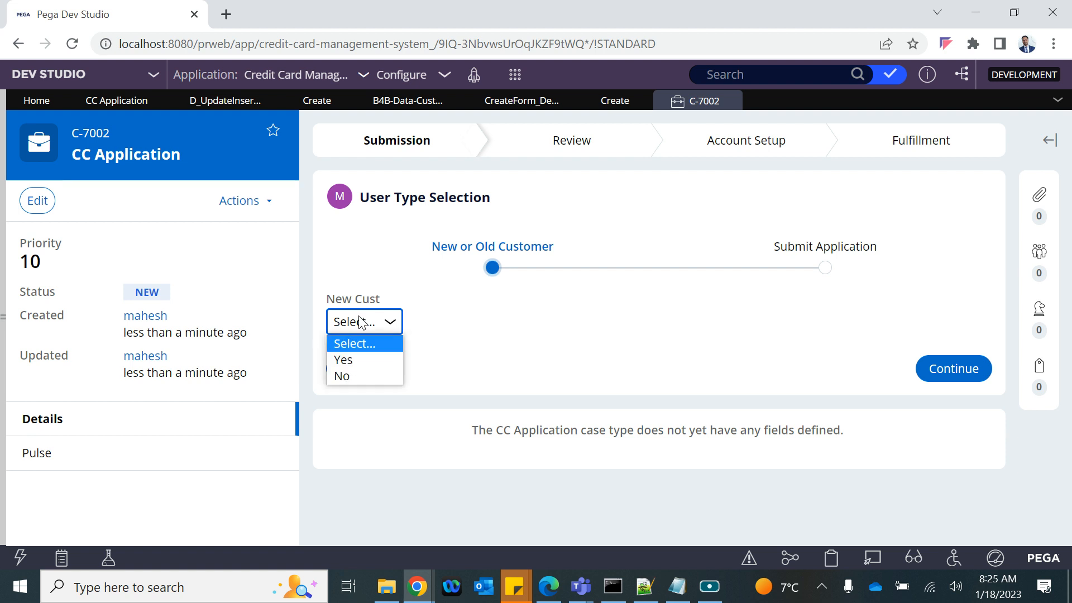
# Step: Answer No to New Cust and load the existing customer's details by Cust ID
pyautogui.click(350, 376)
pyautogui.click(403, 373)
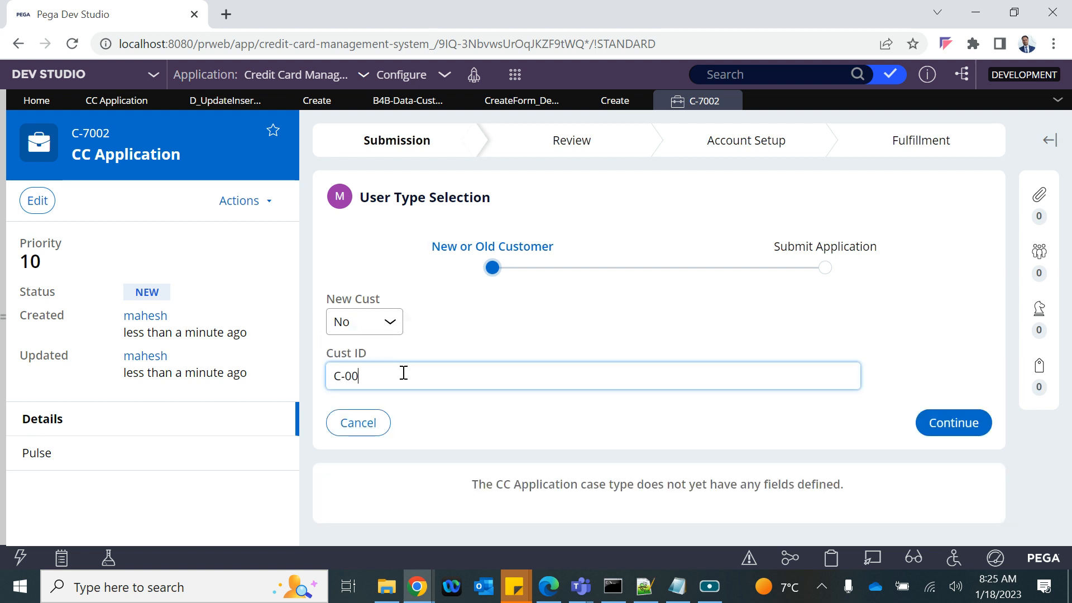
pyautogui.click(954, 422)
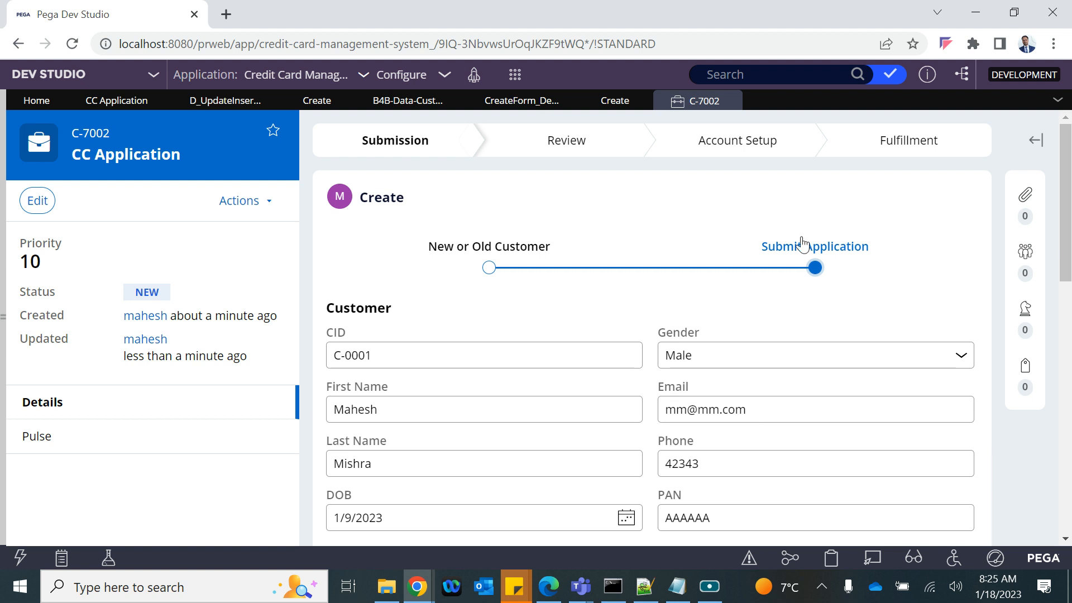
# Step: Edit the start of the customer's email address, submit case C-7002, and view Customer records
pyautogui.scroll(-6, 720, 434)
pyautogui.scroll(2, 722, 434)
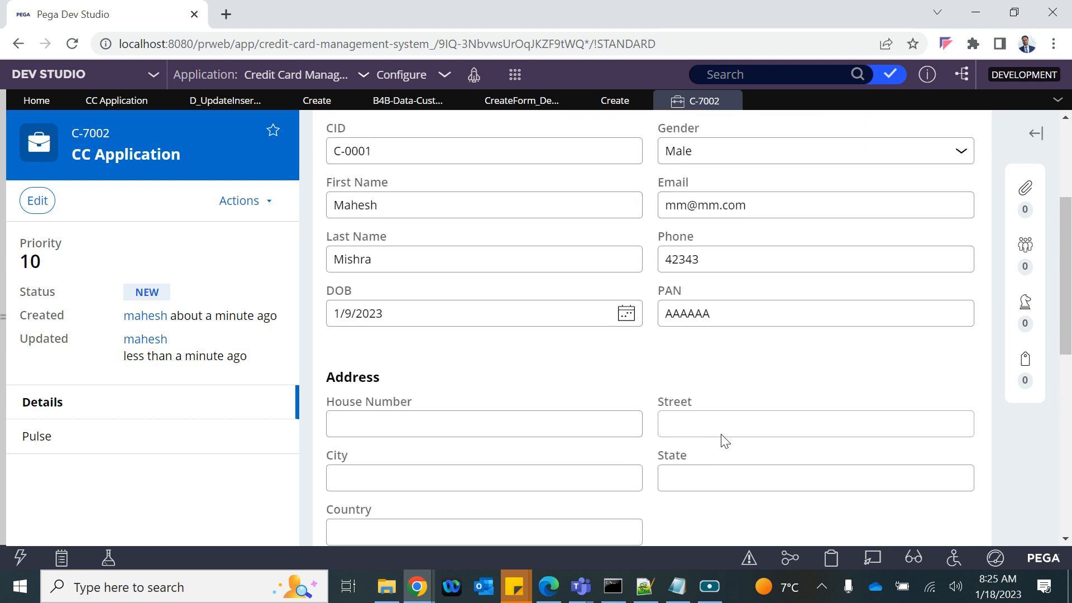
pyautogui.scroll(1, 721, 434)
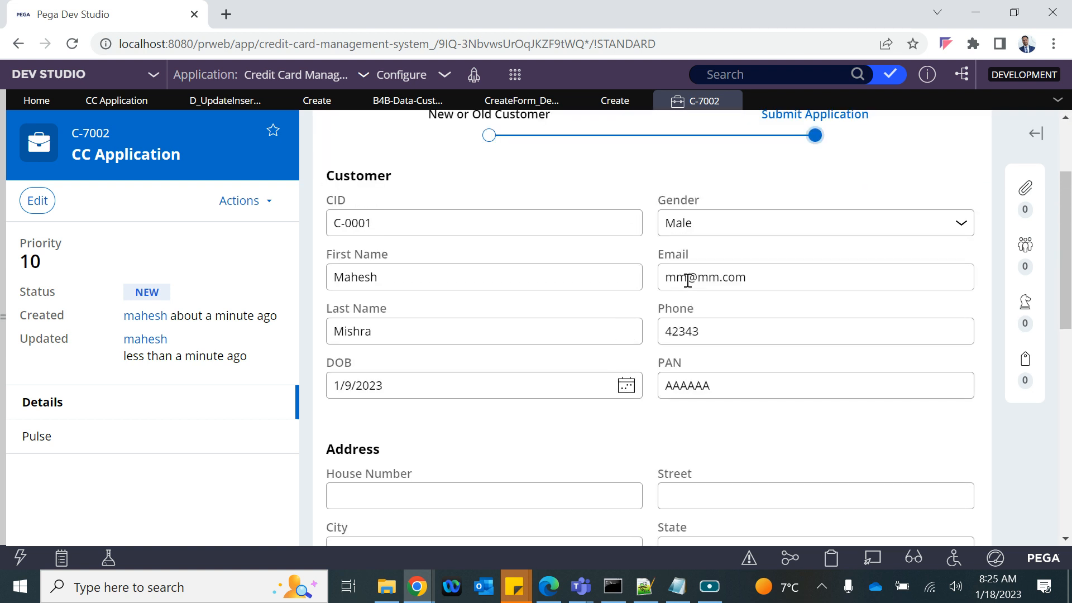
pyautogui.moveTo(685, 277); pyautogui.dragTo(660, 278)
pyautogui.write('mahes')
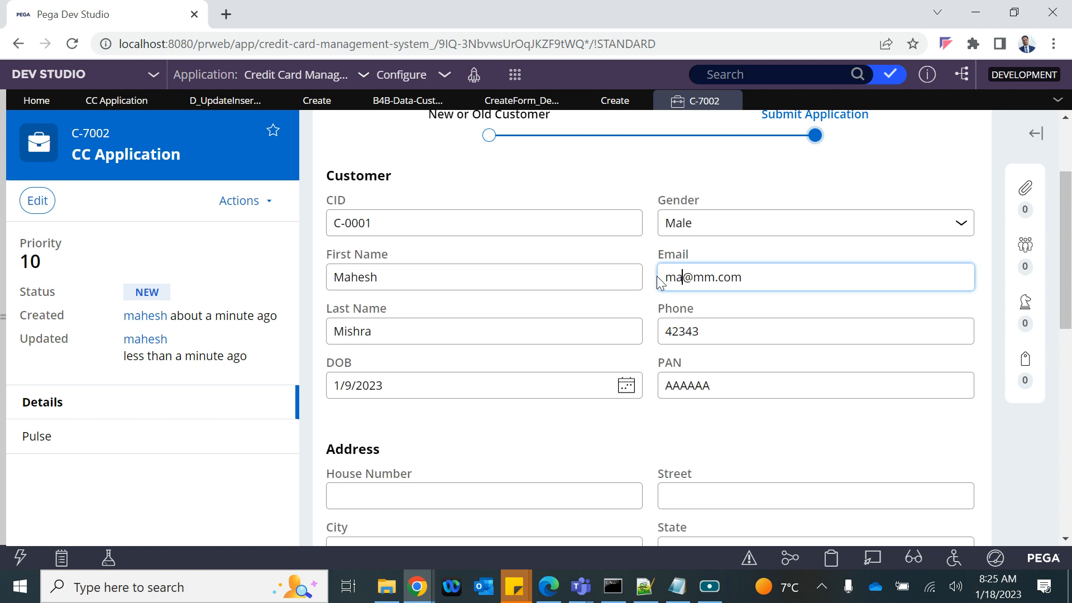
pyautogui.write('h')
pyautogui.click(563, 159)
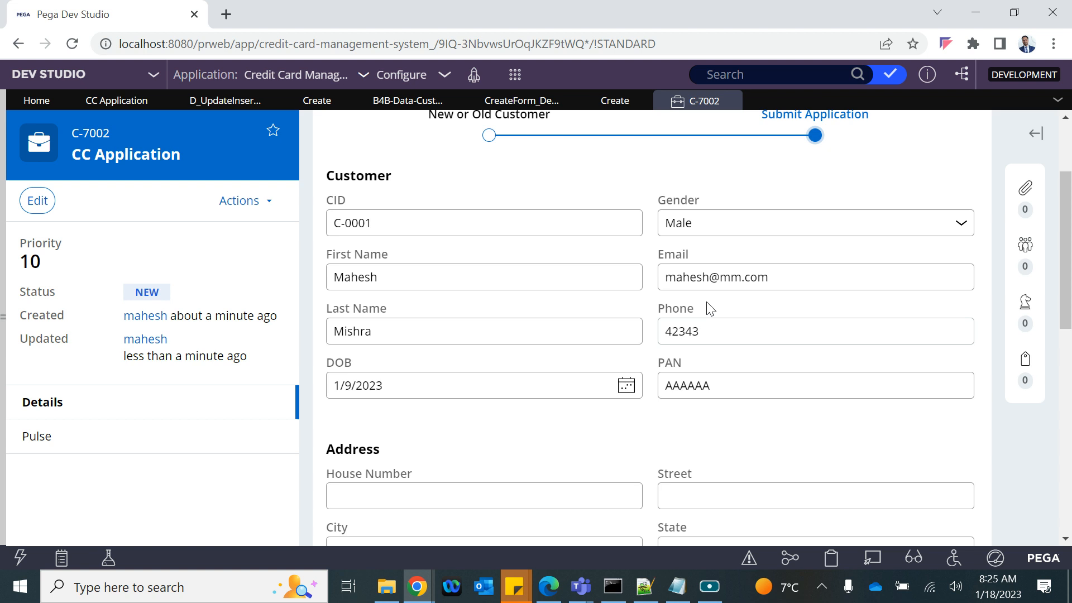
pyautogui.scroll(-10, 711, 302)
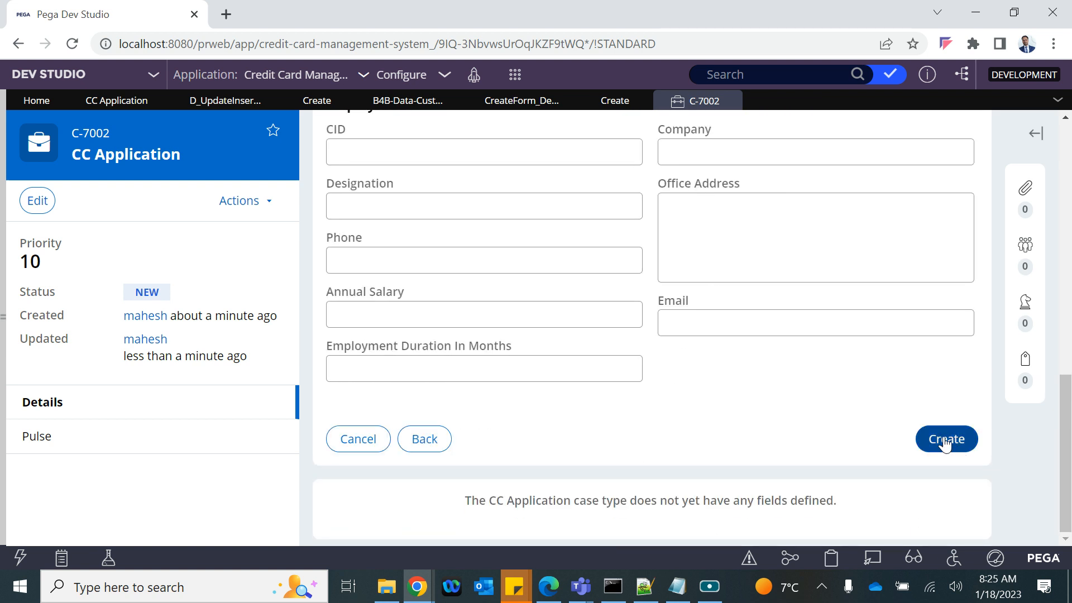
pyautogui.click(944, 442)
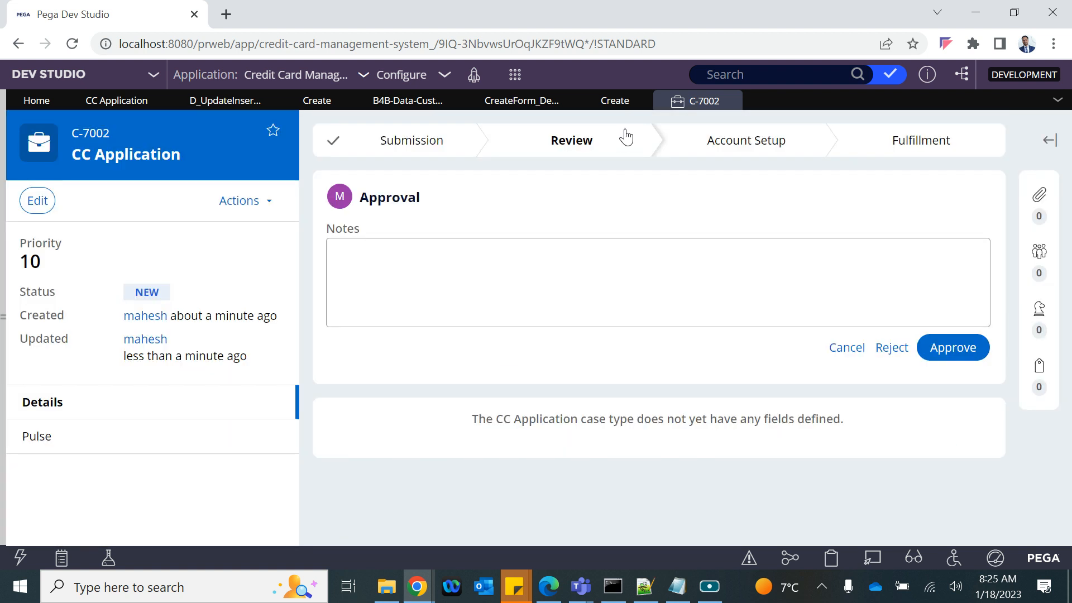
pyautogui.click(414, 101)
# Step: Refresh the Customer data type's records to see the updated email, then return to Create
pyautogui.click(908, 144)
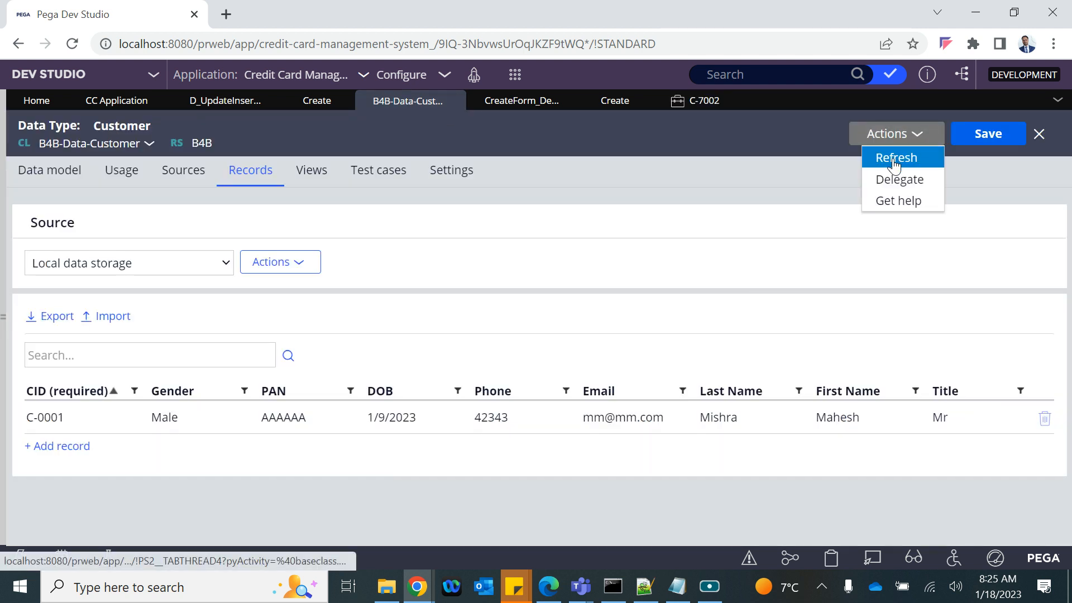
pyautogui.click(893, 159)
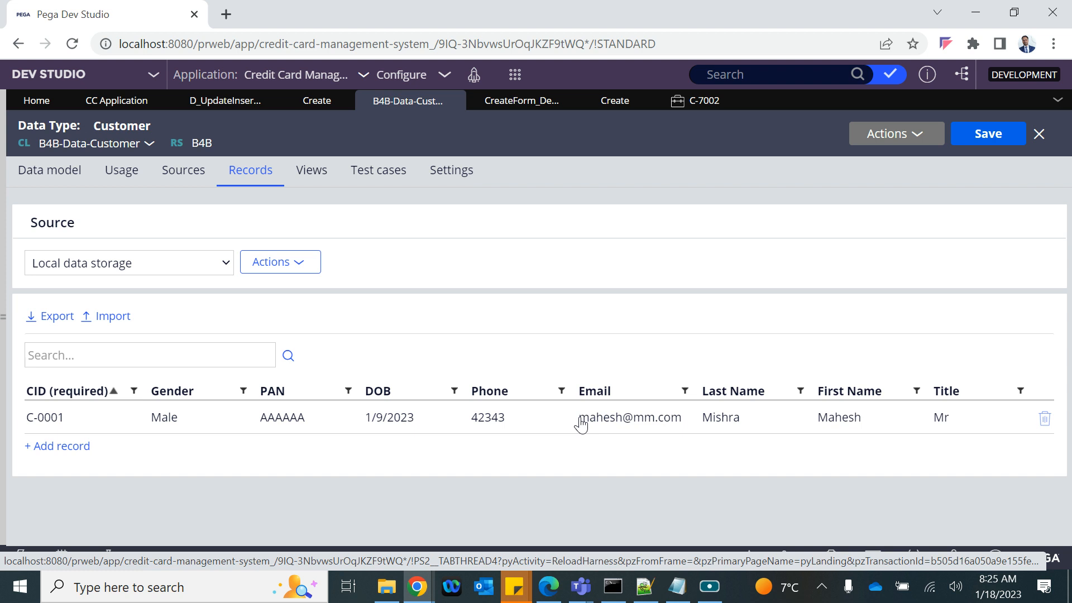
pyautogui.click(598, 102)
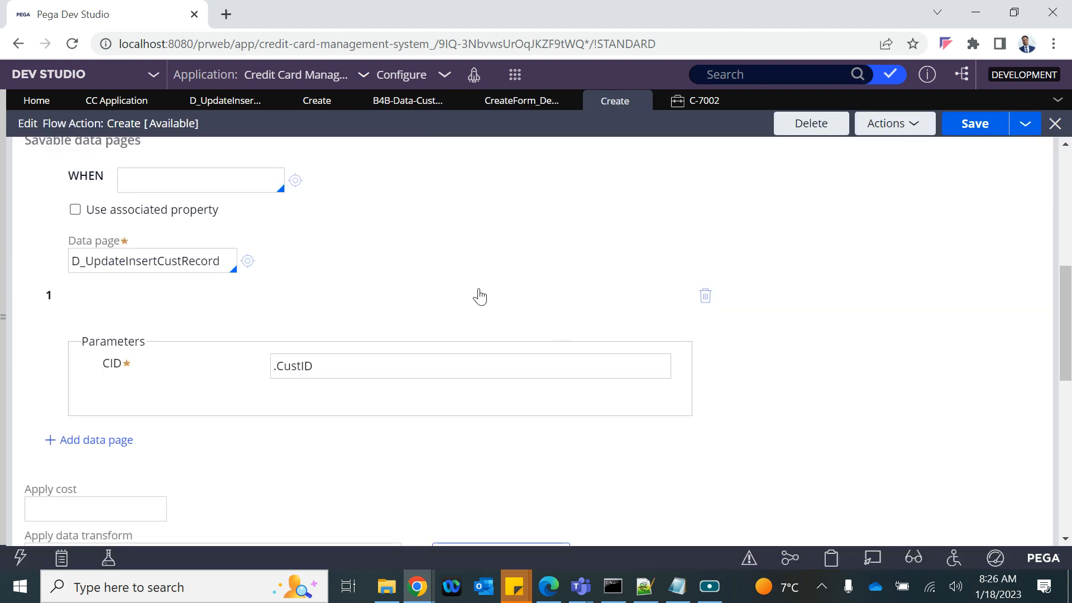
# Step: Compare case C-7002 against the Create flow action's D_UpdateInsertCustRecord save setting
pyautogui.click(695, 101)
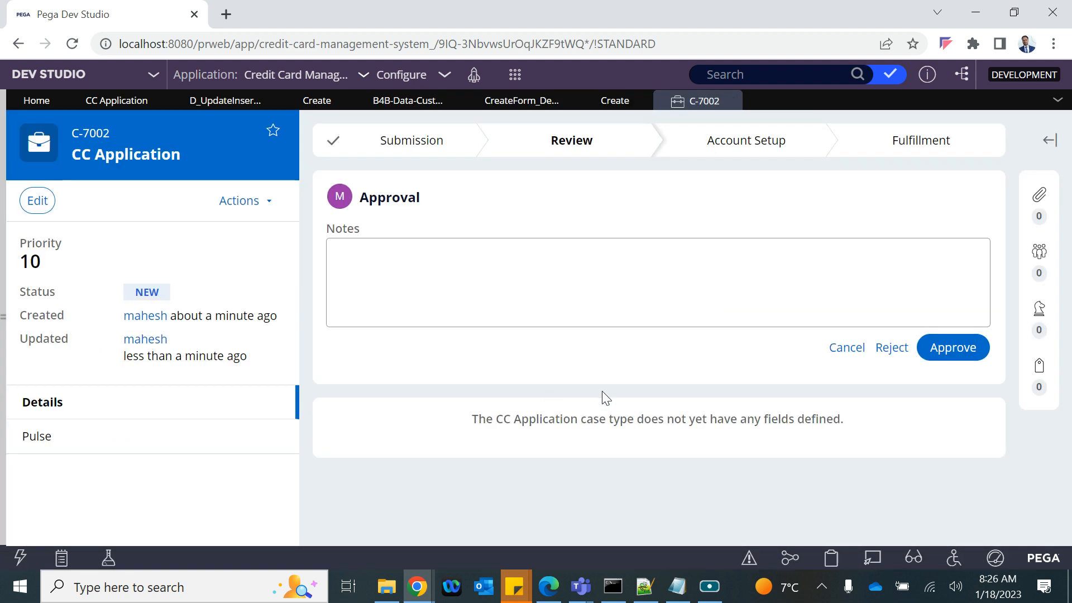
pyautogui.click(614, 107)
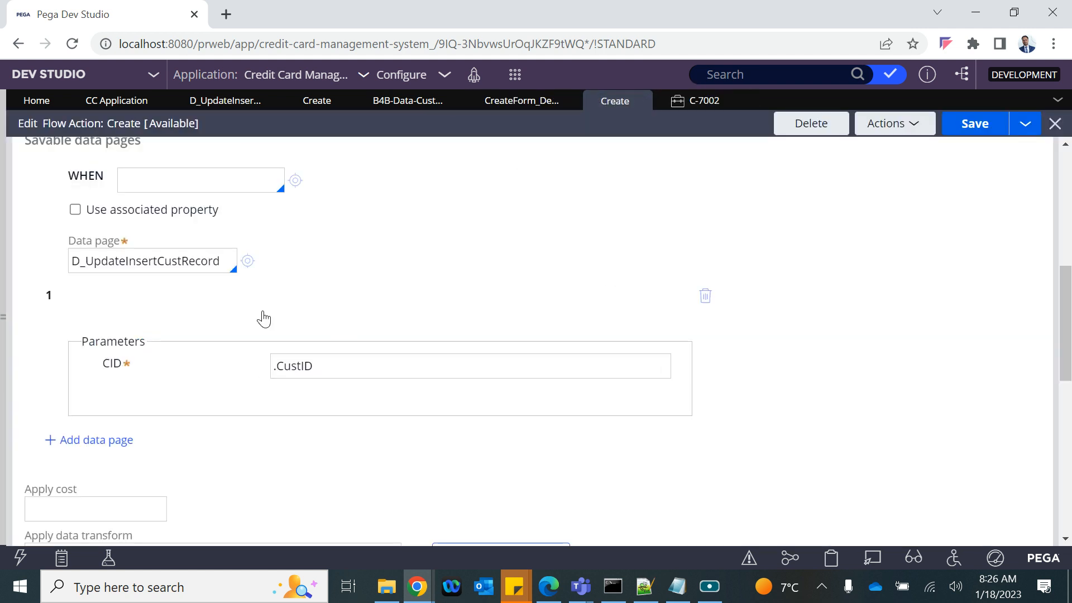
pyautogui.scroll(2, 267, 312)
pyautogui.scroll(3, 267, 306)
pyautogui.scroll(-5, 265, 304)
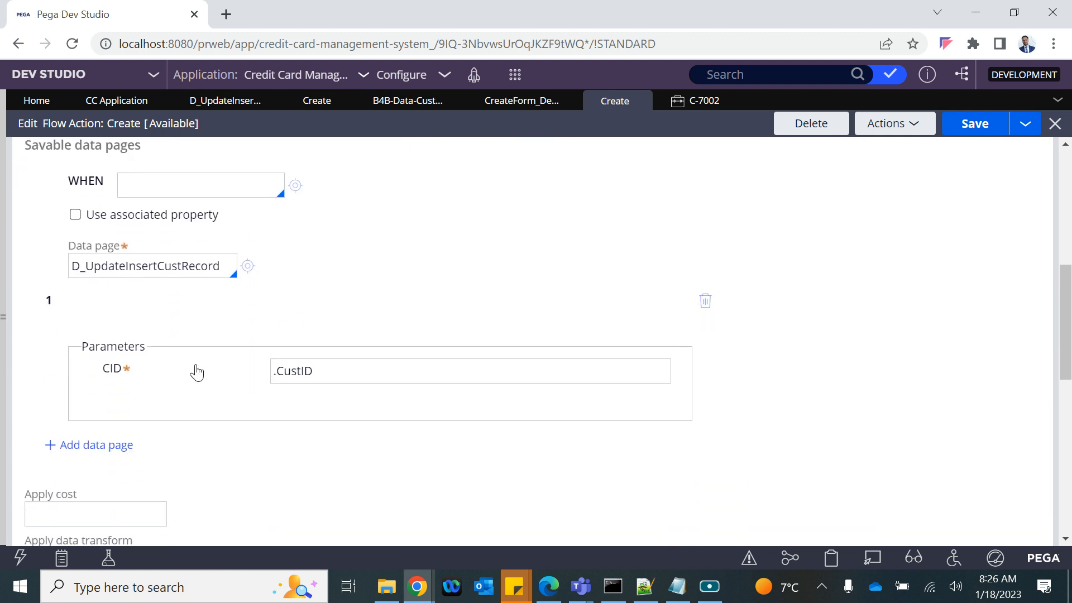
pyautogui.click(695, 107)
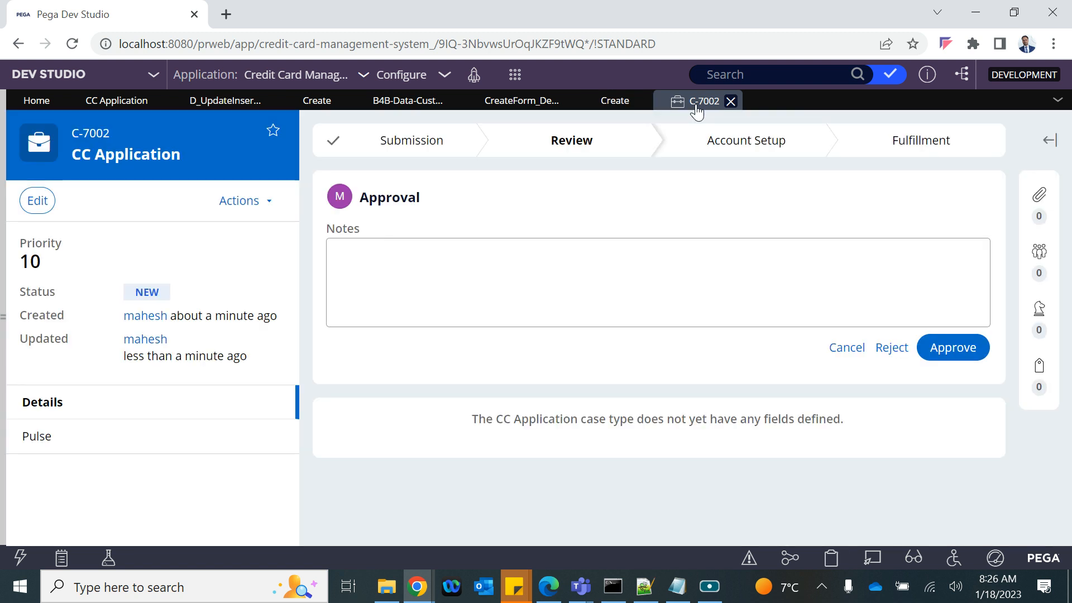
pyautogui.click(618, 104)
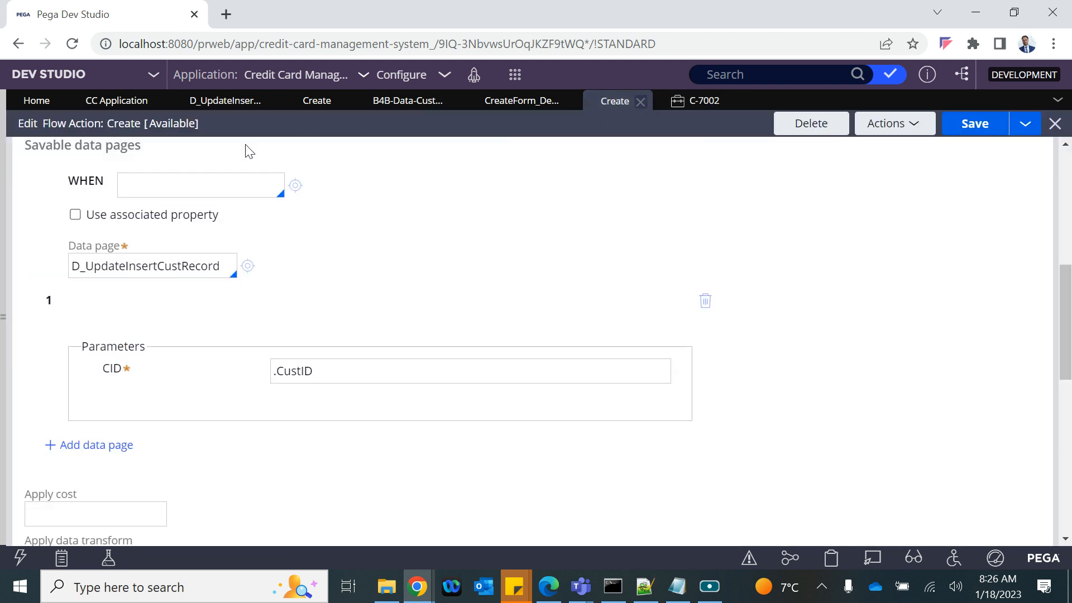
# Step: Review the Update Insert Cust Record data page's Lookup source, then close case C-7002
pyautogui.click(228, 105)
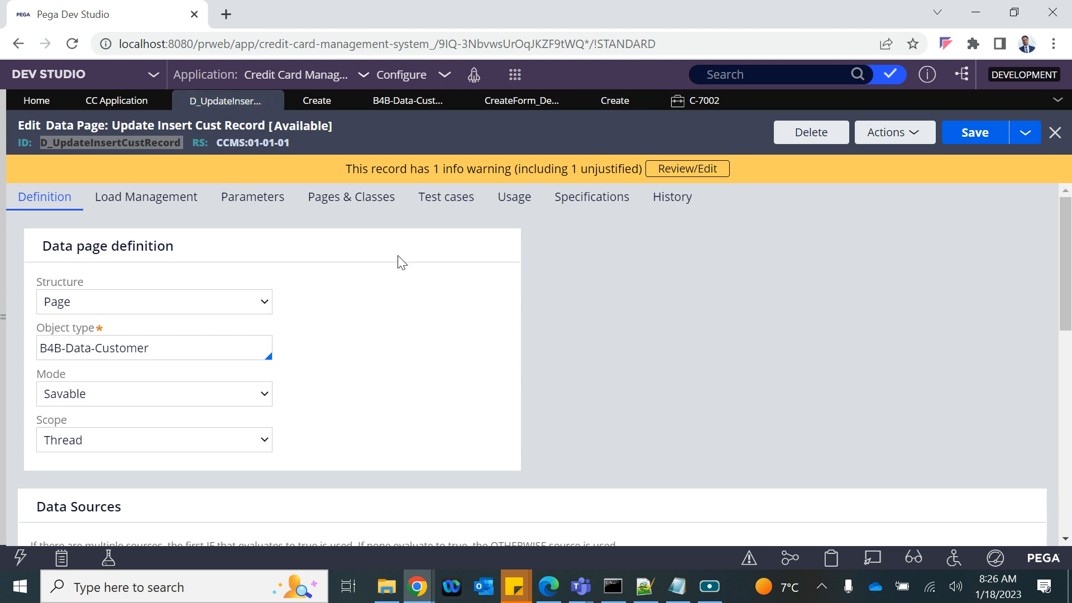
pyautogui.scroll(-5, 400, 261)
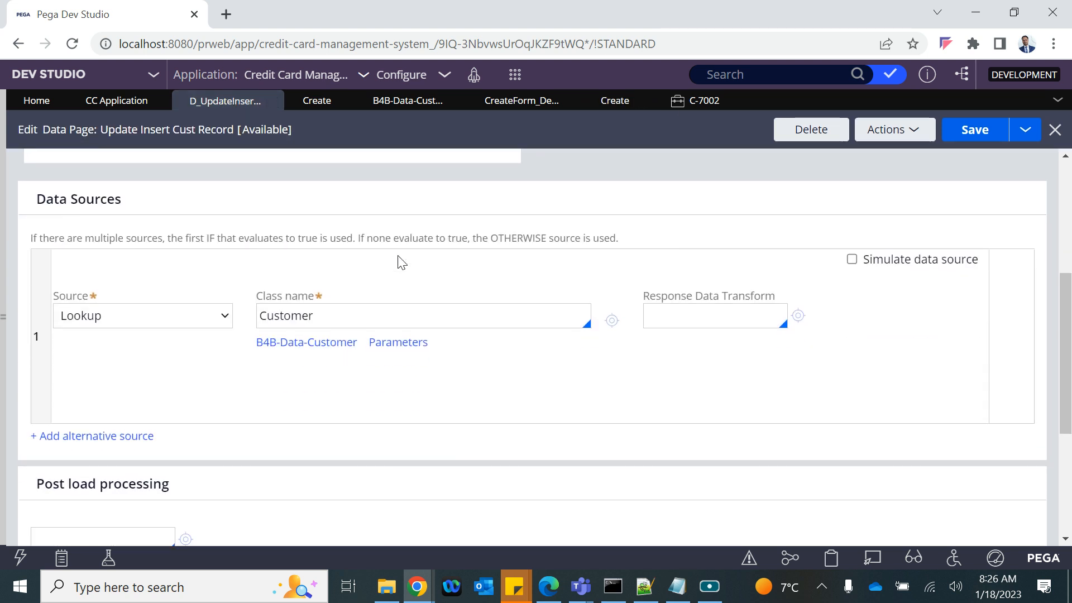
pyautogui.click(160, 311)
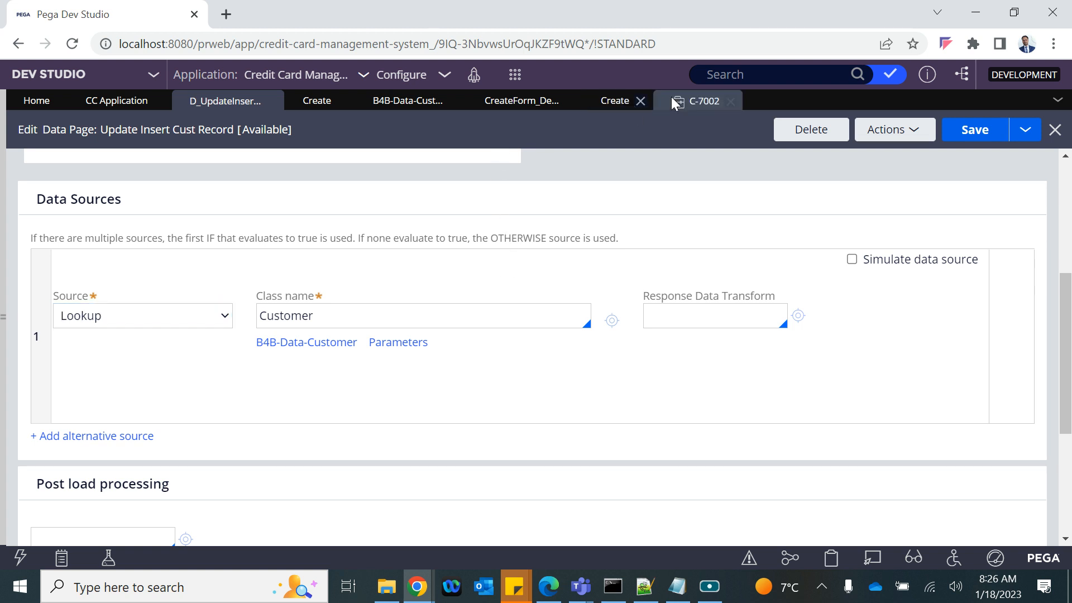
pyautogui.click(694, 101)
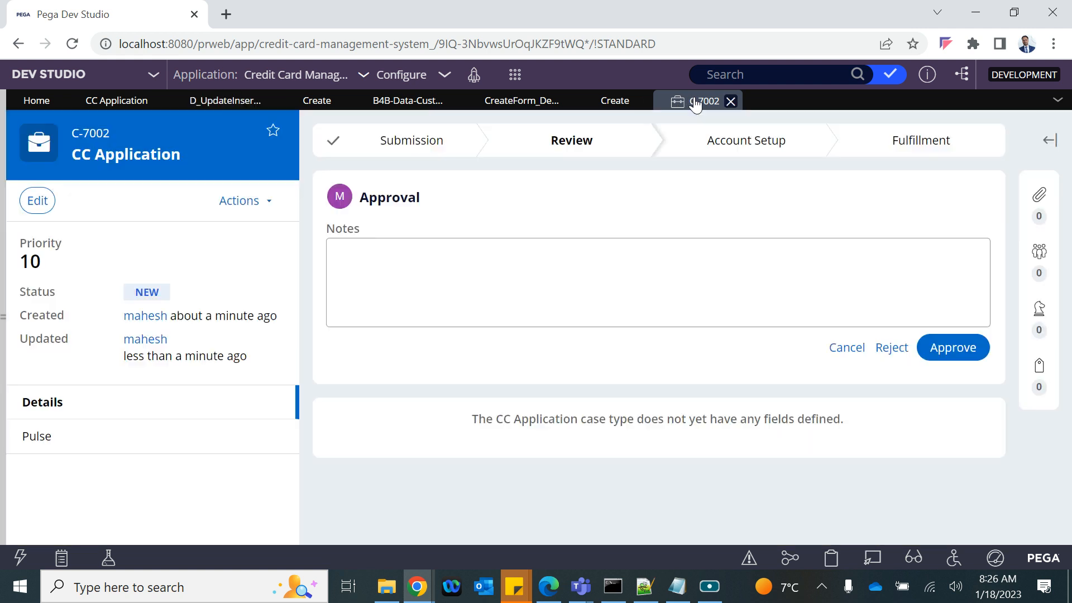
pyautogui.click(730, 102)
pyautogui.click(606, 109)
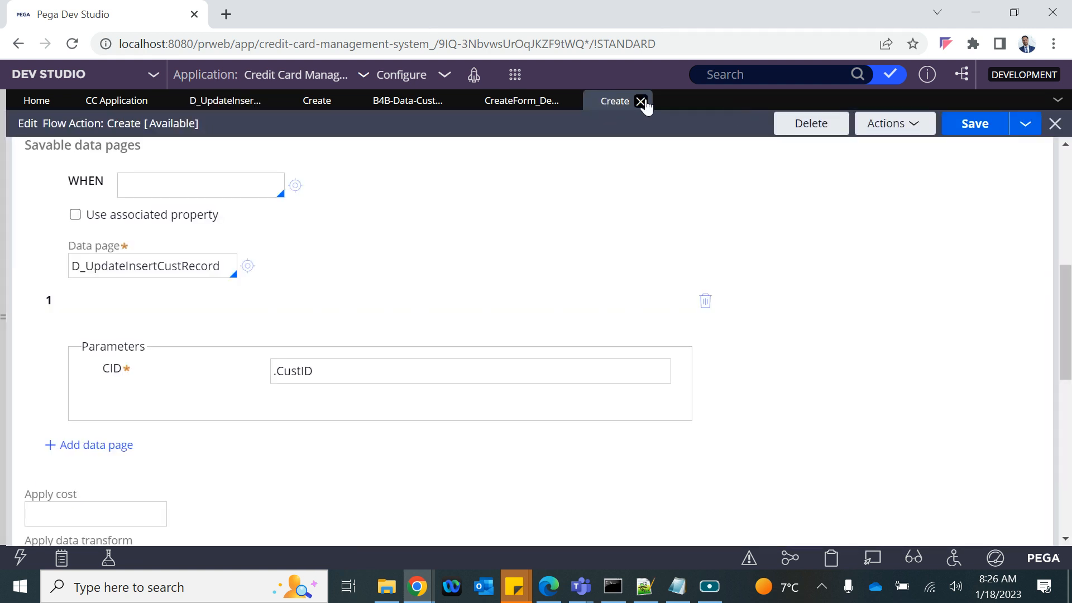
pyautogui.click(515, 74)
# Step: Start new CC Application case C-7003 and set New Cust to Yes
pyautogui.moveTo(614, 94)
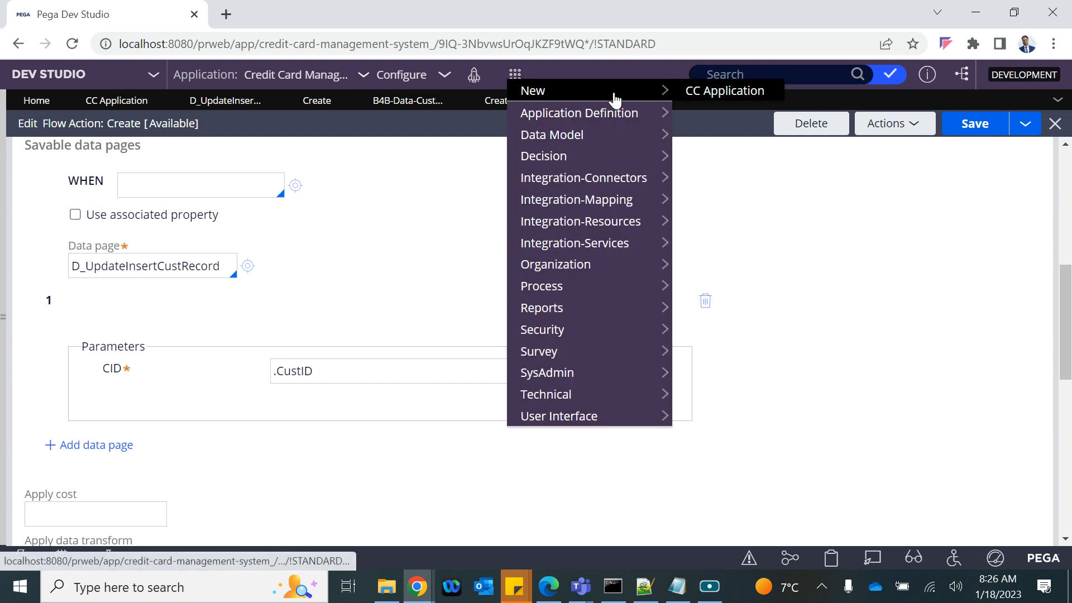
pyautogui.click(698, 90)
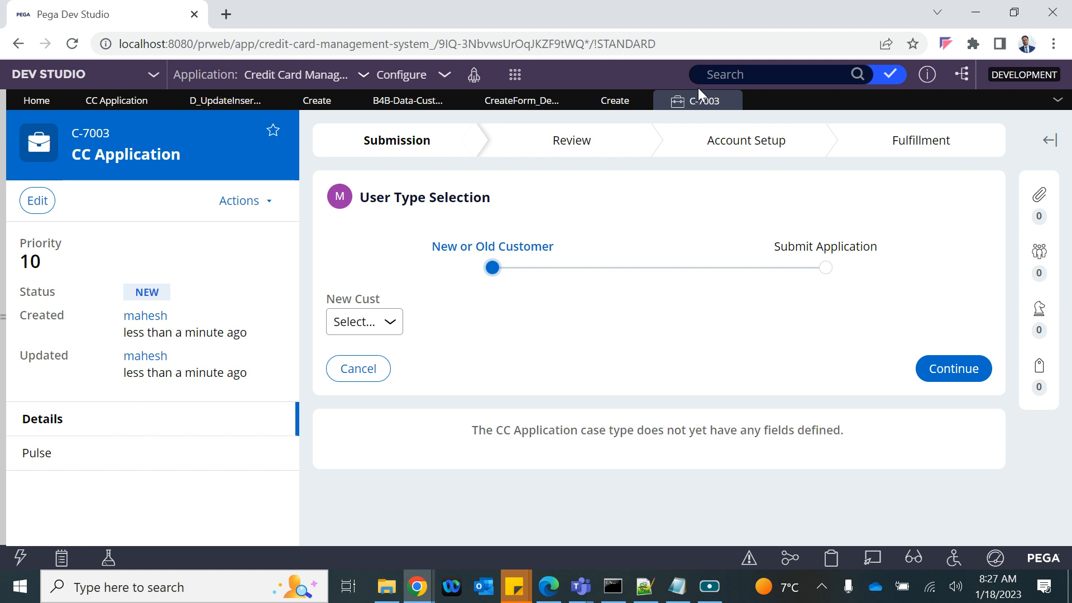
pyautogui.click(362, 317)
pyautogui.click(358, 324)
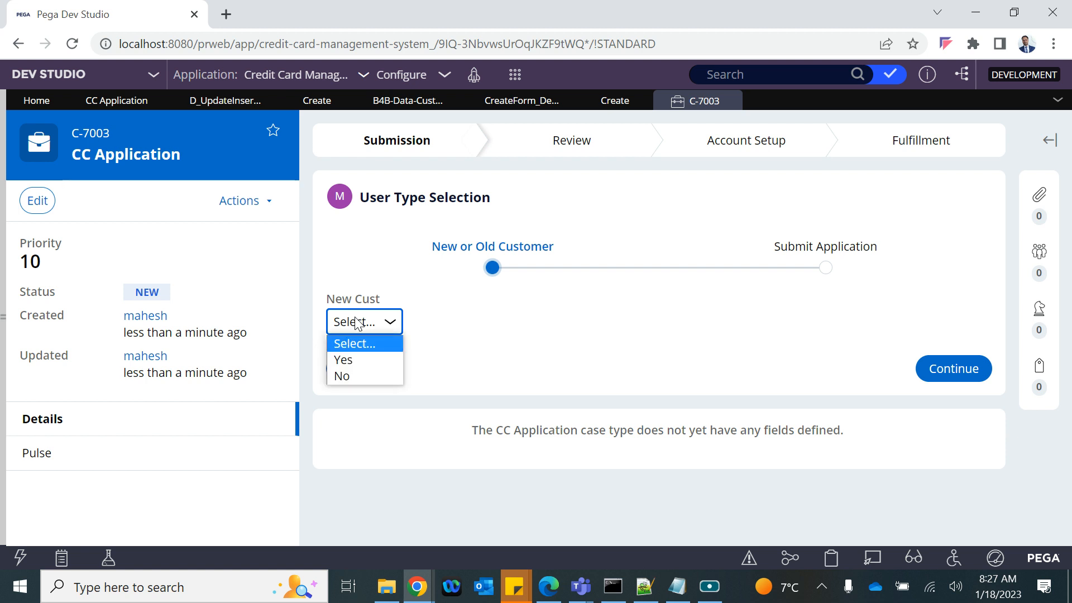
pyautogui.click(349, 362)
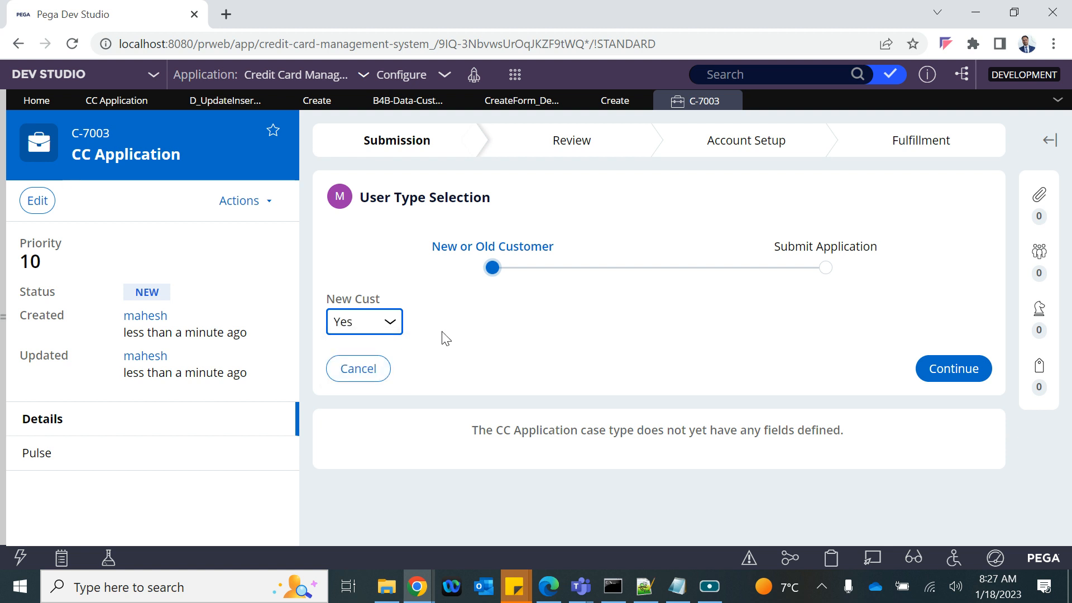
# Step: Switch New Cust to No to reveal Cust ID, then back to Yes to hide it
pyautogui.click(389, 322)
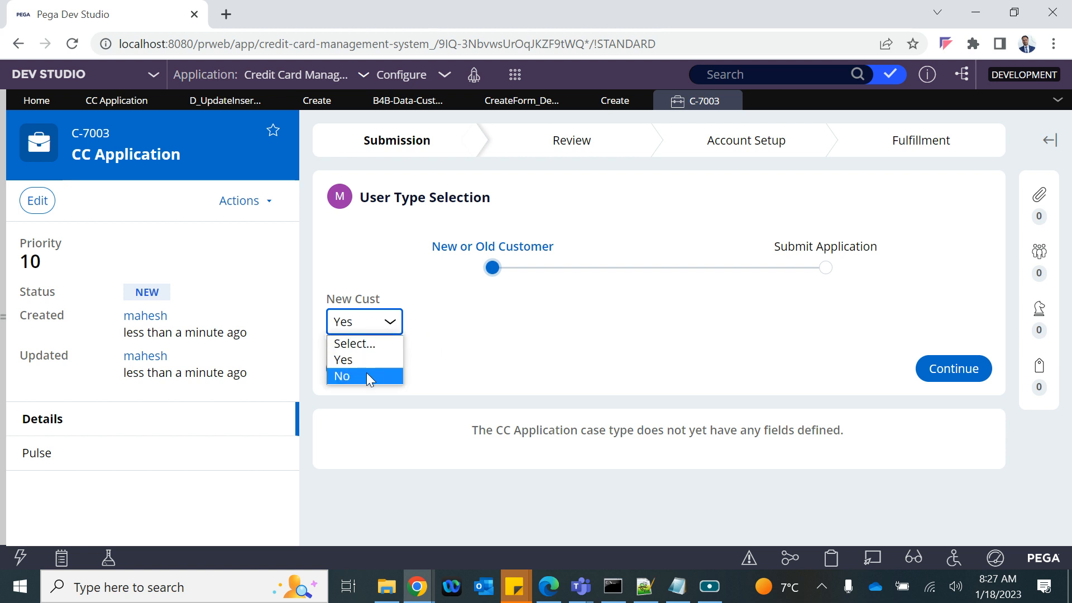
pyautogui.click(369, 374)
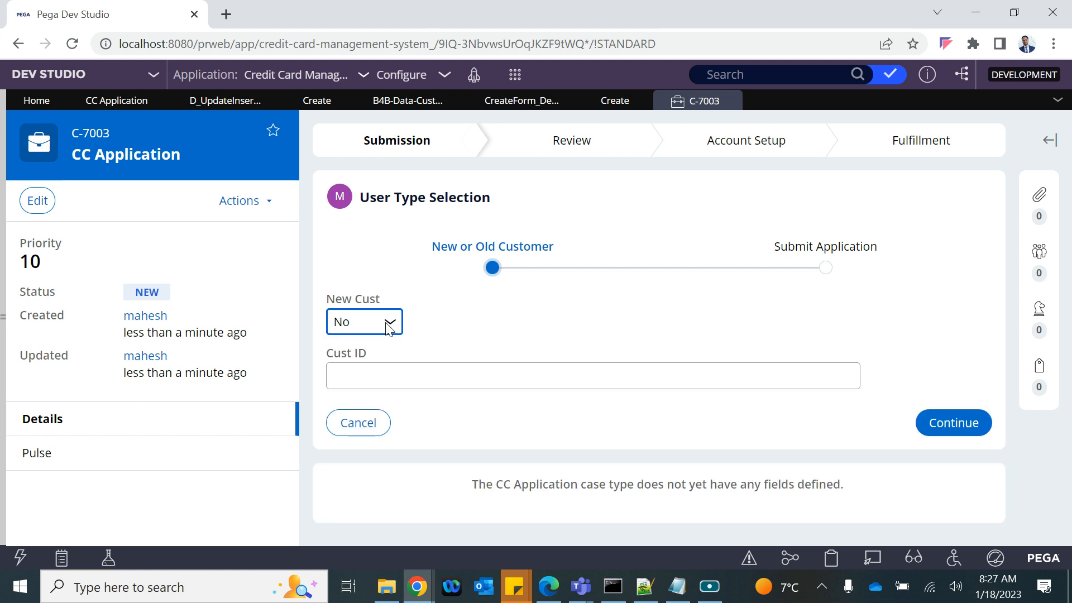
pyautogui.click(349, 366)
pyautogui.click(390, 322)
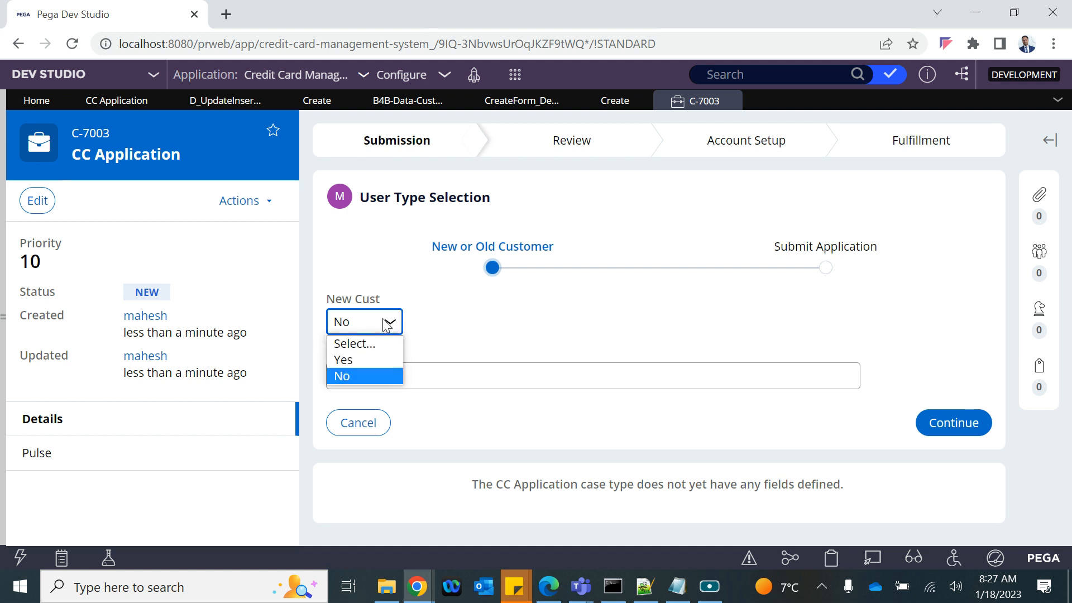
pyautogui.click(351, 359)
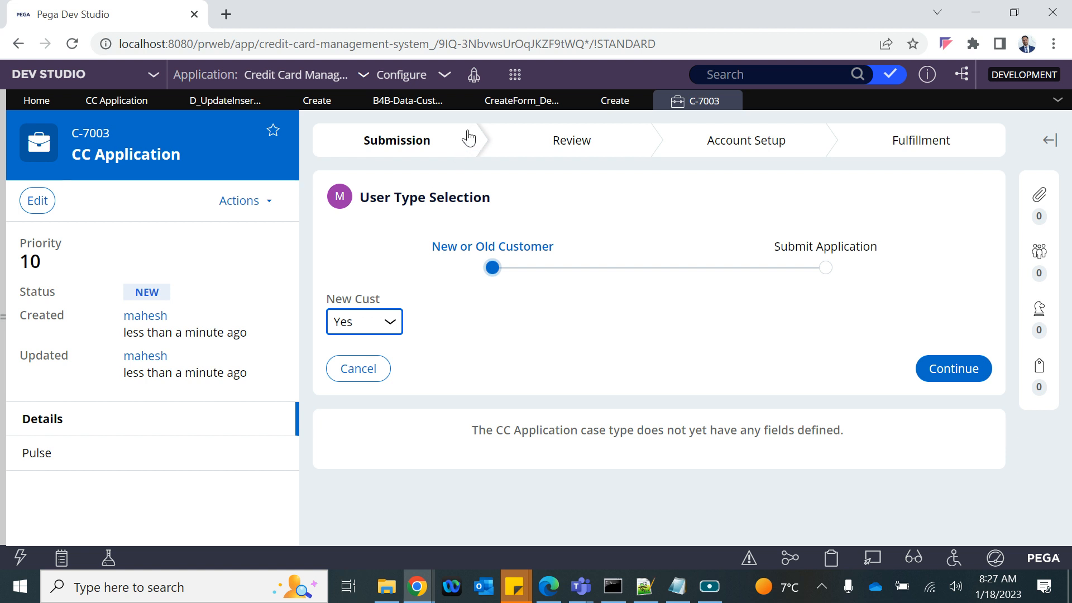
pyautogui.click(511, 104)
# Step: Open the UserTypeSelection section from the New or Old Customer step's flow action
pyautogui.click(136, 299)
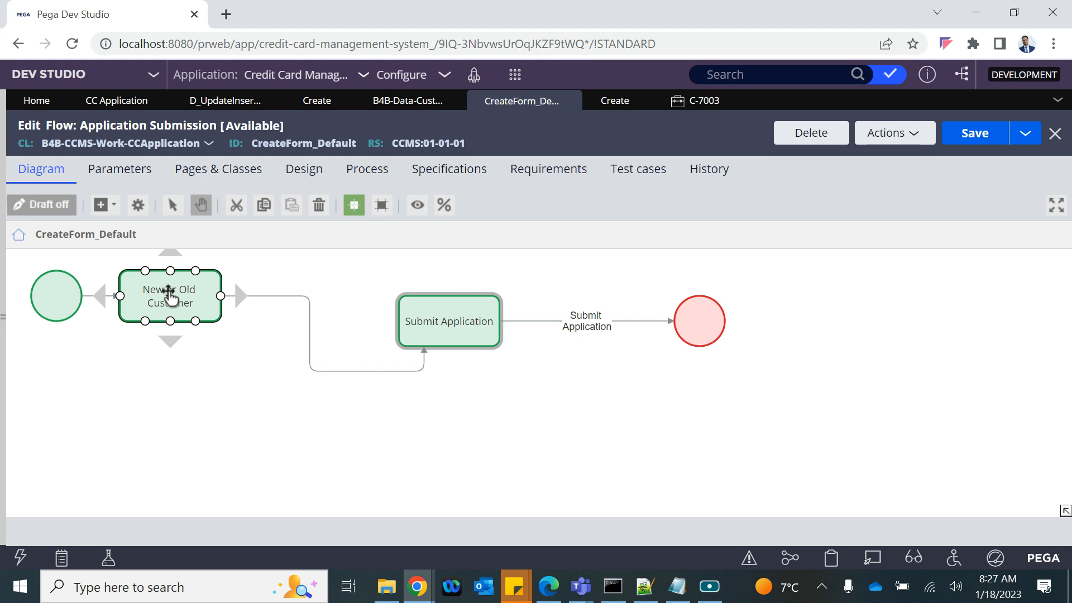
pyautogui.rightClick(144, 299)
pyautogui.click(211, 331)
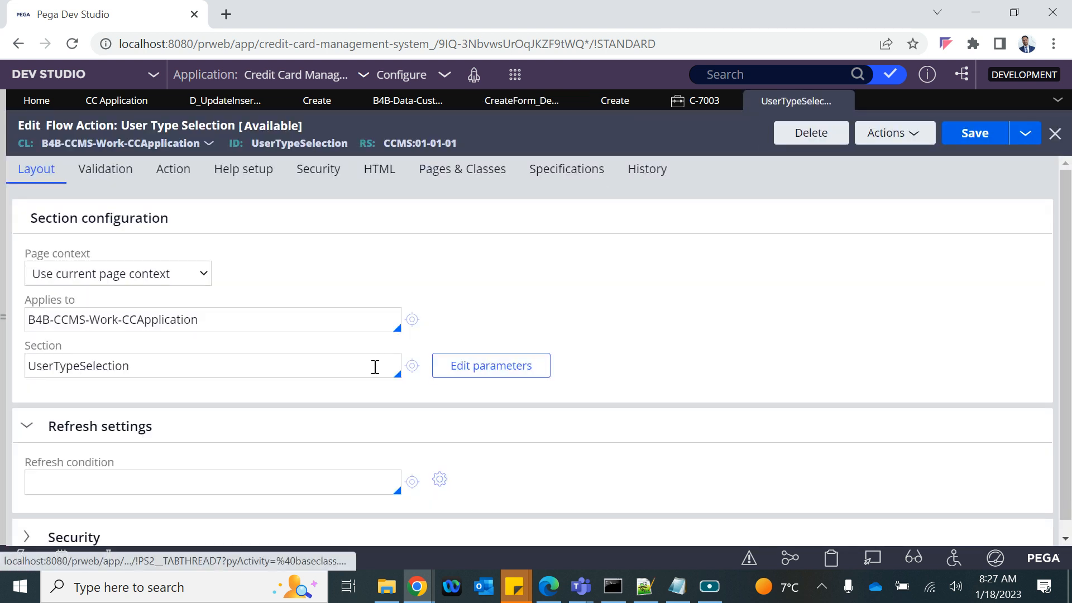
pyautogui.click(407, 369)
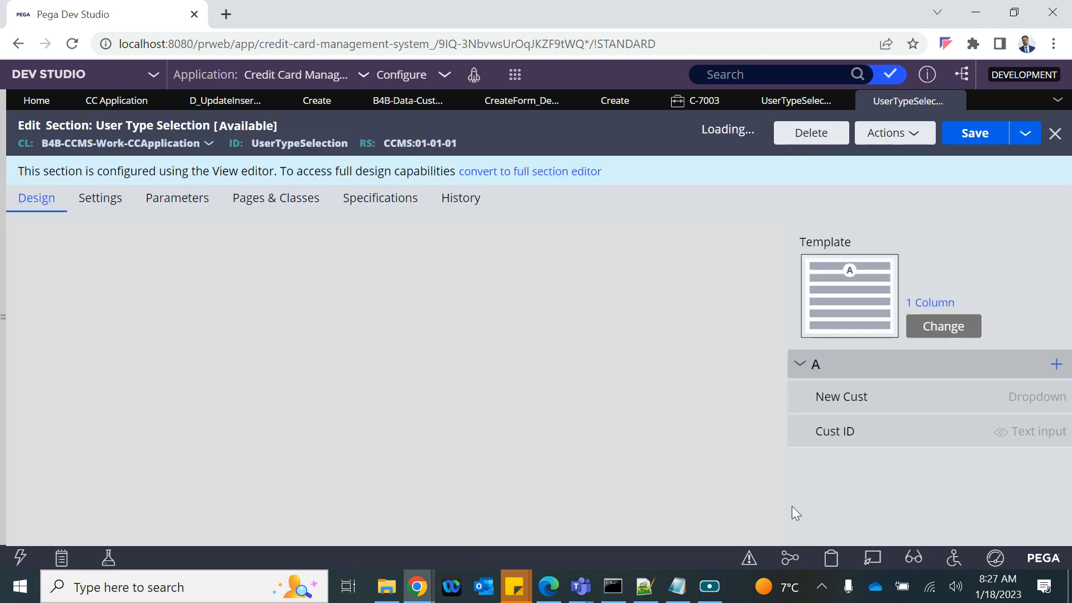
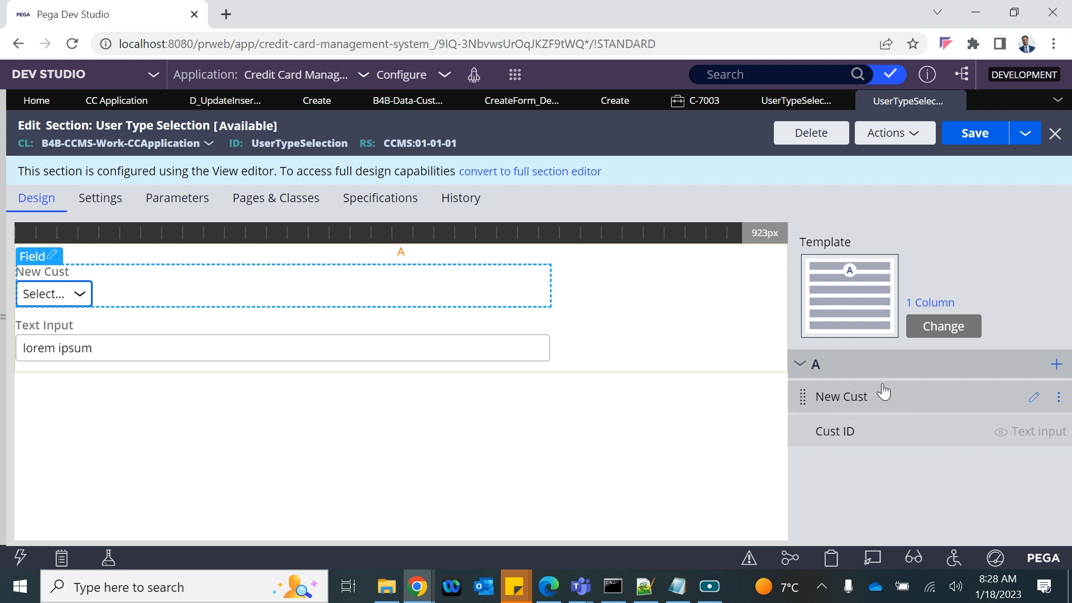
# Step: Create an action set on the New Cust dropdown triggered by the Change event
pyautogui.click(1034, 398)
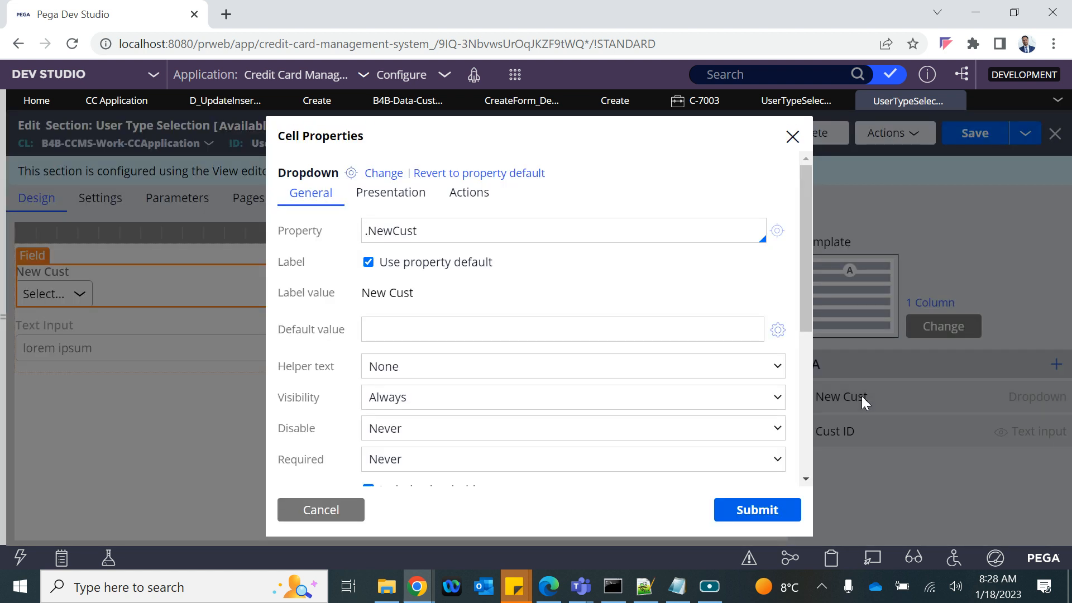
pyautogui.click(473, 200)
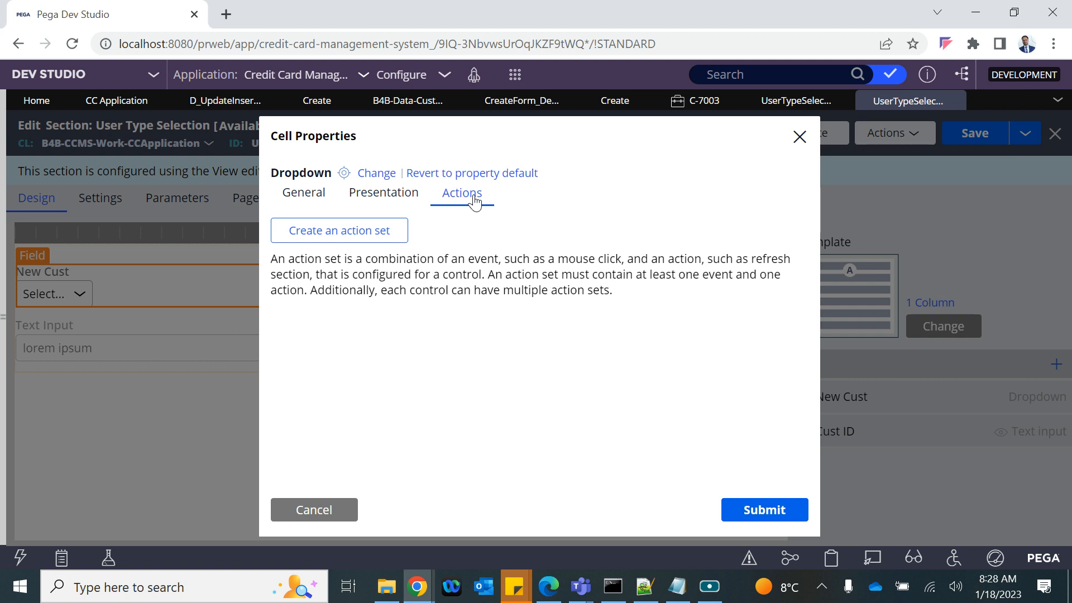
pyautogui.click(321, 239)
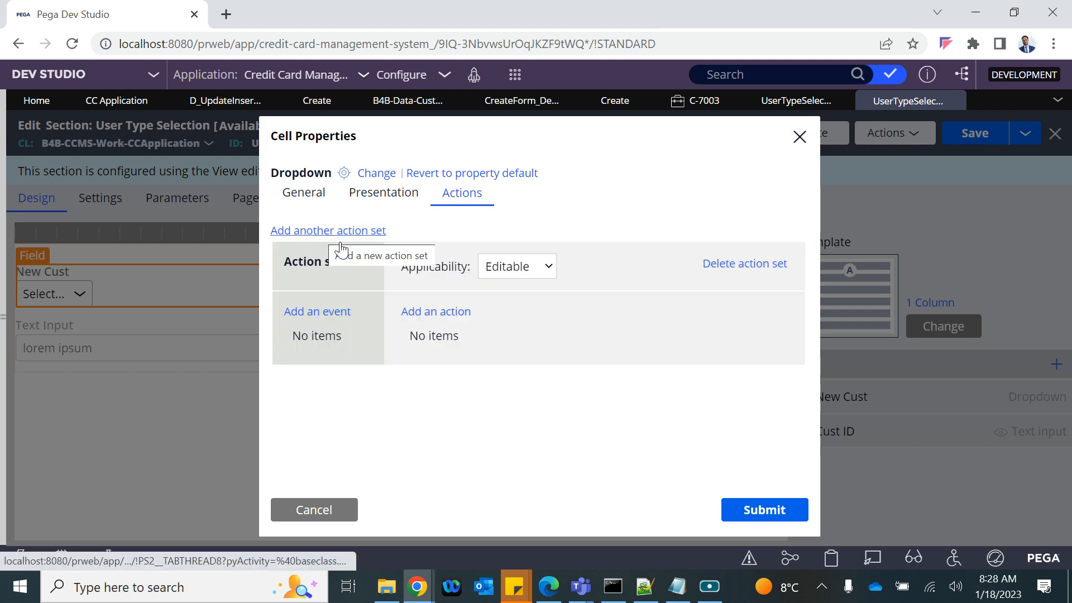
pyautogui.click(316, 312)
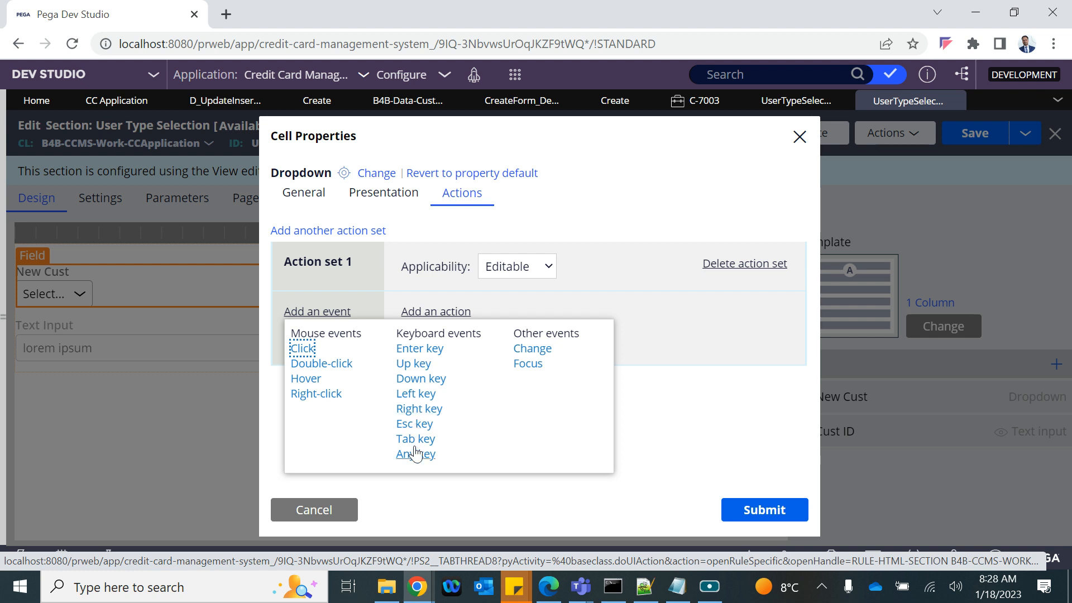
pyautogui.click(535, 349)
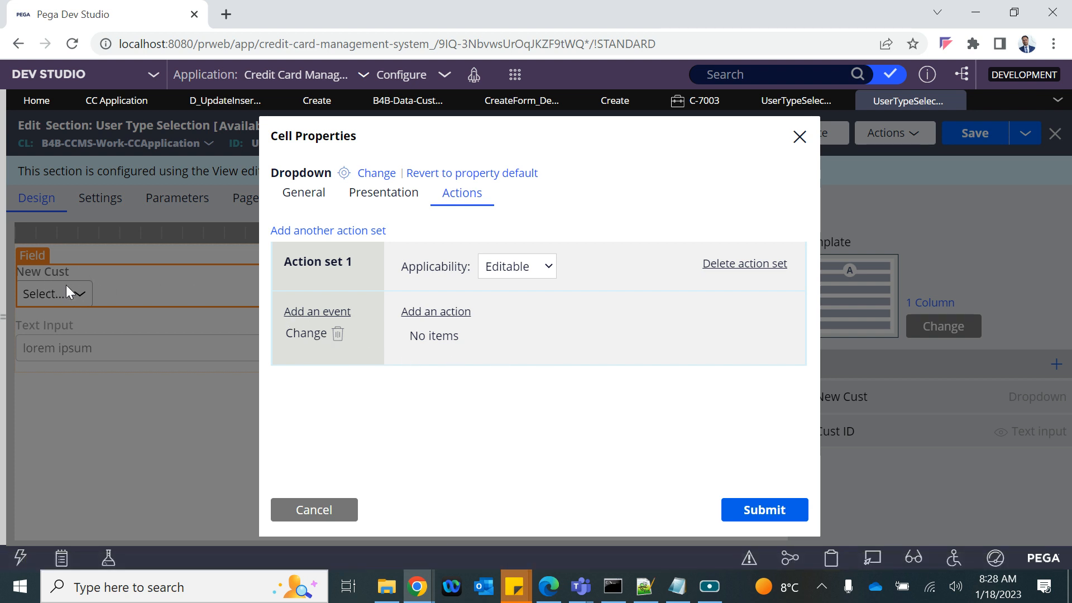
# Step: Add a Run data transform action and start entering the name SetReset
pyautogui.click(437, 313)
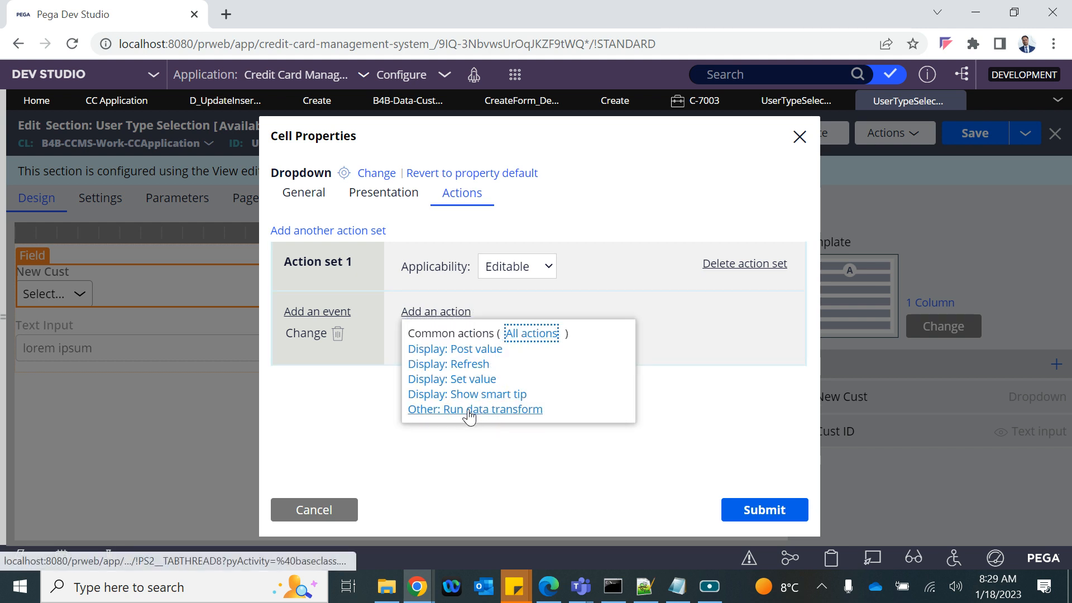
pyautogui.click(474, 410)
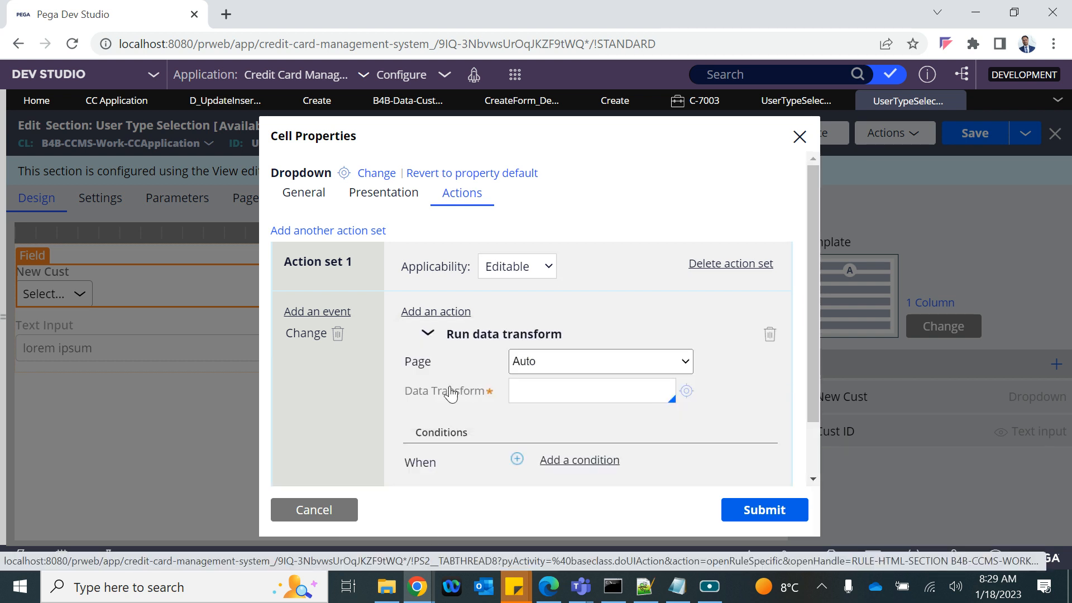
pyautogui.scroll(-2, 378, 378)
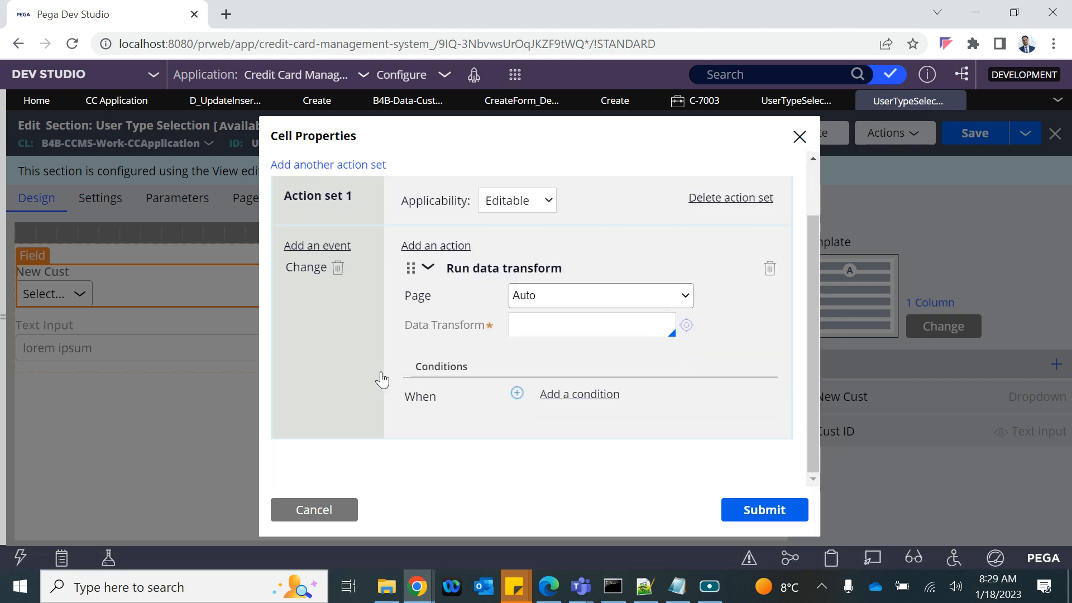
pyautogui.click(549, 324)
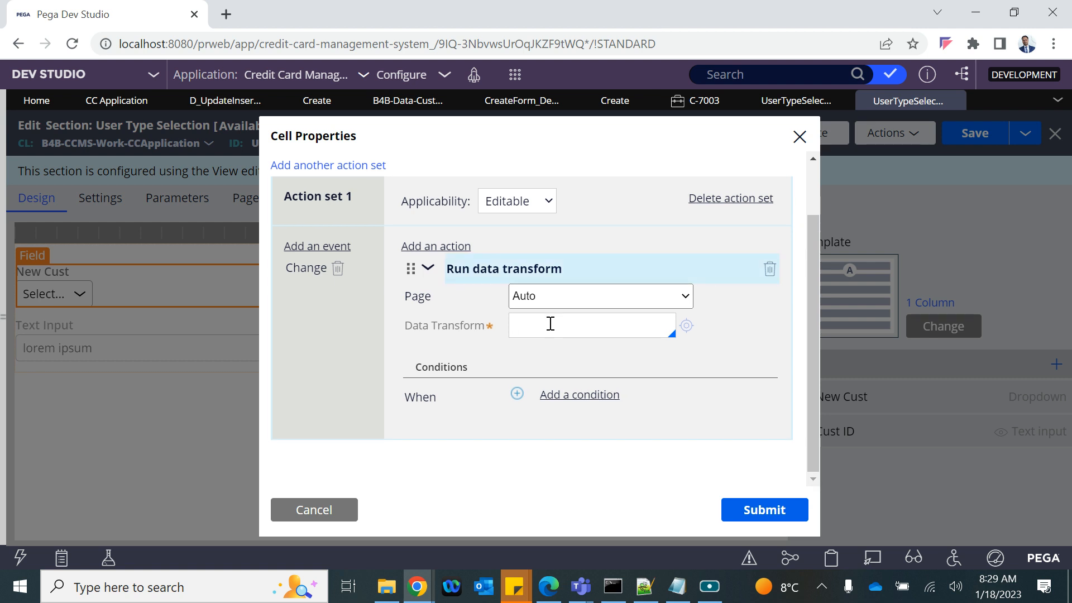
pyautogui.write('SetReset')
# Step: Complete the name SetResetCustID and create the new data transform record
pyautogui.write('CustID')
pyautogui.click(687, 326)
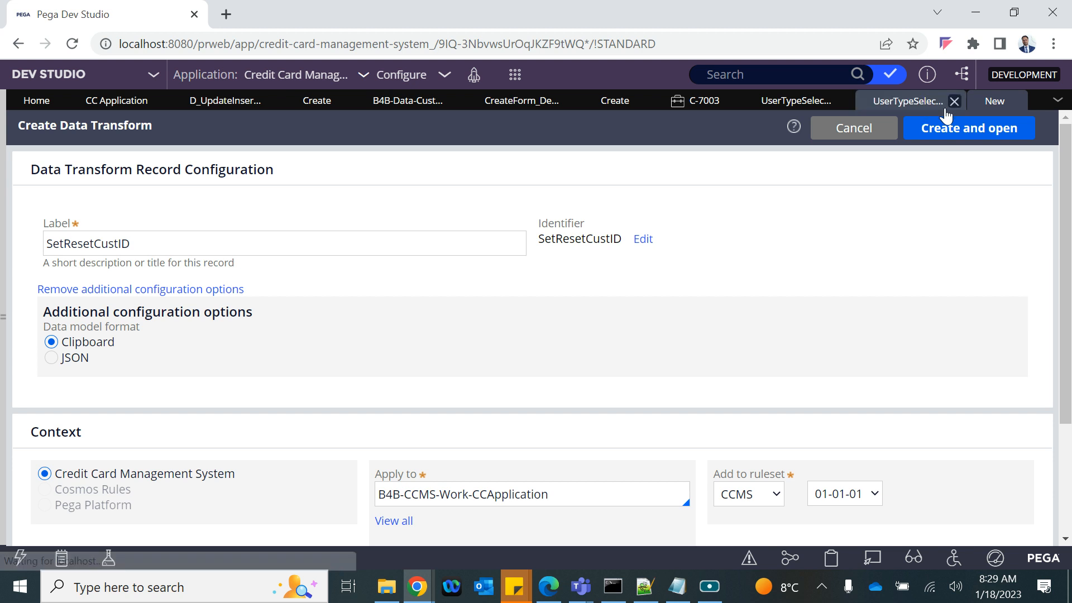
pyautogui.click(956, 129)
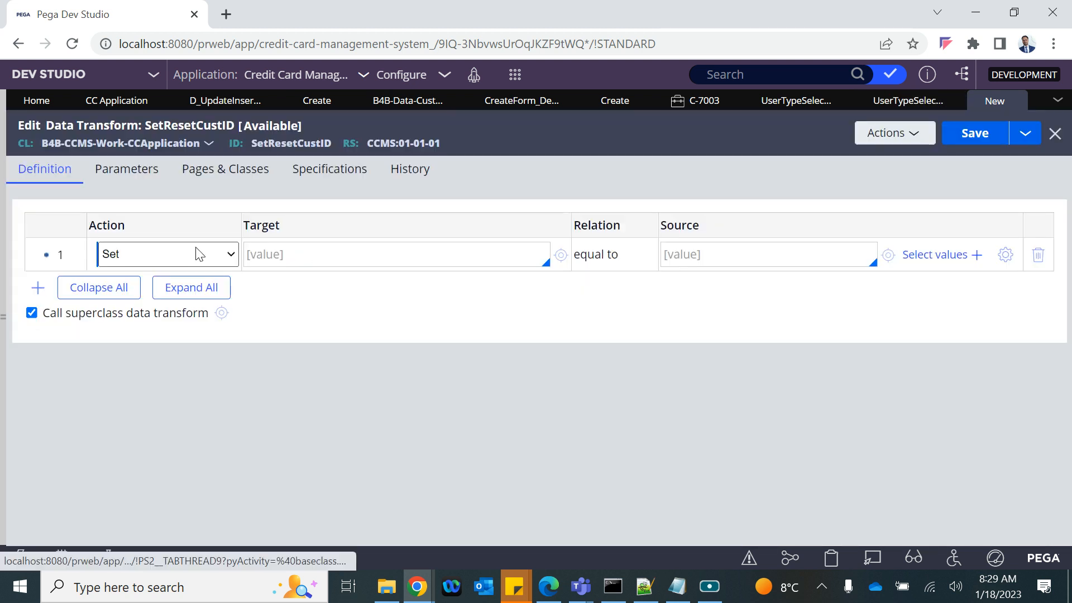
# Step: Make row 1 a When step with condition .NewCust=="Yes"
pyautogui.click(199, 255)
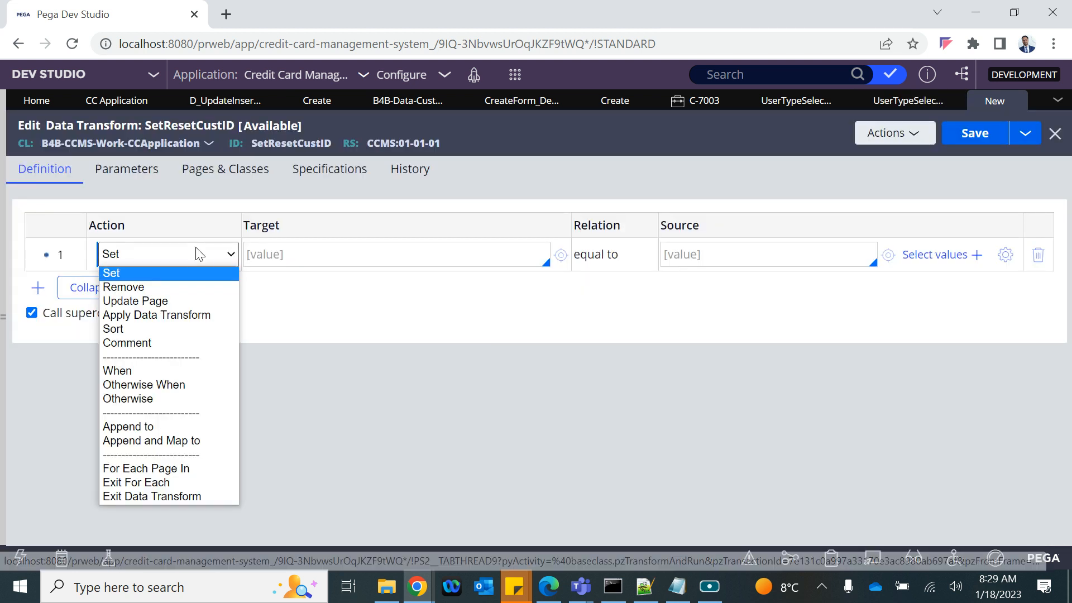
pyautogui.click(146, 369)
pyautogui.write('.')
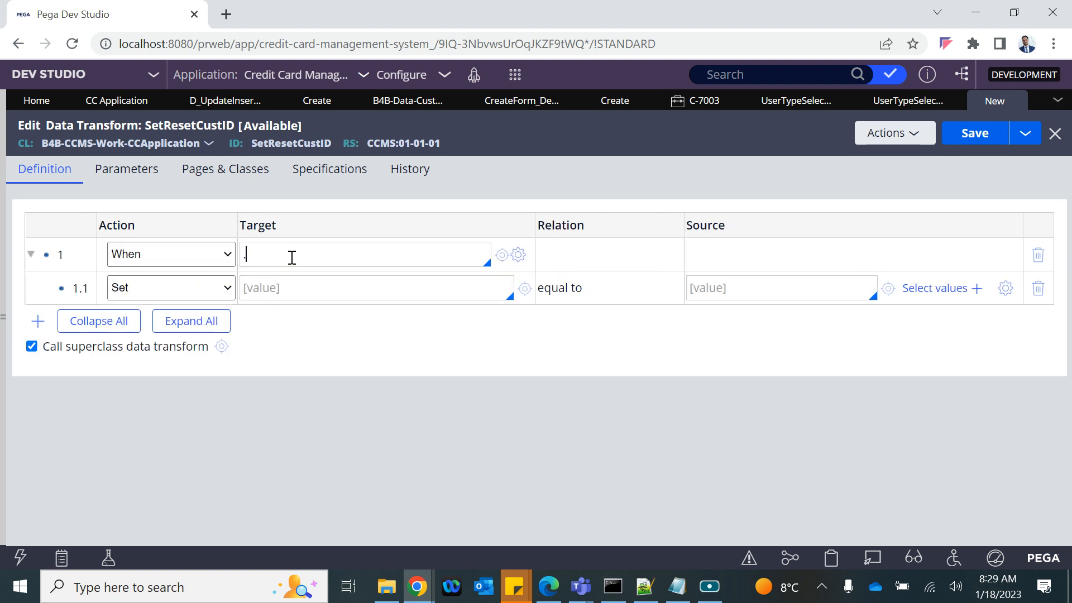
pyautogui.press('Down')
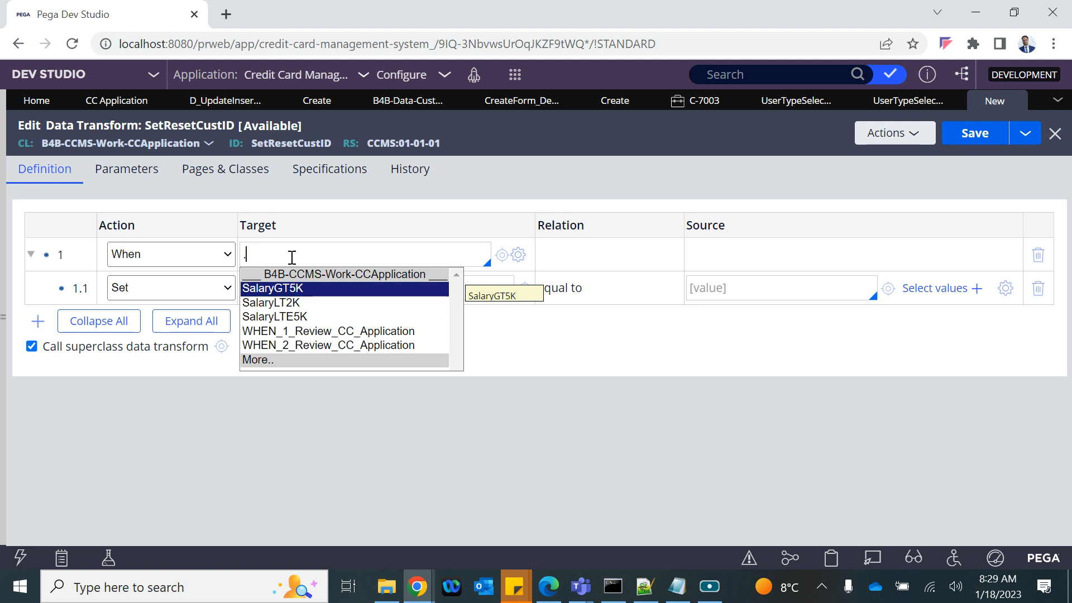
pyautogui.write('N')
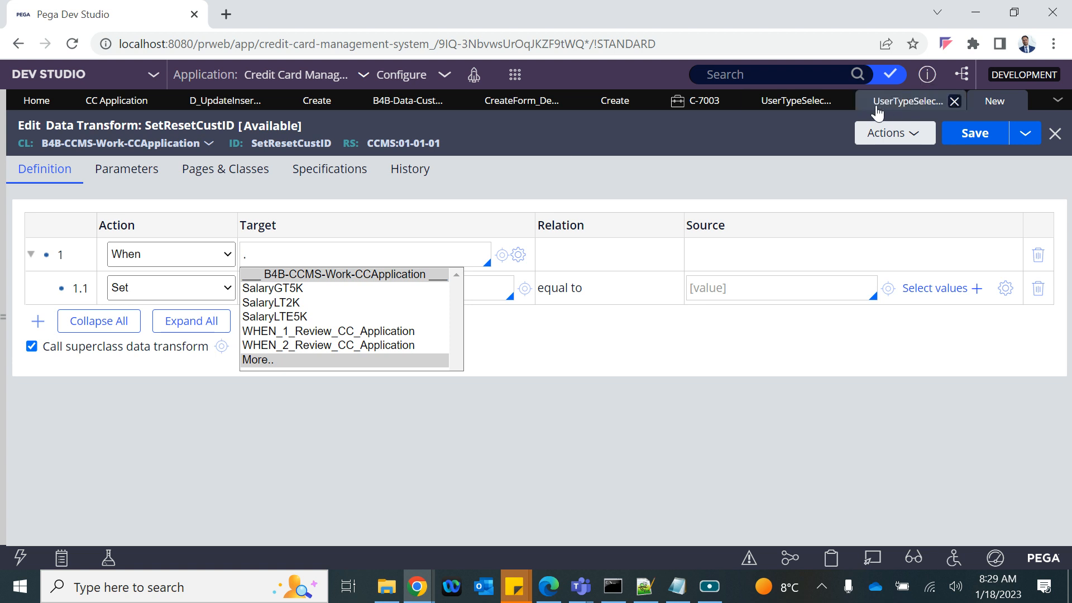
pyautogui.click(909, 102)
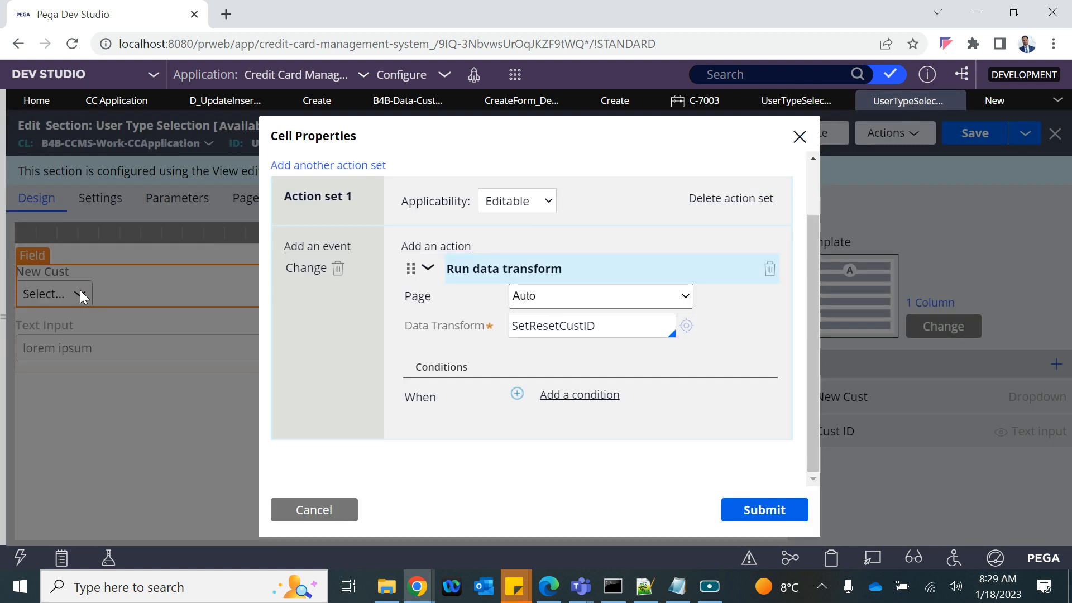
pyautogui.click(989, 102)
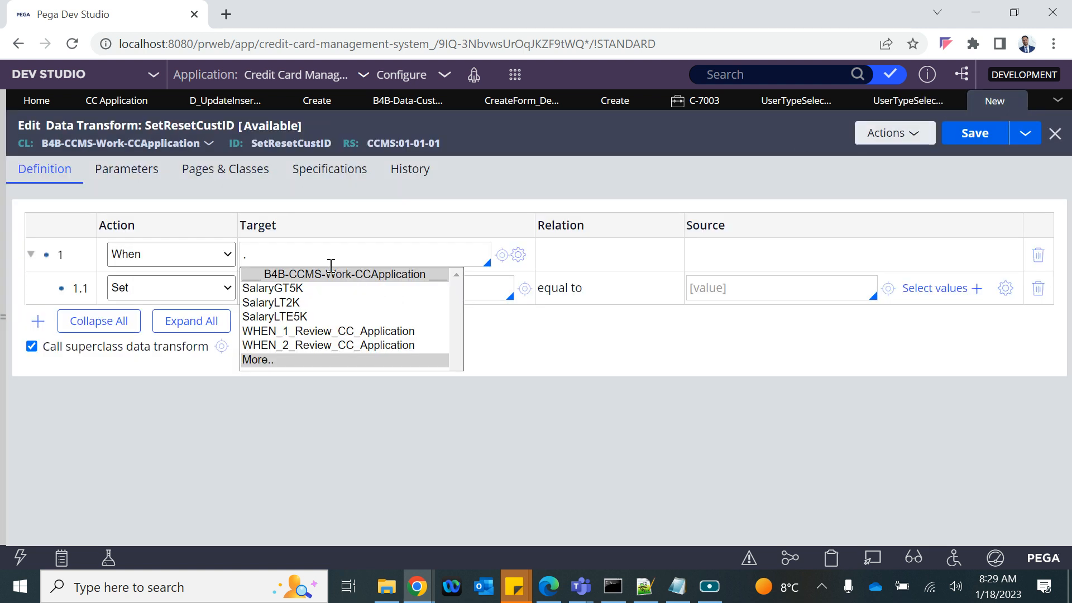
pyautogui.click(274, 254)
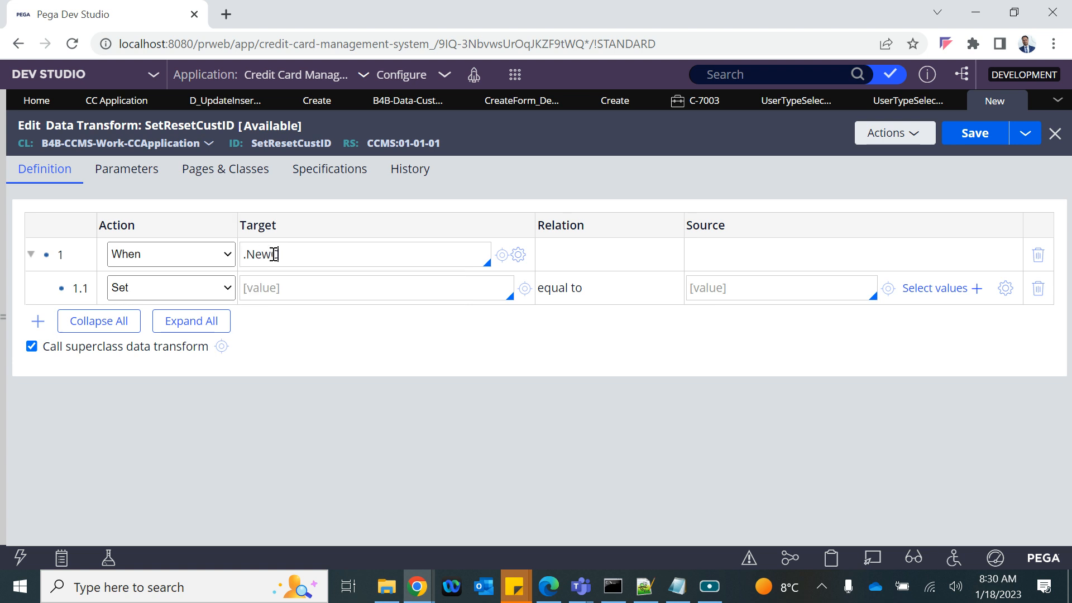
pyautogui.write('NewCust==')
pyautogui.write('"Ye"')
pyautogui.press('Left')
pyautogui.write('Ye')
# Step: Set row 1.1's target to .CustID and open the Expression builder for its source
pyautogui.click(295, 285)
pyautogui.write('.')
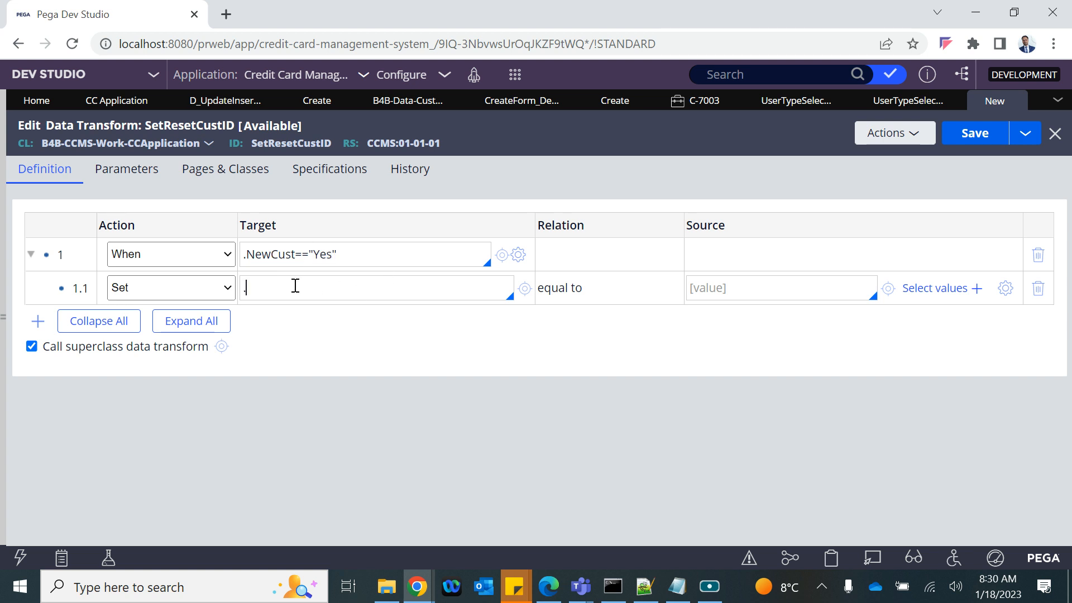
pyautogui.press('Down')
pyautogui.press('Down')
pyautogui.press('Down')
pyautogui.press('Return')
pyautogui.click(738, 289)
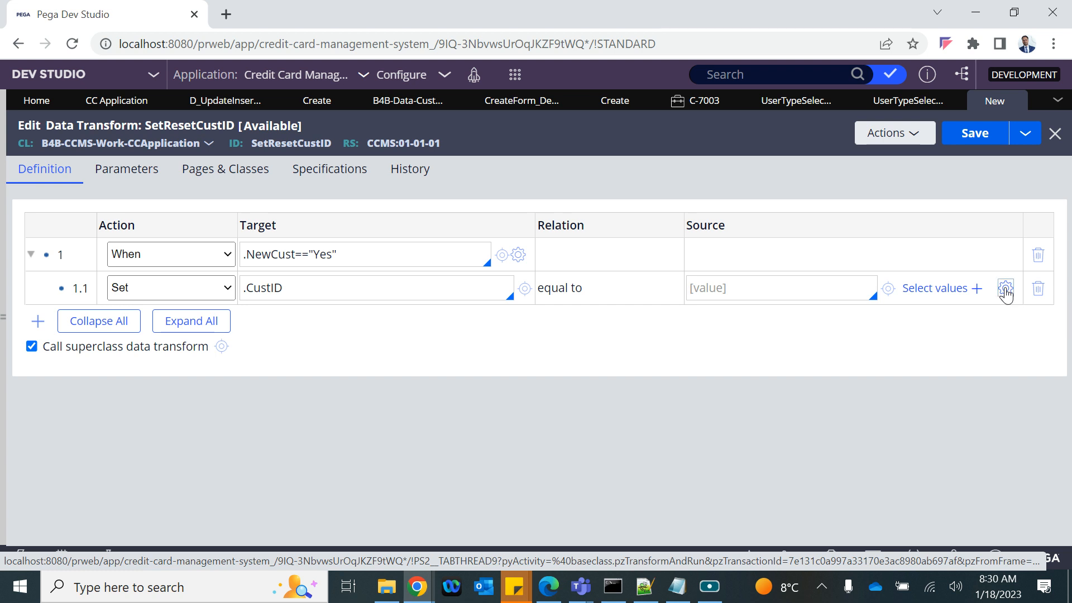
pyautogui.click(1005, 288)
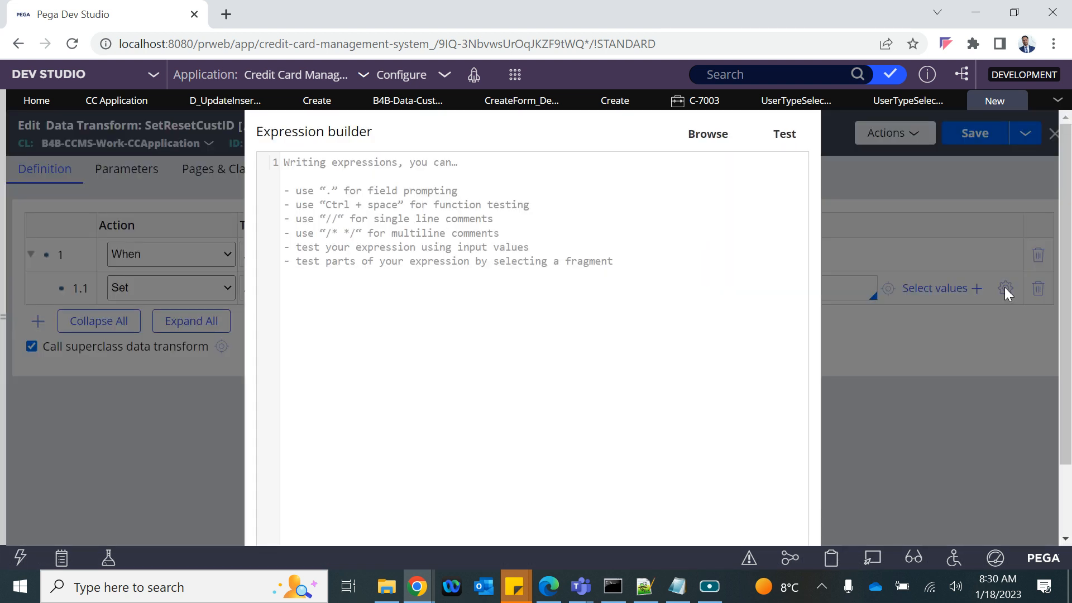
pyautogui.click(707, 137)
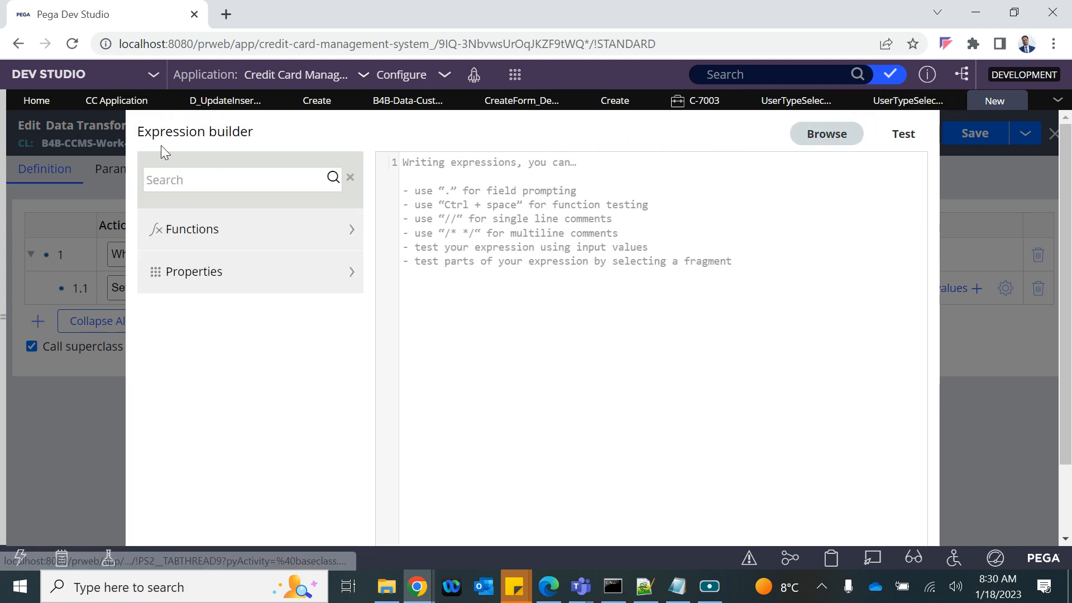
pyautogui.click(169, 183)
pyautogui.write('generate')
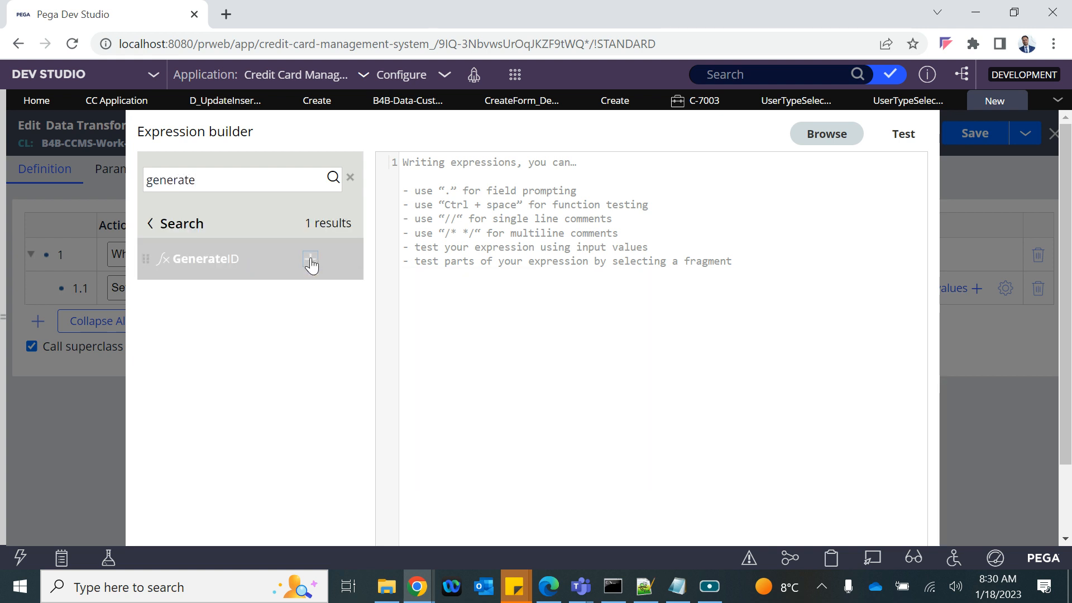
pyautogui.click(309, 262)
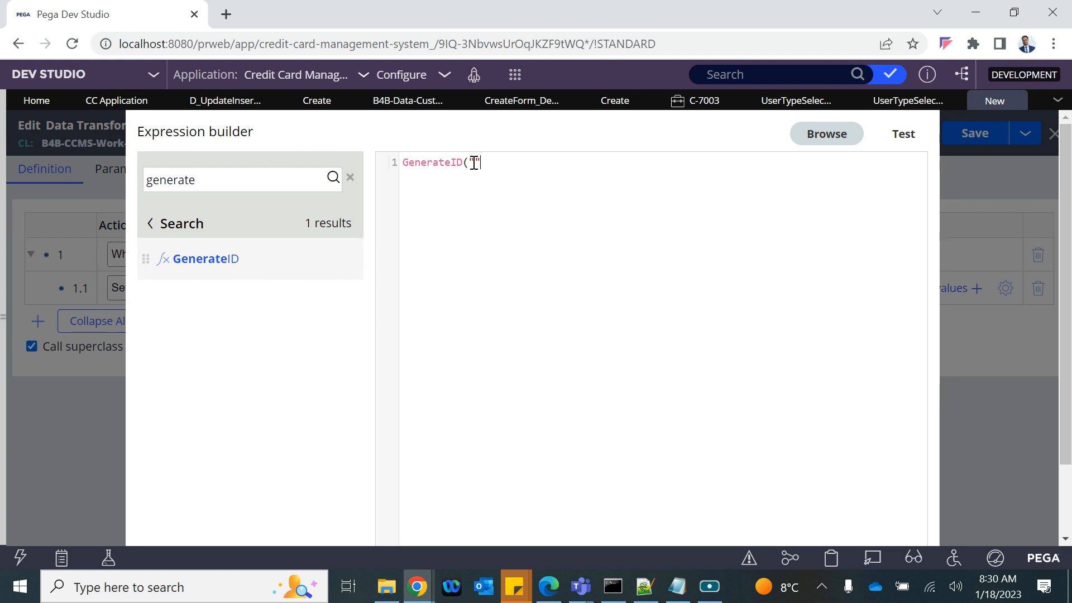
pyautogui.write('C"')
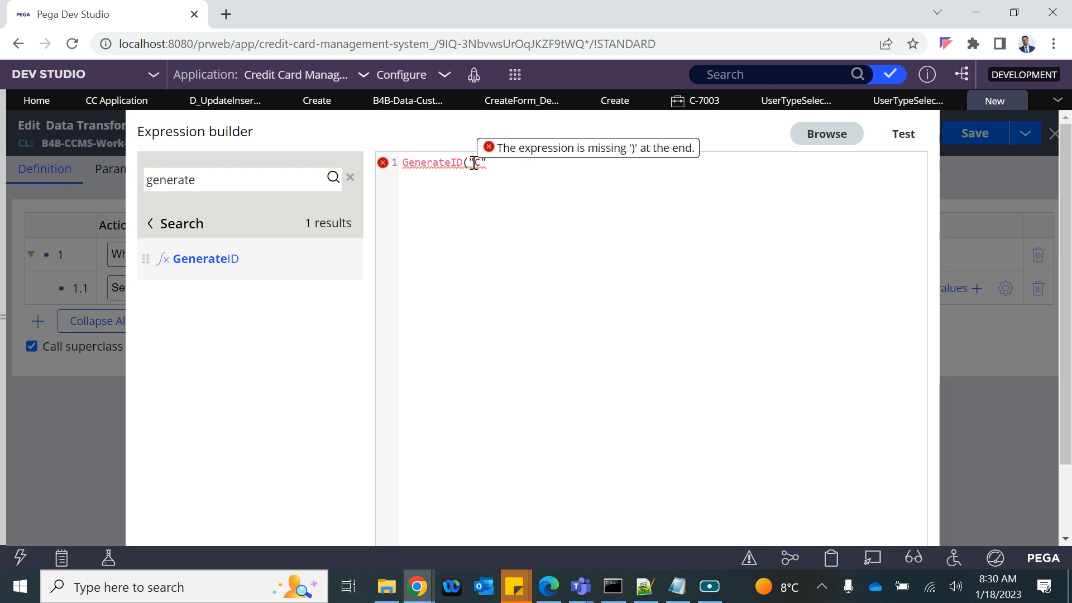
pyautogui.write(')')
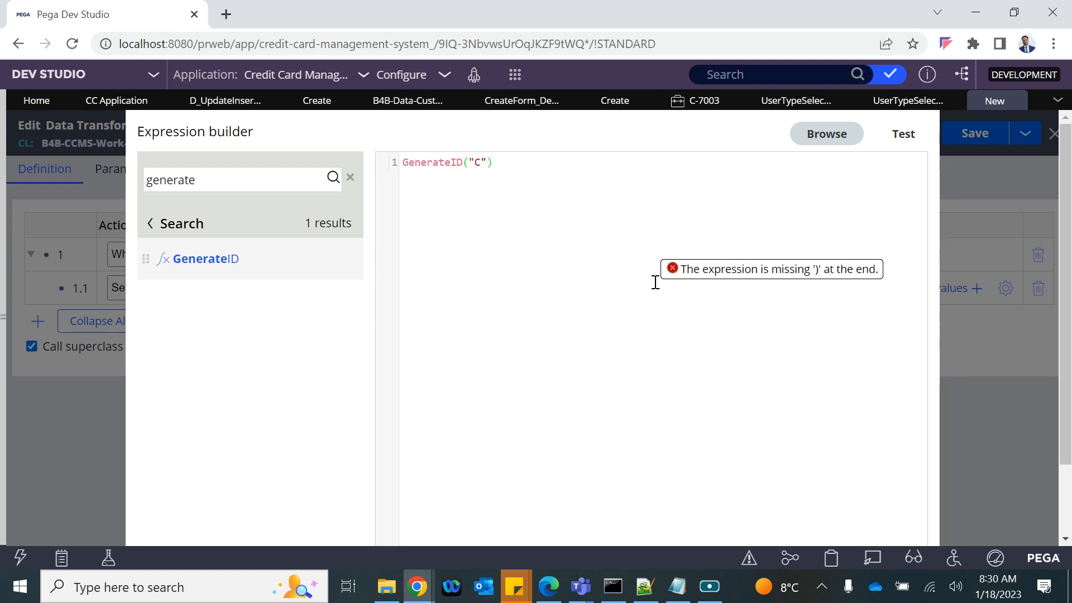
pyautogui.click(899, 136)
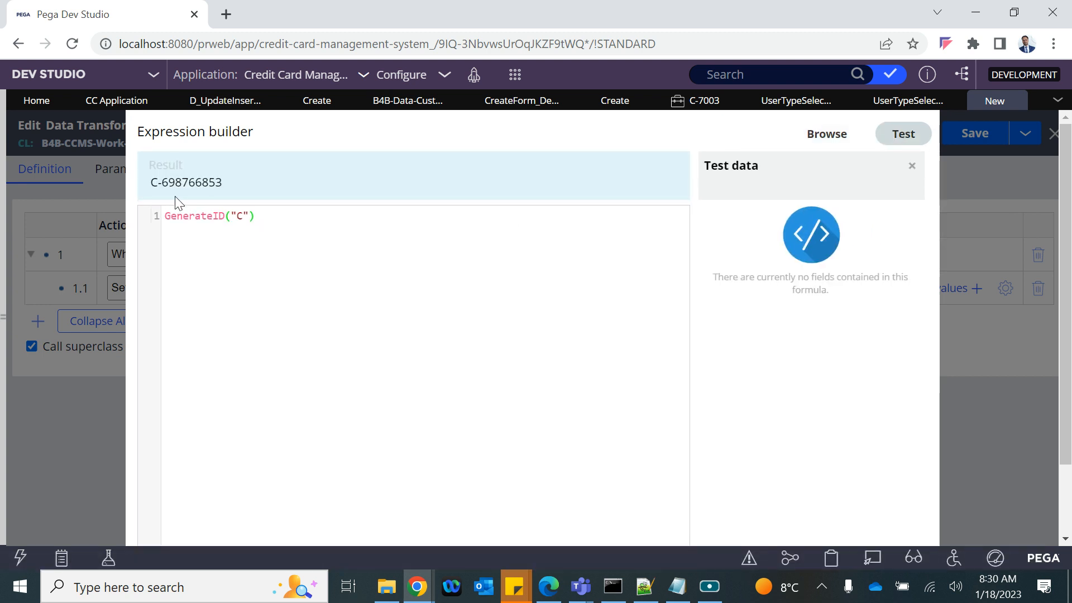
pyautogui.moveTo(159, 186); pyautogui.dragTo(221, 186)
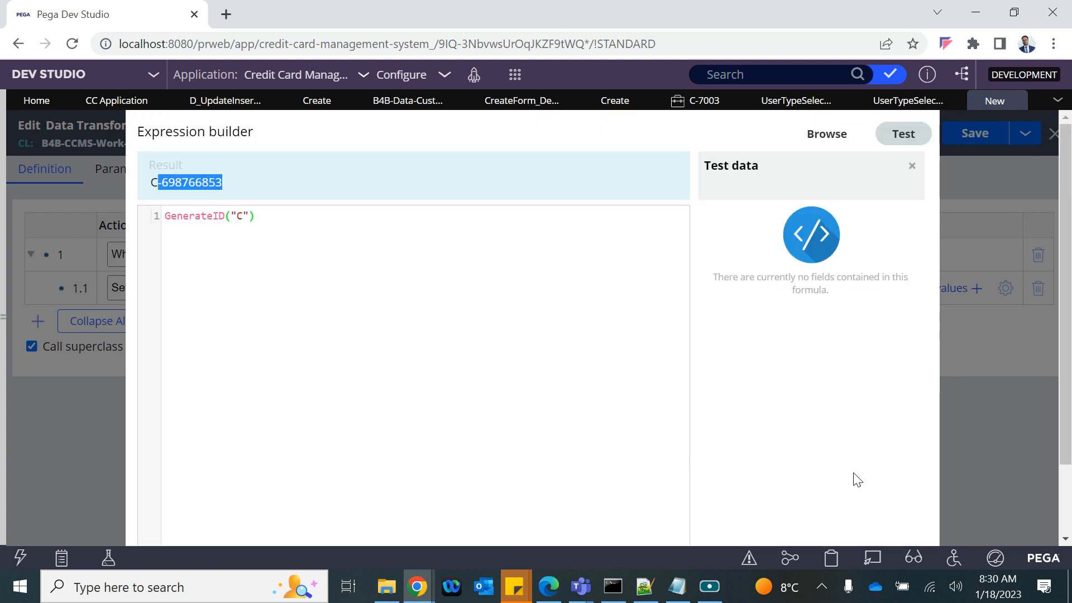
pyautogui.scroll(-2, 857, 479)
pyautogui.click(861, 515)
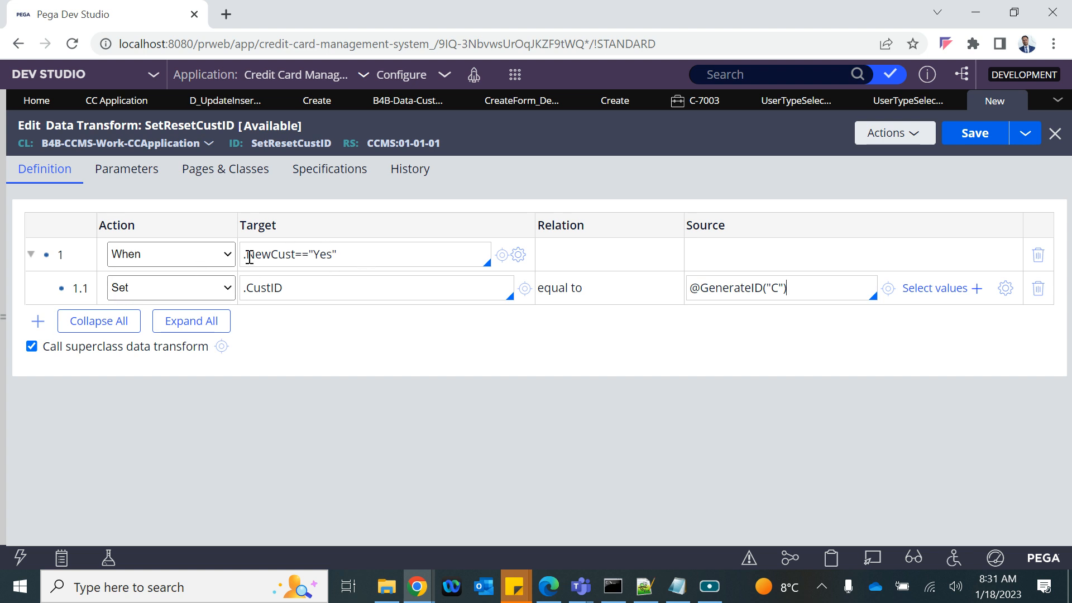
# Step: Add an Otherwise row 2 whose child step removes .CustID
pyautogui.press('Return')
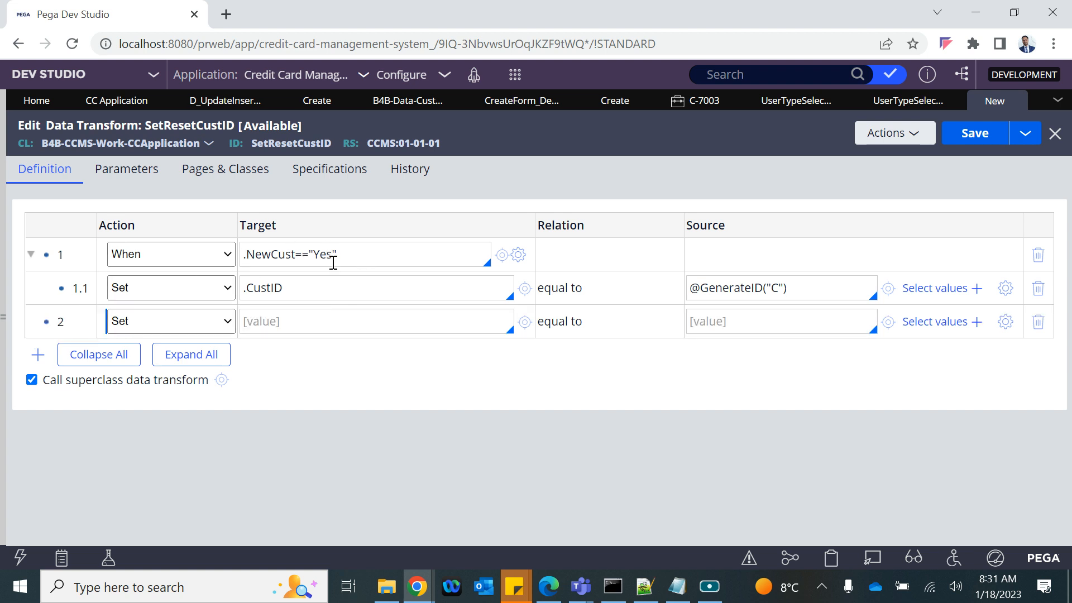
pyautogui.click(157, 321)
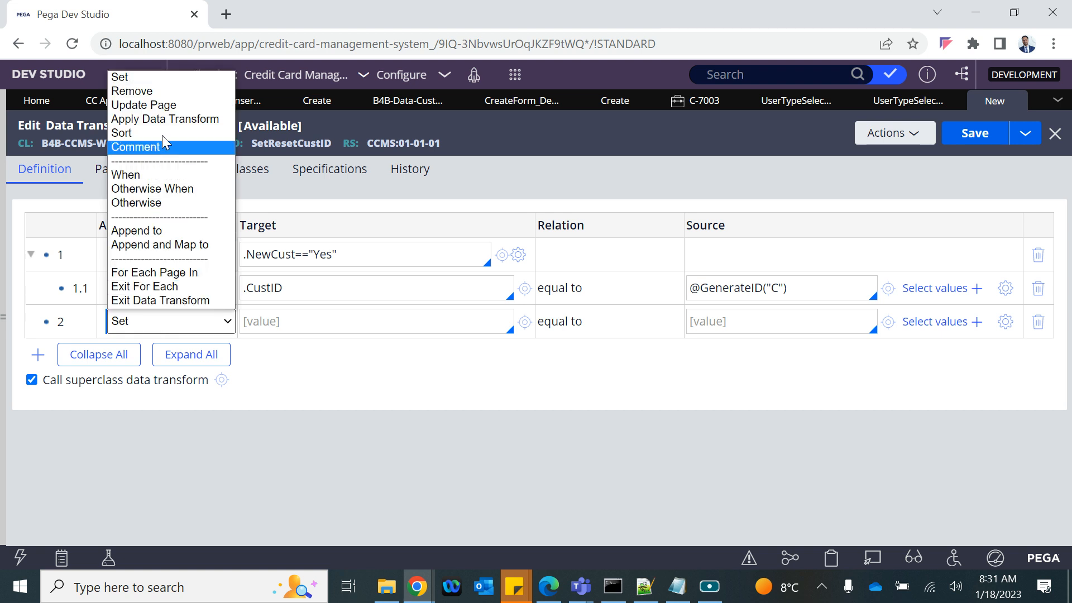
pyautogui.click(137, 203)
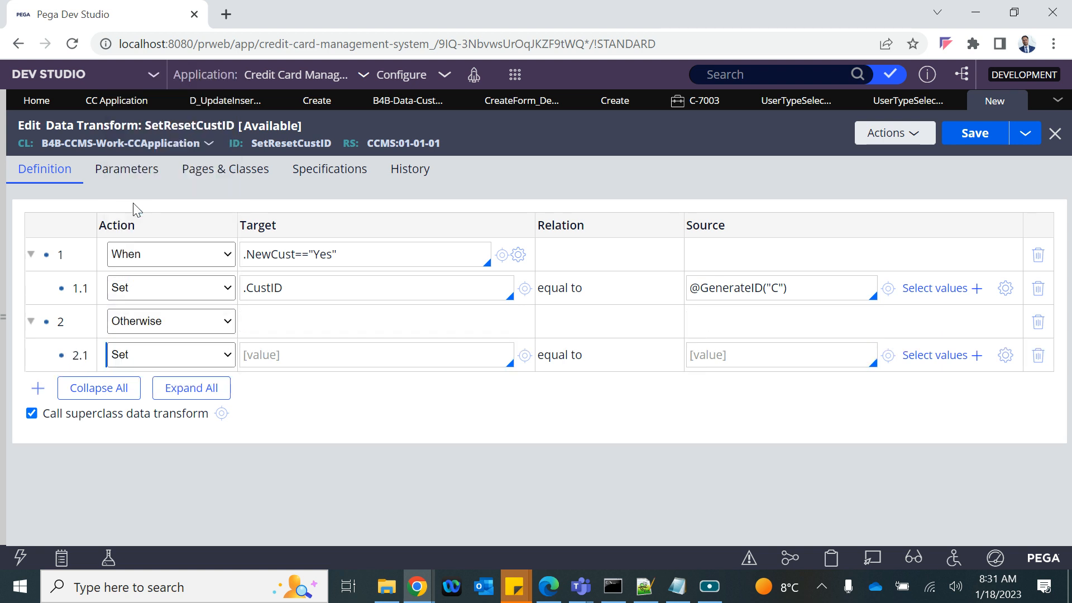
pyautogui.click(219, 356)
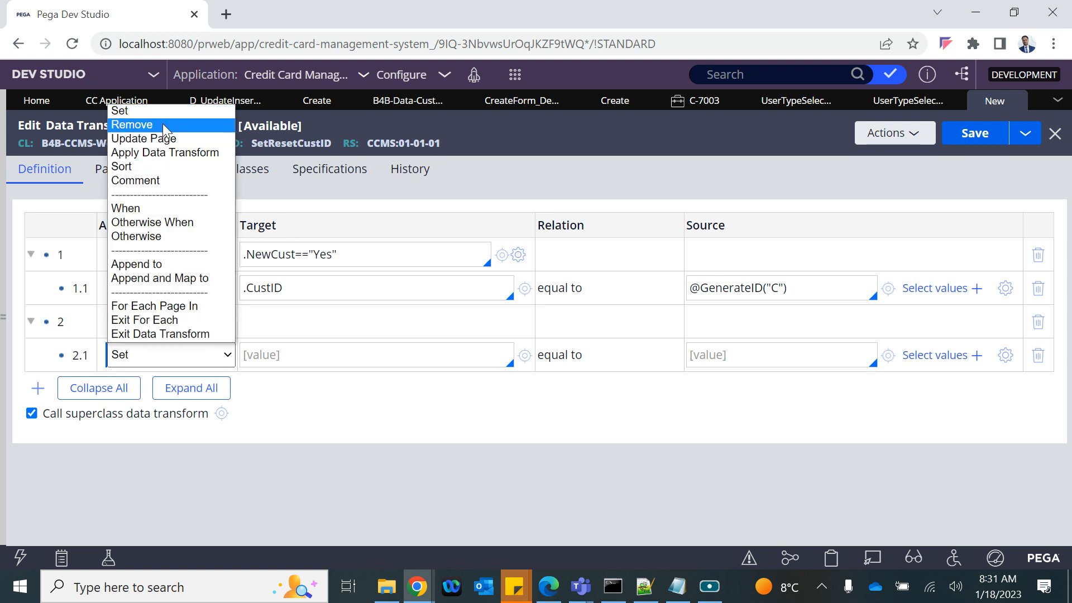
pyautogui.click(132, 125)
pyautogui.doubleClick(283, 284)
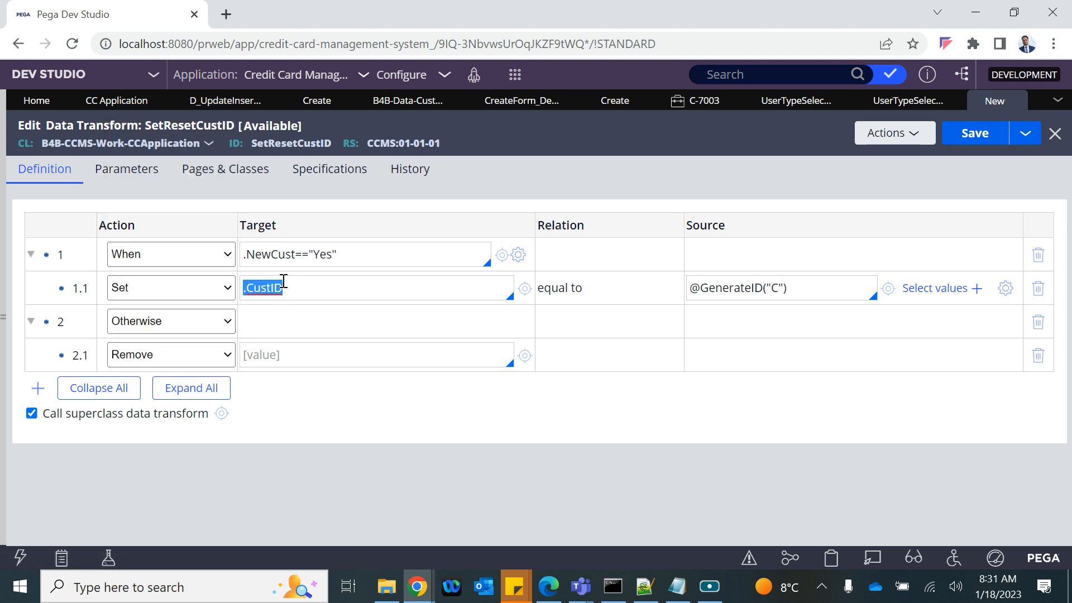
pyautogui.hotkey('ctrl', 'c')
pyautogui.click(285, 355)
pyautogui.hotkey('ctrl', 'v')
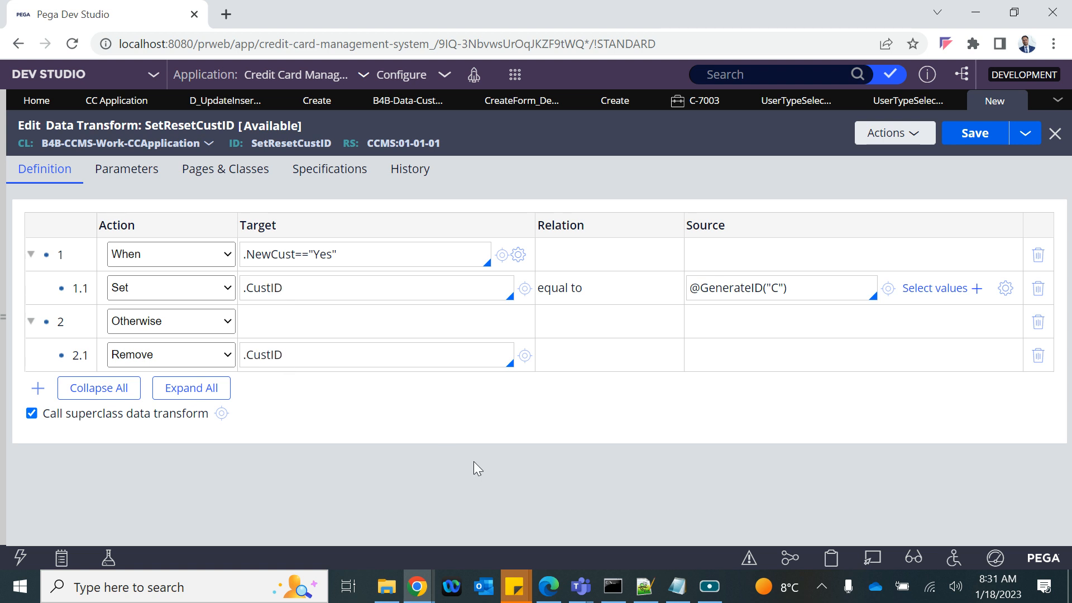
# Step: Save SetResetCustID and submit the New Cust dropdown's action settings
pyautogui.click(984, 140)
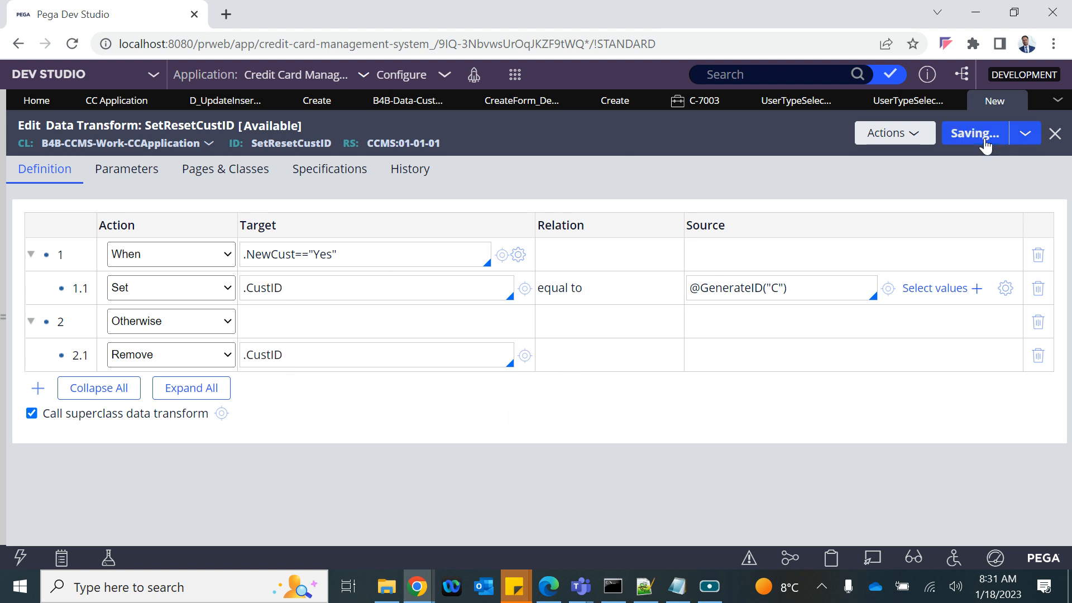
pyautogui.click(909, 103)
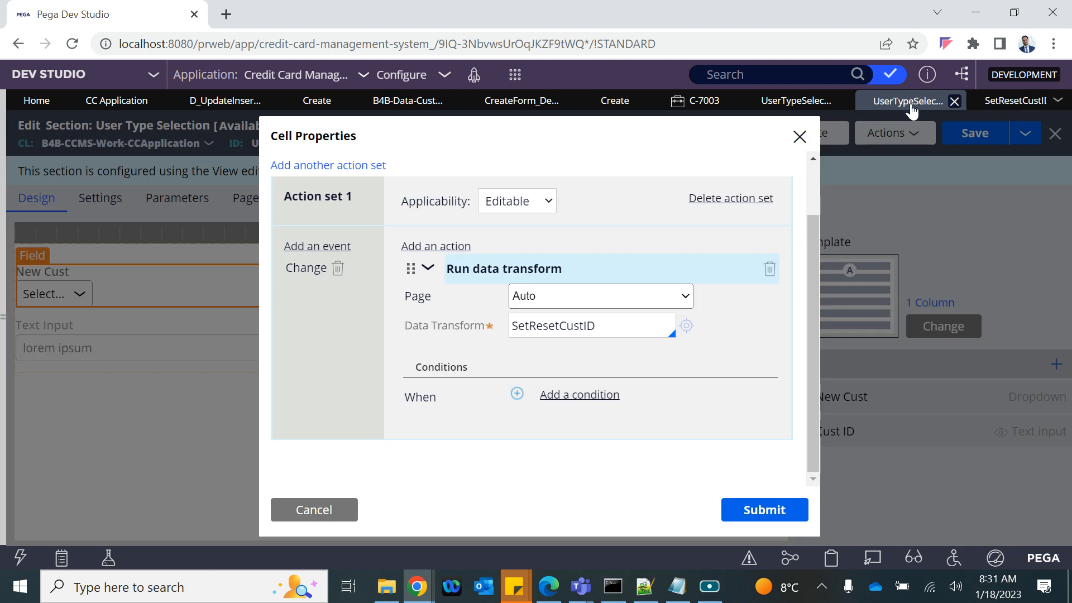
pyautogui.click(765, 509)
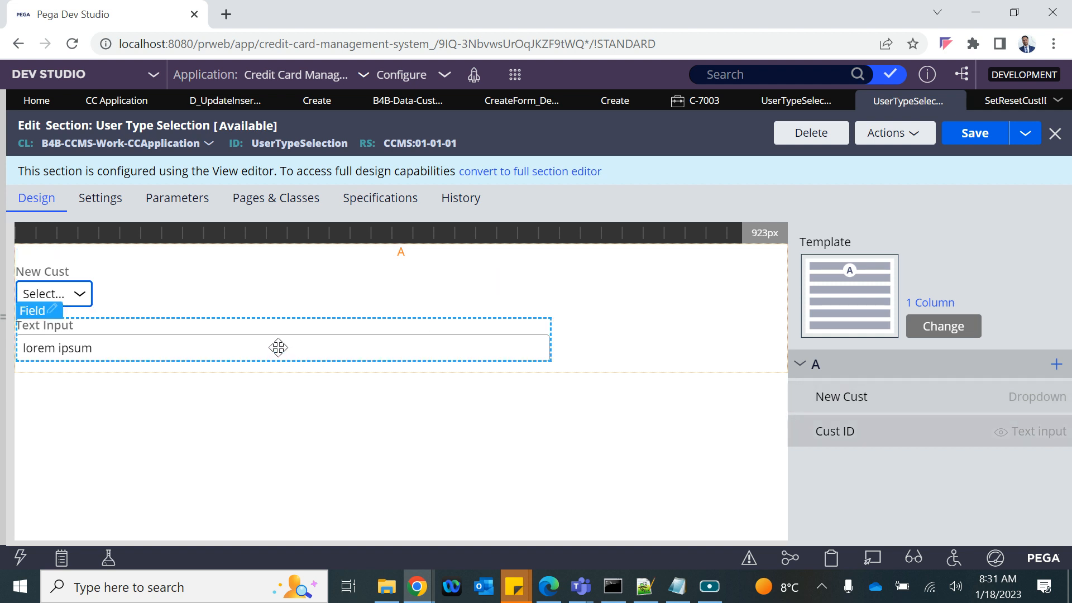
# Step: Set the Cust ID field's visibility to Always
pyautogui.click(49, 310)
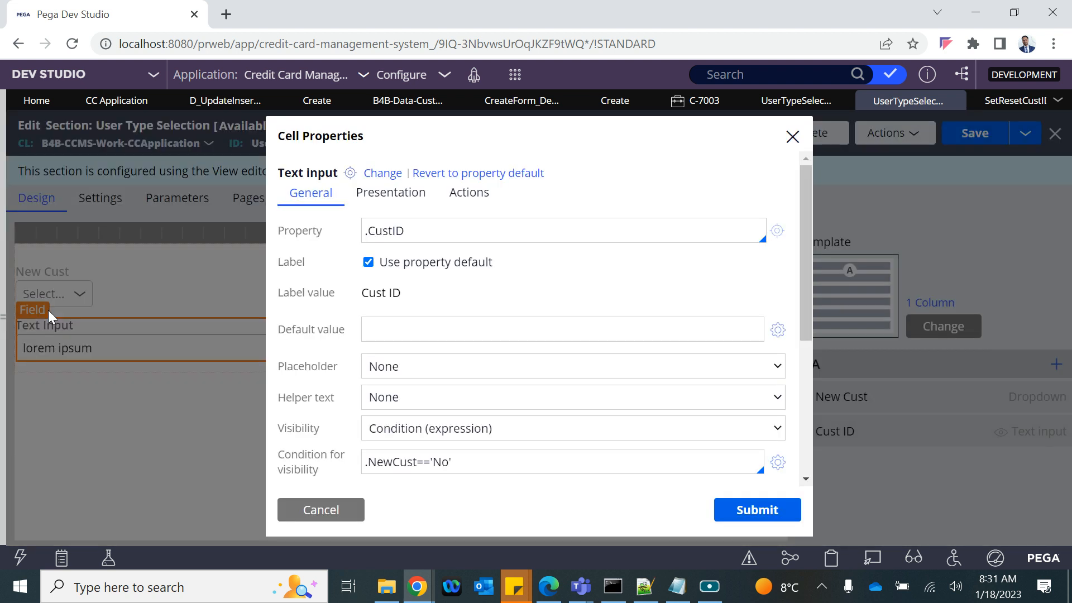
pyautogui.scroll(-3, 437, 438)
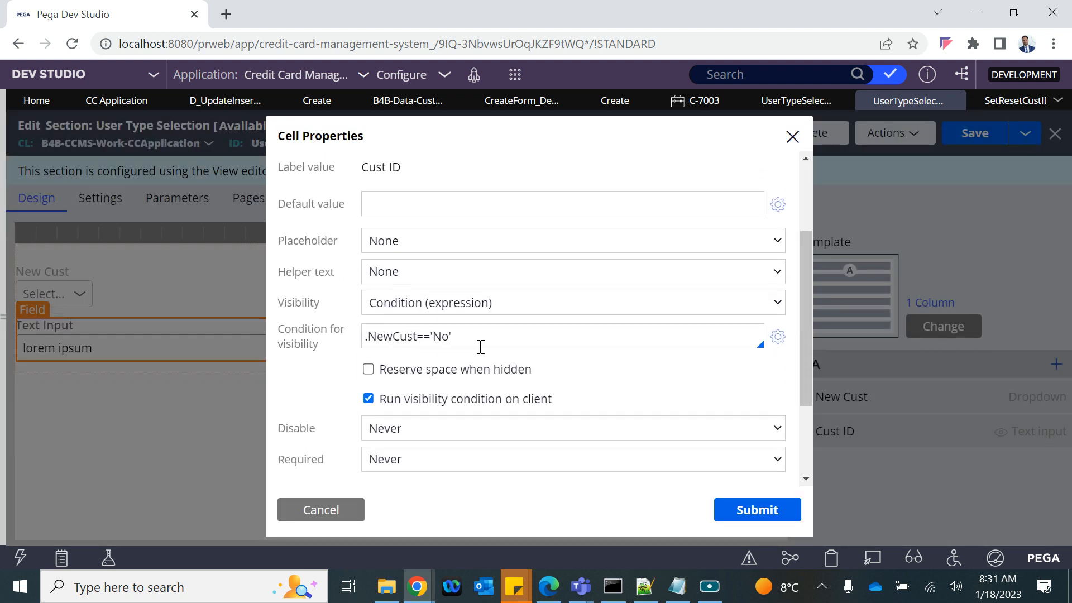
pyautogui.moveTo(478, 341); pyautogui.dragTo(384, 337)
pyautogui.click(422, 311)
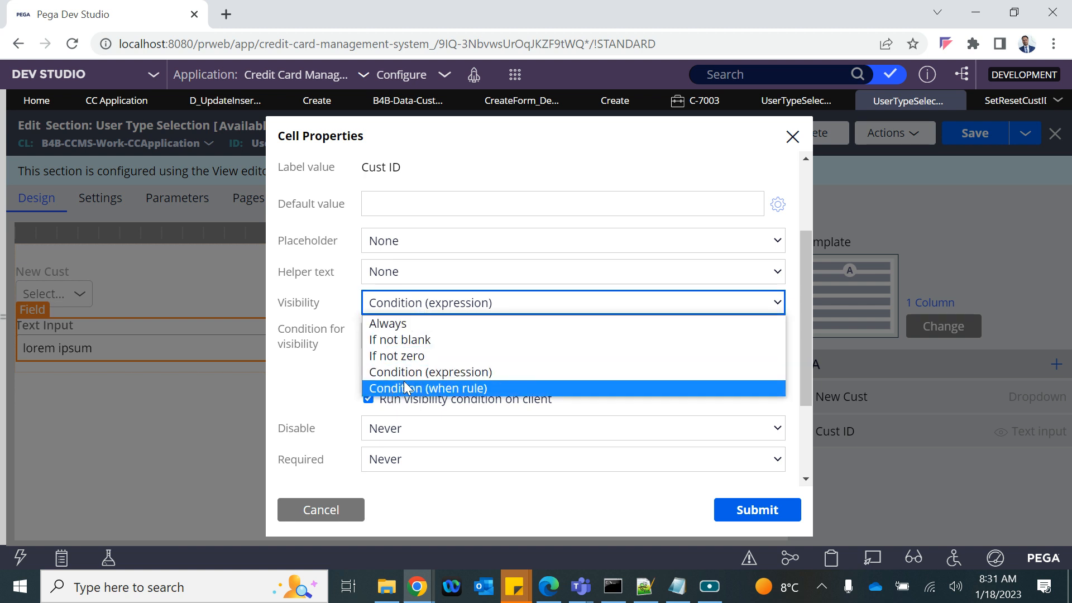
pyautogui.click(389, 325)
pyautogui.scroll(3, 420, 291)
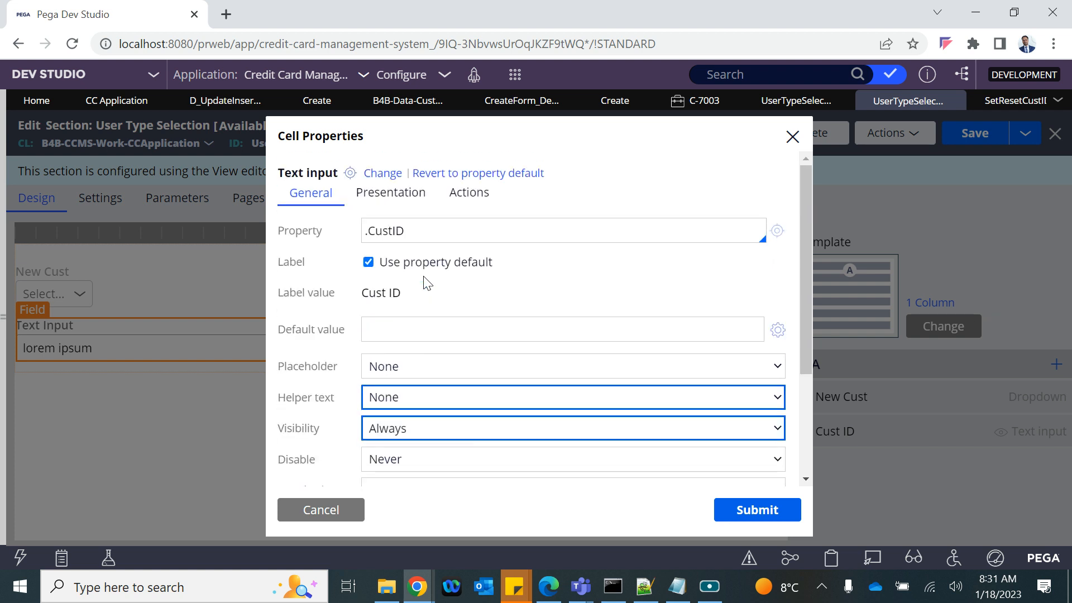
# Step: Make Cust ID read-only by expression when .NewCust=="Yes" and submit its properties
pyautogui.click(383, 192)
pyautogui.click(395, 239)
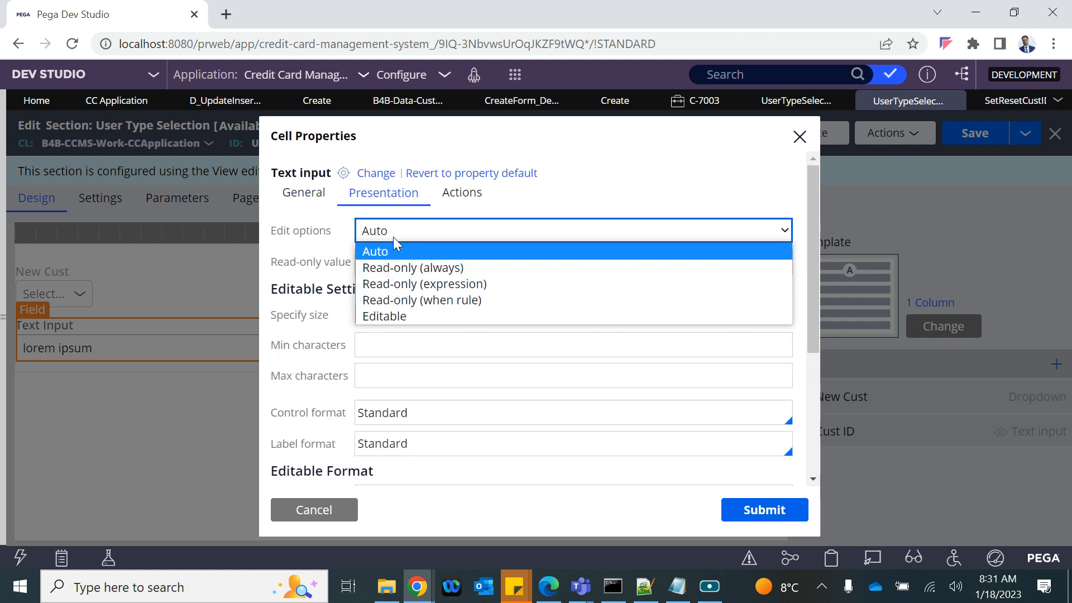
pyautogui.click(394, 287)
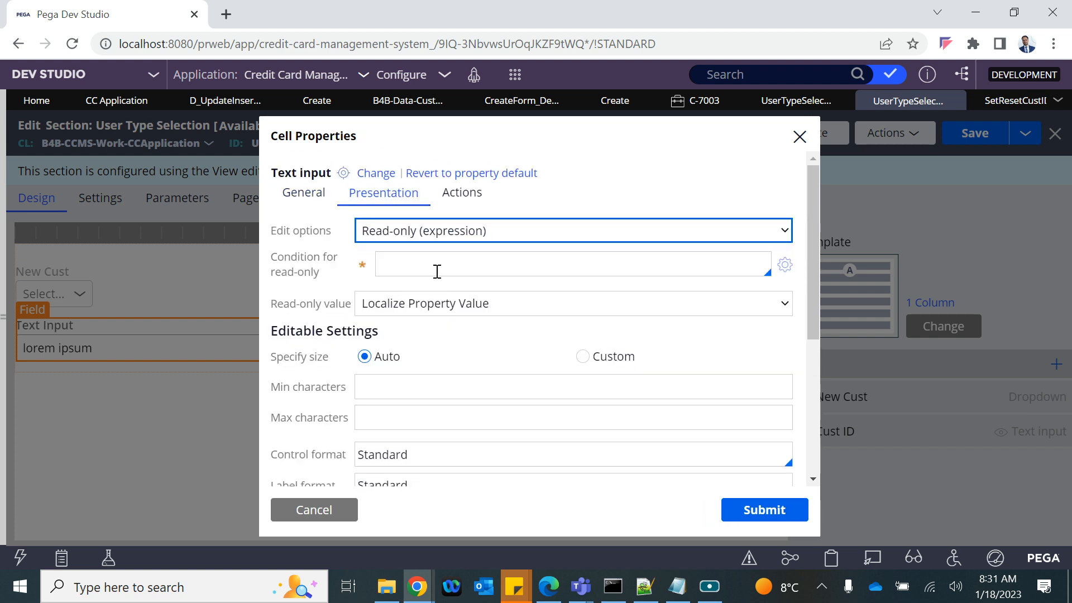
pyautogui.click(407, 262)
pyautogui.write('.')
pyautogui.press('Down')
pyautogui.press('Down')
pyautogui.press('Down')
pyautogui.press('Down')
pyautogui.press('Down')
pyautogui.press('Down')
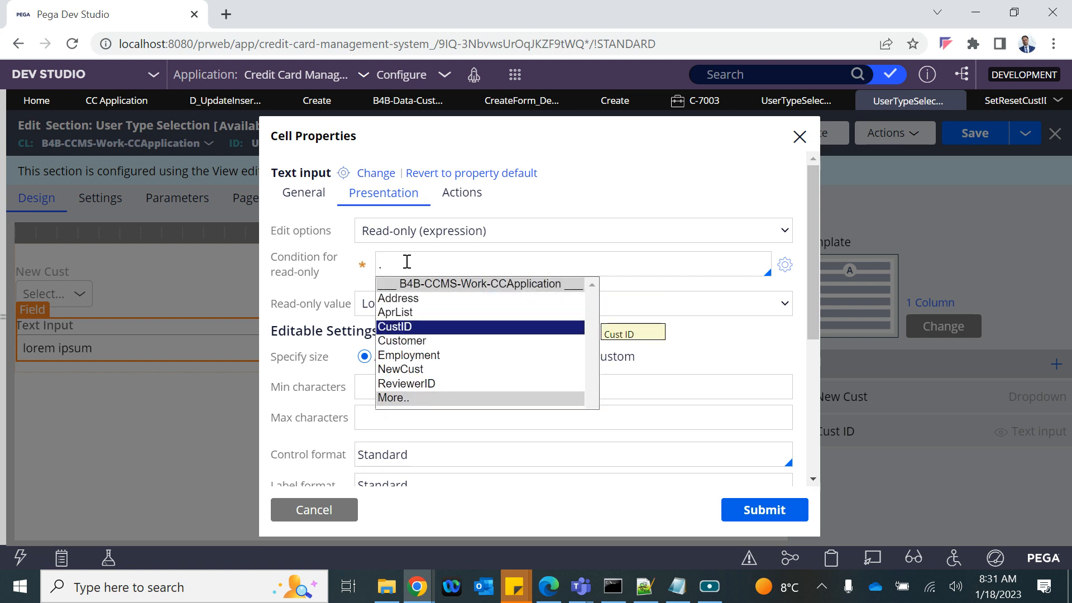
pyautogui.press('Return')
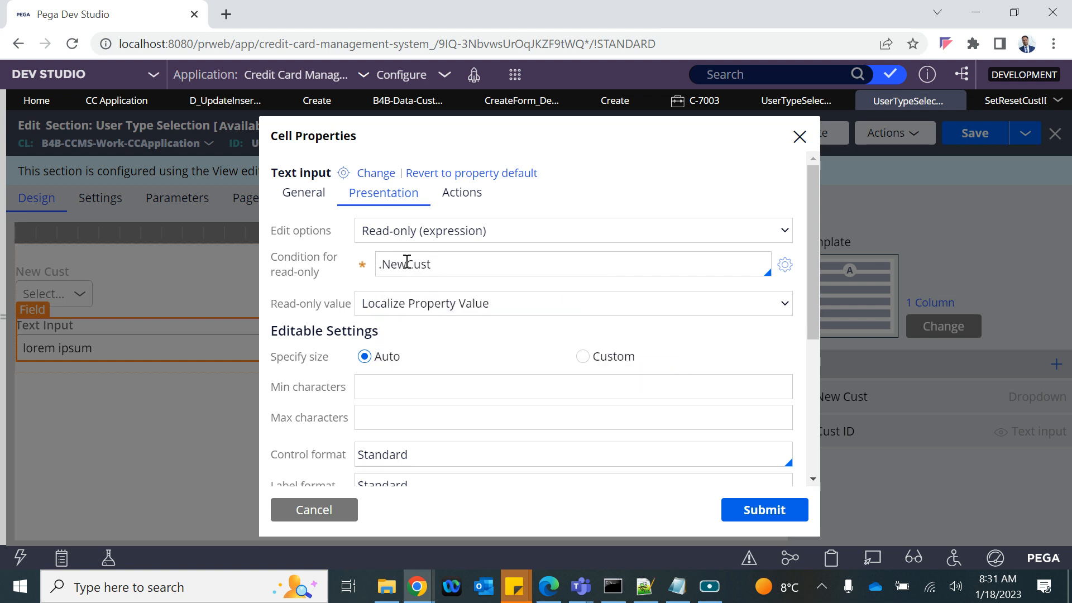
pyautogui.write("==''")
pyautogui.write('Yes')
pyautogui.click(768, 511)
# Step: Save the section and close test case C-7003, discarding its changes
pyautogui.click(955, 134)
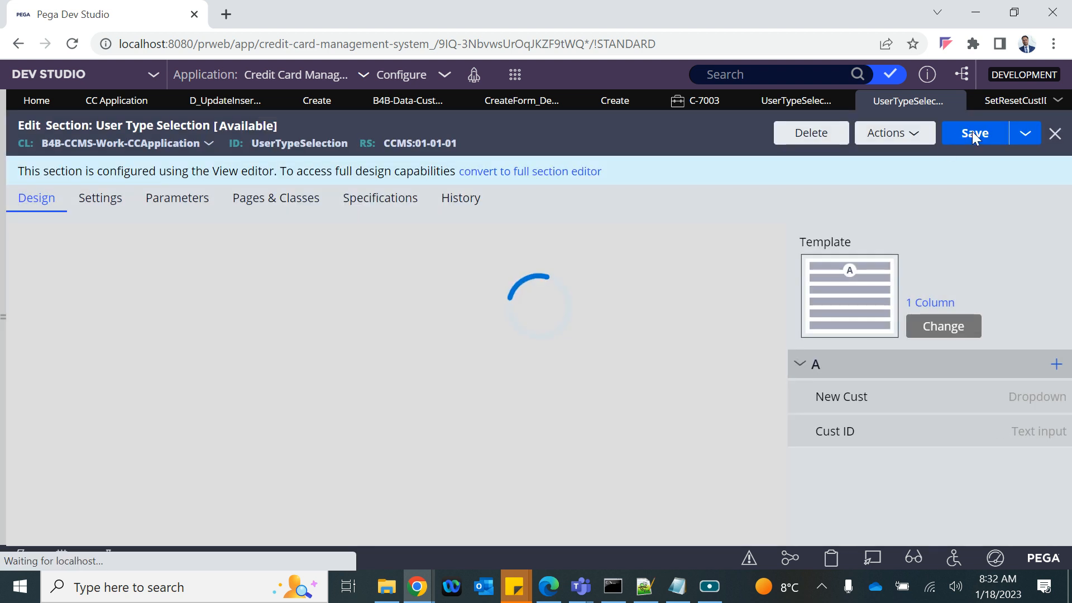
pyautogui.click(974, 139)
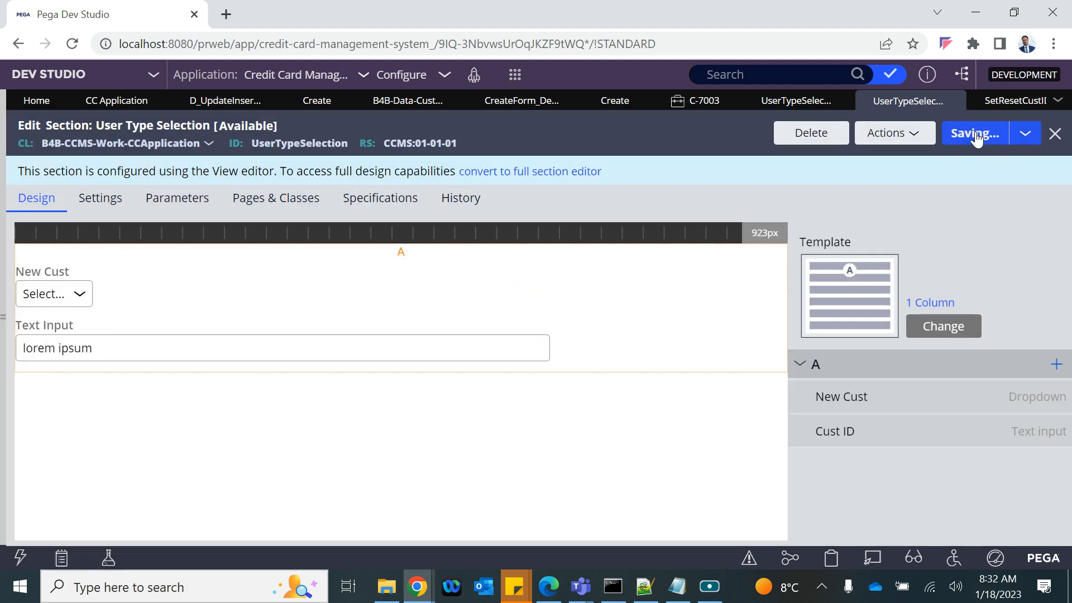
pyautogui.click(711, 105)
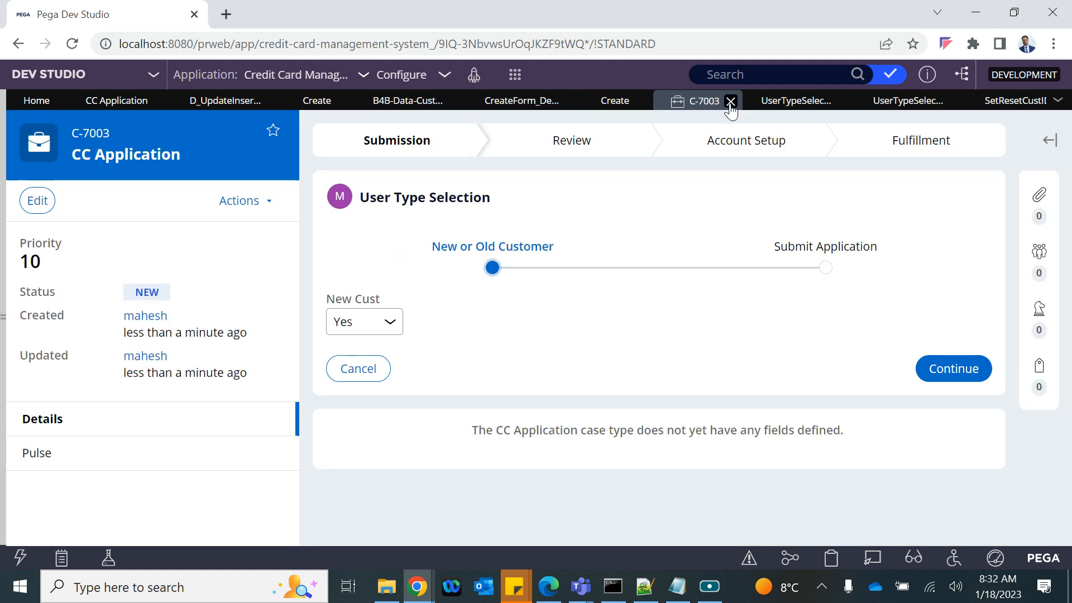
pyautogui.click(730, 102)
pyautogui.click(688, 366)
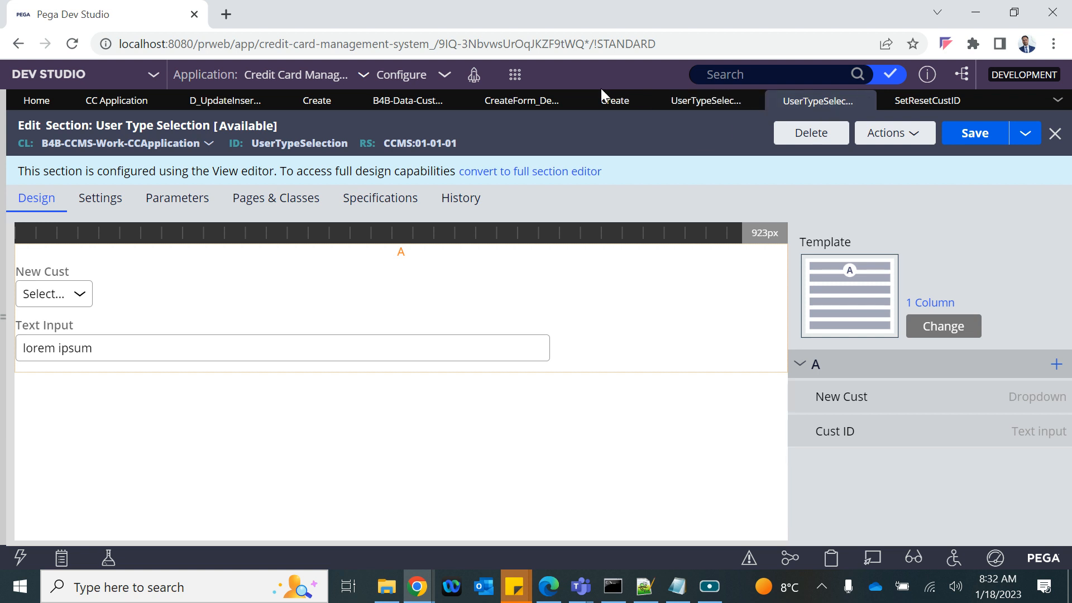
# Step: Start a new CC Application case and check whether Cust ID accepts input
pyautogui.click(513, 77)
pyautogui.click(699, 95)
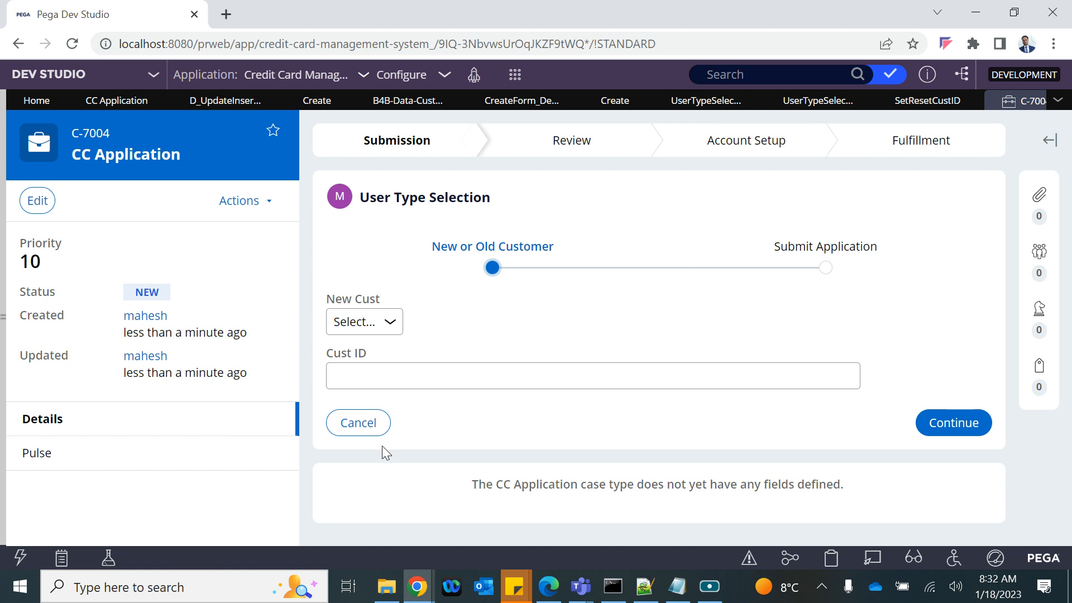
pyautogui.click(429, 374)
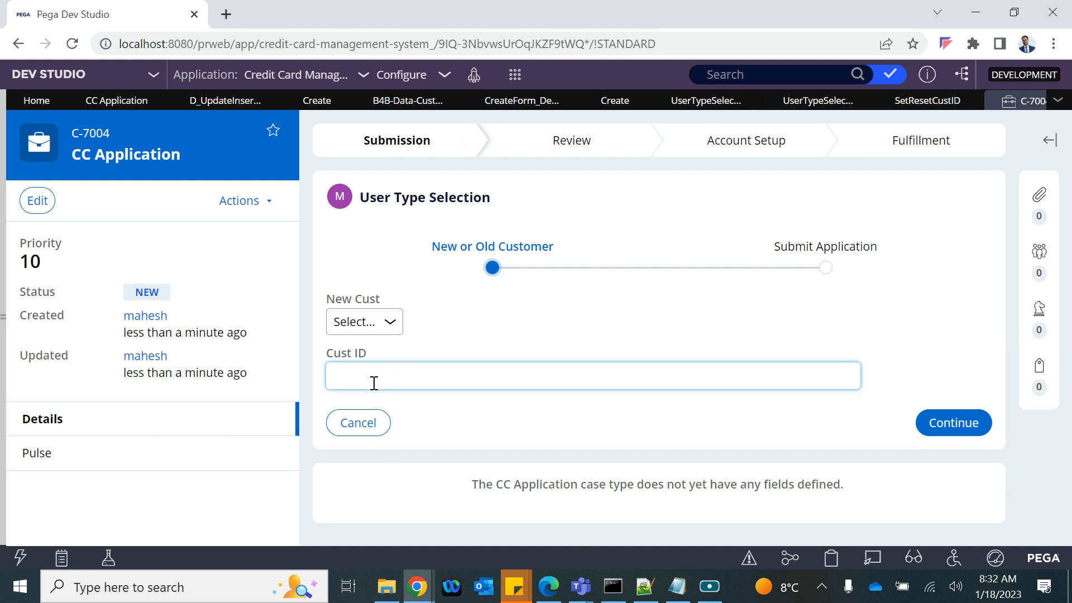
# Step: Open Cust ID's cell properties and leave its Disable setting at Never
pyautogui.click(908, 102)
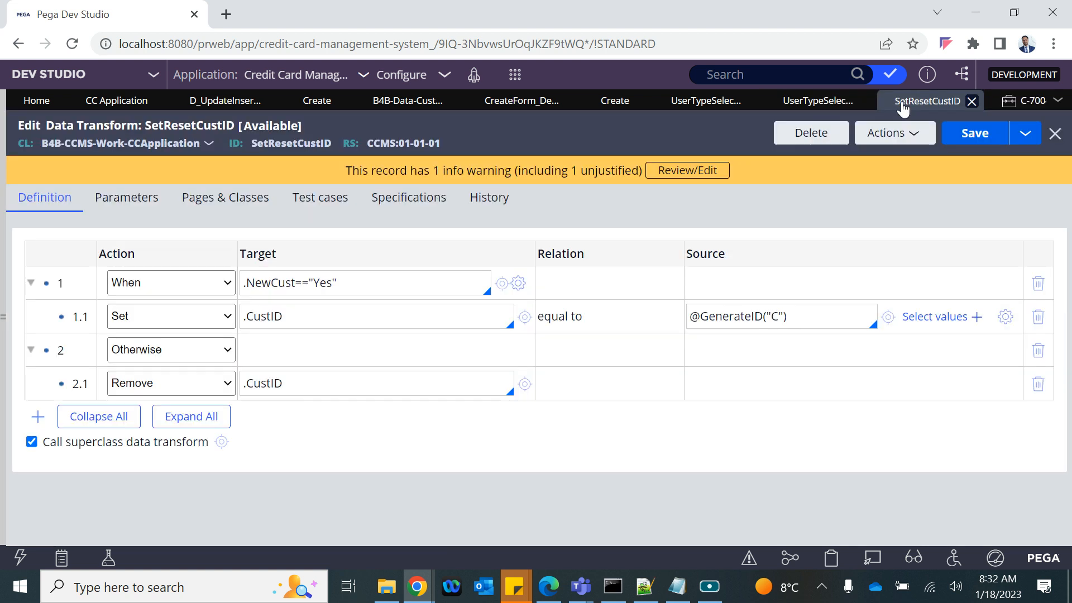
pyautogui.click(847, 108)
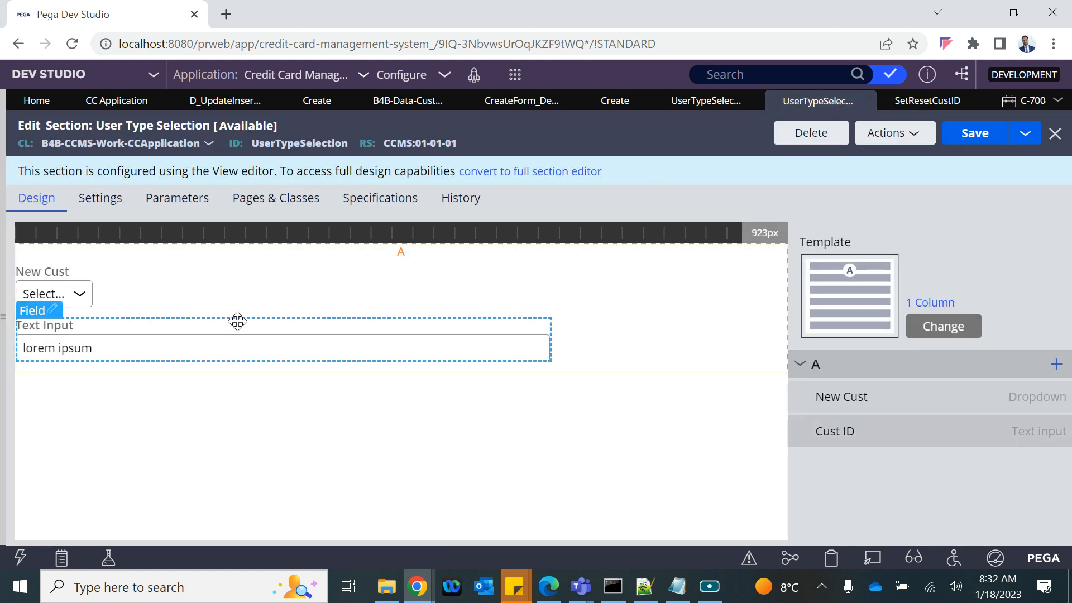
pyautogui.doubleClick(49, 305)
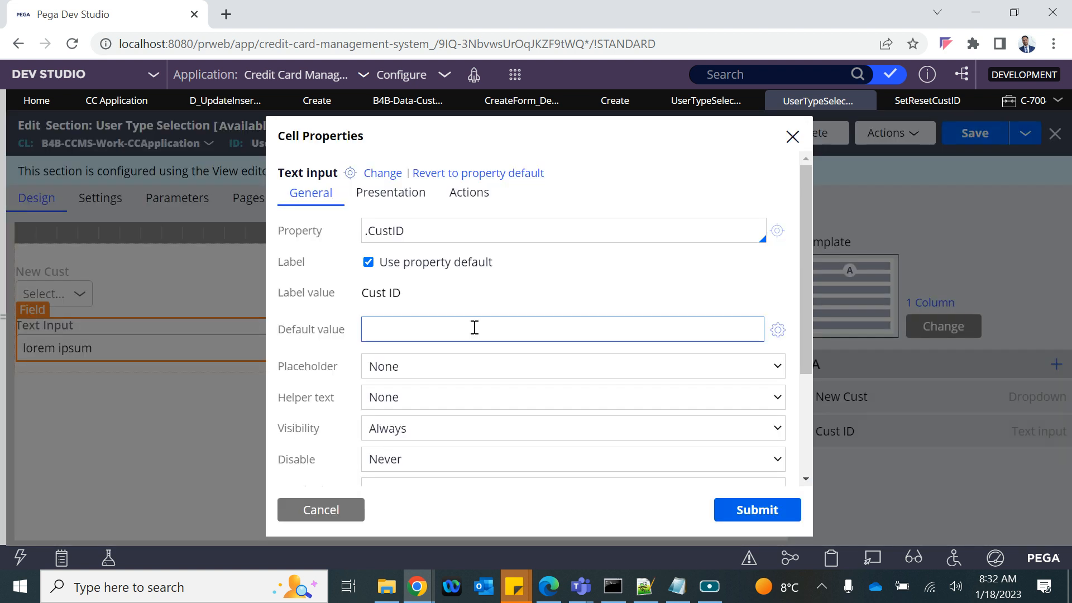
pyautogui.scroll(-3, 474, 328)
pyautogui.click(400, 302)
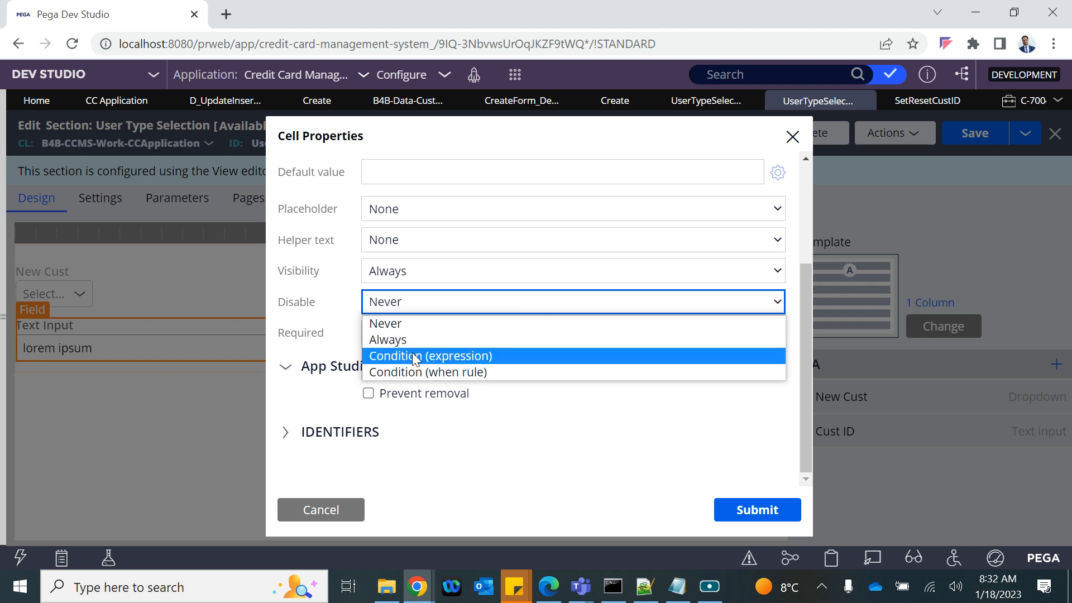
pyautogui.click(412, 355)
pyautogui.click(411, 311)
pyautogui.click(391, 323)
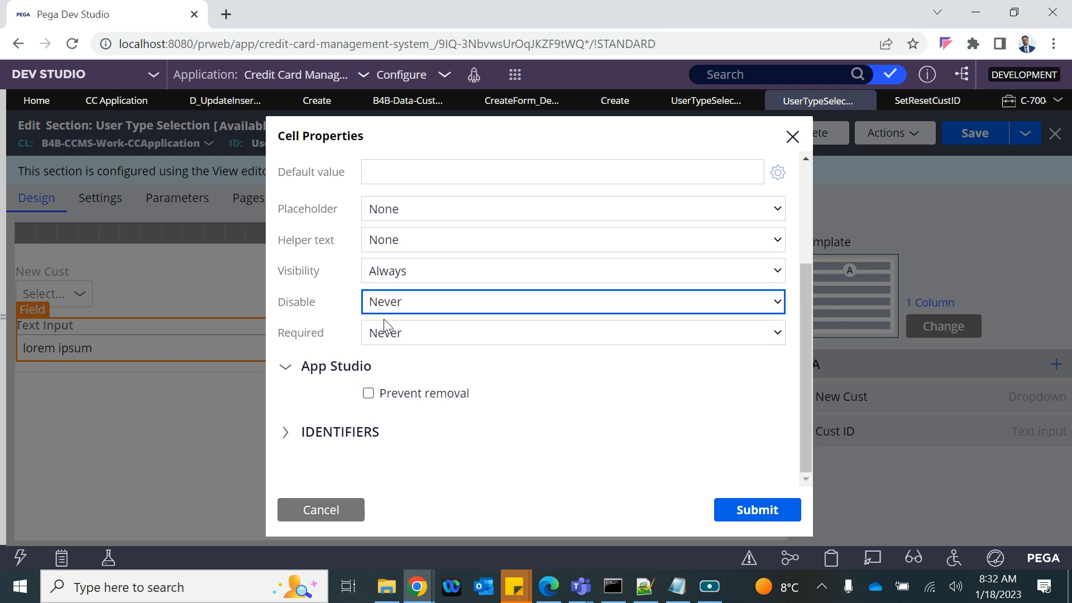
# Step: Set Cust ID's visibility to the expression .NewCust!="" and submit the properties
pyautogui.click(396, 276)
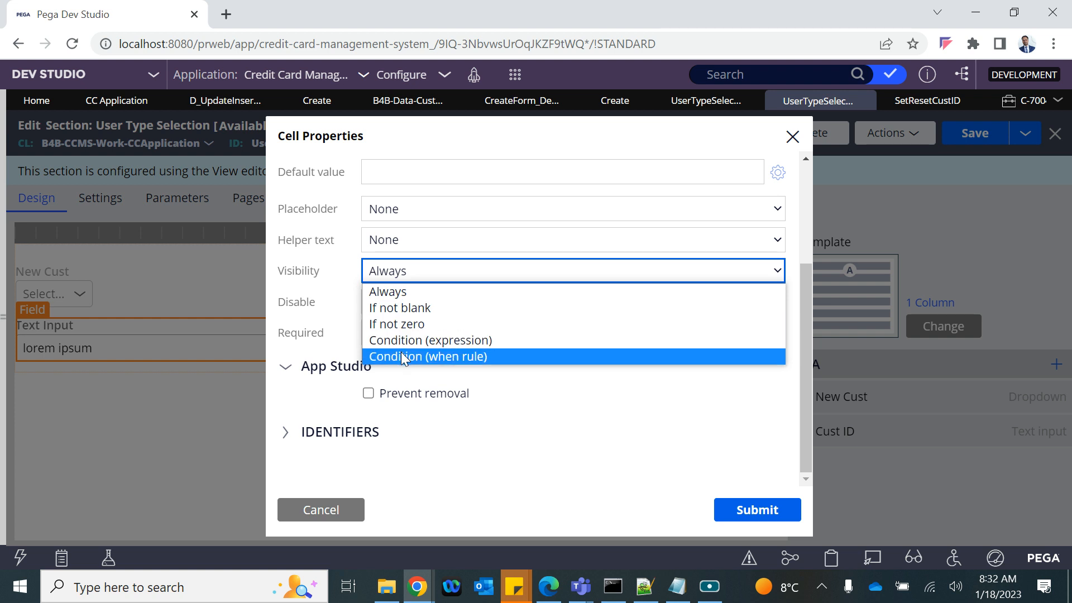
pyautogui.click(398, 340)
pyautogui.click(400, 306)
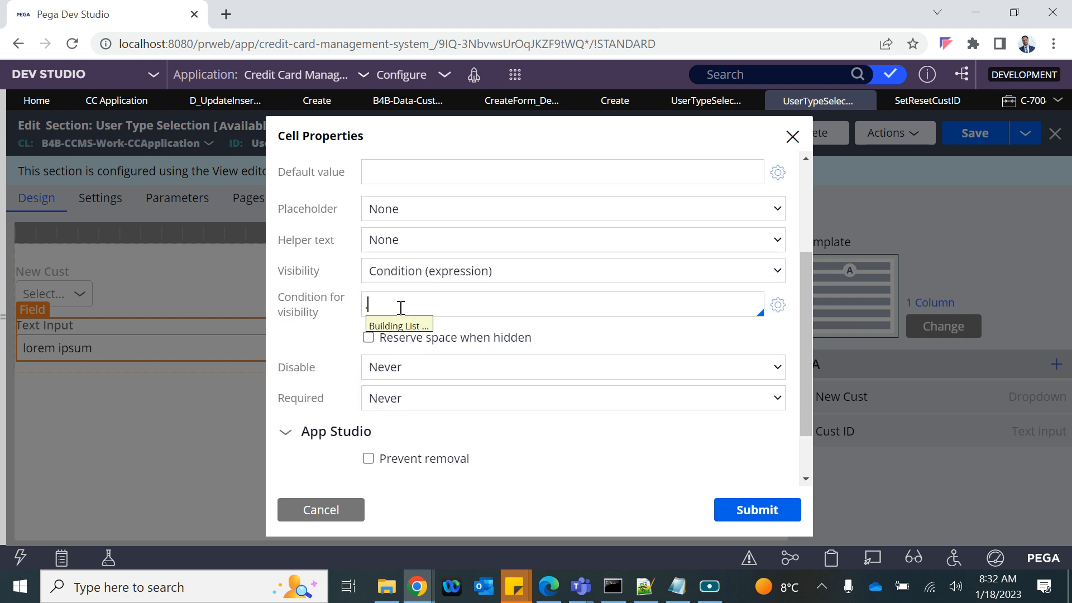
pyautogui.write('.')
pyautogui.press('Down')
pyautogui.press('Down')
pyautogui.press('Down')
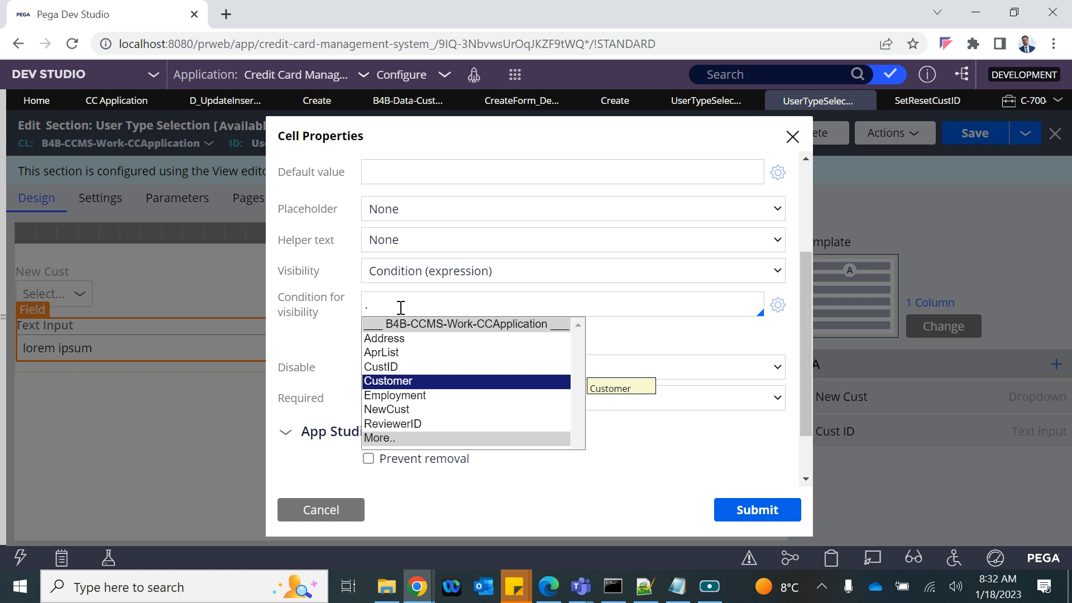
pyautogui.press('Up')
pyautogui.press('Down')
pyautogui.press('Down')
pyautogui.press('Down')
pyautogui.press('Return')
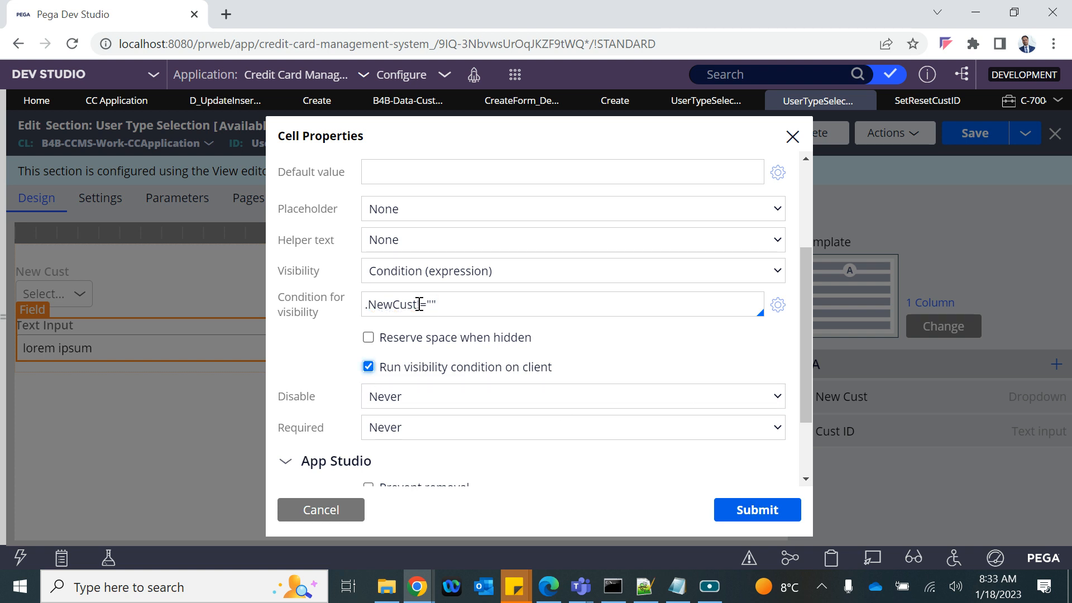
pyautogui.click(726, 508)
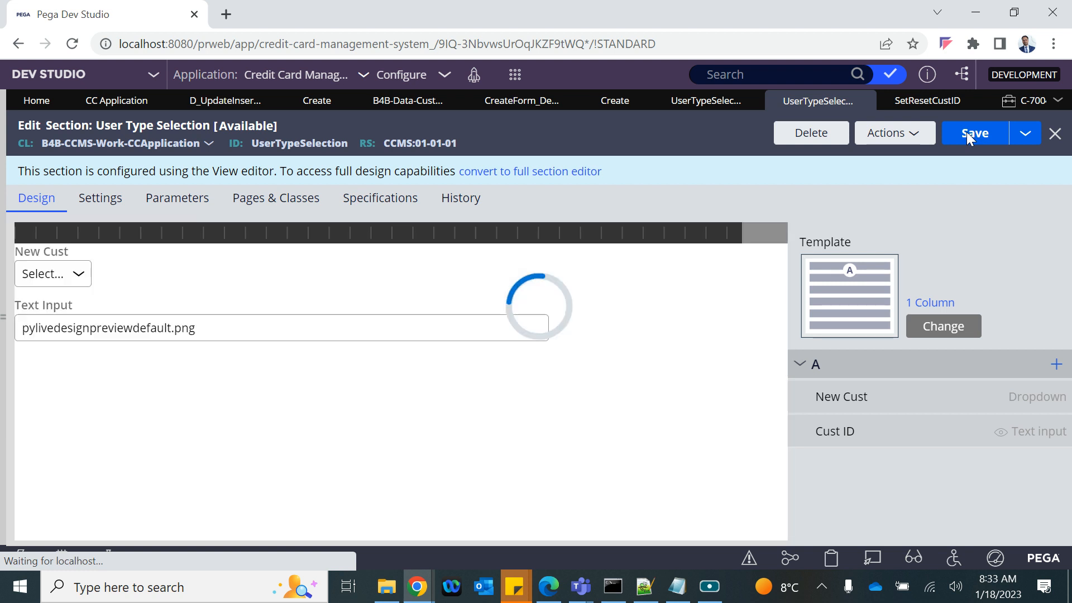
# Step: Save the User Type Selection section and set New Cust to Yes on case C-7004
pyautogui.click(966, 133)
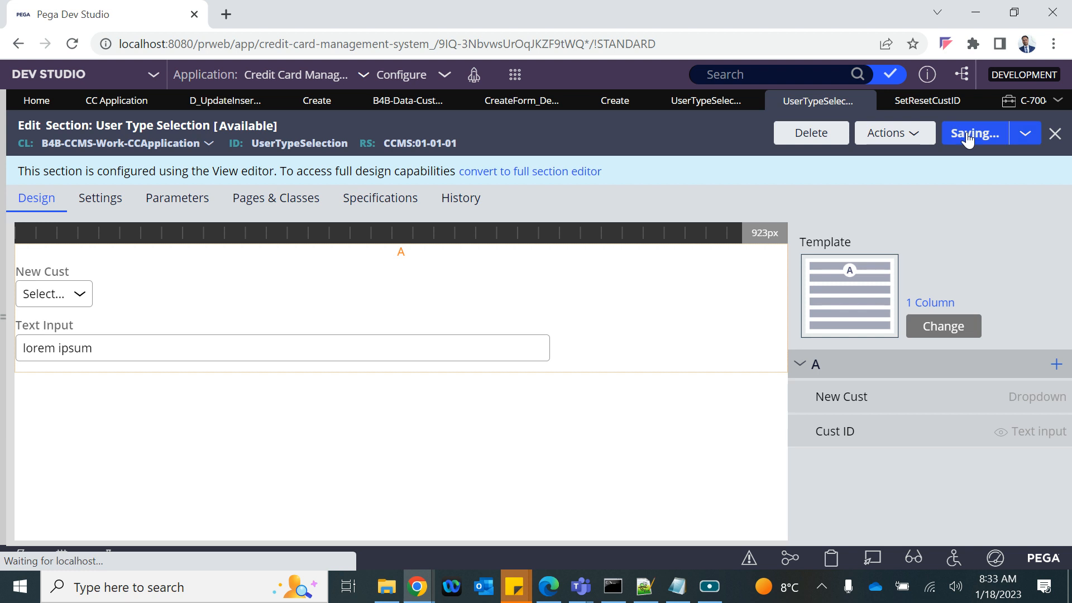
pyautogui.click(1017, 104)
pyautogui.click(365, 321)
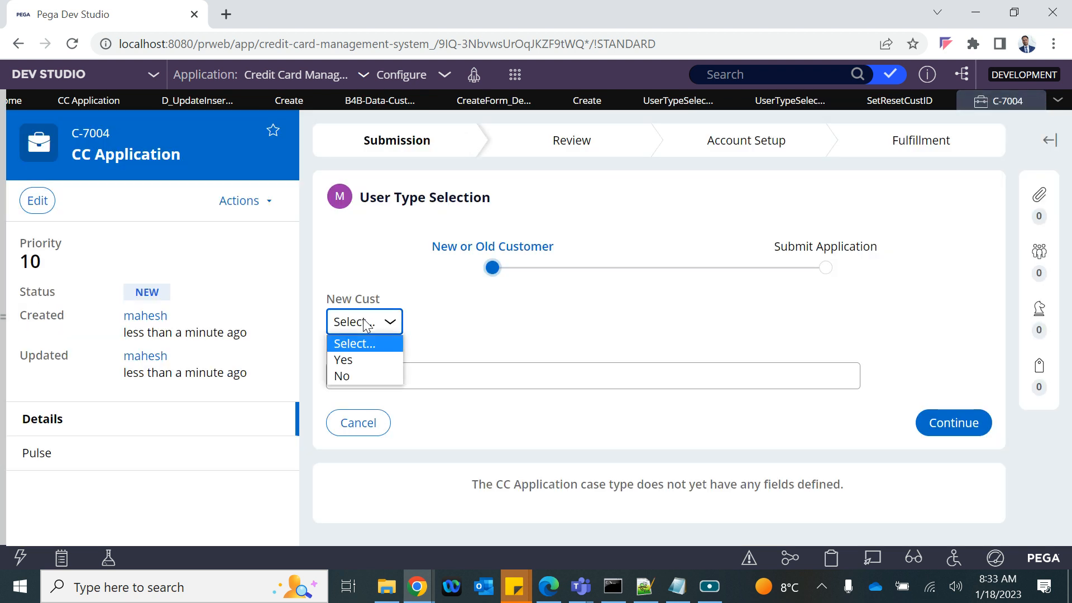
pyautogui.click(359, 362)
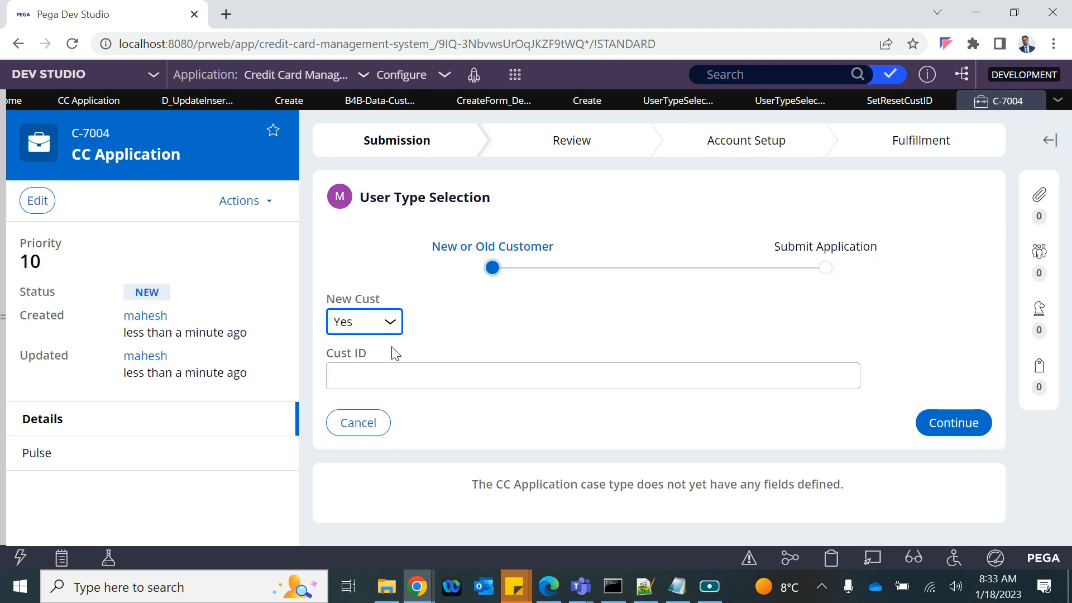
# Step: Switch New Cust to No and back to Yes, then open the Clipboard Viewer
pyautogui.click(444, 309)
pyautogui.click(393, 326)
pyautogui.click(356, 374)
pyautogui.click(376, 322)
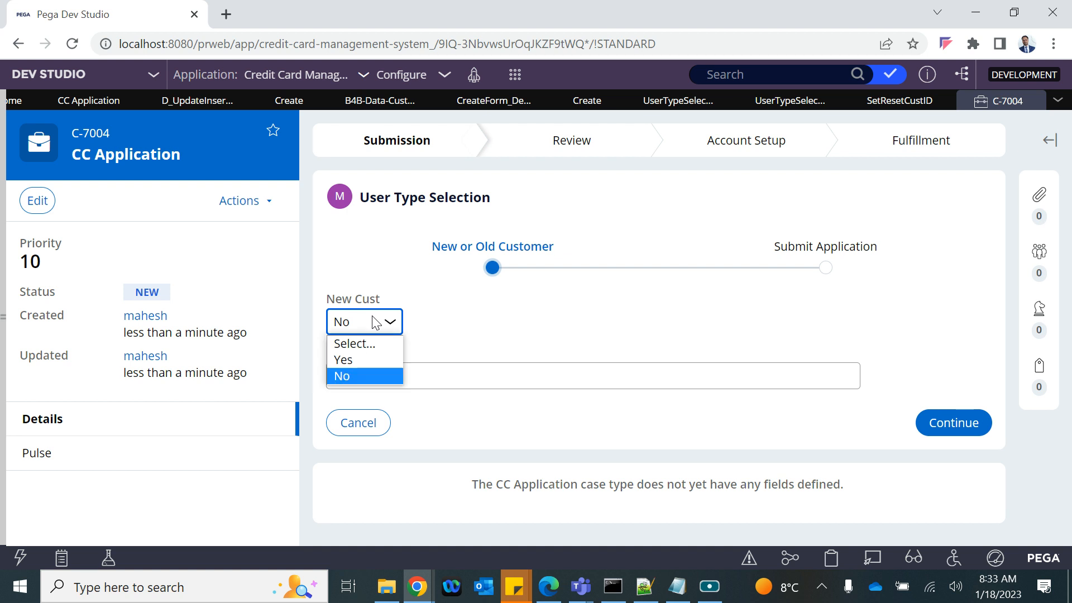
pyautogui.click(363, 360)
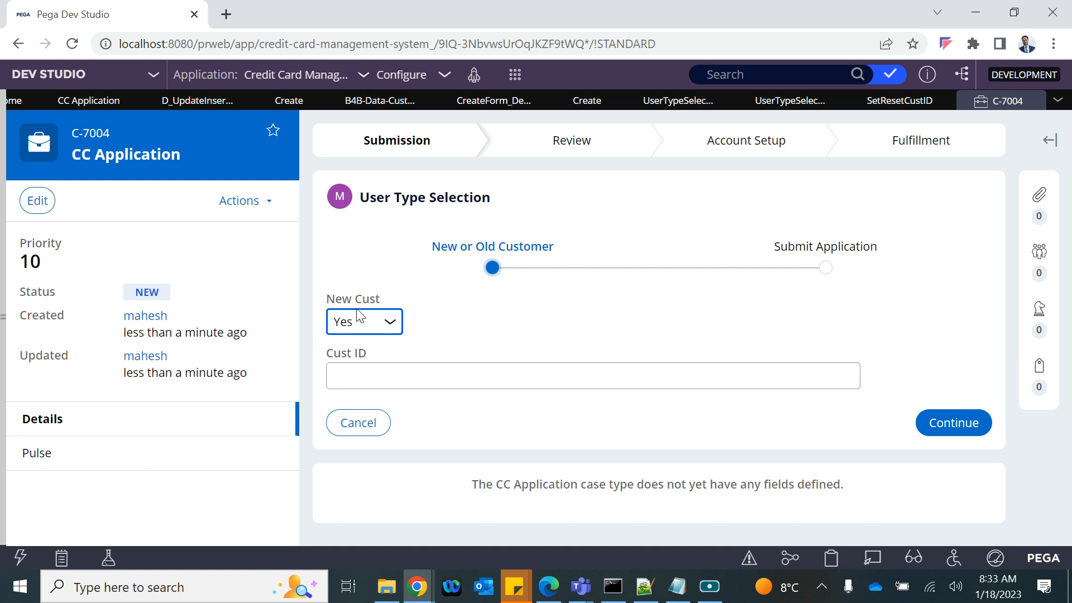
pyautogui.click(831, 557)
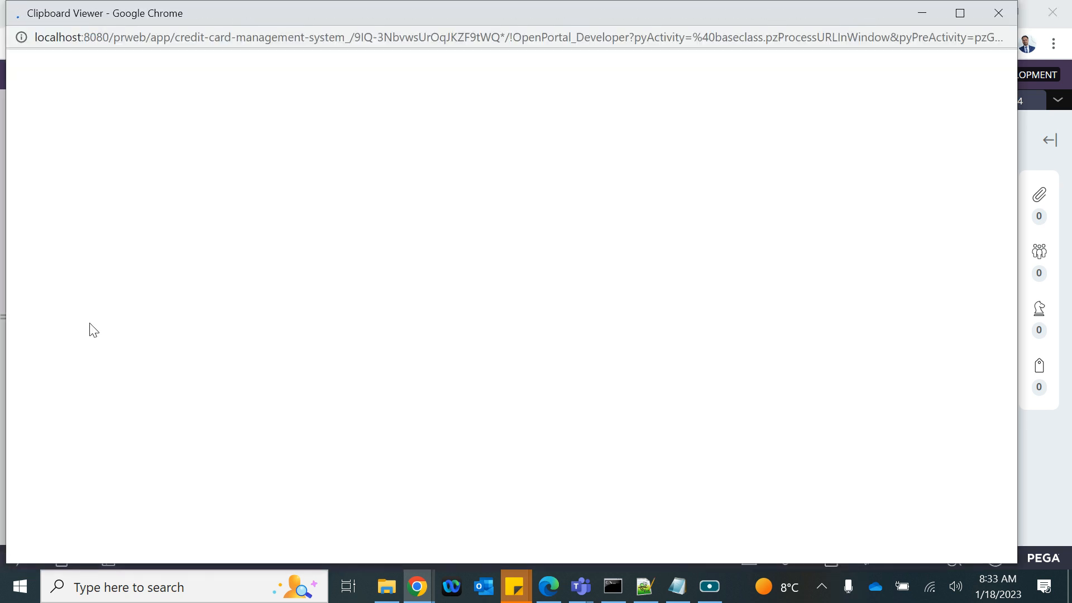
# Step: Review pyWorkPage's properties, finding NewCust blank, then close the Clipboard Viewer
pyautogui.scroll(-15, 100, 413)
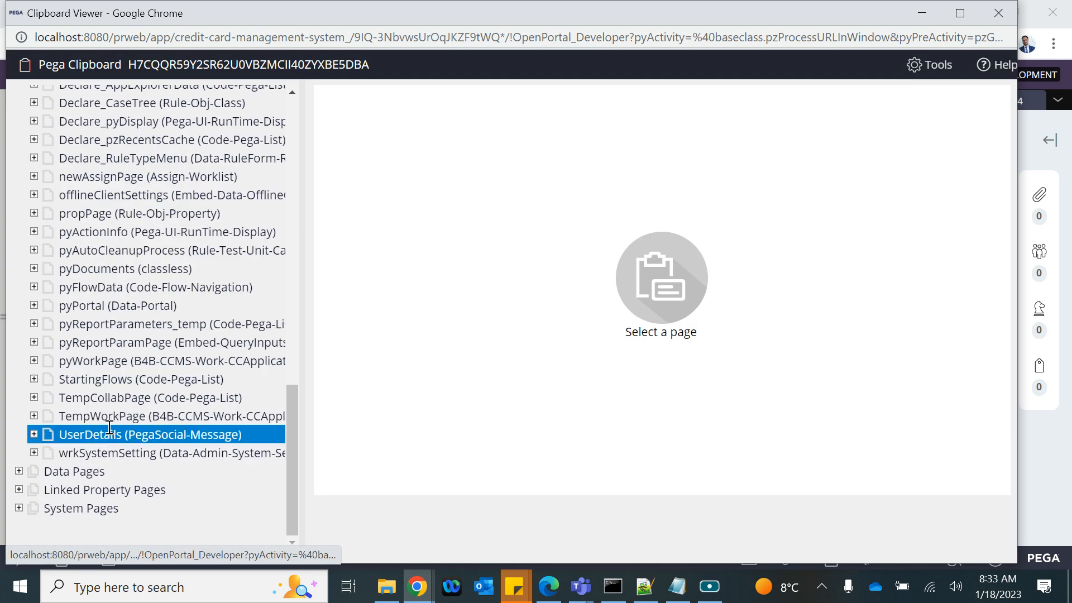
pyautogui.click(96, 361)
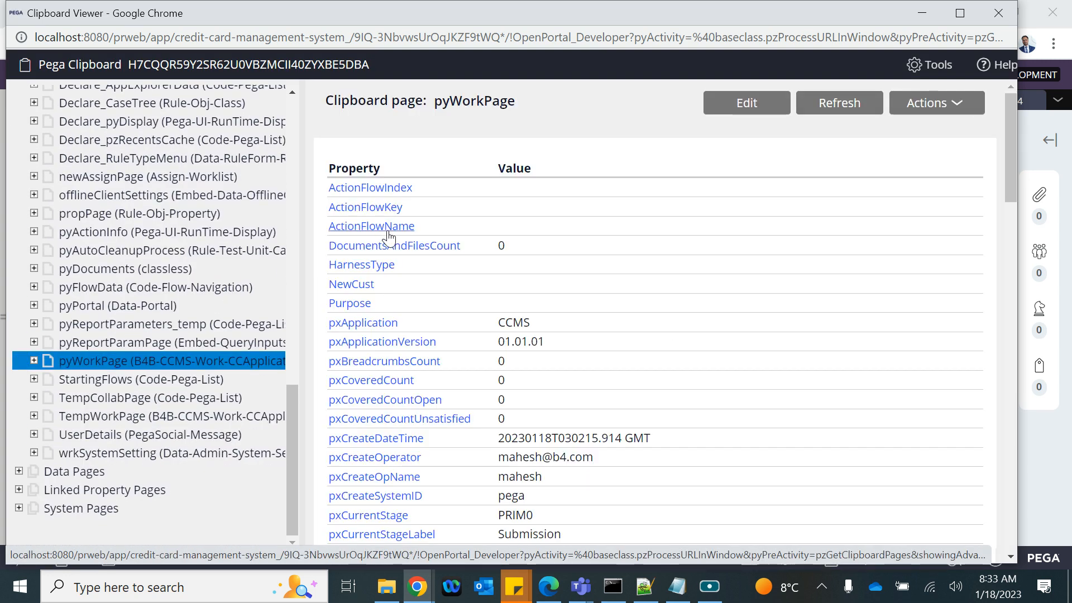
pyautogui.scroll(-3, 419, 390)
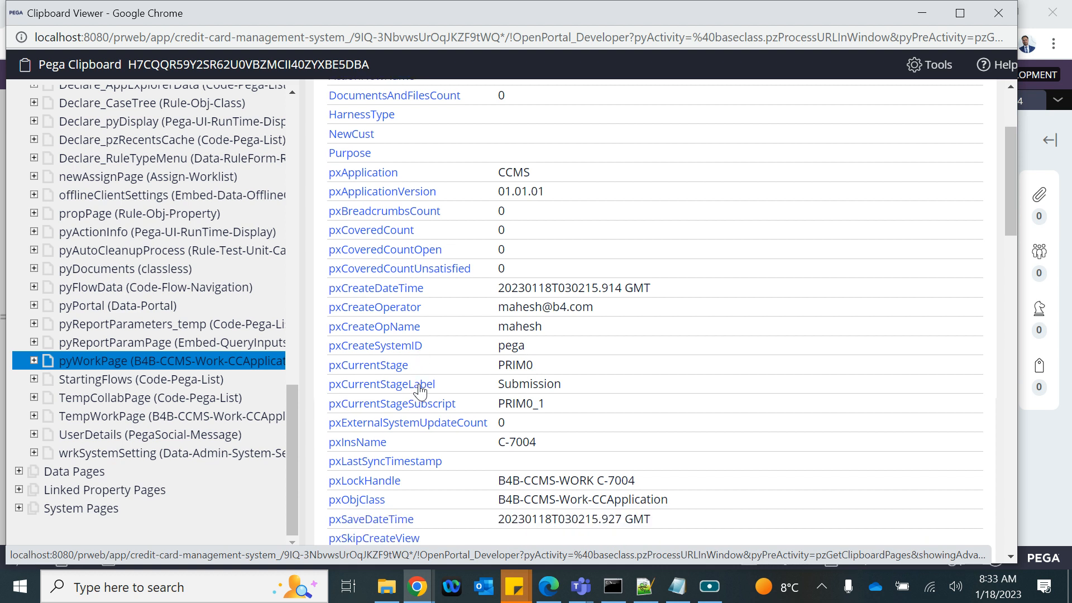
pyautogui.scroll(3, 419, 388)
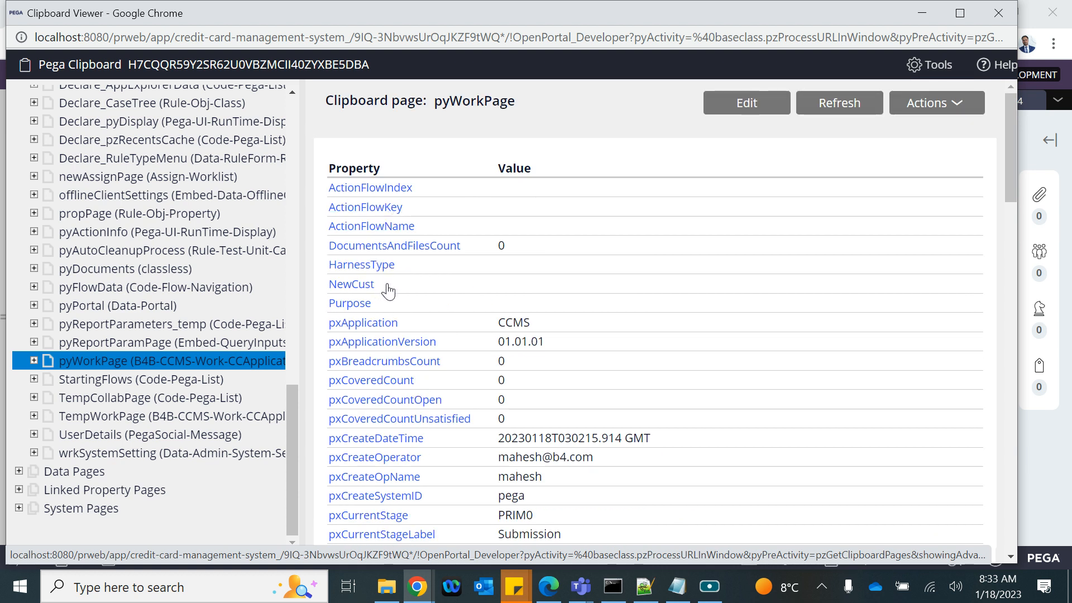
pyautogui.scroll(-15, 474, 375)
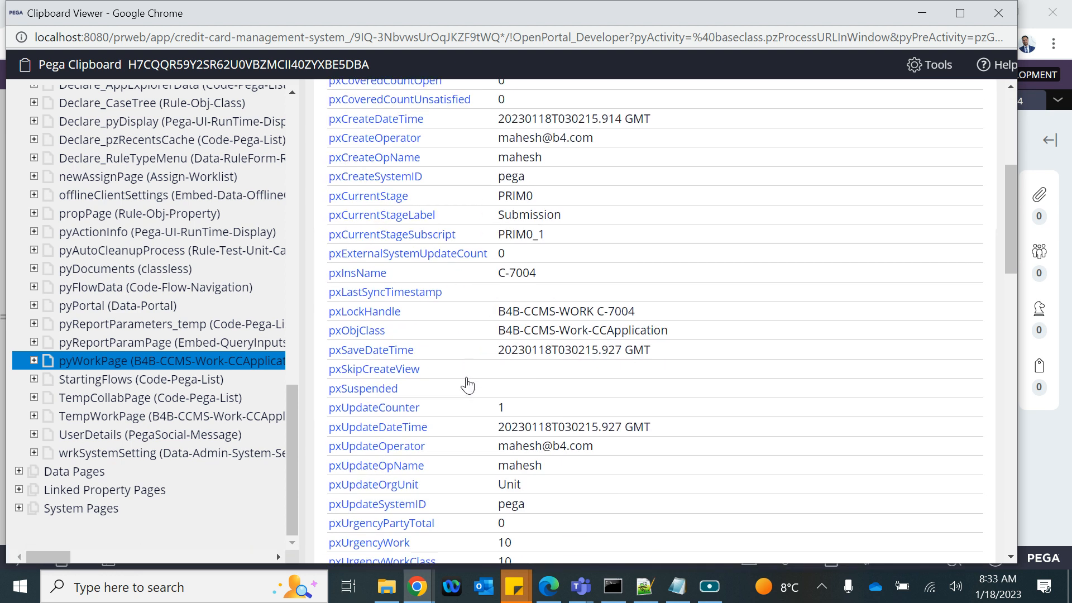
pyautogui.scroll(-5, 468, 385)
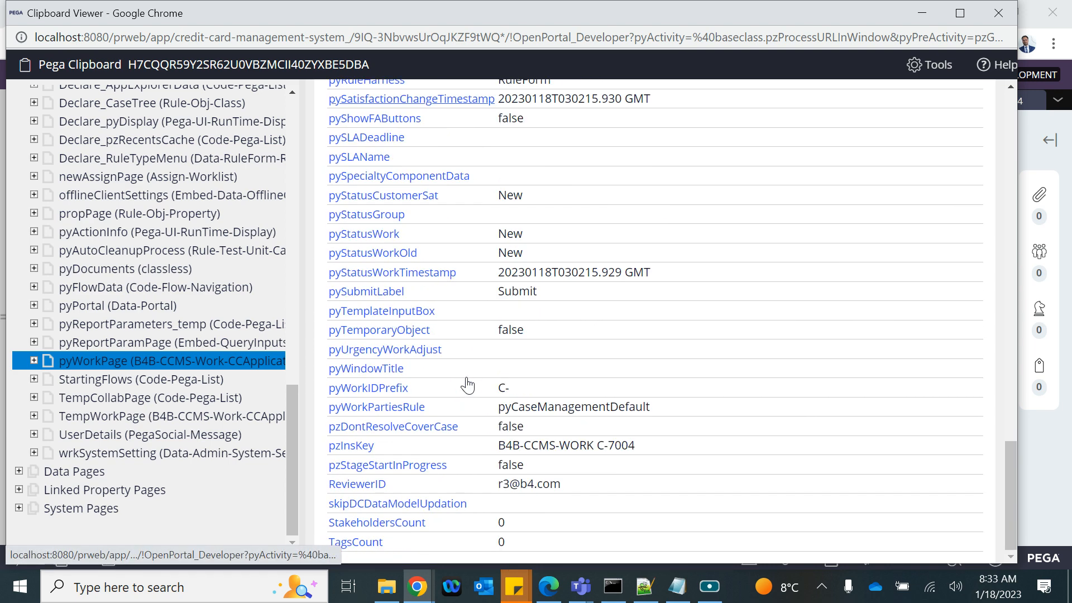
pyautogui.scroll(20, 468, 385)
pyautogui.scroll(8, 468, 385)
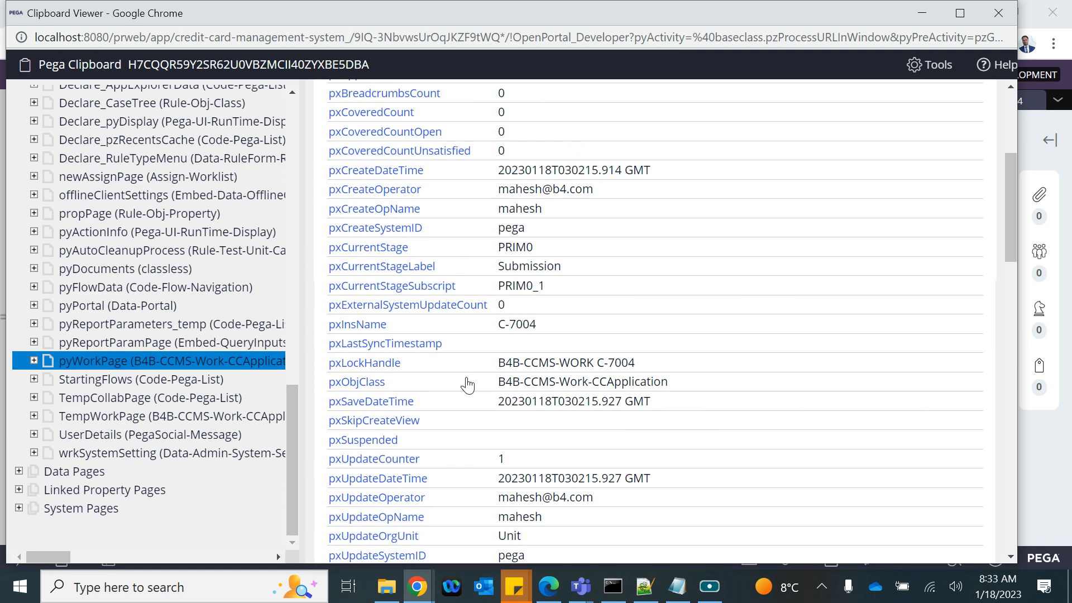
pyautogui.click(1010, 33)
pyautogui.click(1008, 21)
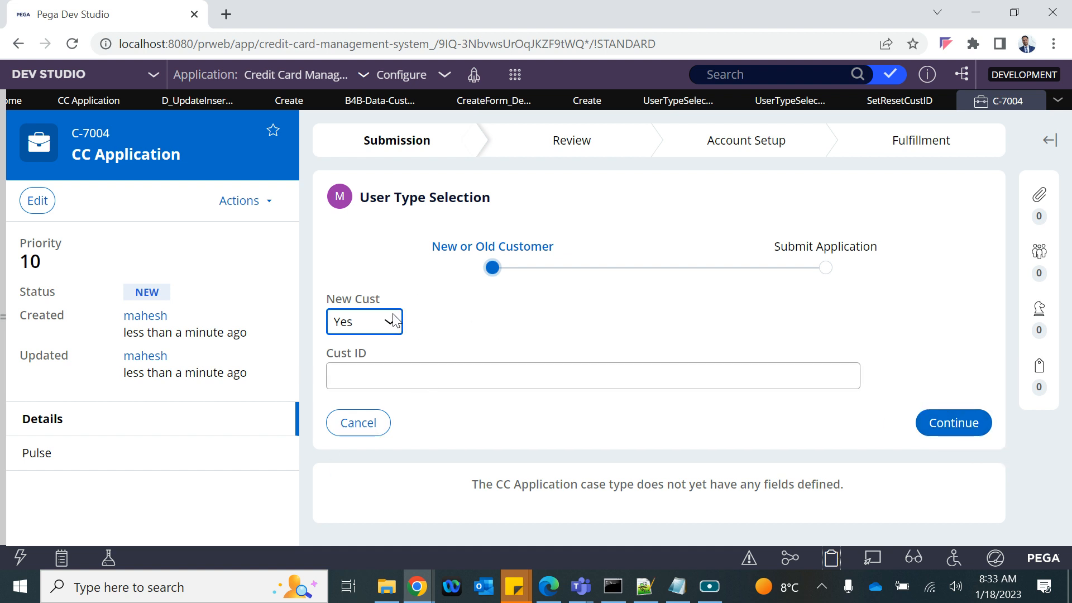
# Step: Toggle New Cust between Yes and No repeatedly on C-7004, then return to the User Type Selection section
pyautogui.click(369, 323)
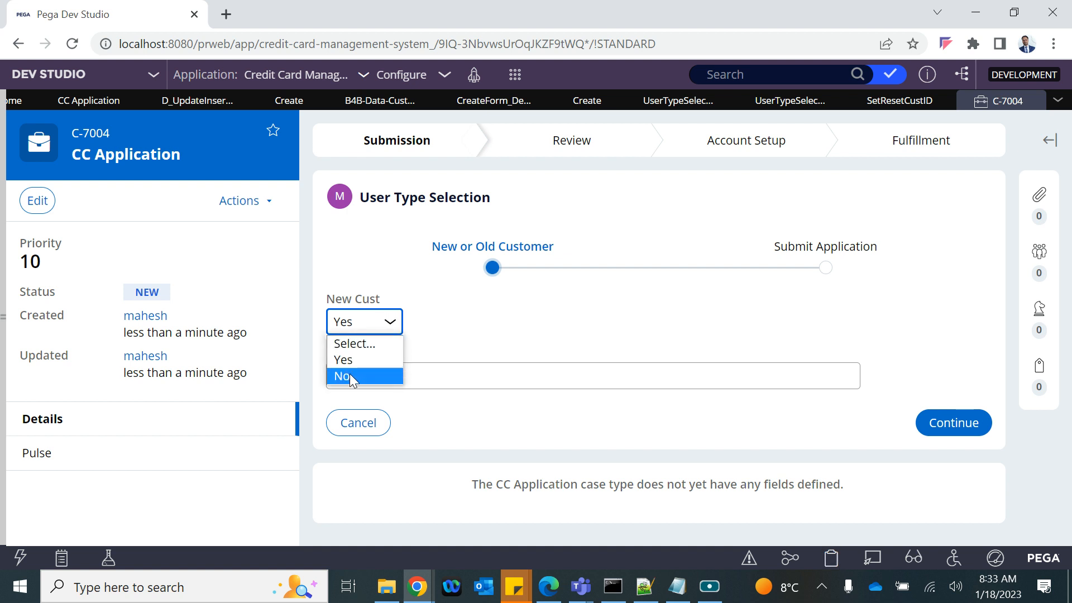
pyautogui.click(354, 375)
pyautogui.click(366, 331)
pyautogui.click(353, 369)
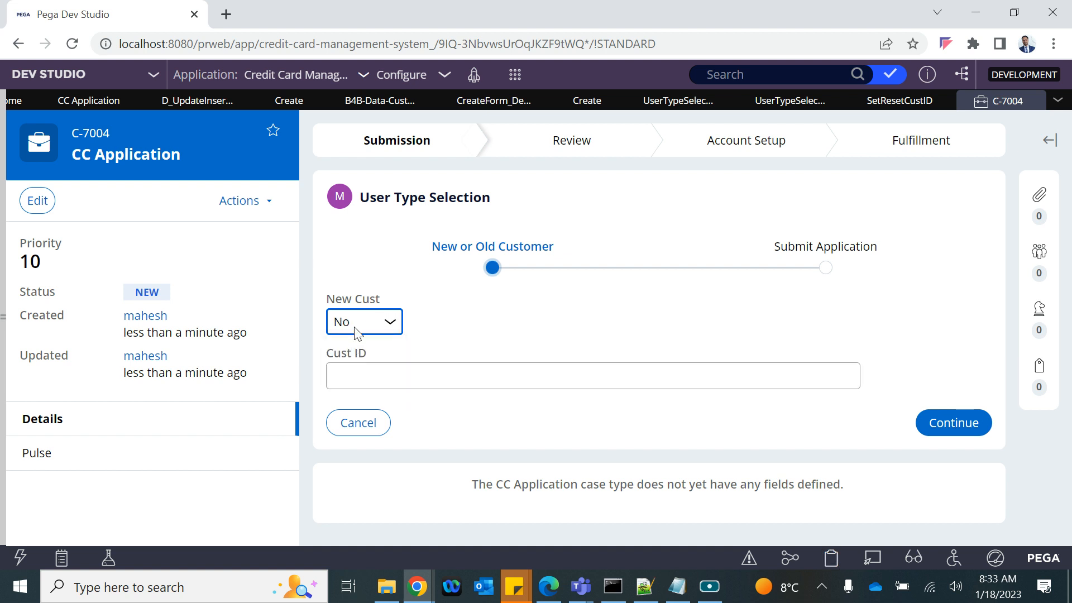
pyautogui.click(357, 330)
pyautogui.click(358, 356)
pyautogui.click(390, 320)
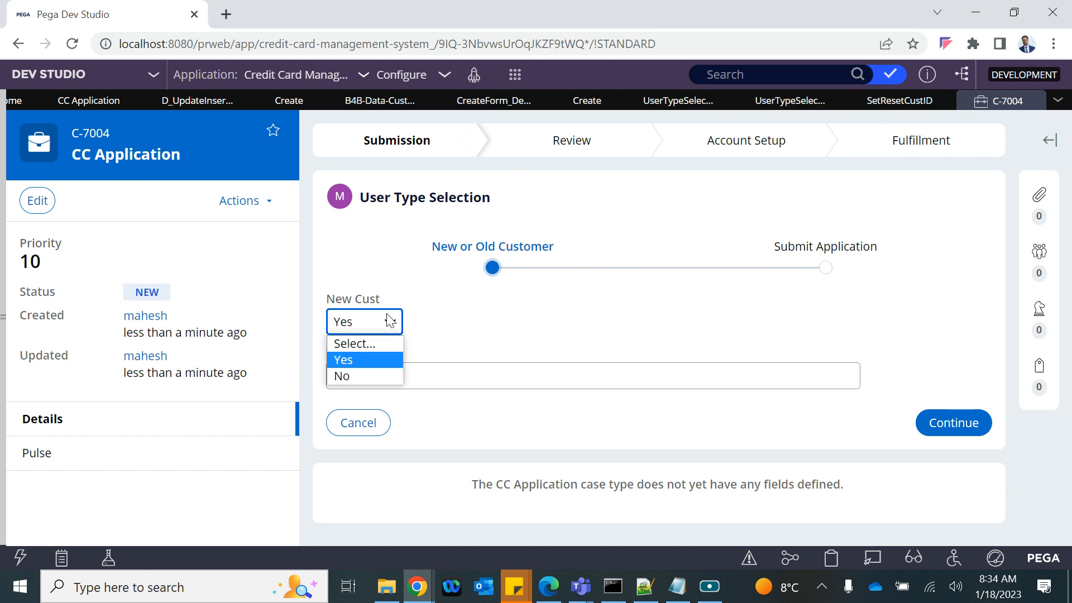
pyautogui.click(353, 375)
pyautogui.click(372, 330)
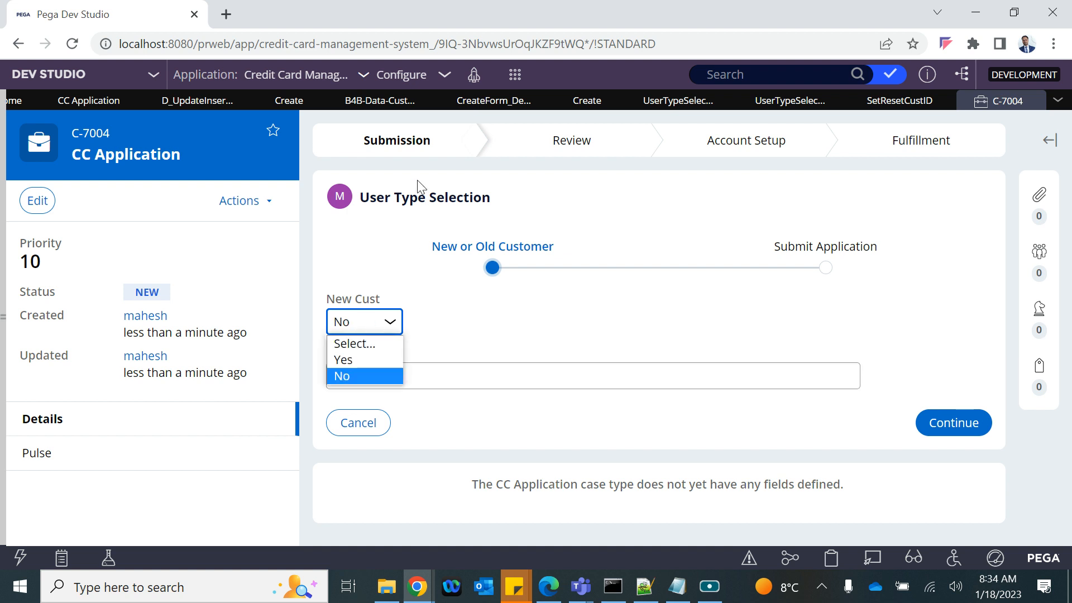
pyautogui.click(365, 359)
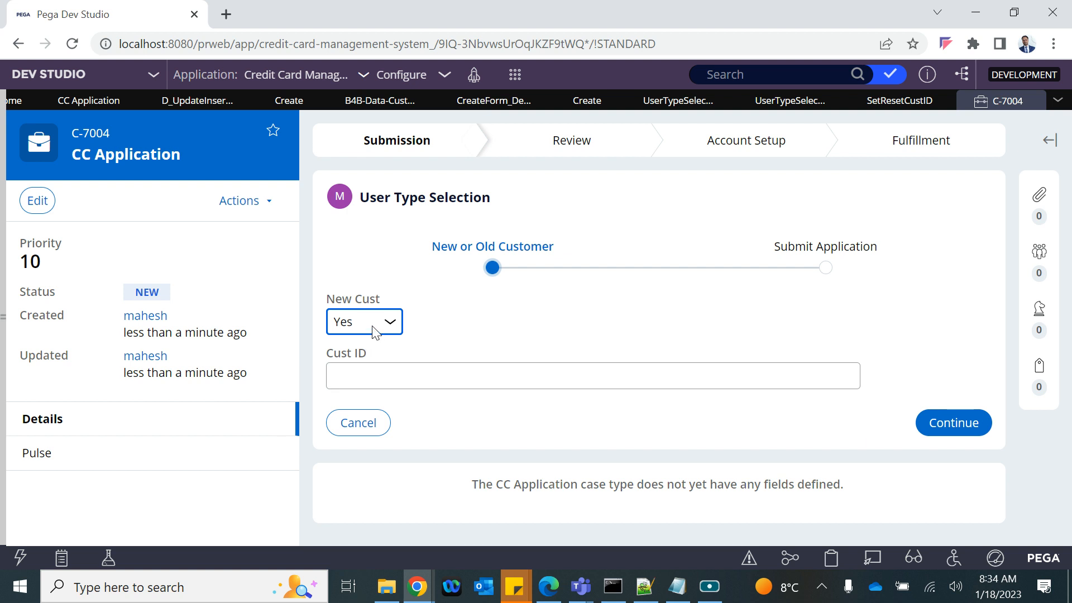
pyautogui.click(374, 332)
pyautogui.click(359, 375)
pyautogui.click(363, 319)
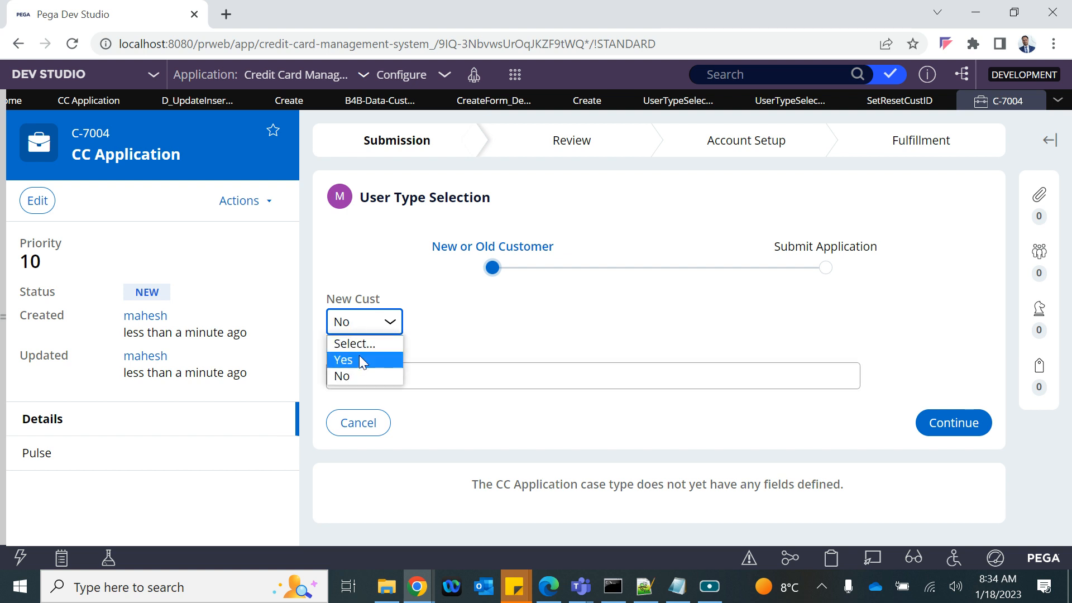
pyautogui.click(362, 361)
pyautogui.click(365, 313)
pyautogui.click(344, 375)
pyautogui.click(358, 330)
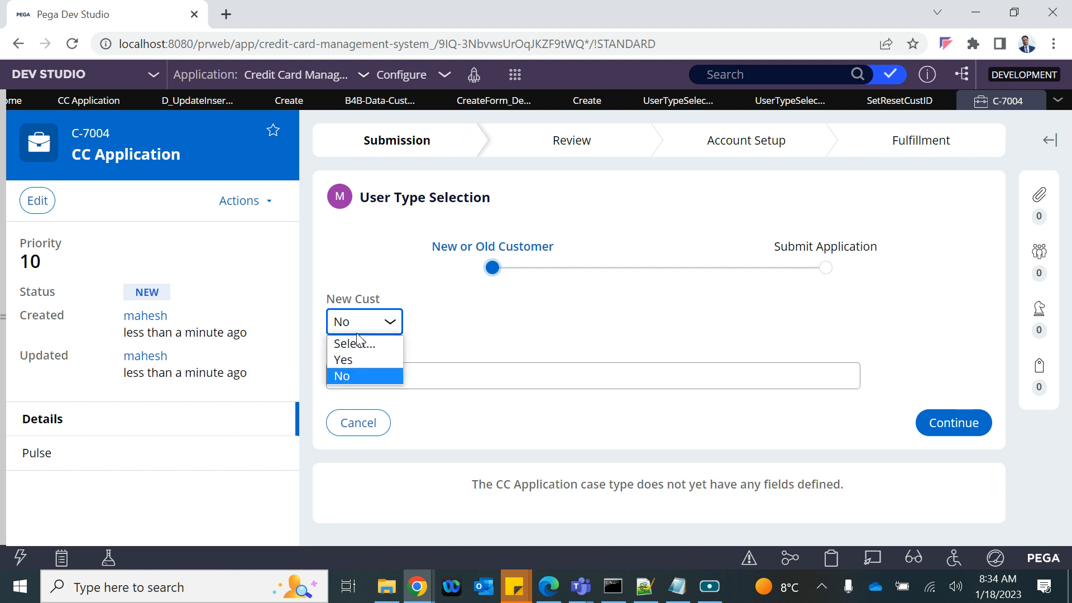
pyautogui.click(359, 359)
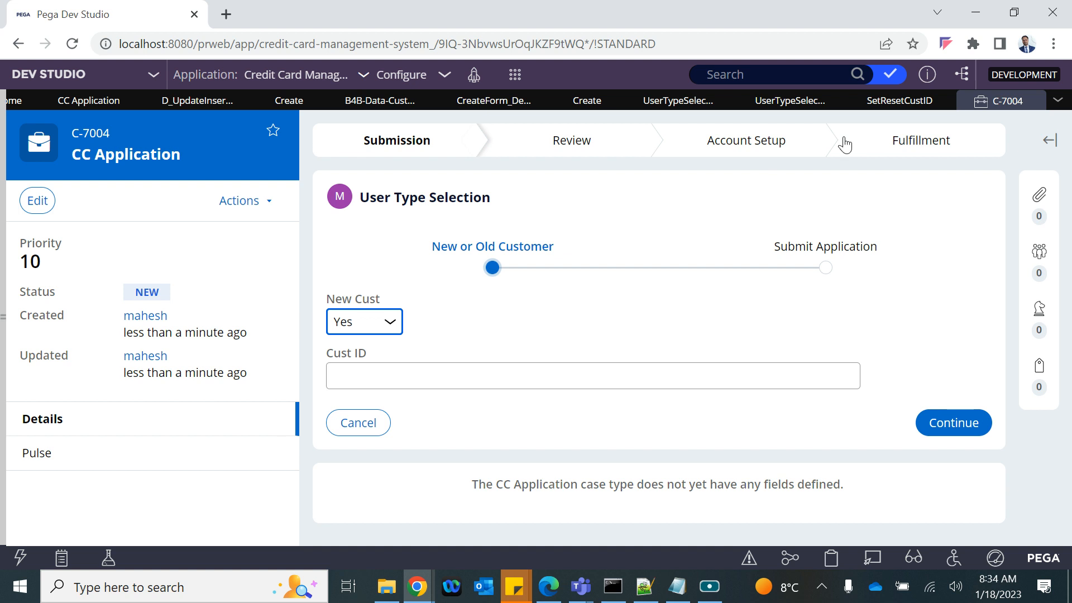
pyautogui.click(893, 101)
pyautogui.click(799, 102)
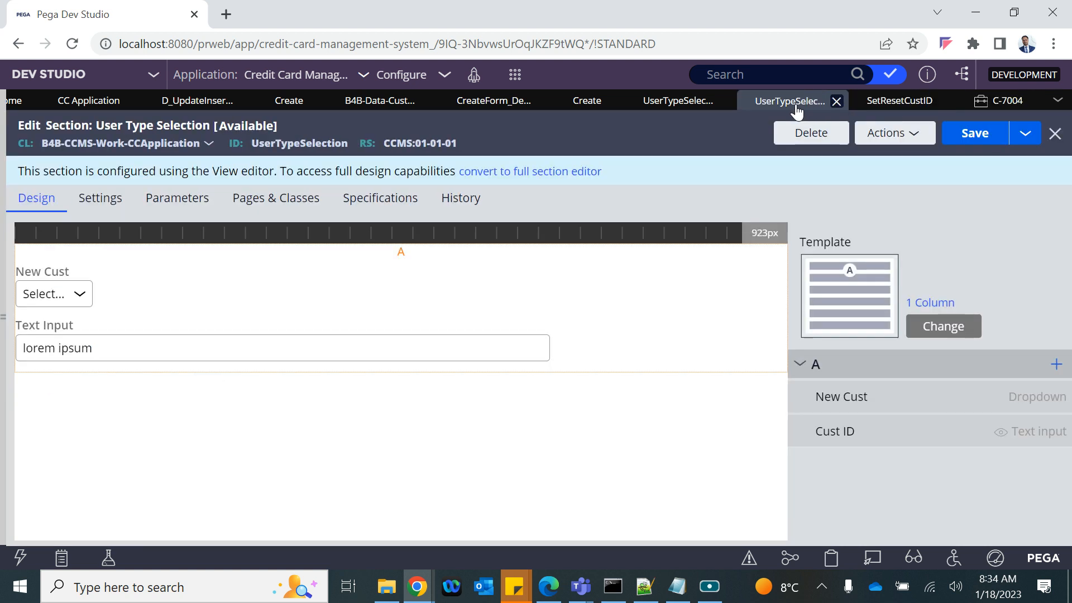
# Step: Add a Post value action to New Cust's Change event, placed before Run data transform, and submit
pyautogui.doubleClick(60, 295)
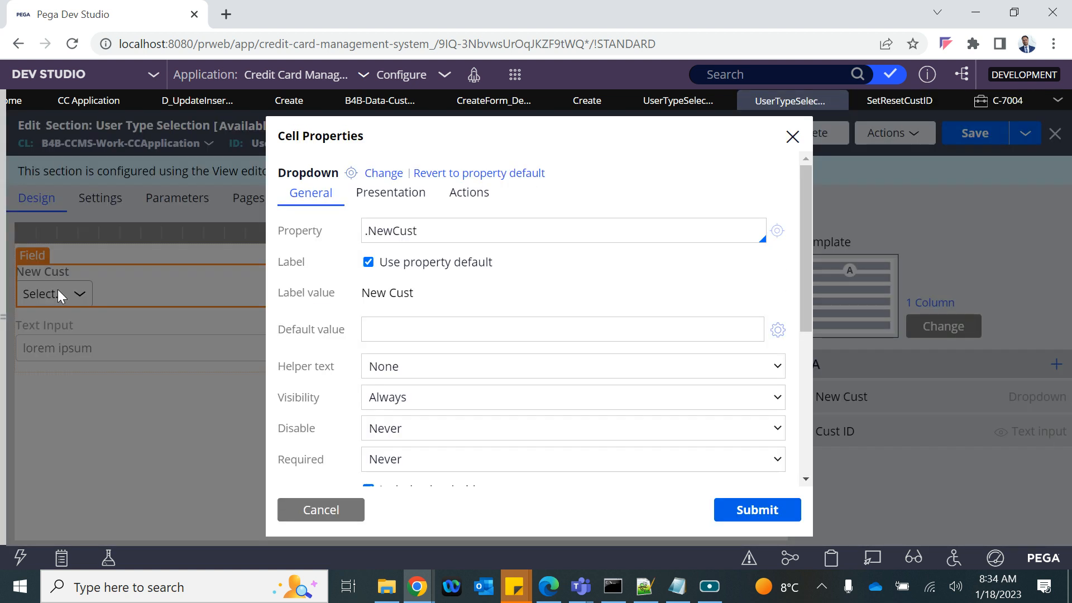
pyautogui.click(468, 192)
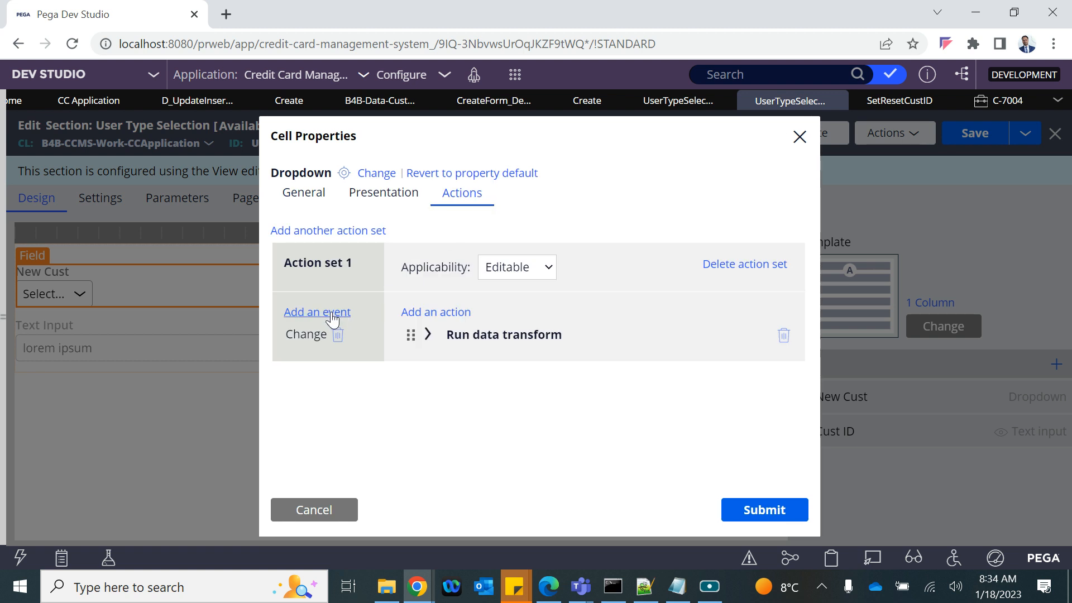
pyautogui.click(436, 312)
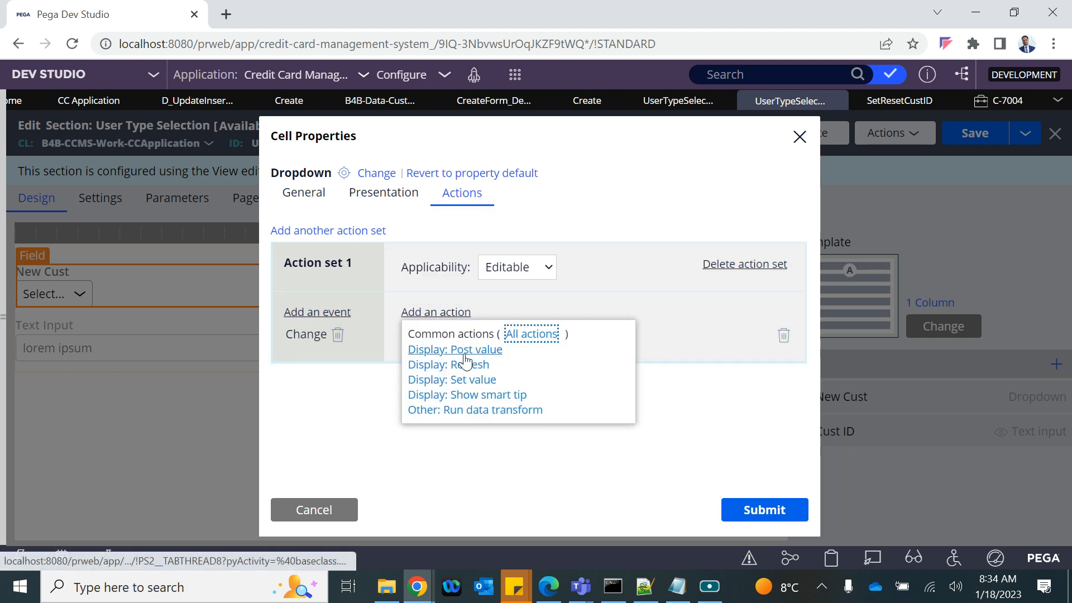
pyautogui.click(441, 350)
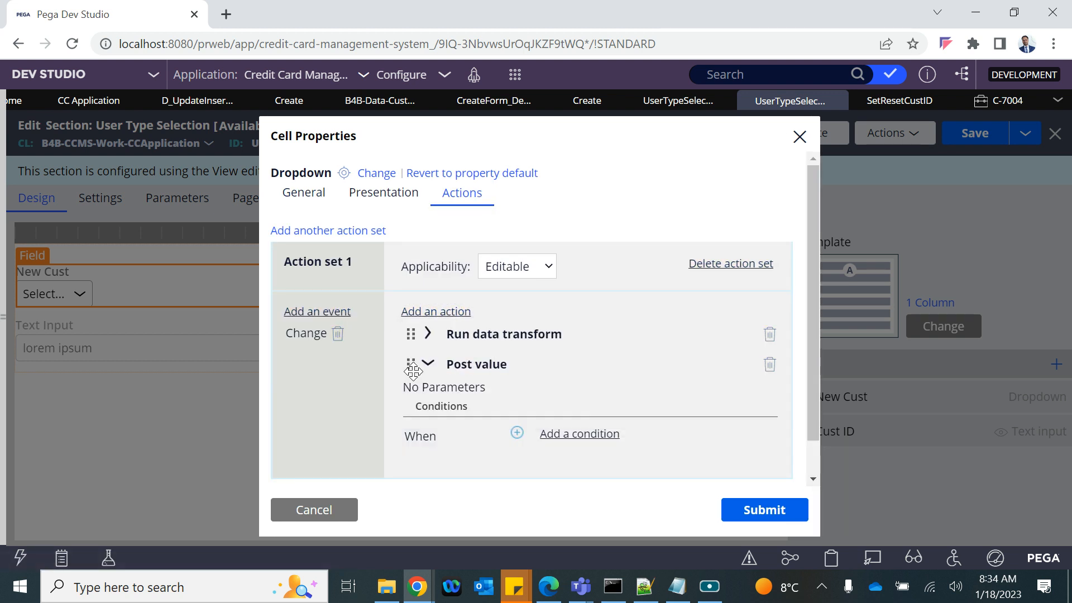
pyautogui.moveTo(413, 370); pyautogui.dragTo(412, 333)
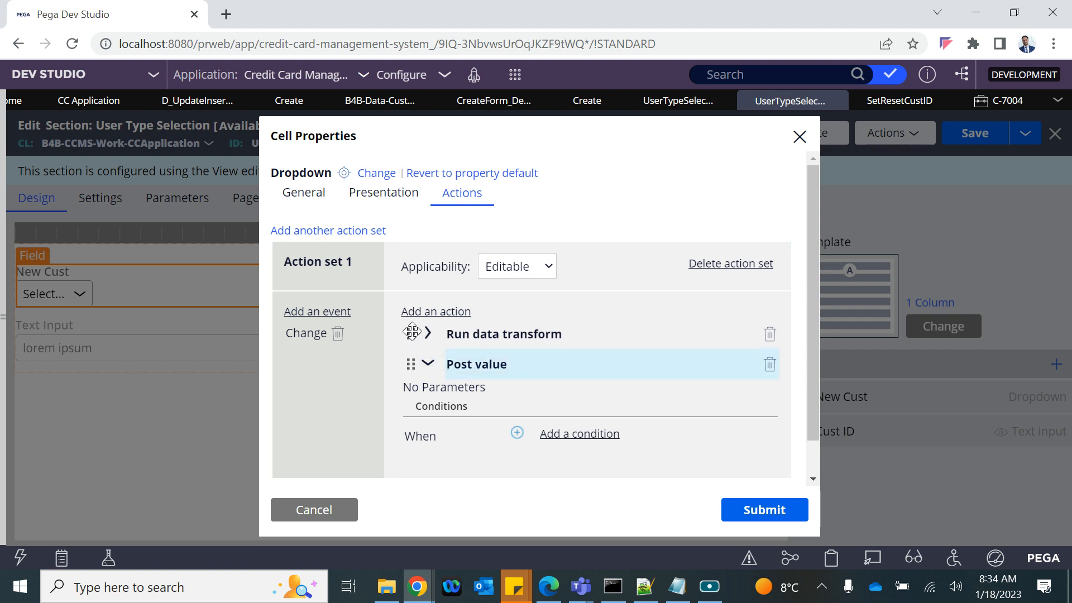
pyautogui.click(428, 335)
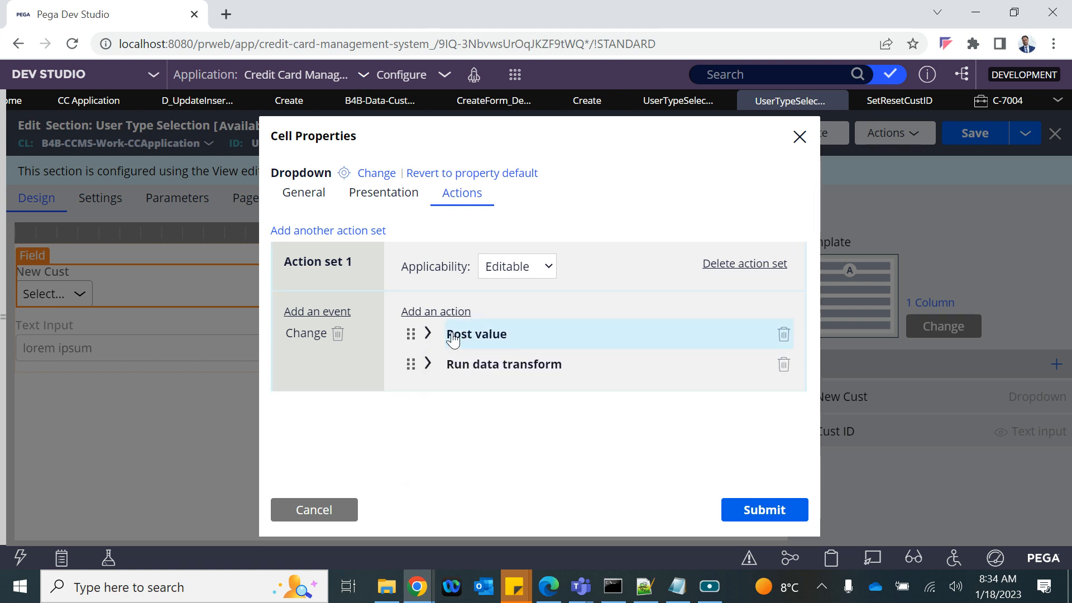
pyautogui.click(773, 510)
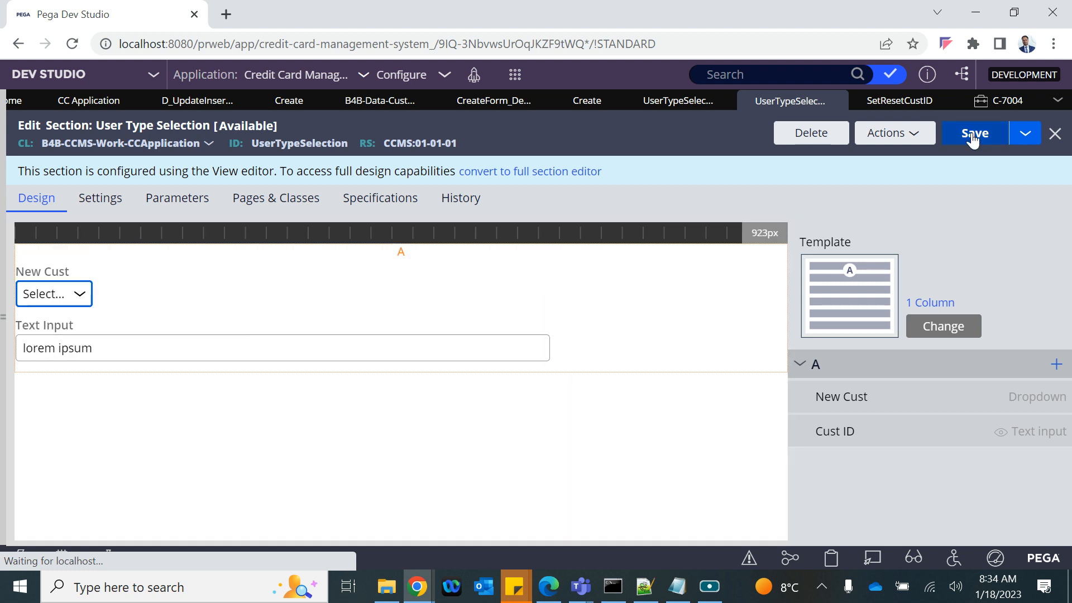
# Step: Save the section, discard the old test case, and start a new CC Application case
pyautogui.click(971, 134)
pyautogui.click(999, 101)
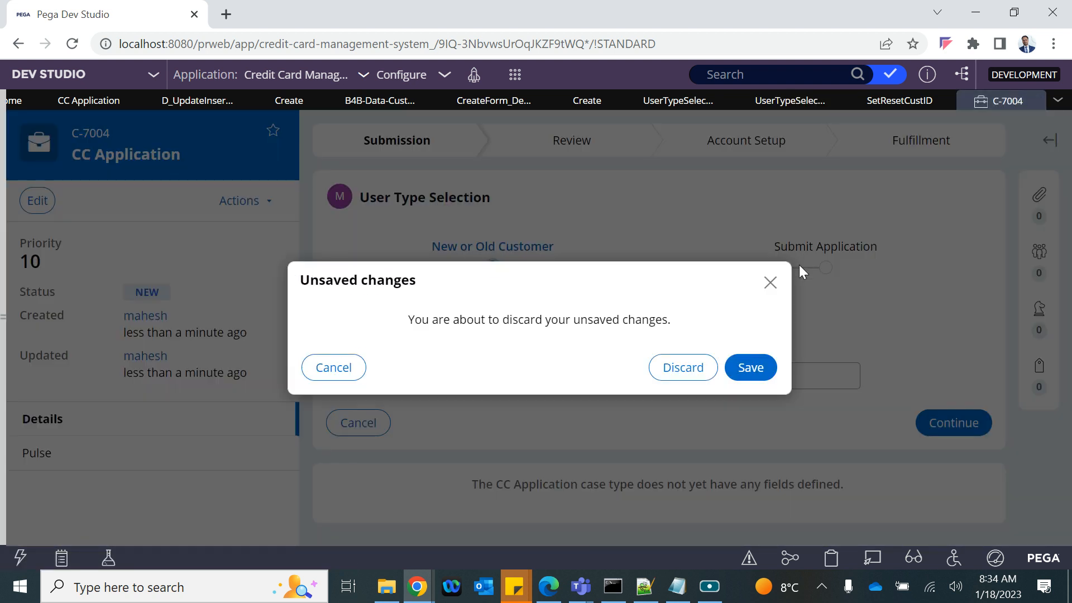
pyautogui.click(681, 366)
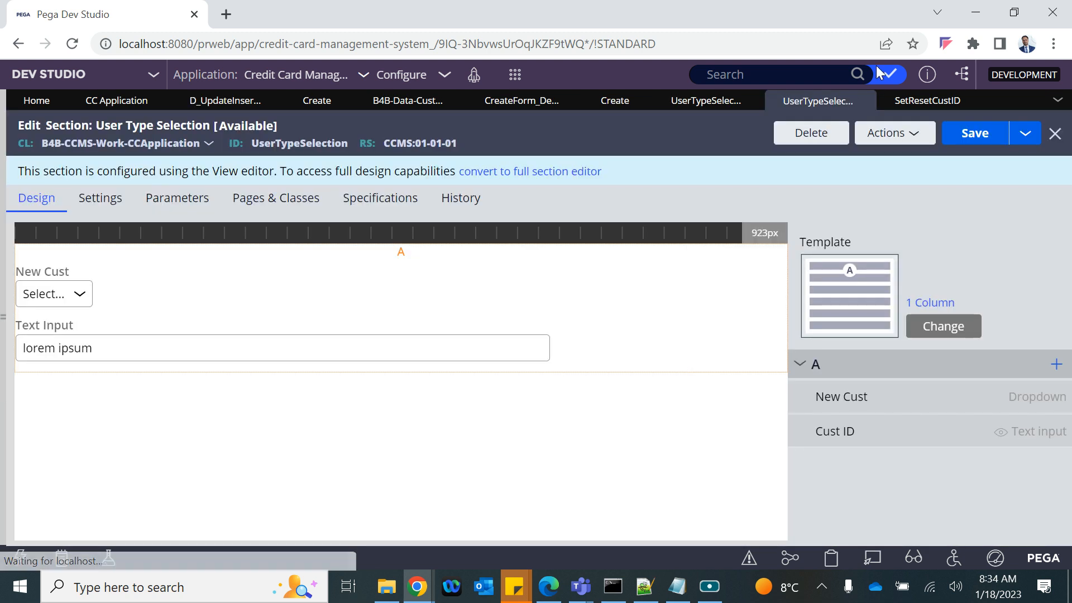
pyautogui.click(514, 73)
pyautogui.moveTo(614, 95)
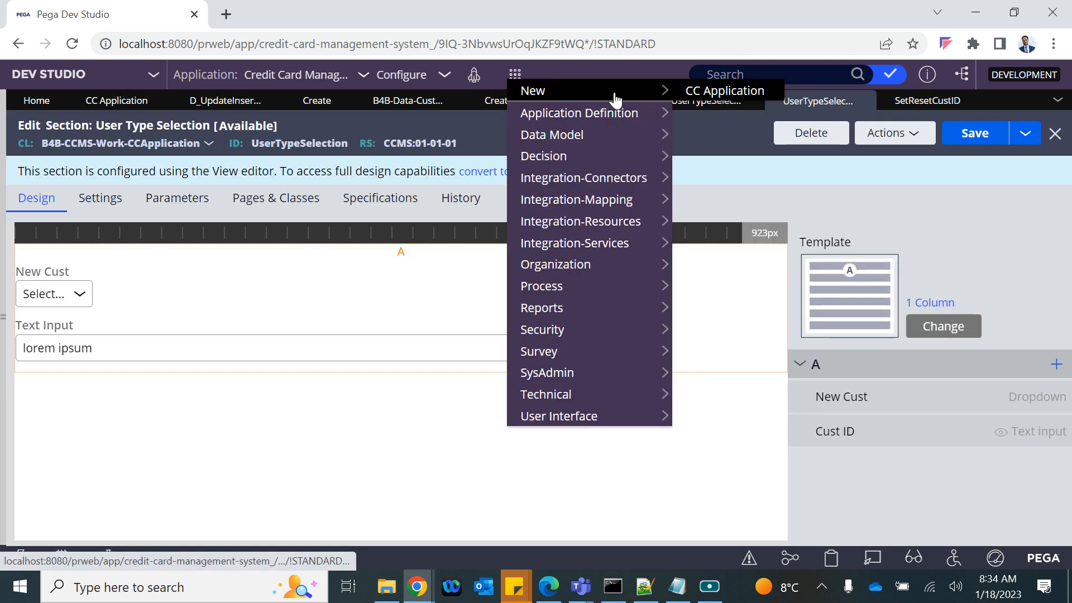
pyautogui.click(692, 92)
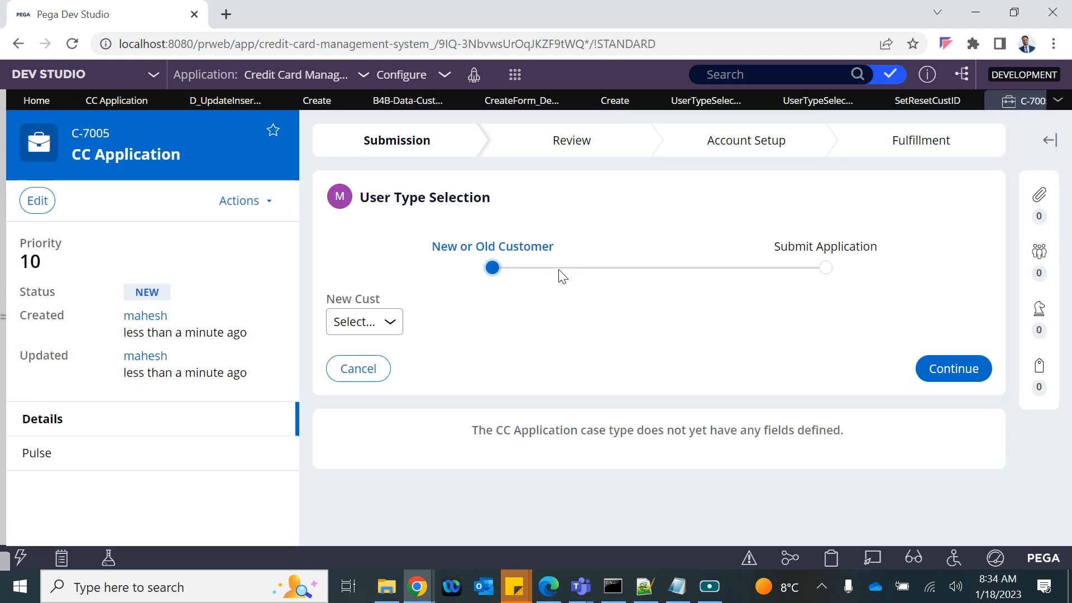
# Step: Toggle New Cust between Yes and No on the new case and open the Clipboard Viewer
pyautogui.click(341, 327)
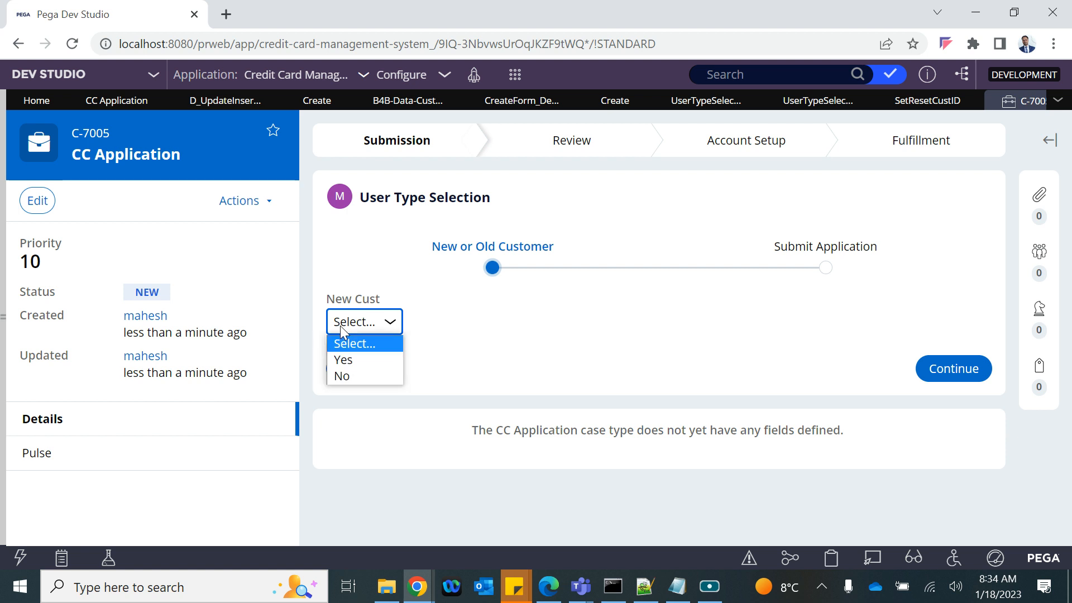
pyautogui.click(364, 361)
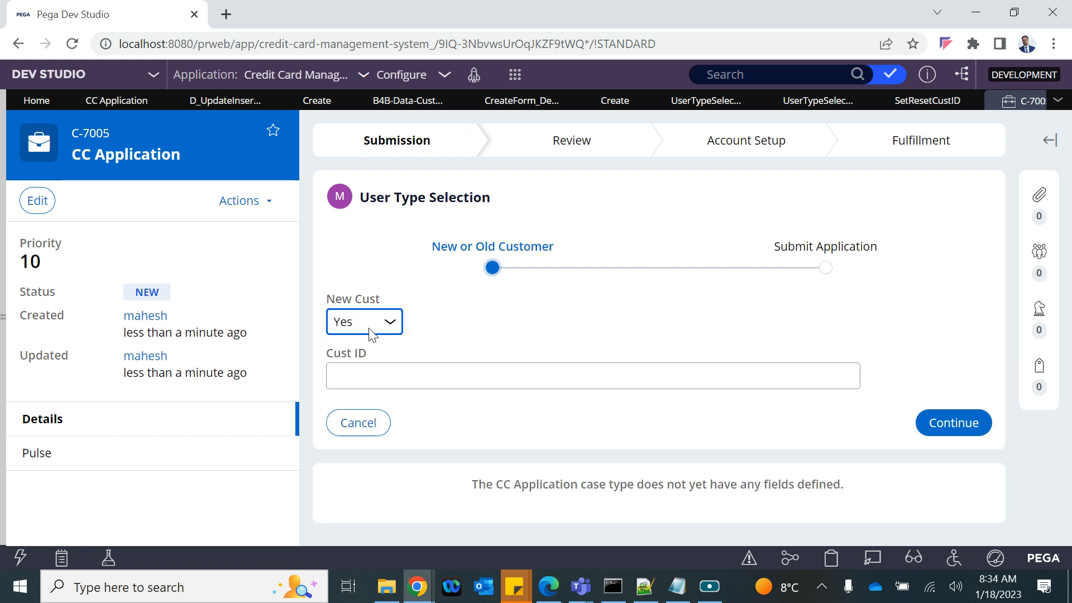
pyautogui.click(370, 328)
pyautogui.click(360, 376)
pyautogui.click(369, 334)
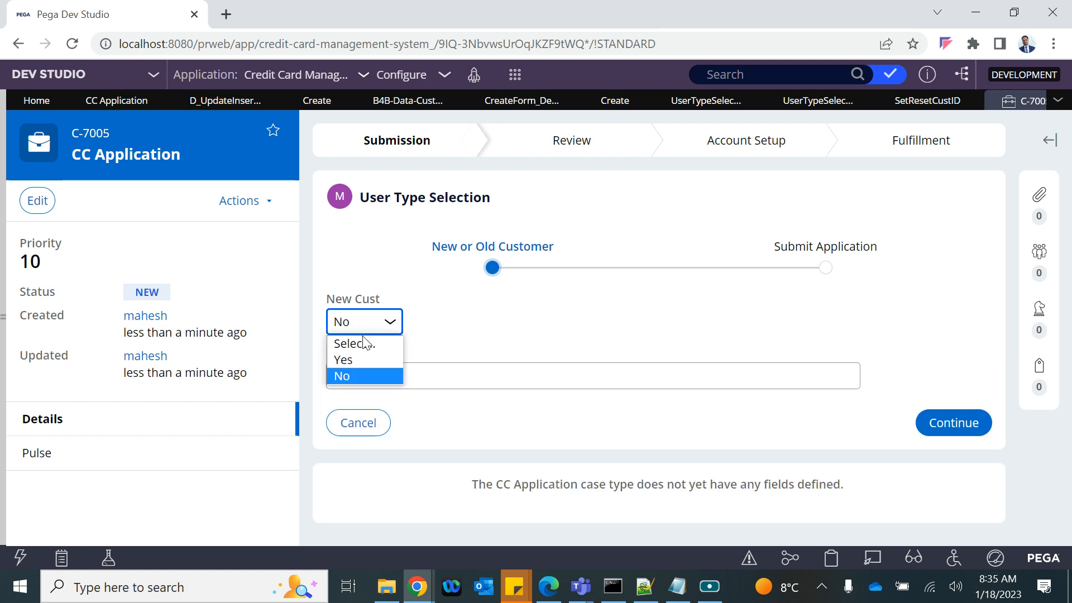
pyautogui.click(351, 356)
pyautogui.click(831, 555)
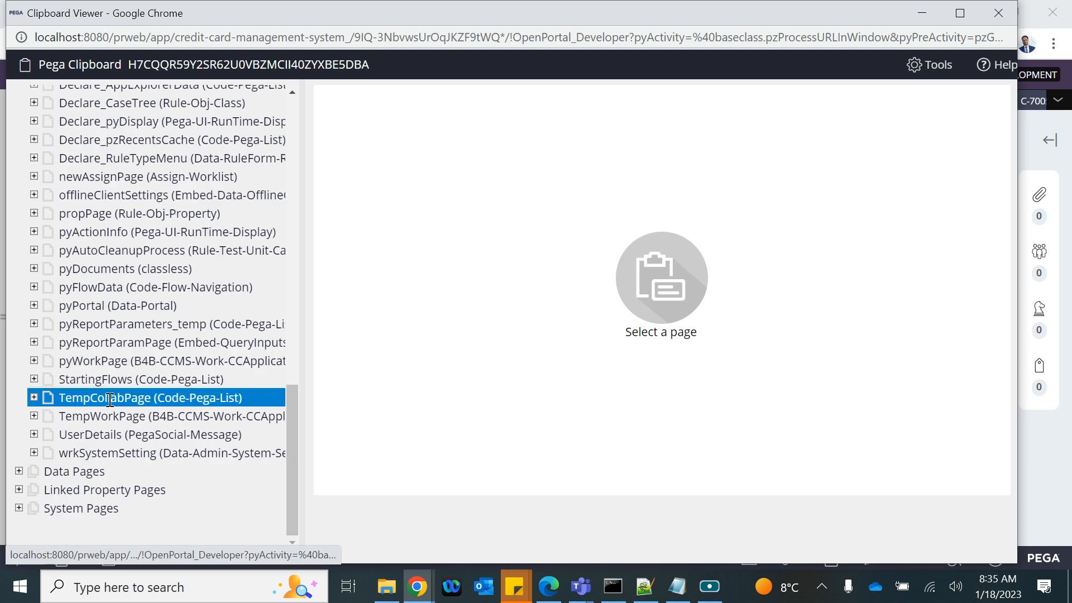
# Step: Check that pyWorkPage on the clipboard shows NewCust Yes, then close the clipboard
pyautogui.click(111, 361)
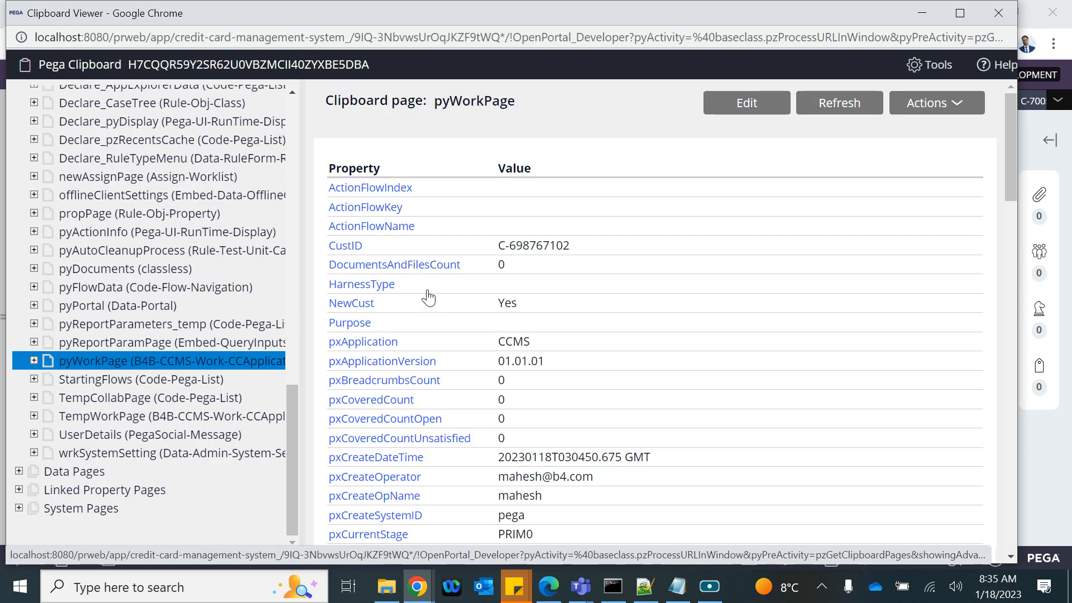
pyautogui.moveTo(519, 304); pyautogui.dragTo(335, 303)
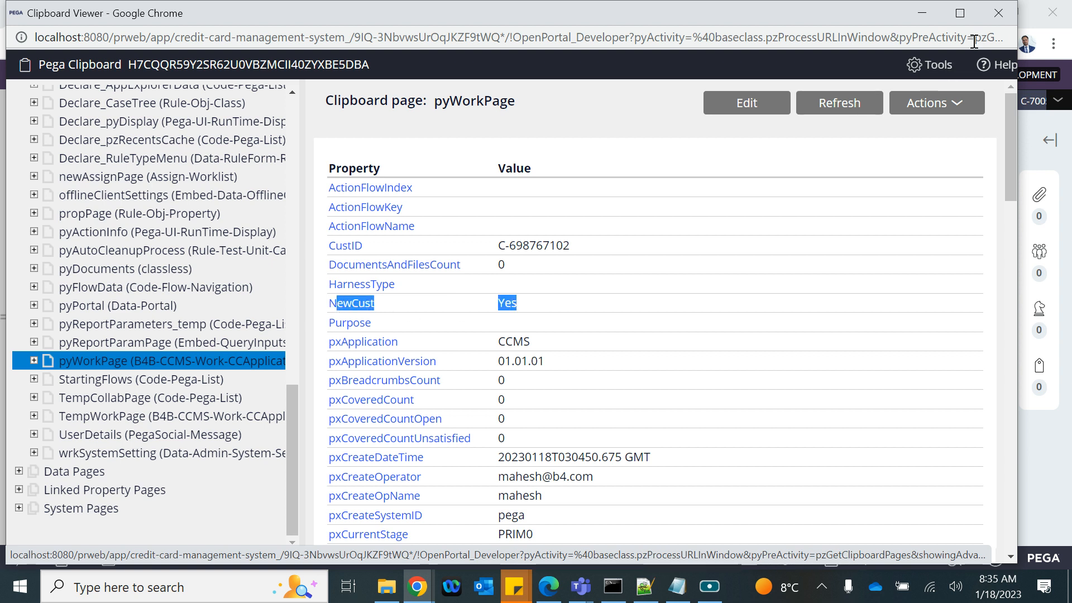
pyautogui.click(998, 13)
# Step: Set New Cust to No and confirm pyWorkPage now shows NewCust No with no CustID
pyautogui.click(383, 321)
pyautogui.click(368, 376)
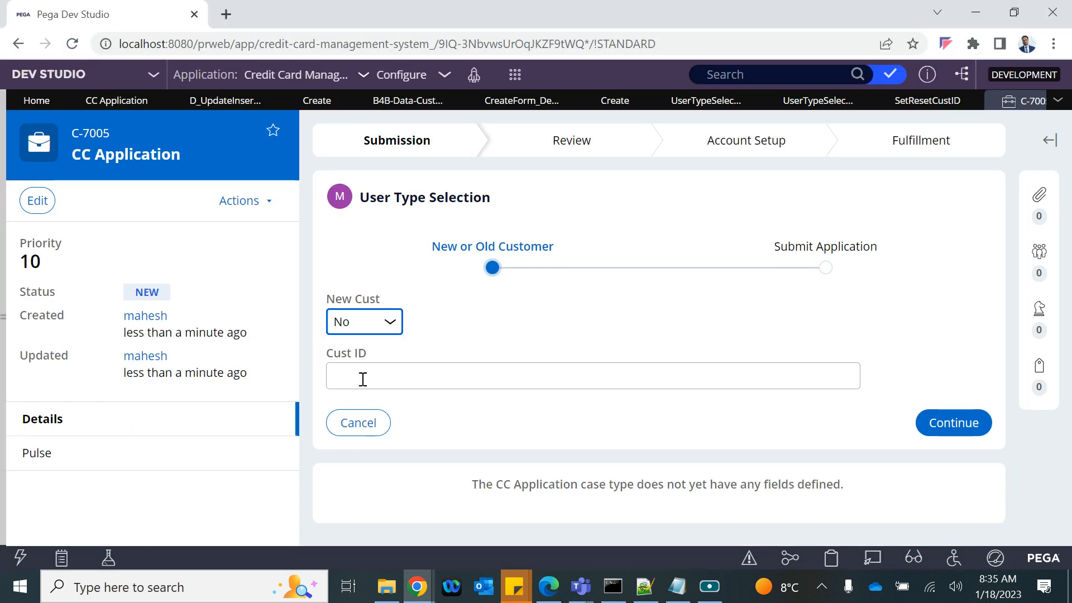
pyautogui.click(831, 558)
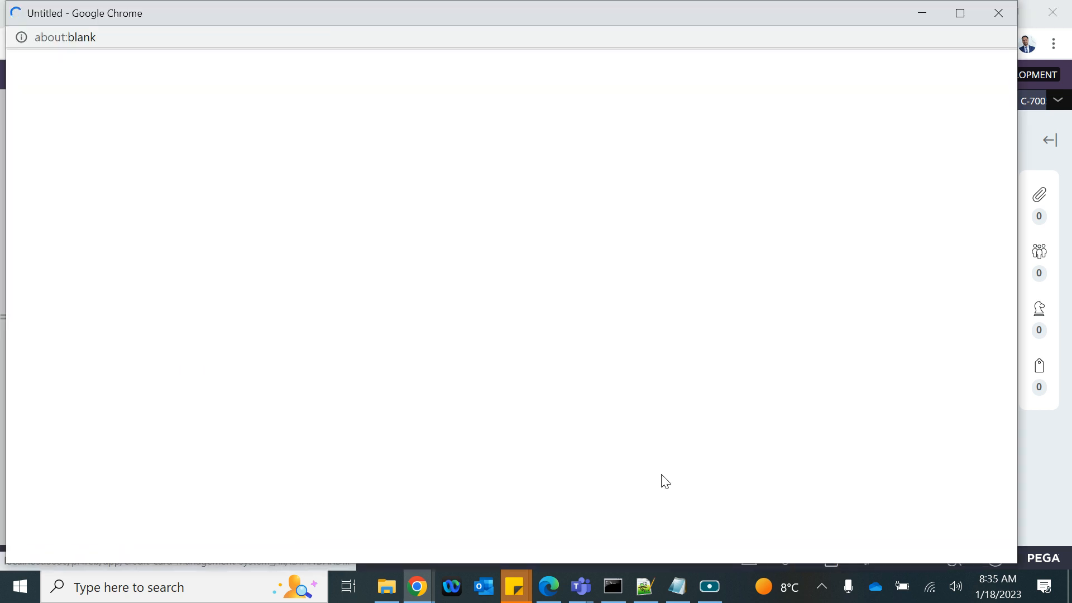
pyautogui.scroll(-13, 142, 414)
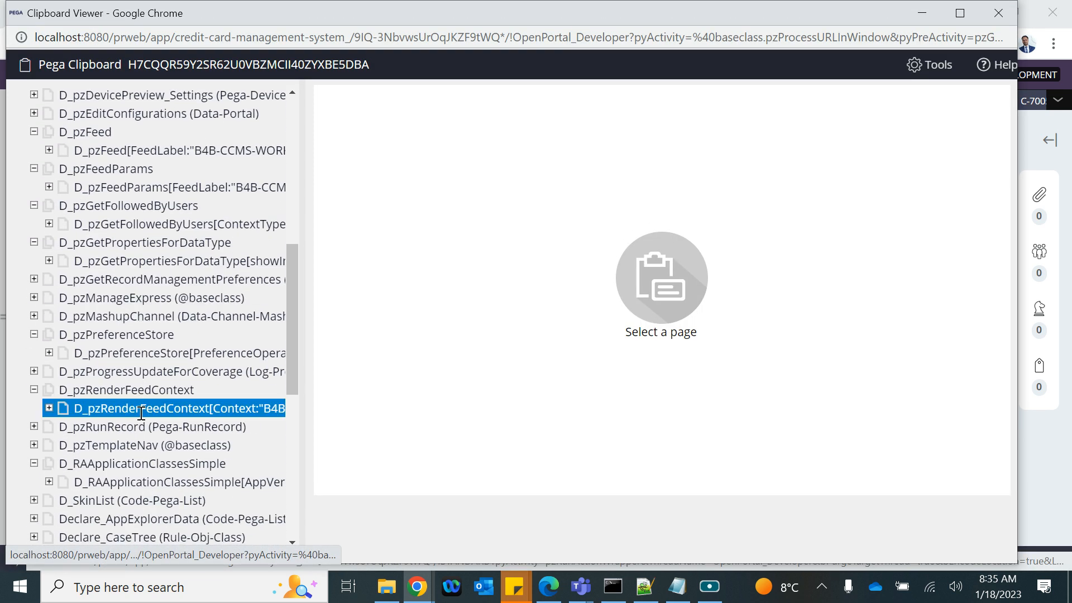
pyautogui.click(82, 369)
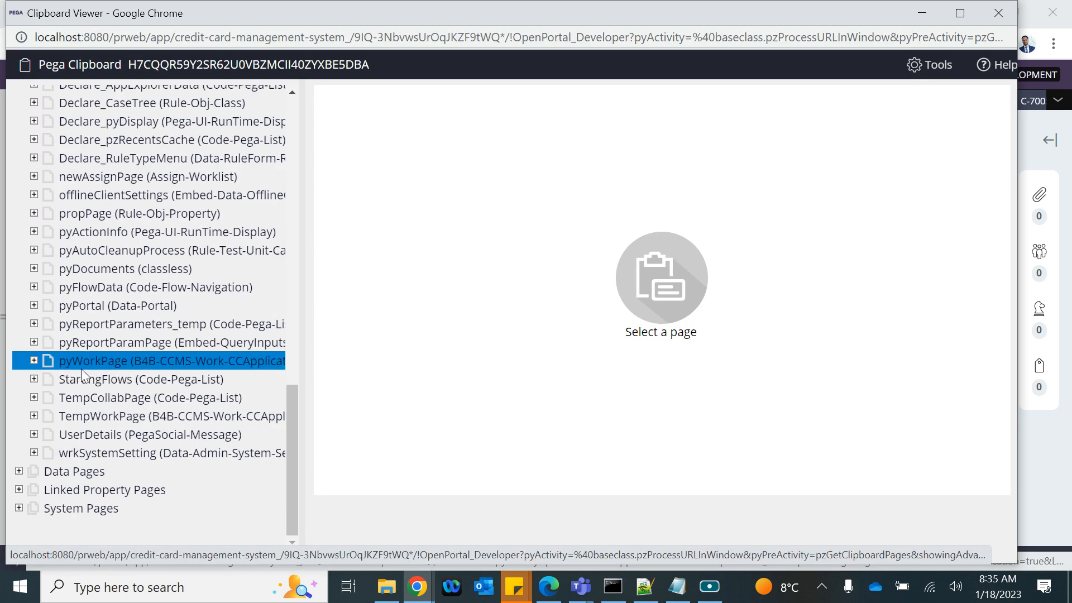
pyautogui.moveTo(536, 283); pyautogui.dragTo(328, 283)
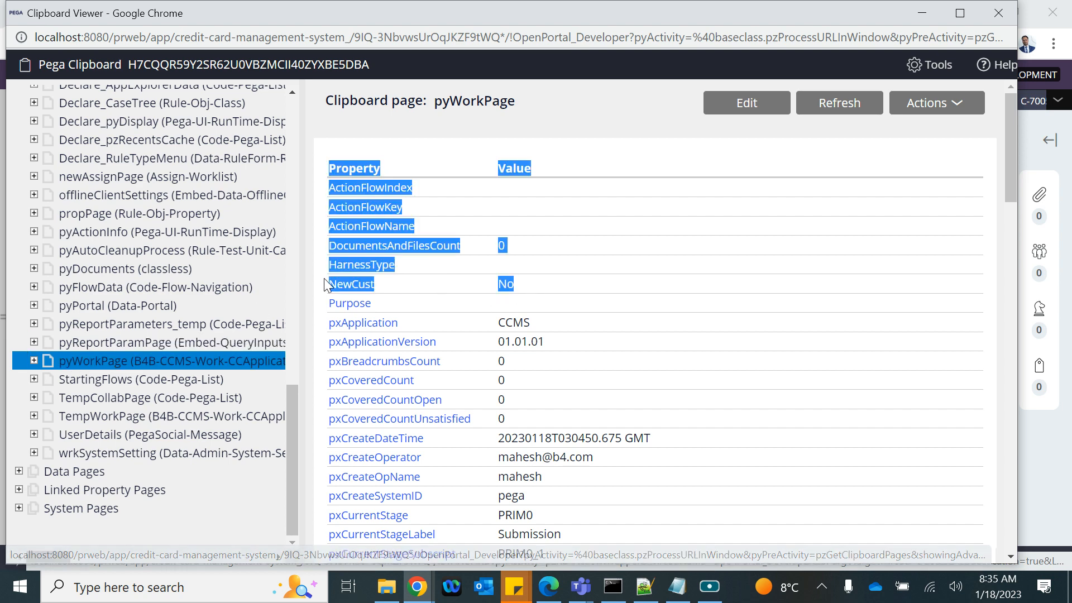
pyautogui.click(465, 280)
pyautogui.scroll(-20, 466, 285)
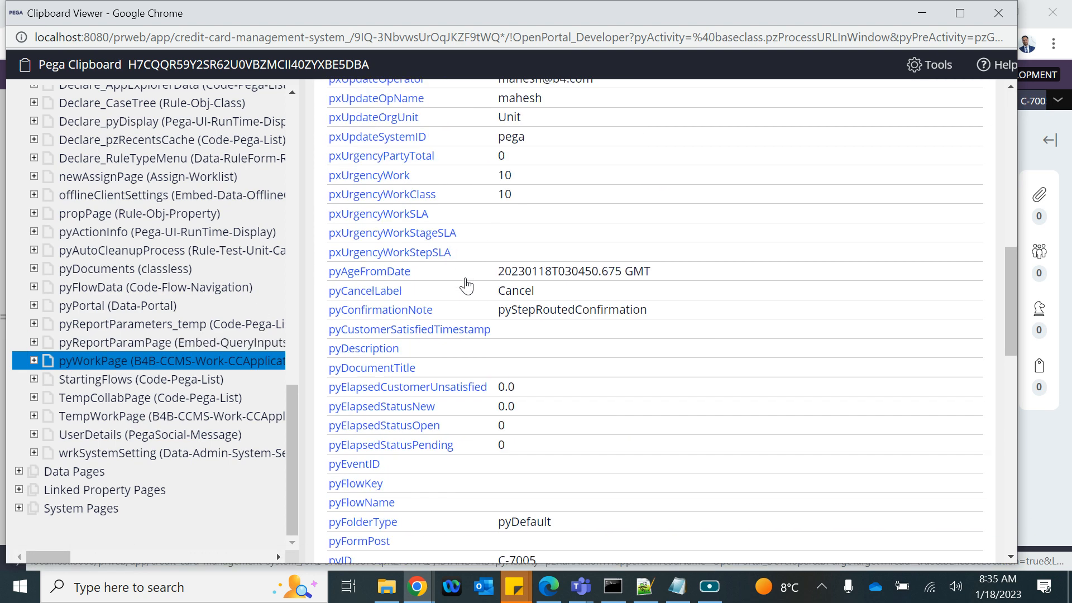
pyautogui.scroll(20, 466, 286)
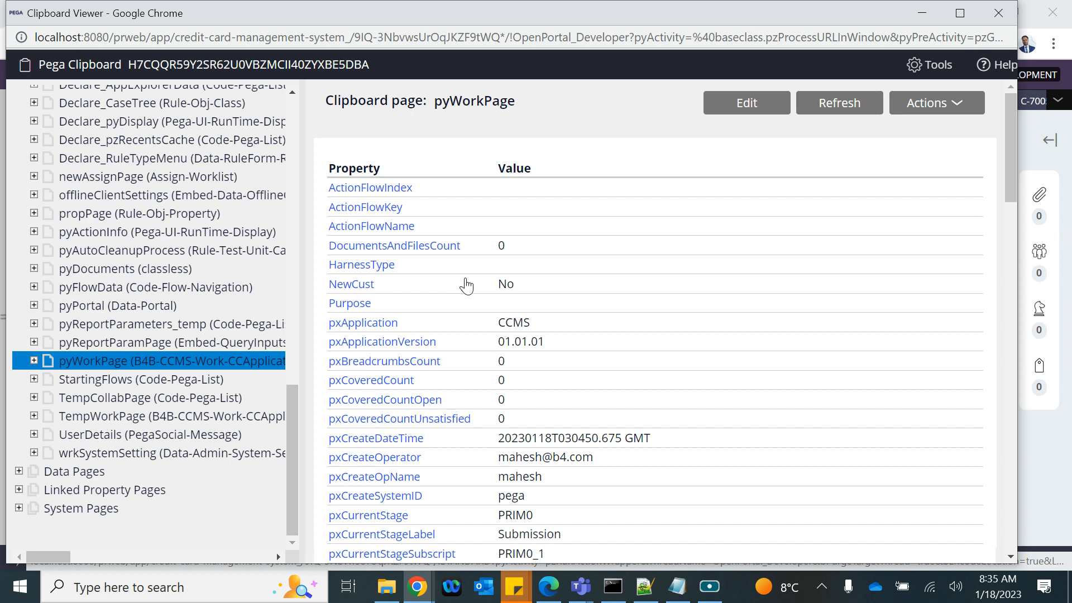
pyautogui.scroll(-20, 466, 286)
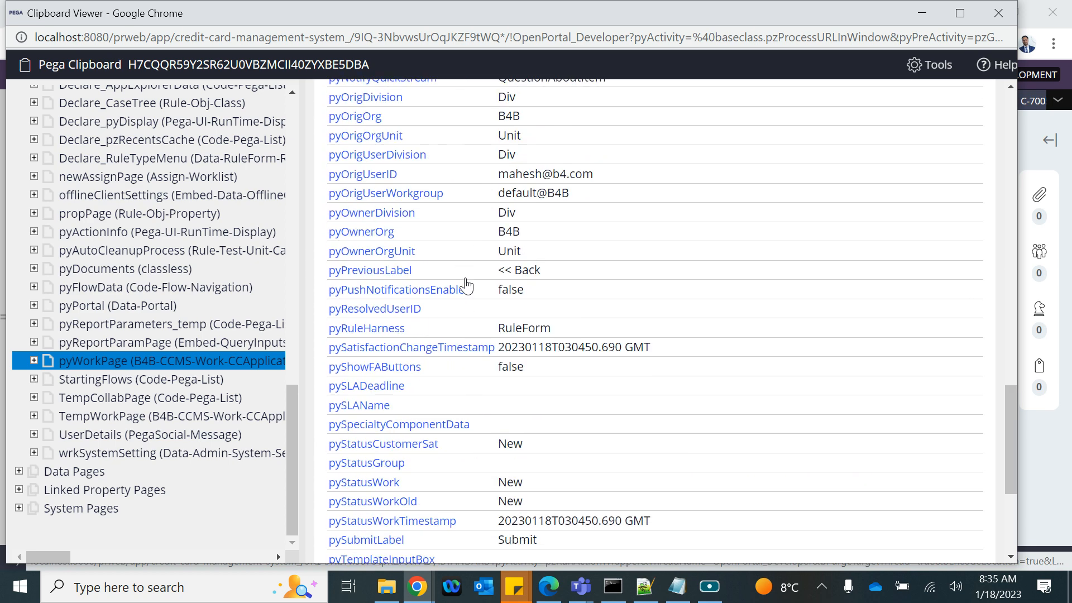
pyautogui.scroll(6, 466, 285)
pyautogui.scroll(14, 467, 286)
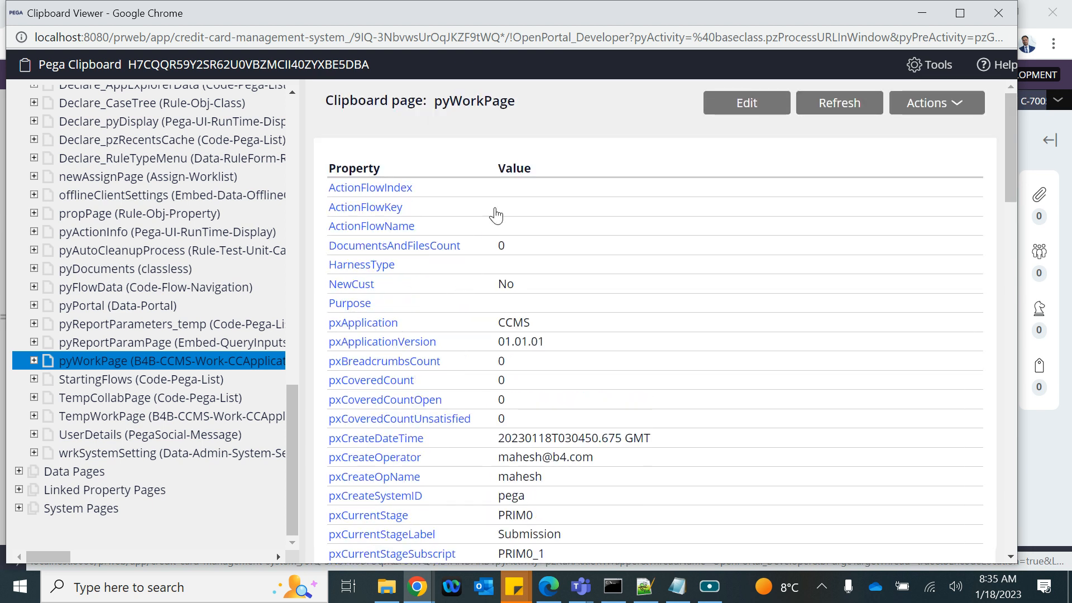
# Step: Close the clipboard, check the empty Cust ID field, and glance at SetResetCustID before returning to the section
pyautogui.click(998, 12)
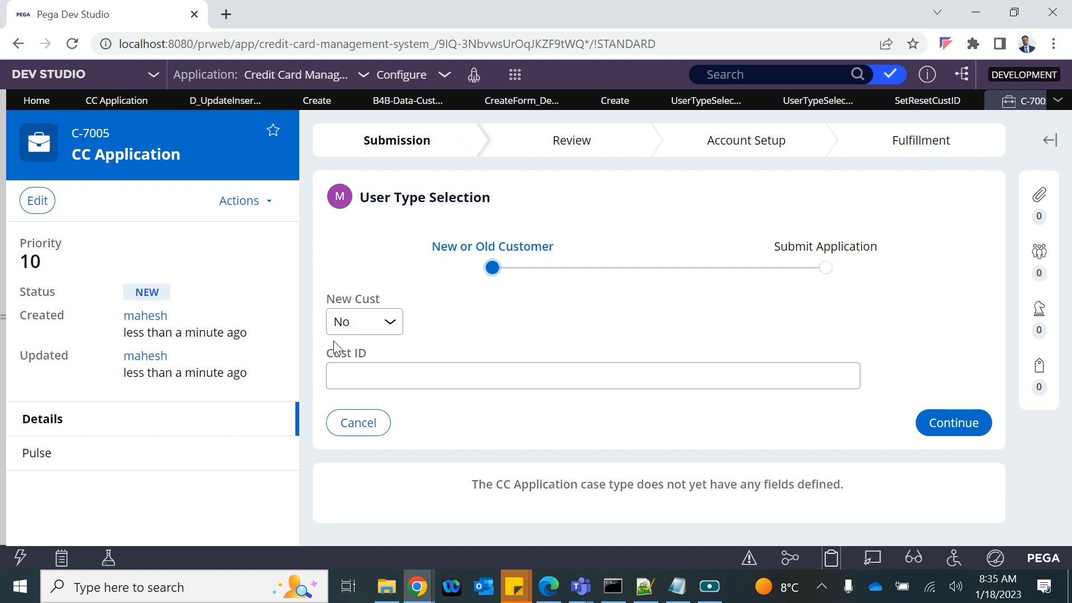
pyautogui.click(359, 372)
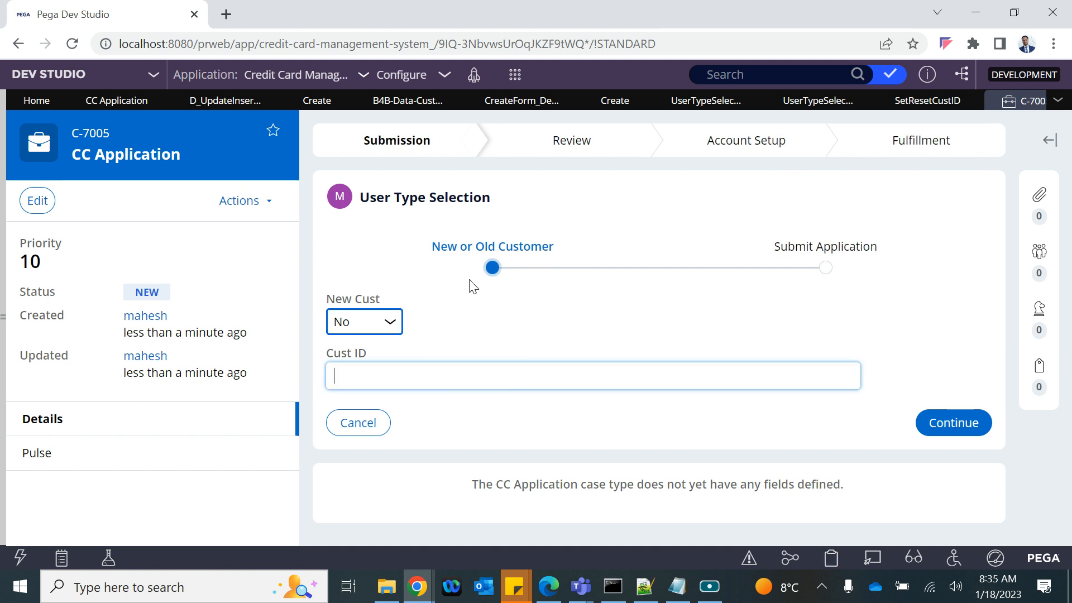
pyautogui.click(919, 102)
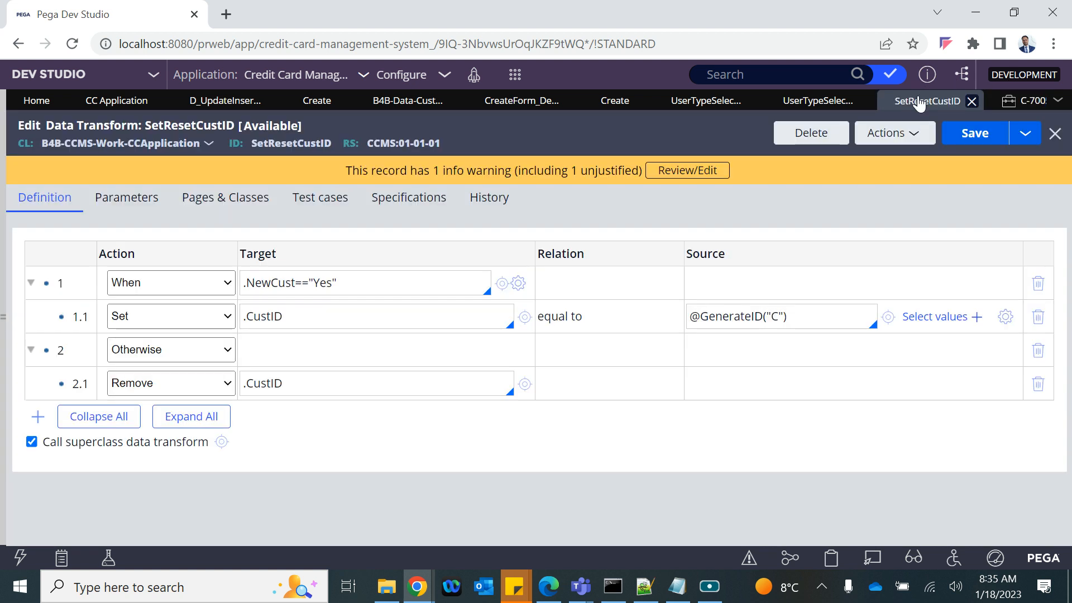
pyautogui.click(815, 102)
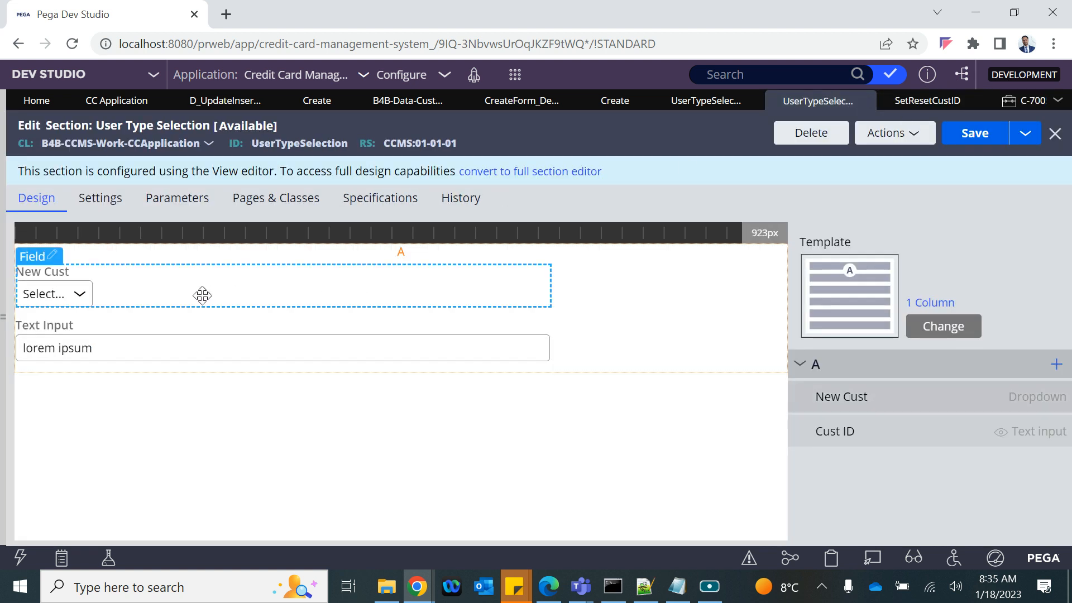
# Step: Add a Refresh action targeting This section to New Cust's Change event
pyautogui.doubleClick(202, 295)
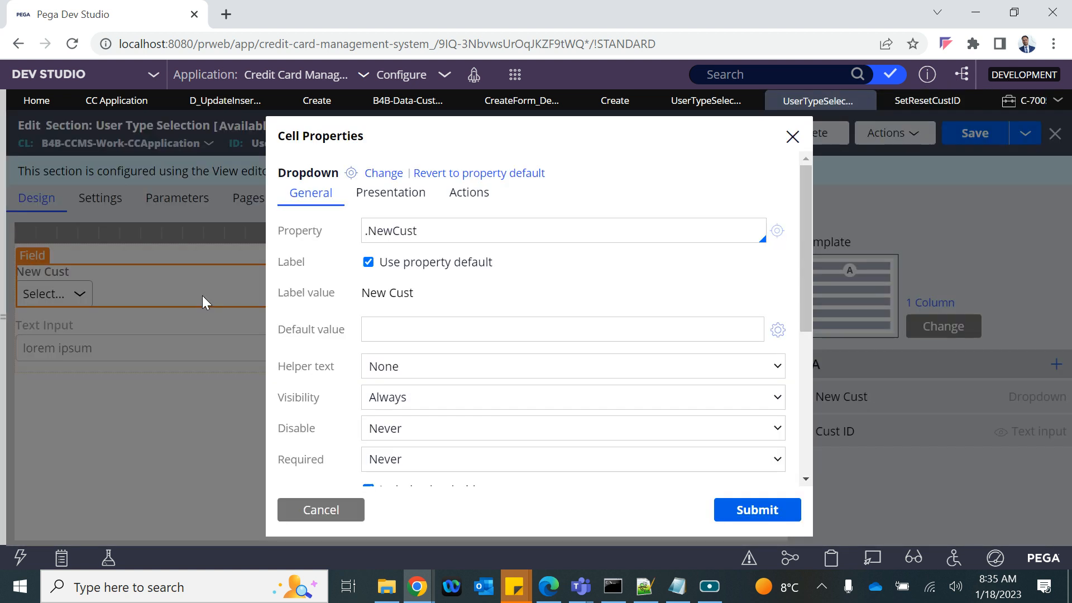
pyautogui.click(468, 195)
pyautogui.click(428, 365)
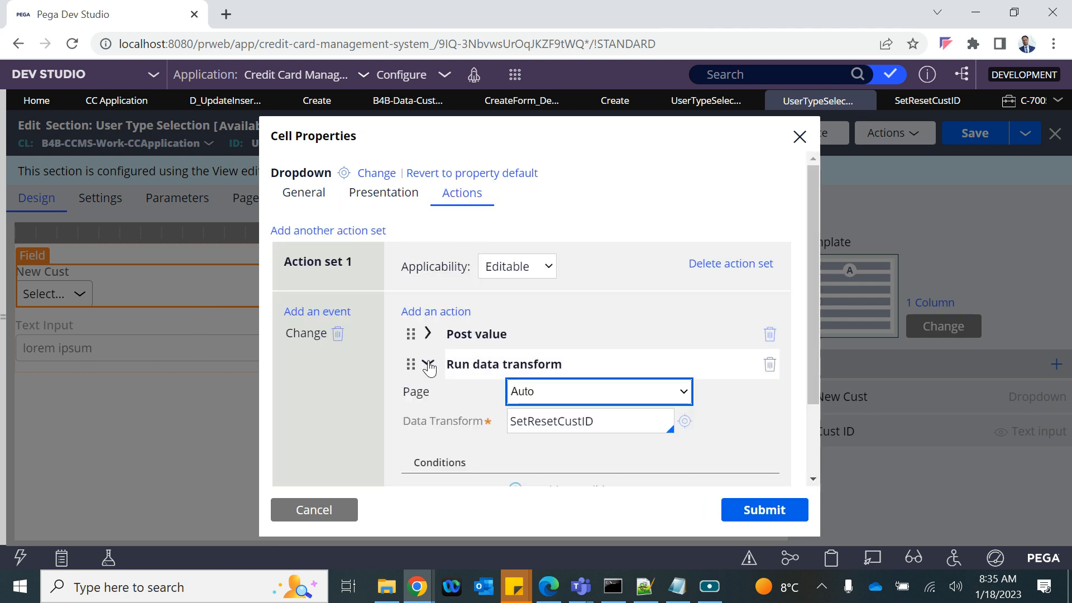
pyautogui.click(428, 365)
pyautogui.click(444, 314)
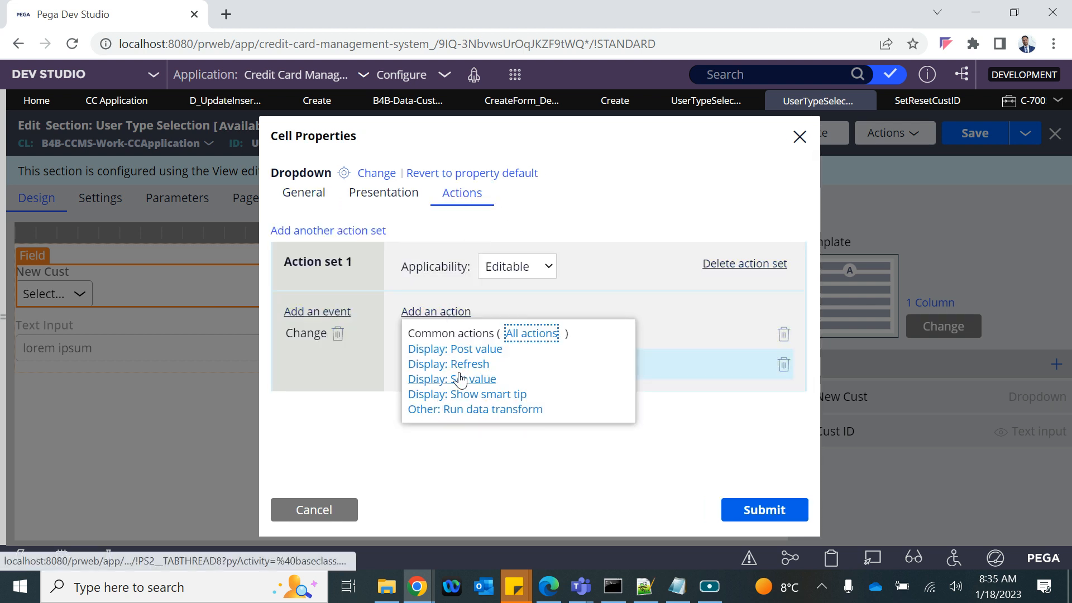
pyautogui.click(434, 368)
pyautogui.click(433, 364)
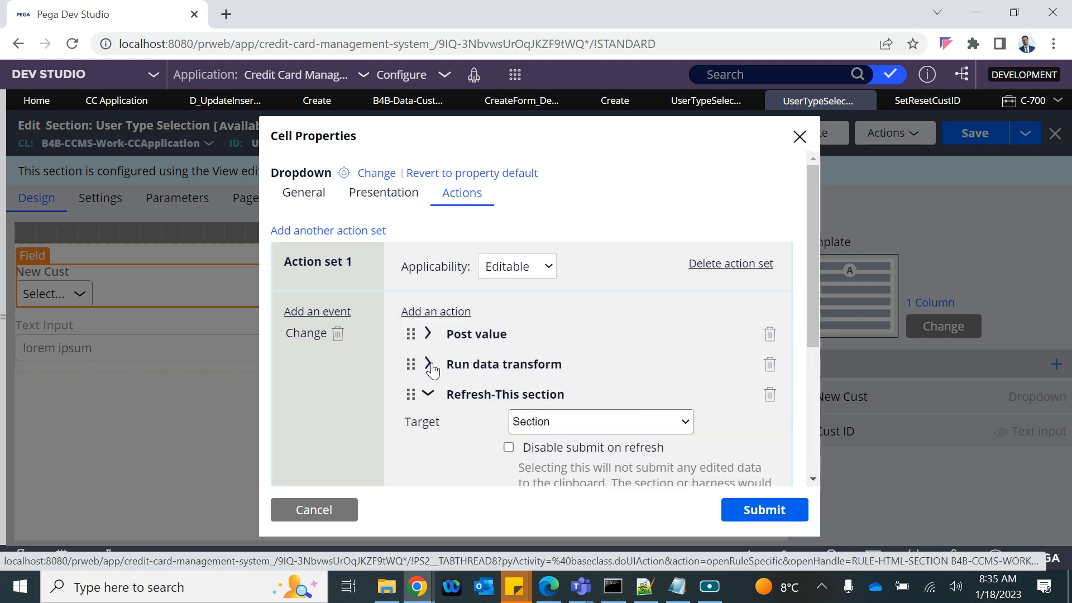
pyautogui.scroll(-2, 536, 412)
pyautogui.click(543, 313)
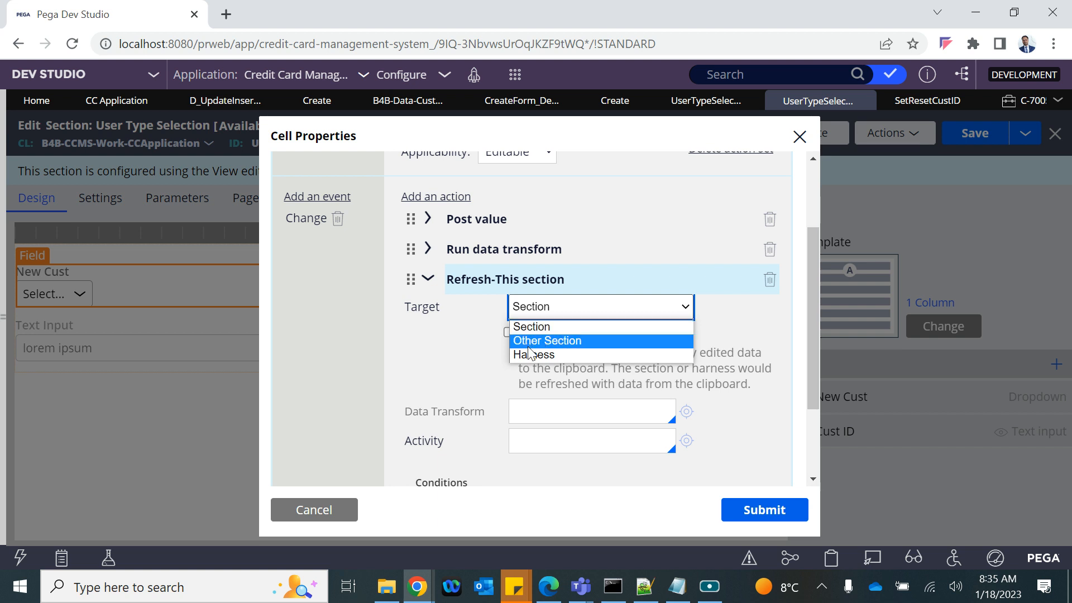
pyautogui.click(533, 333)
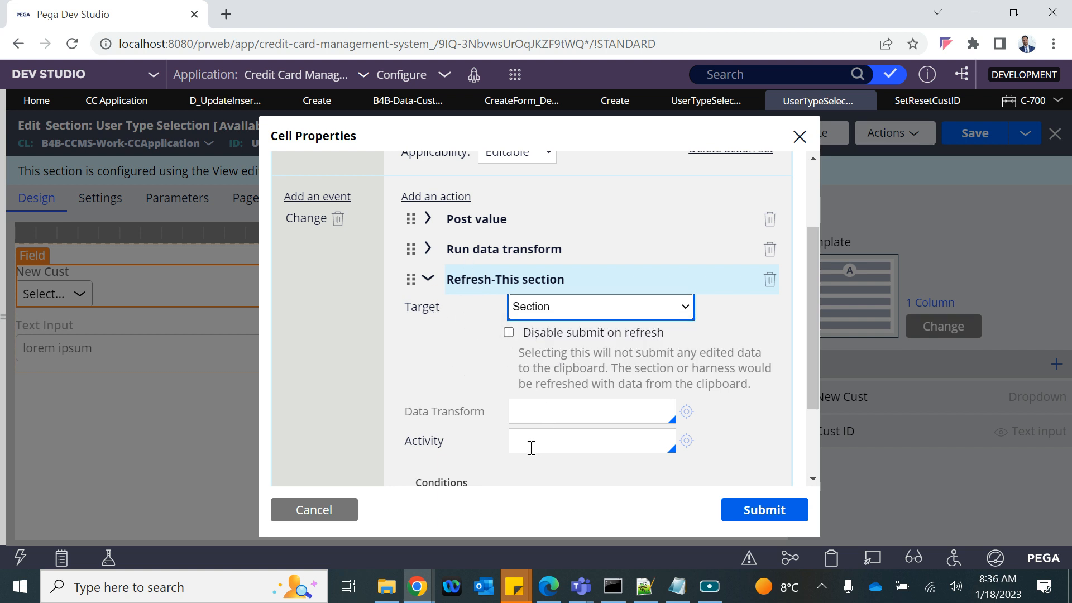
# Step: Delete the Run data transform action, set the Refresh's data transform to SetResetCustID, and submit
pyautogui.scroll(-1, 531, 448)
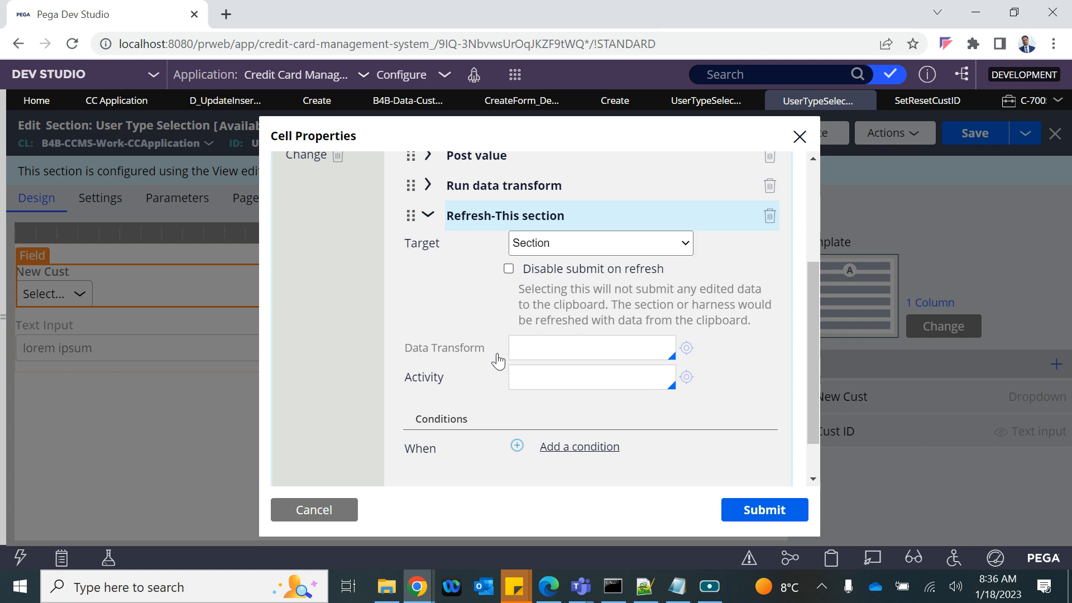
pyautogui.click(428, 186)
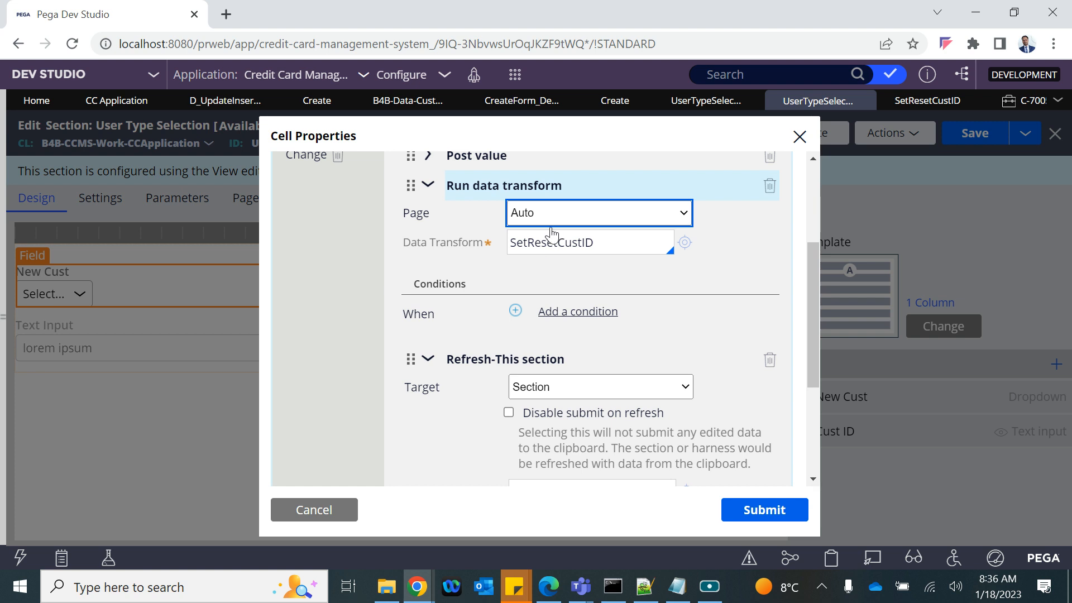
pyautogui.doubleClick(540, 243)
pyautogui.hotkey('ctrl', 'c')
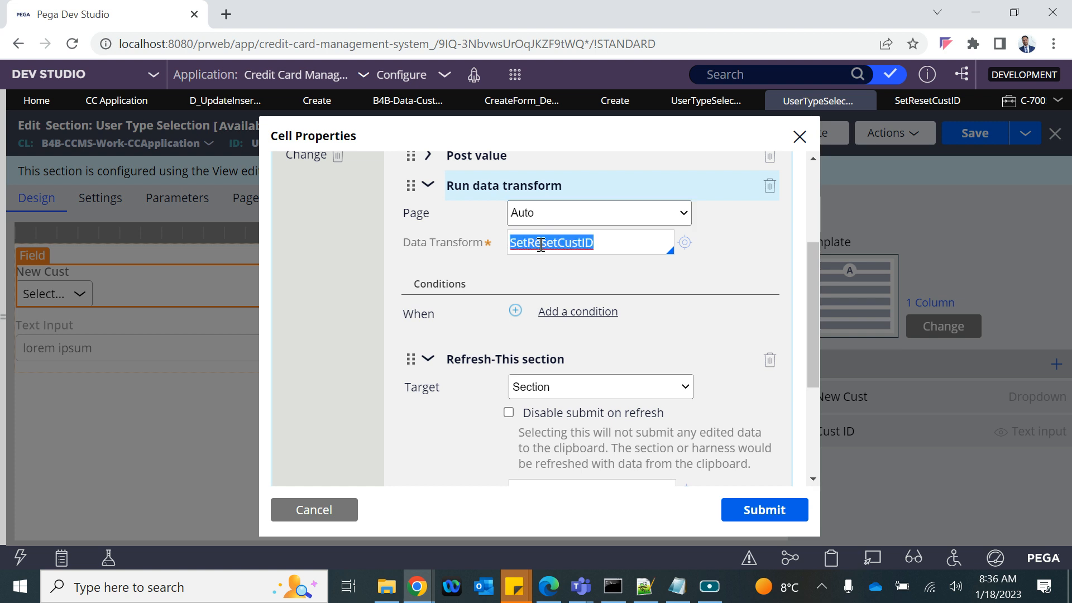
pyautogui.click(769, 191)
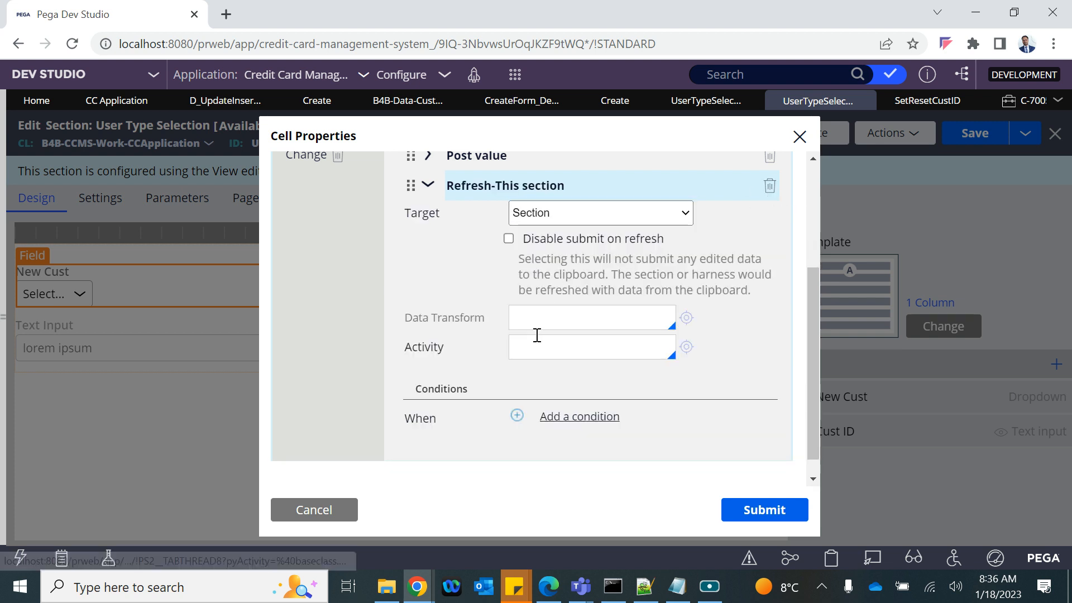
pyautogui.scroll(1, 469, 234)
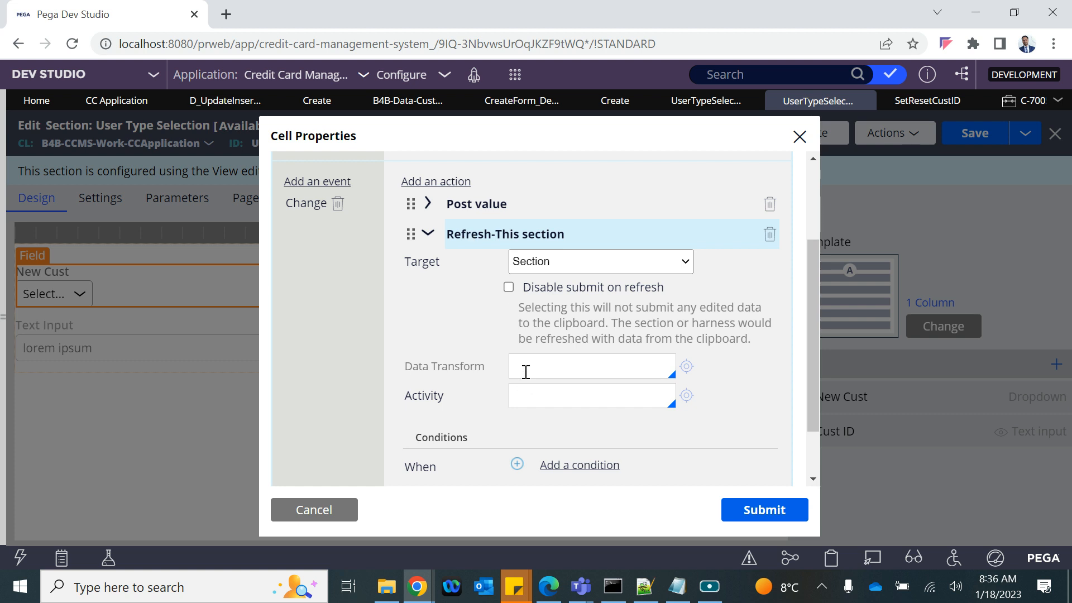
pyautogui.click(526, 369)
pyautogui.hotkey('ctrl', 'v')
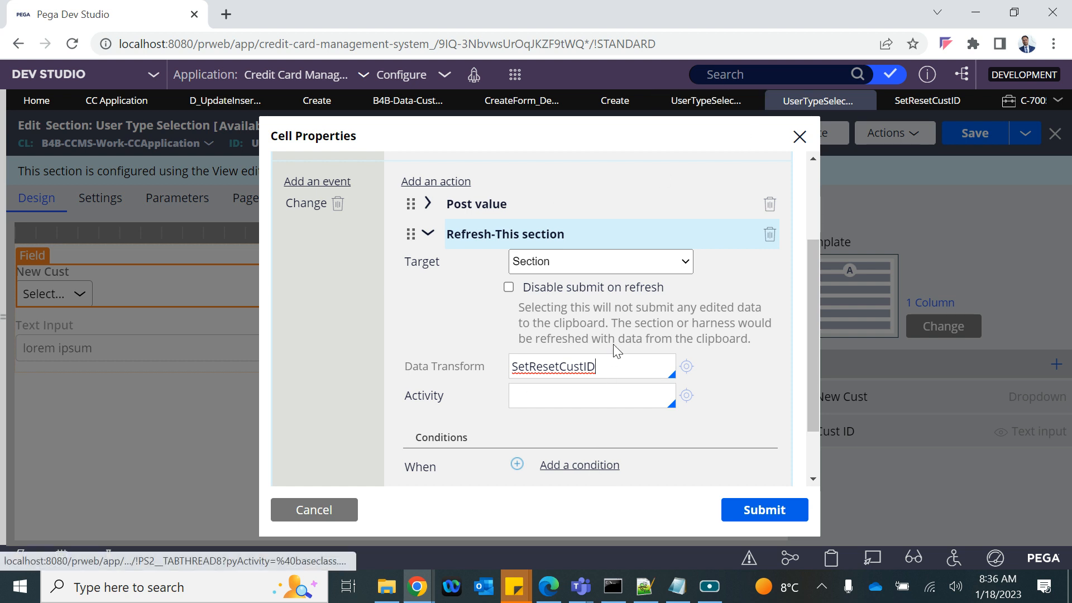
pyautogui.click(751, 512)
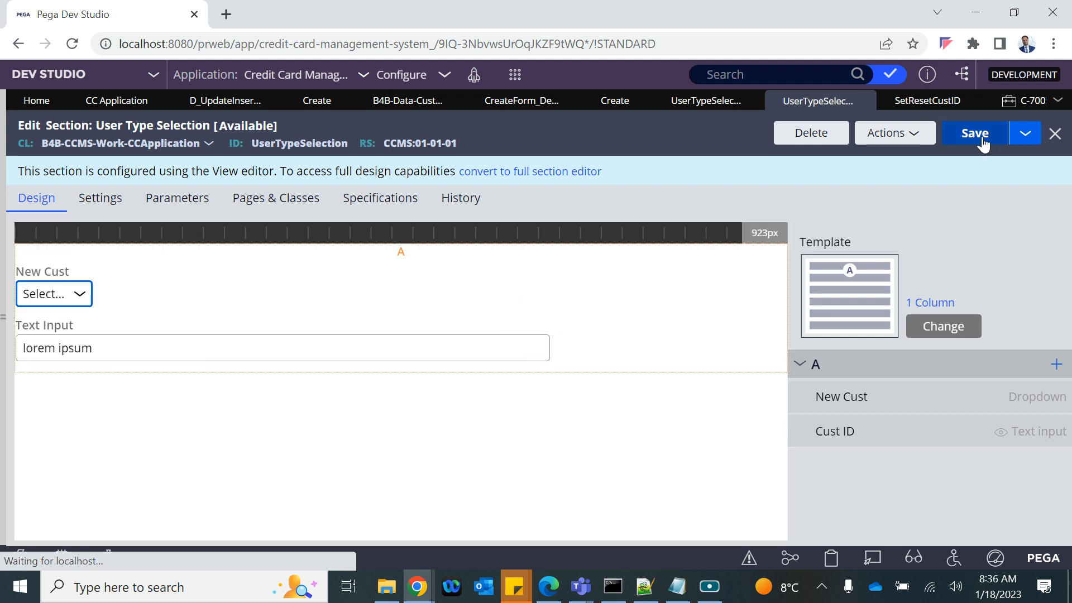
# Step: Save the User Type Selection section, discard case C-7005, and create a new CC Application case
pyautogui.click(973, 139)
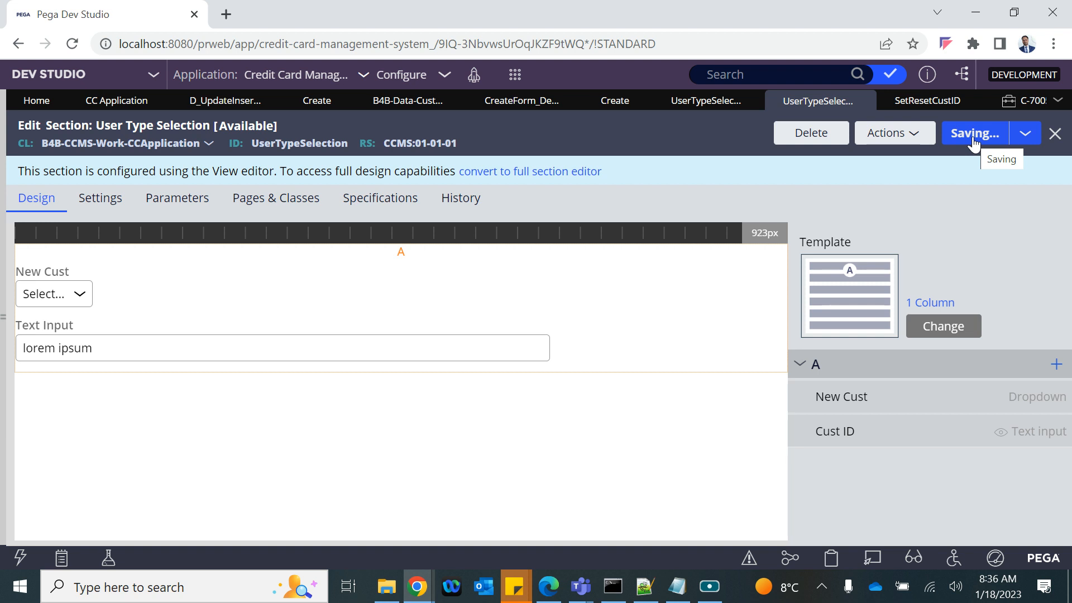
pyautogui.click(1014, 101)
pyautogui.click(1035, 101)
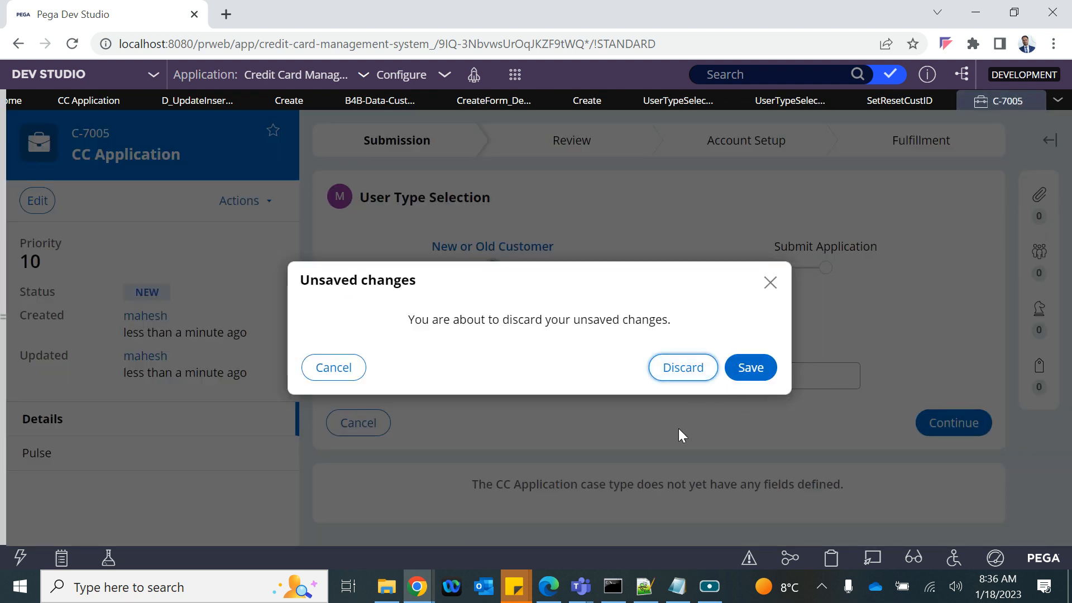
pyautogui.click(684, 369)
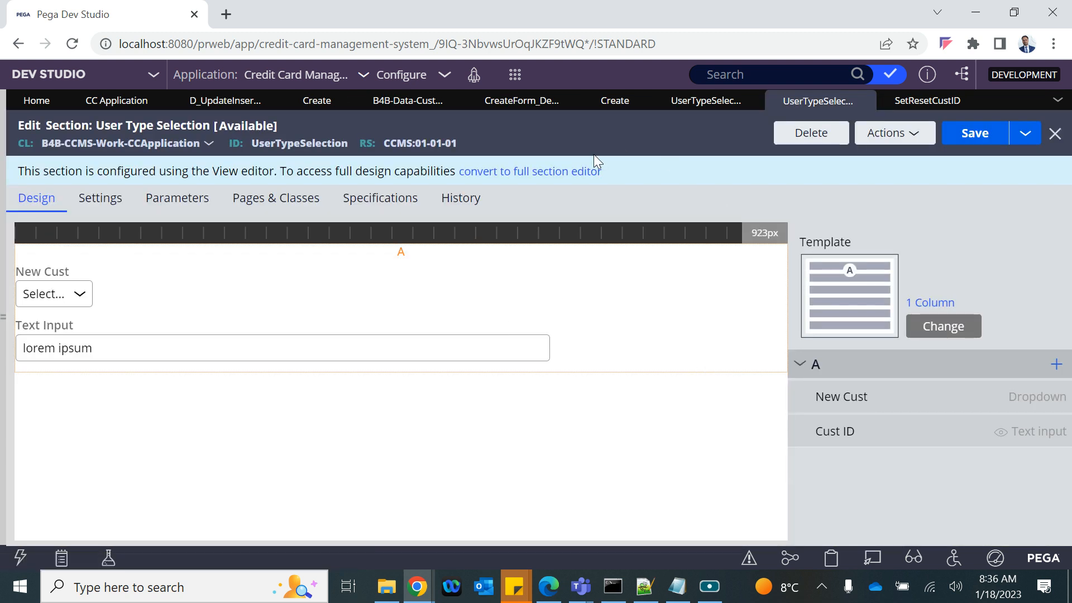
pyautogui.click(514, 74)
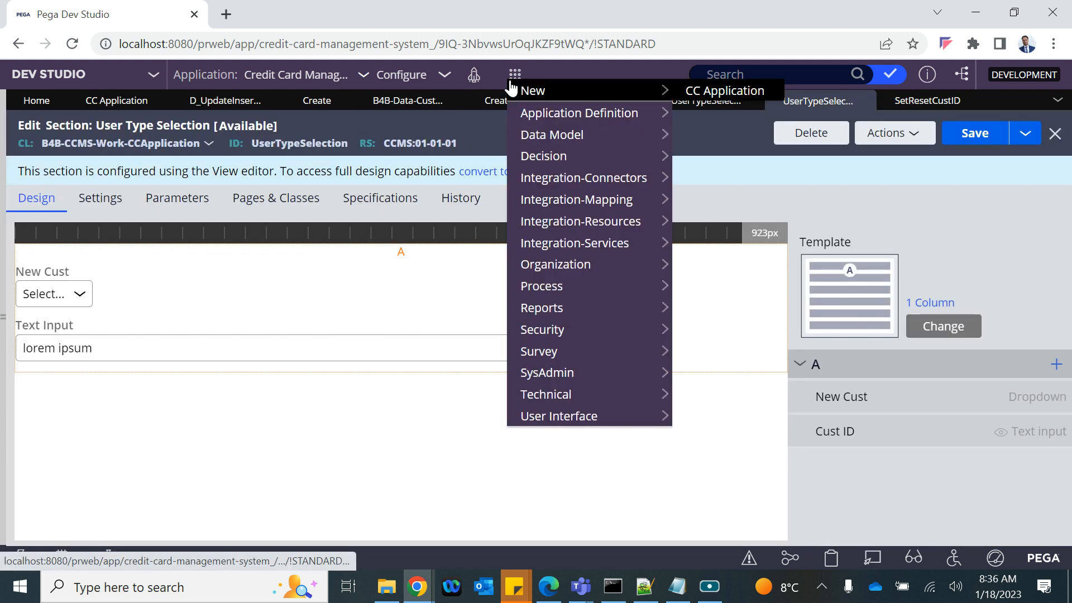
pyautogui.click(690, 94)
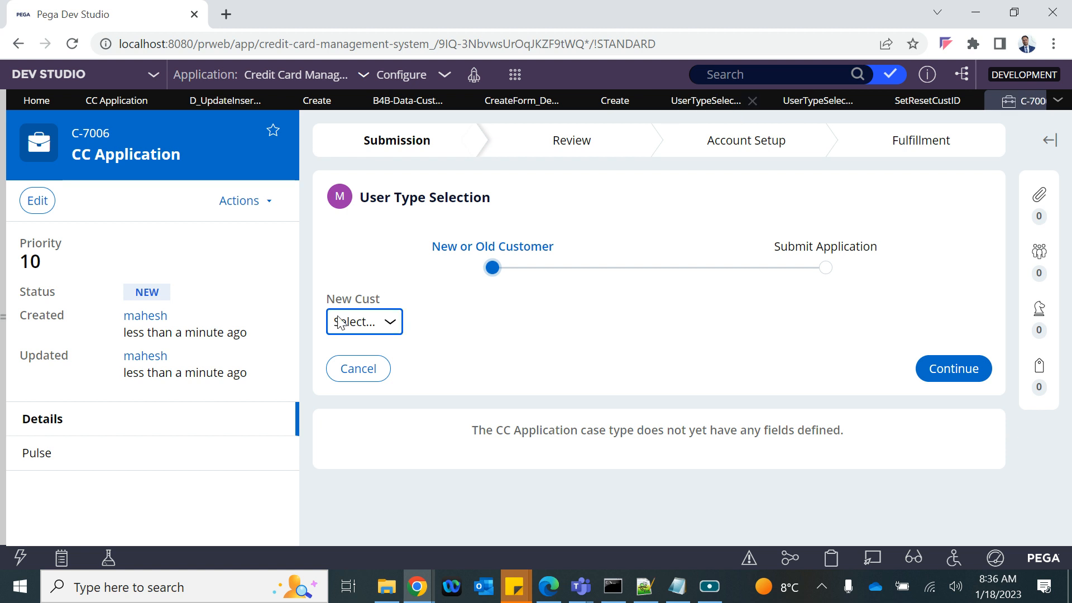
# Step: Toggle New Cust on C-7006, confirming Yes generates a Cust ID and No clears it, ending on Yes
pyautogui.click(365, 322)
pyautogui.click(360, 359)
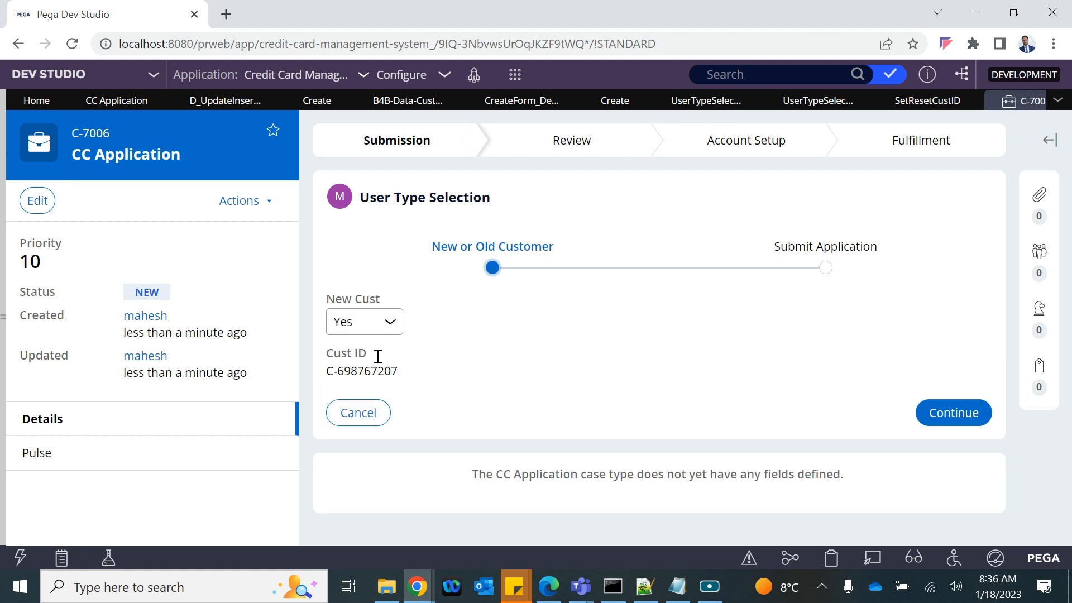
pyautogui.moveTo(334, 373); pyautogui.dragTo(413, 379)
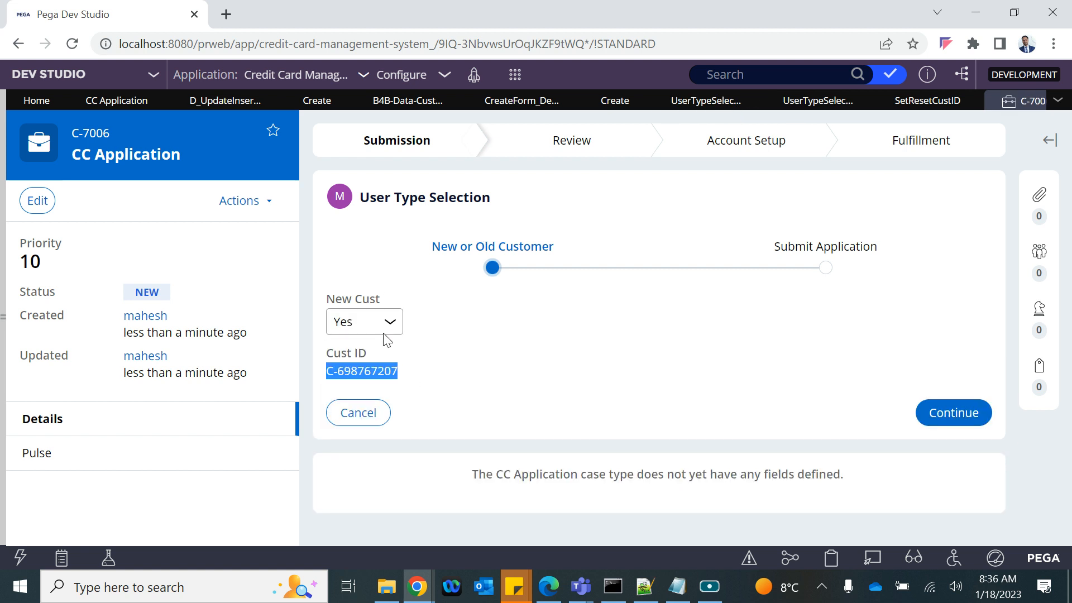
pyautogui.click(384, 333)
pyautogui.click(394, 374)
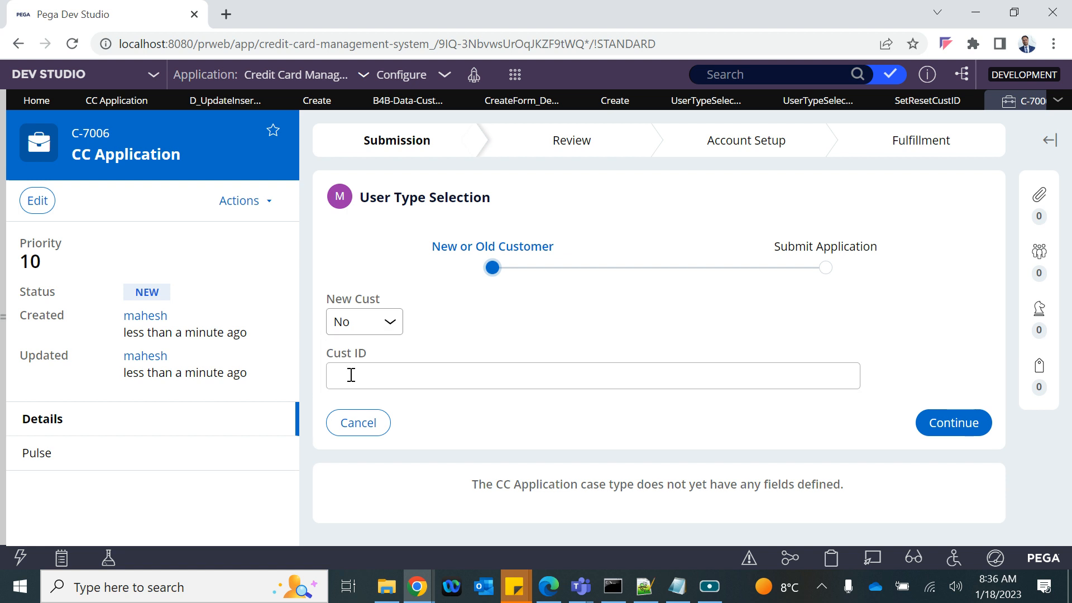
pyautogui.click(362, 331)
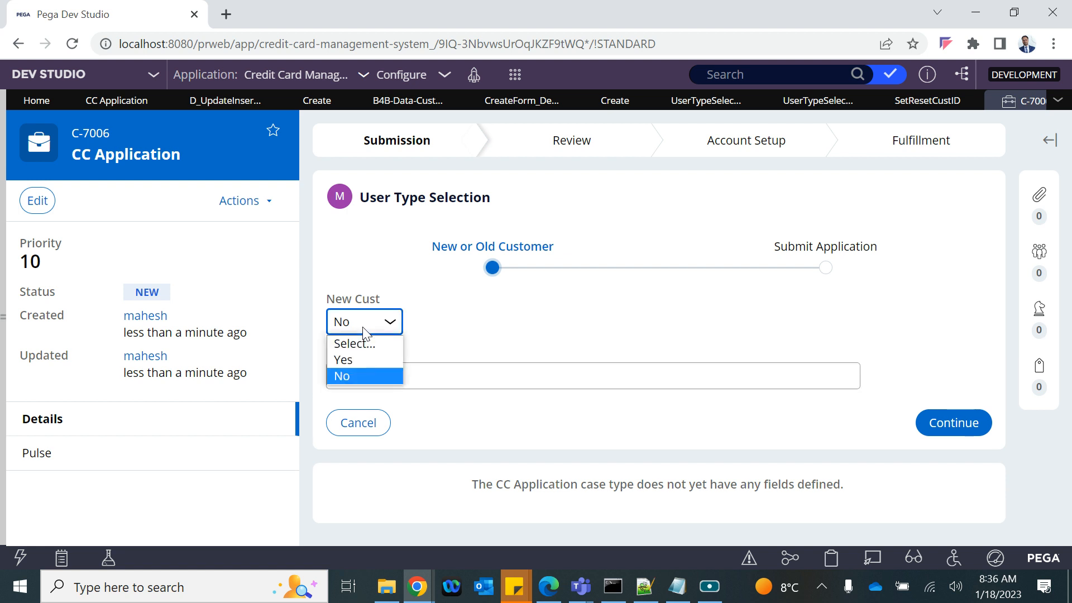
pyautogui.click(357, 358)
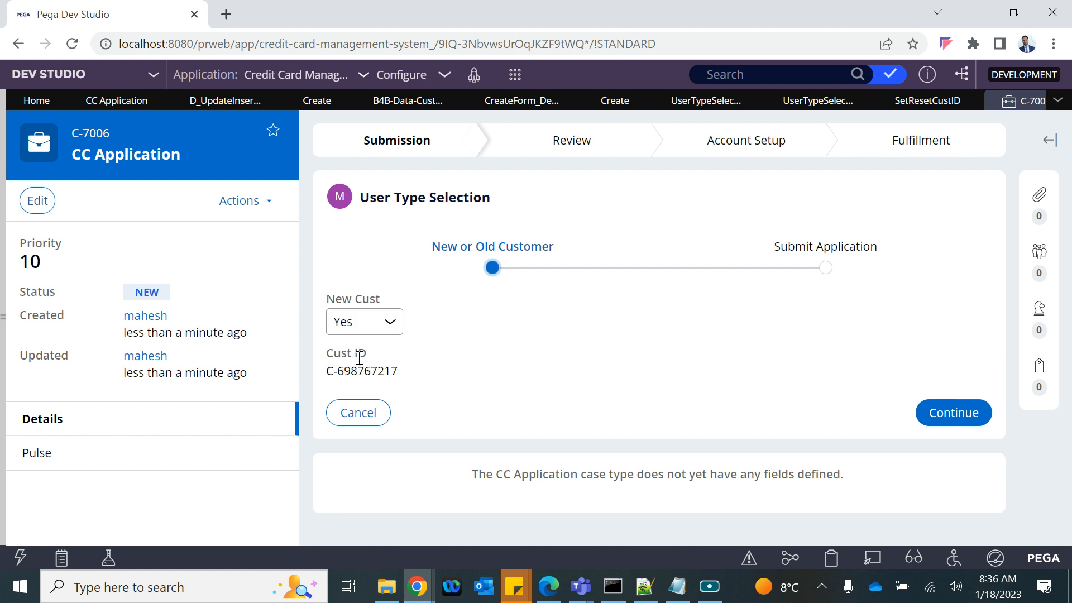
pyautogui.click(391, 331)
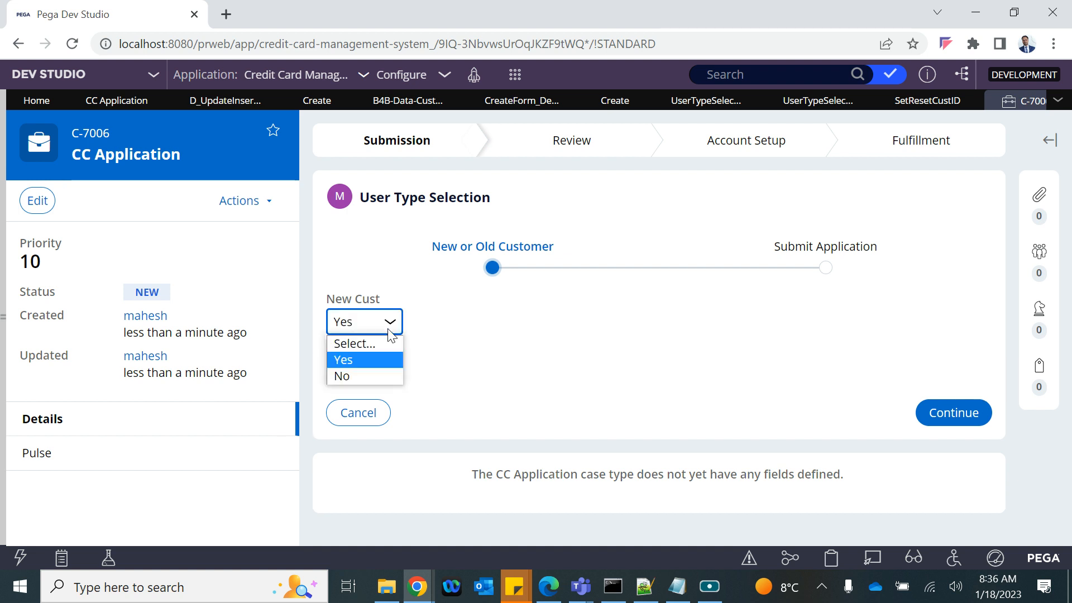
pyautogui.click(368, 372)
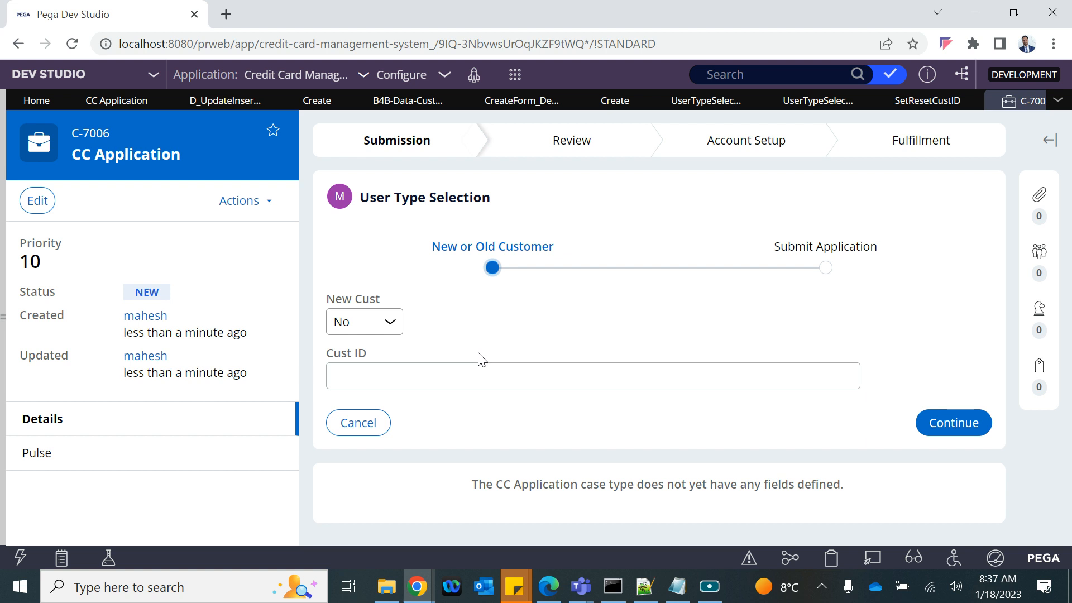
pyautogui.click(390, 322)
pyautogui.click(370, 359)
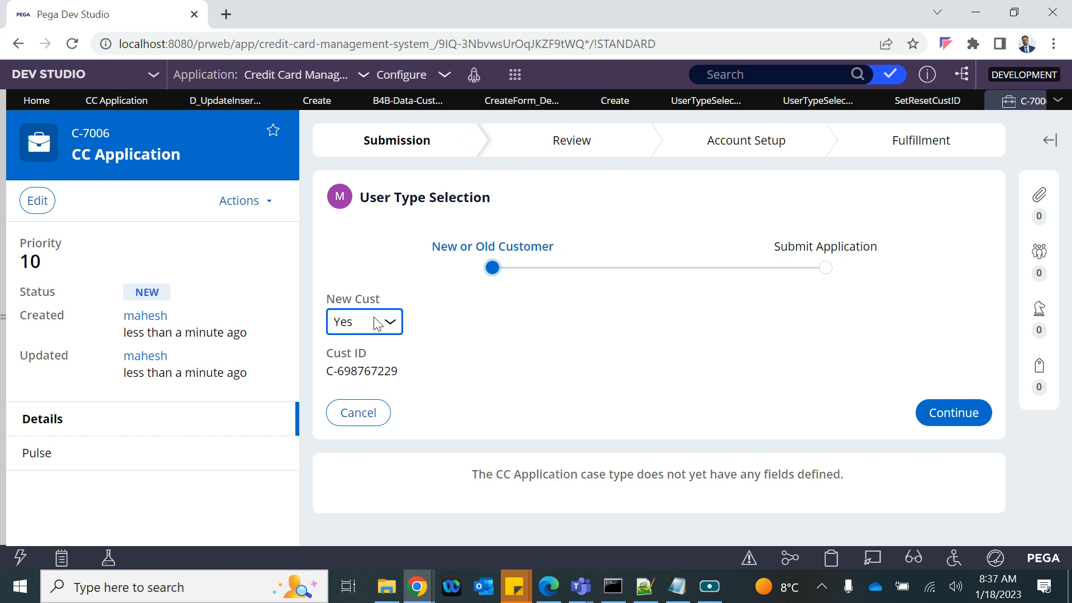
pyautogui.click(217, 101)
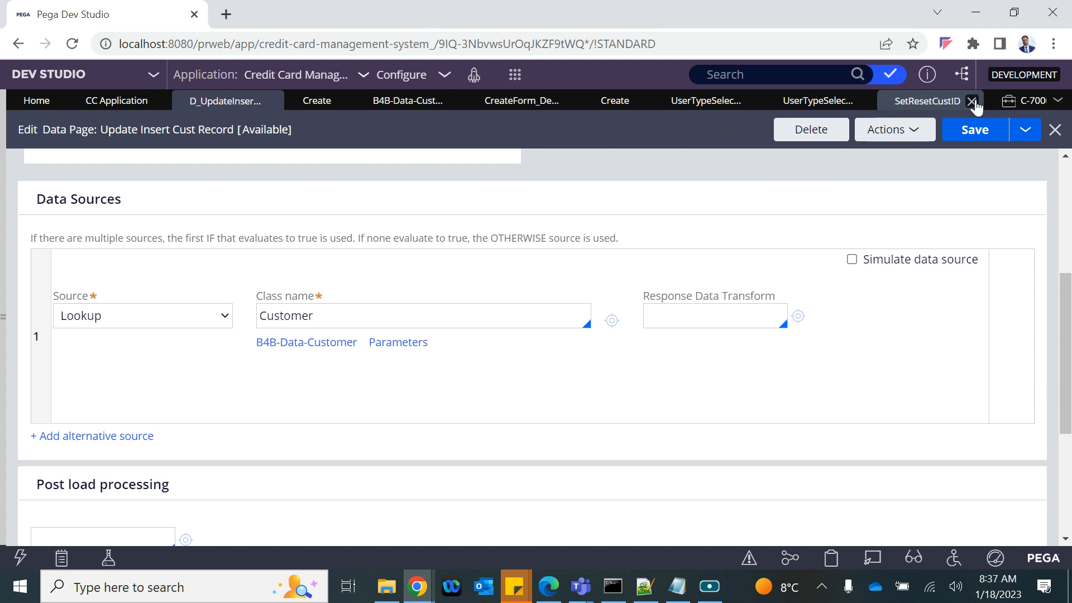
# Step: Confirm on the clipboard that C-7006's pyWorkPage holds CustID C-698767229, then close the clipboard
pyautogui.click(896, 109)
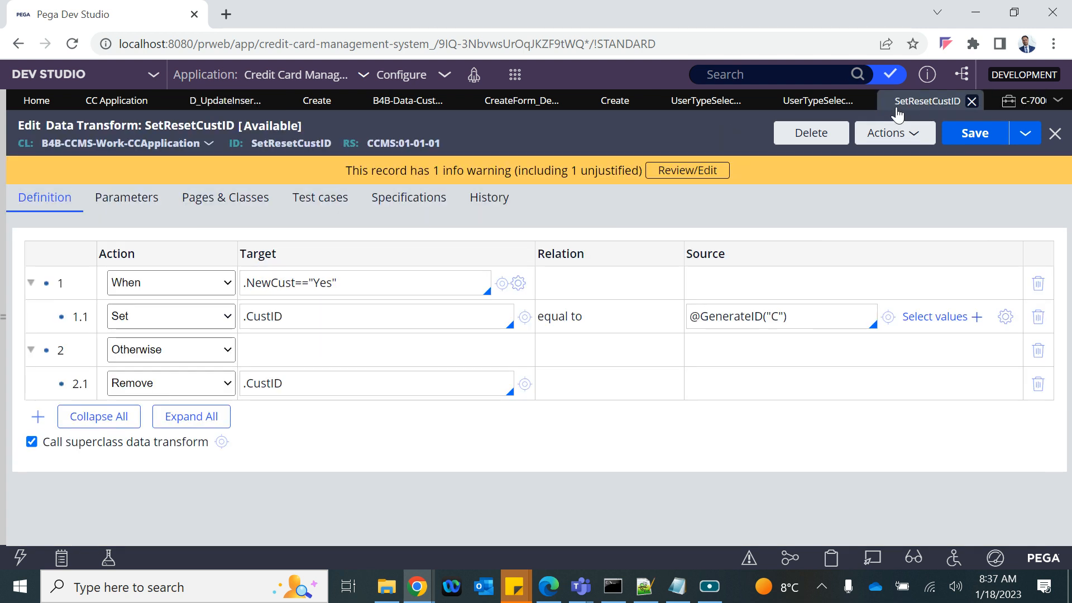
pyautogui.click(1004, 101)
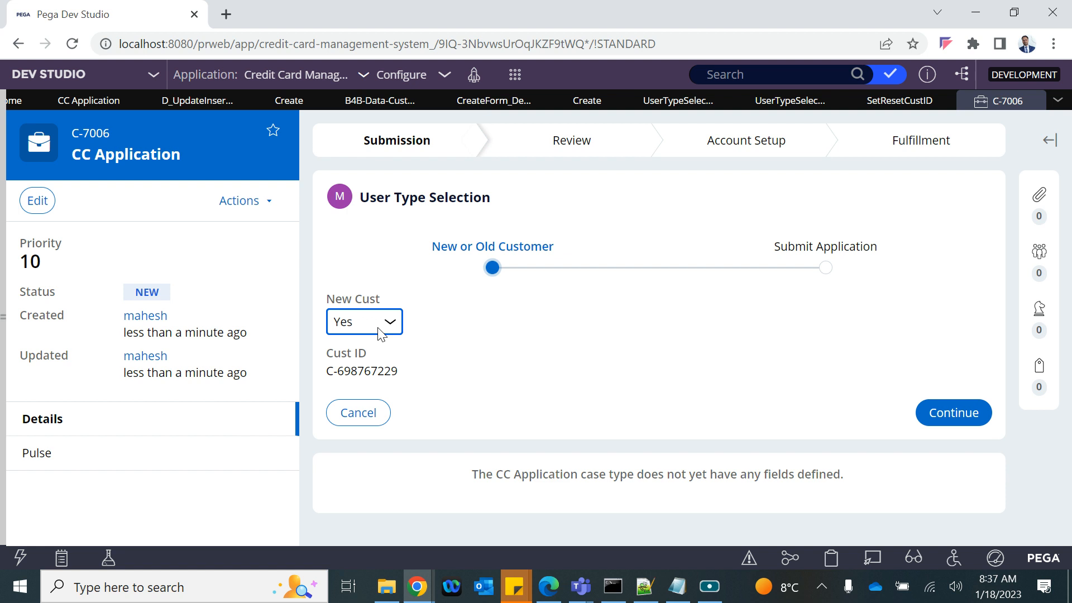
pyautogui.click(470, 369)
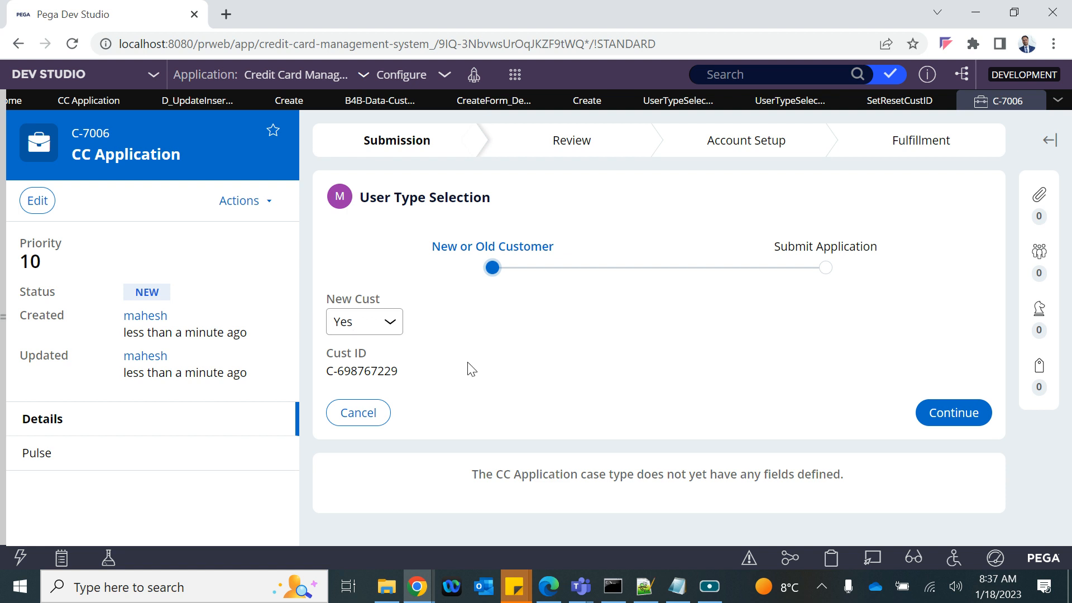
pyautogui.click(837, 558)
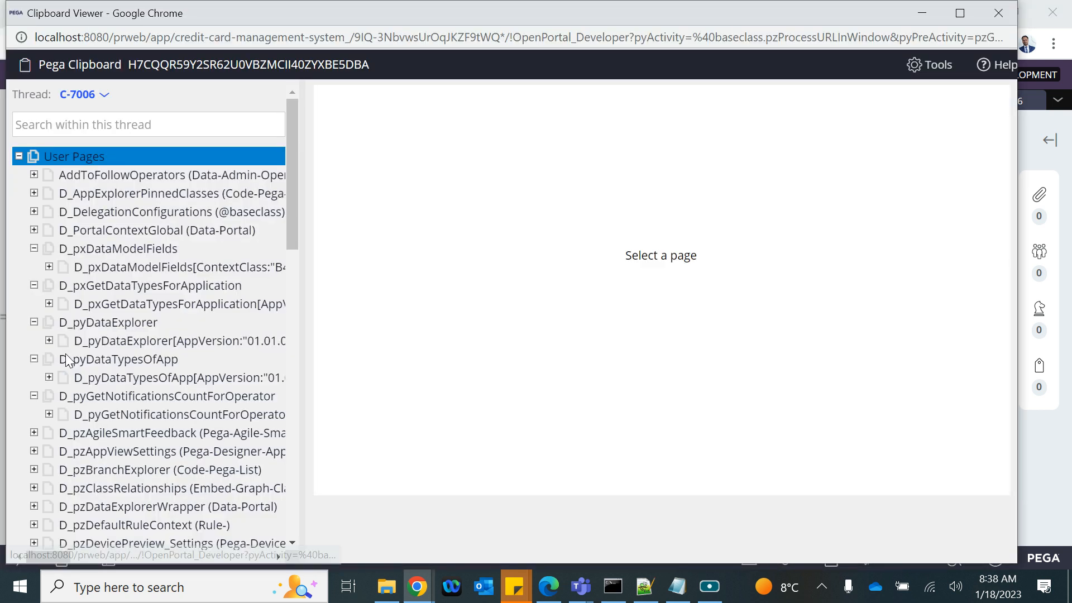
pyautogui.scroll(-12, 69, 361)
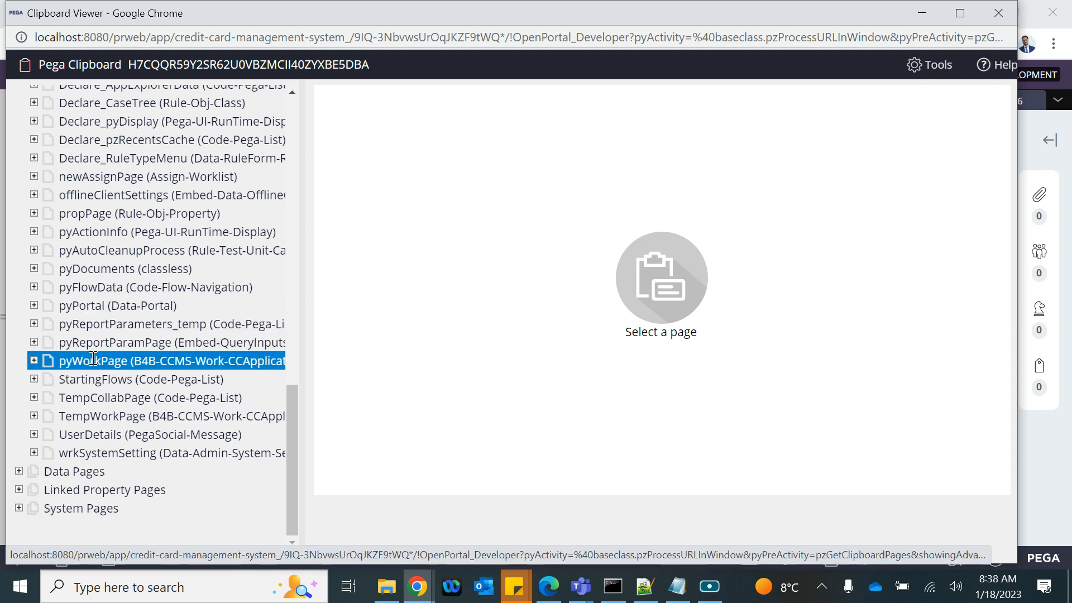
pyautogui.click(93, 359)
pyautogui.moveTo(592, 248); pyautogui.dragTo(322, 249)
pyautogui.click(1005, 12)
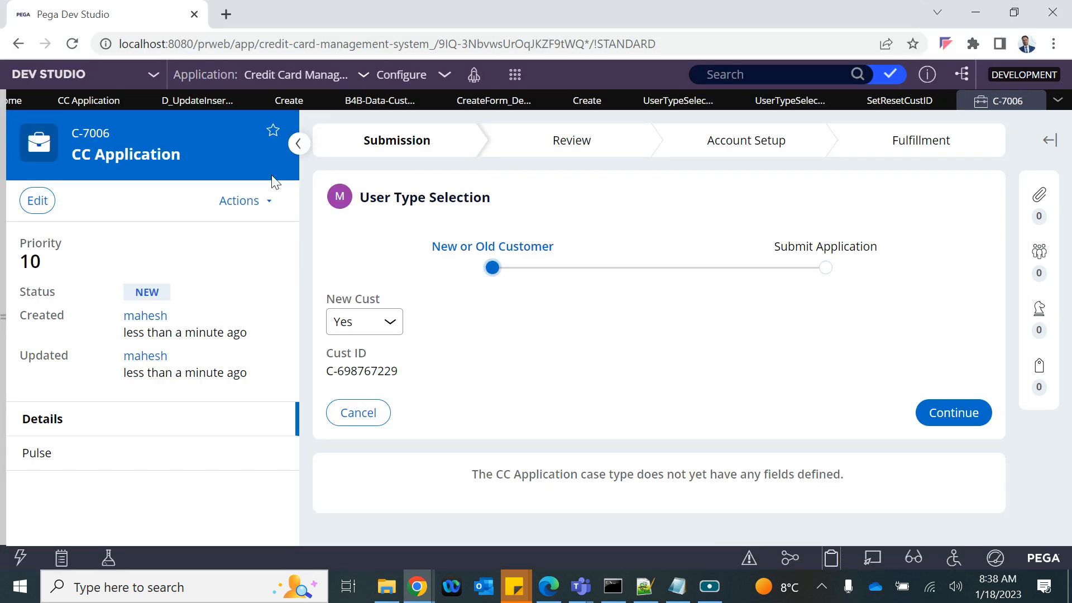
# Step: Add an alternative IF source conditioned on IsNew to D_UpdateInsertCustRecord, keeping Lookup as OTHERWISE
pyautogui.click(186, 105)
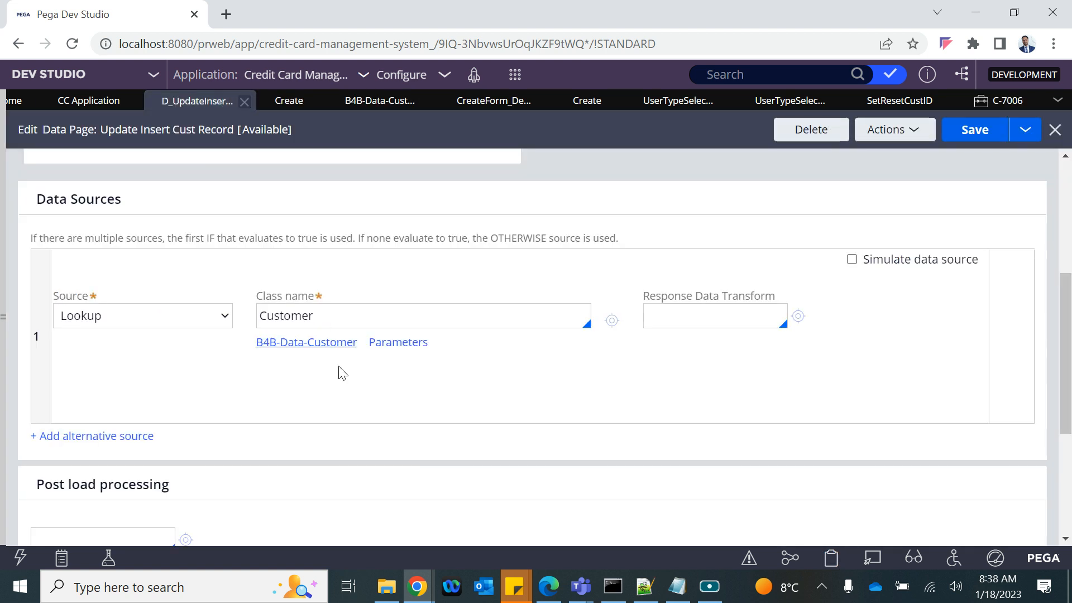
pyautogui.scroll(3, 330, 277)
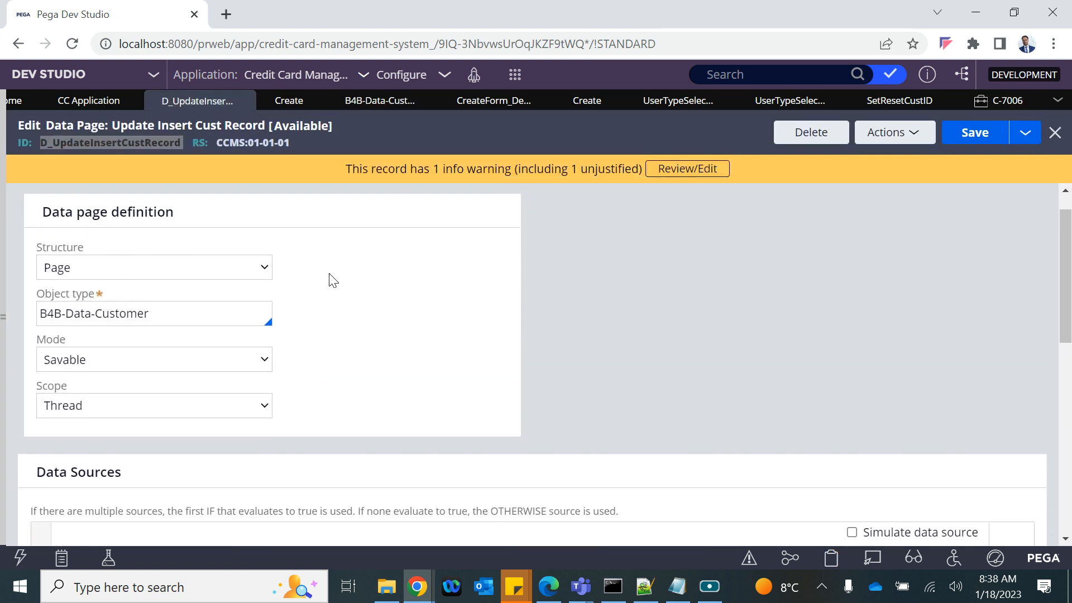
pyautogui.scroll(-4, 330, 279)
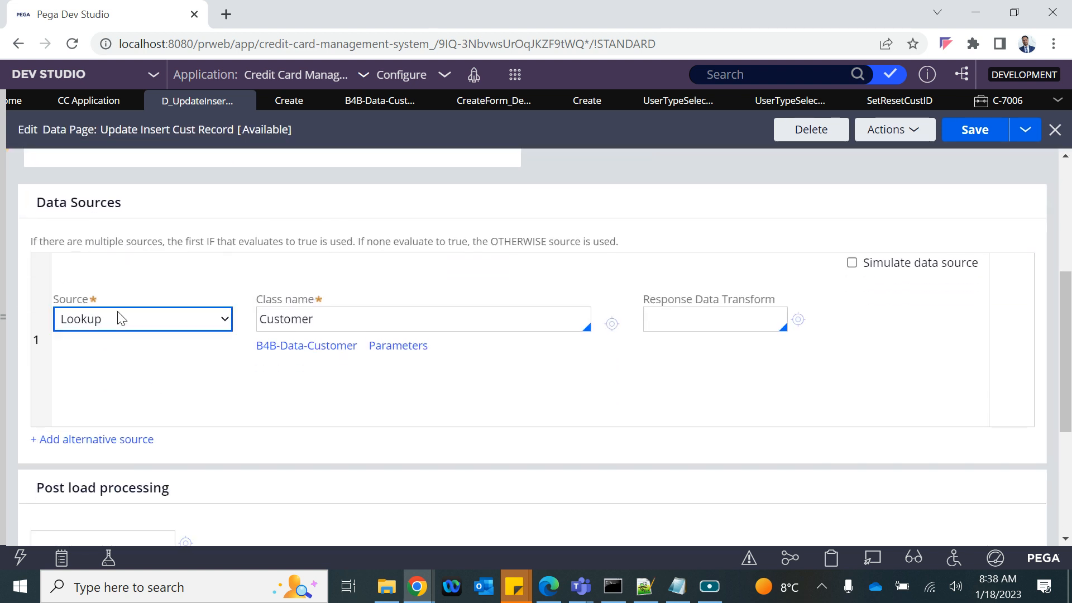
pyautogui.scroll(2, 170, 253)
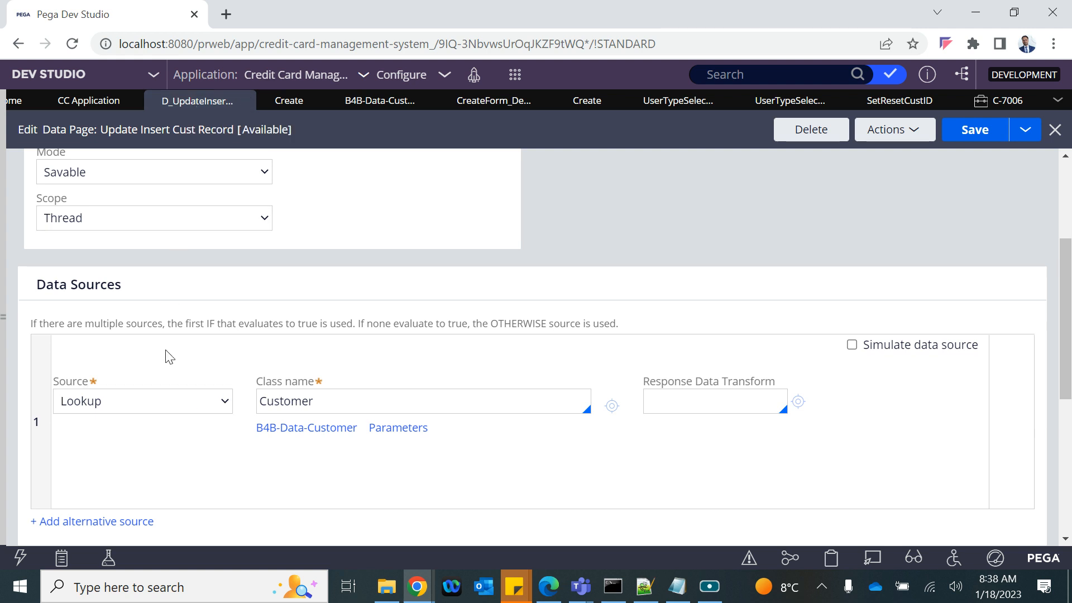
pyautogui.scroll(-2, 172, 400)
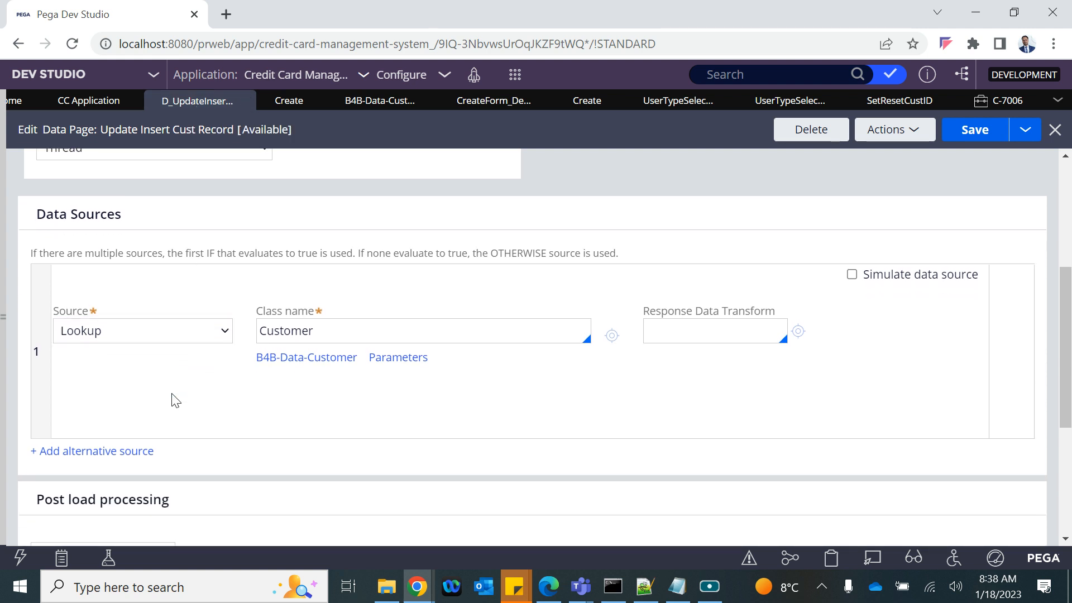
pyautogui.click(79, 453)
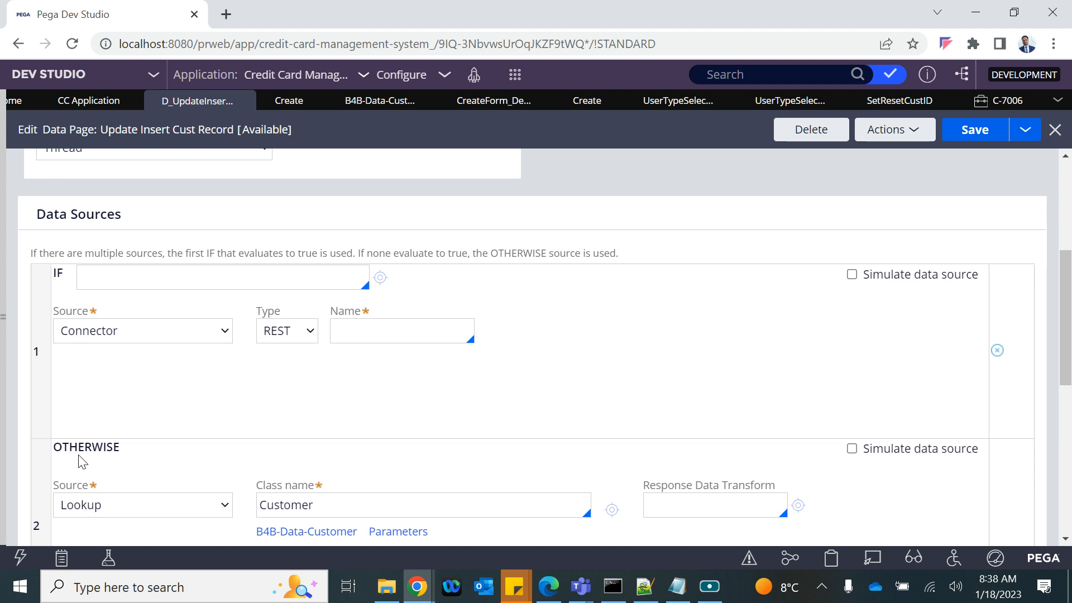
pyautogui.scroll(-3, 81, 460)
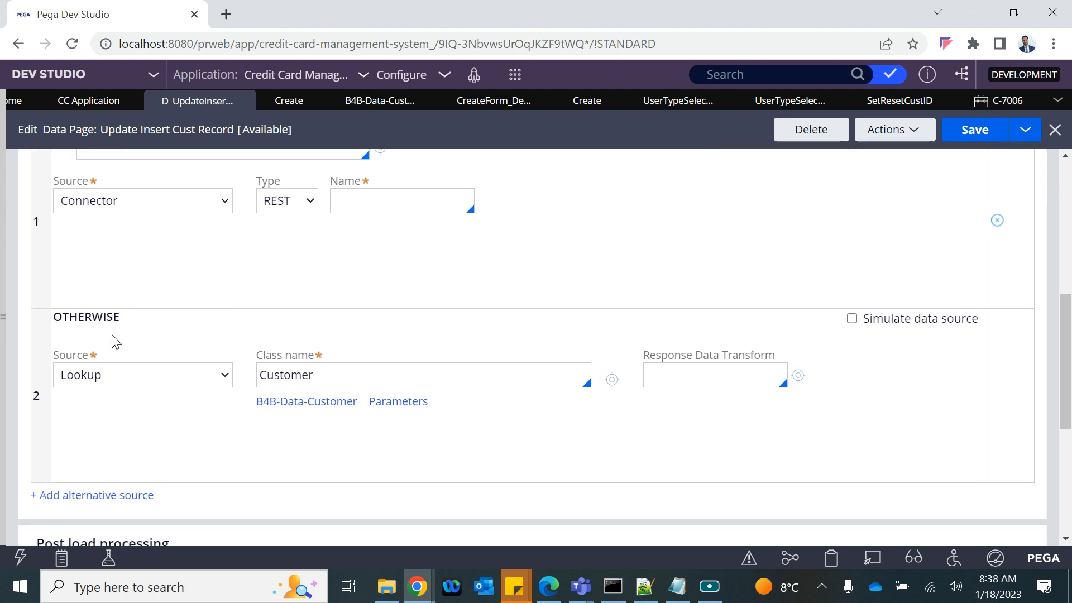
pyautogui.scroll(1, 134, 277)
pyautogui.click(106, 197)
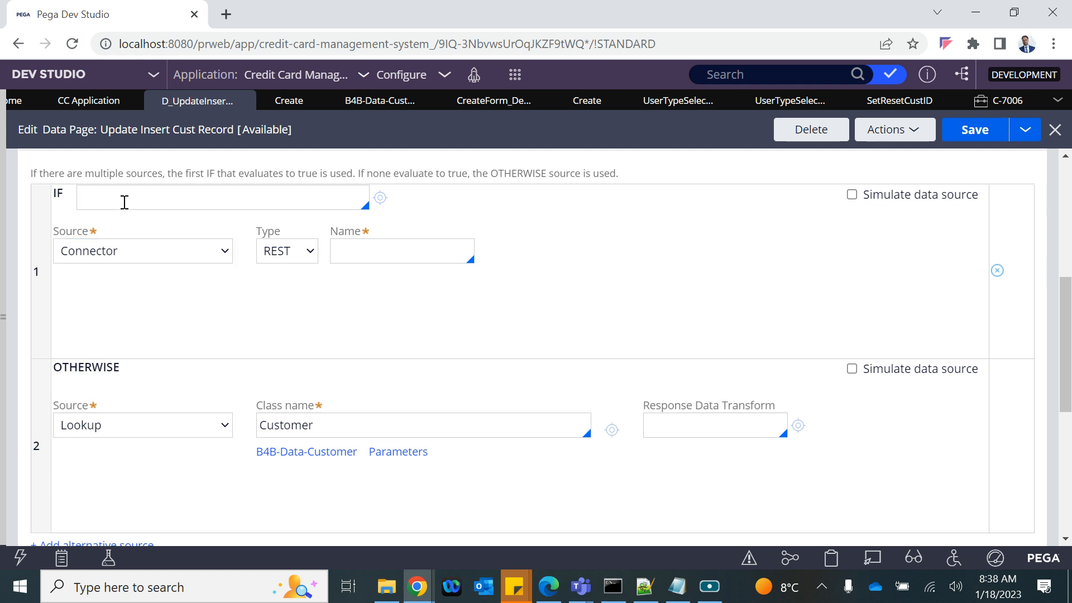
pyautogui.scroll(7, 124, 202)
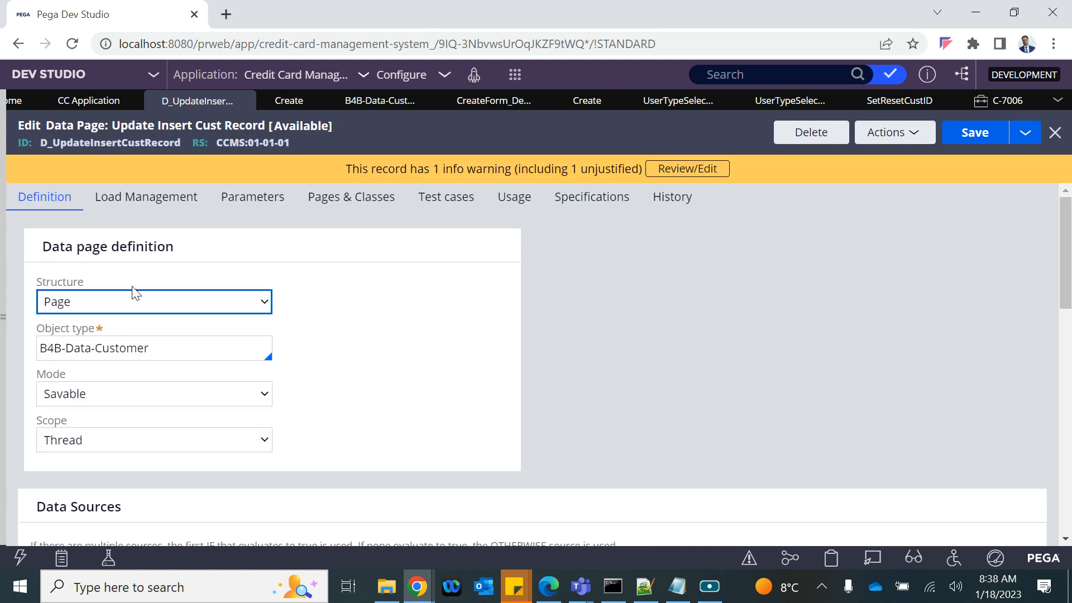
pyautogui.scroll(-10, 132, 288)
pyautogui.scroll(3, 138, 466)
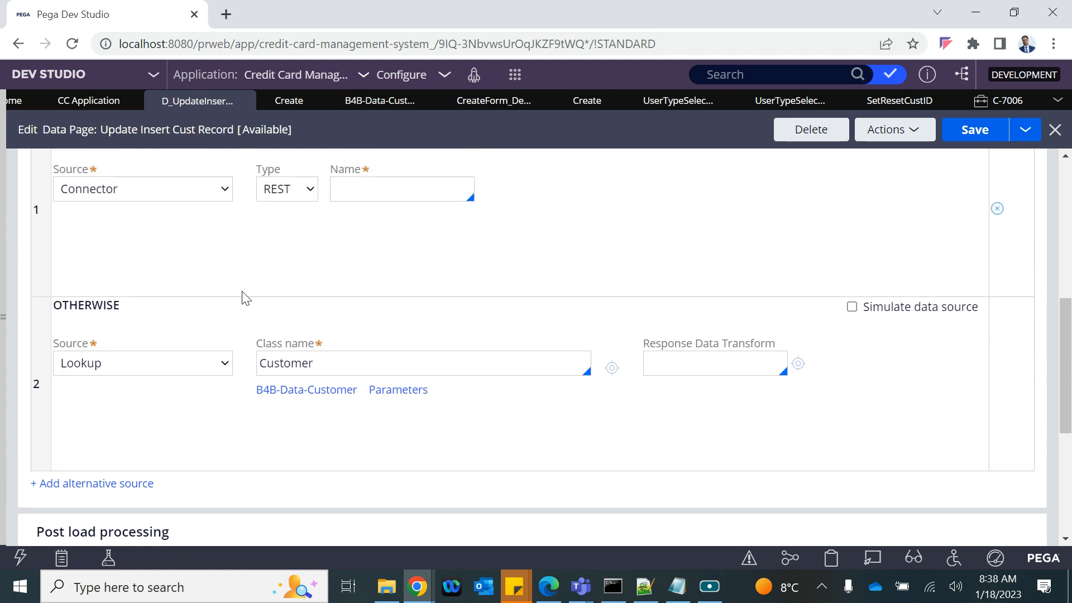
pyautogui.scroll(5, 242, 293)
pyautogui.scroll(-3, 123, 401)
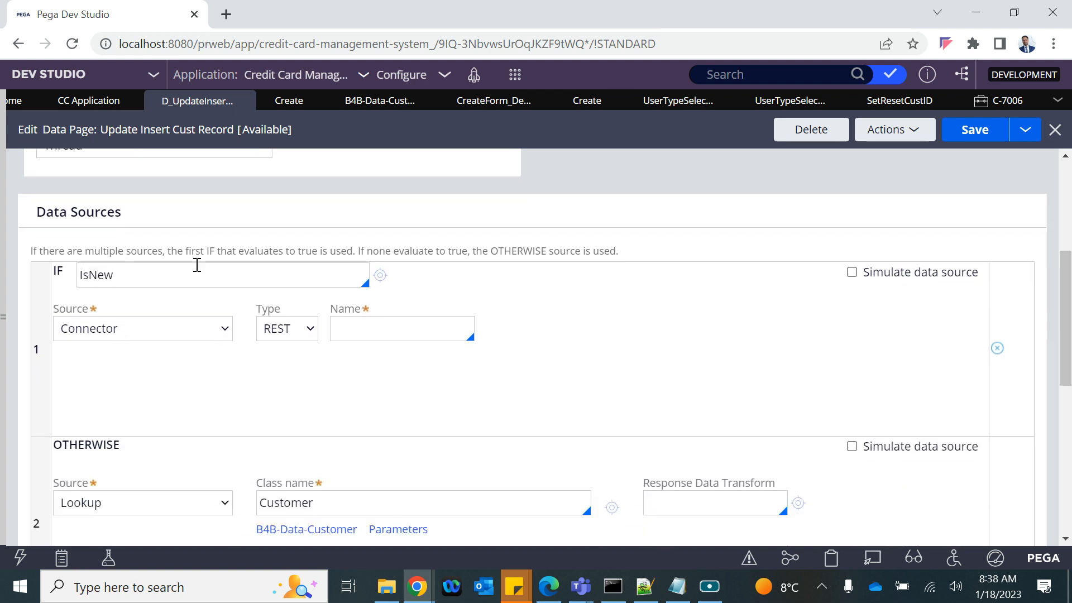
# Step: Create a new when rule labelled IsNewCust from the IF field and open it
pyautogui.click(380, 277)
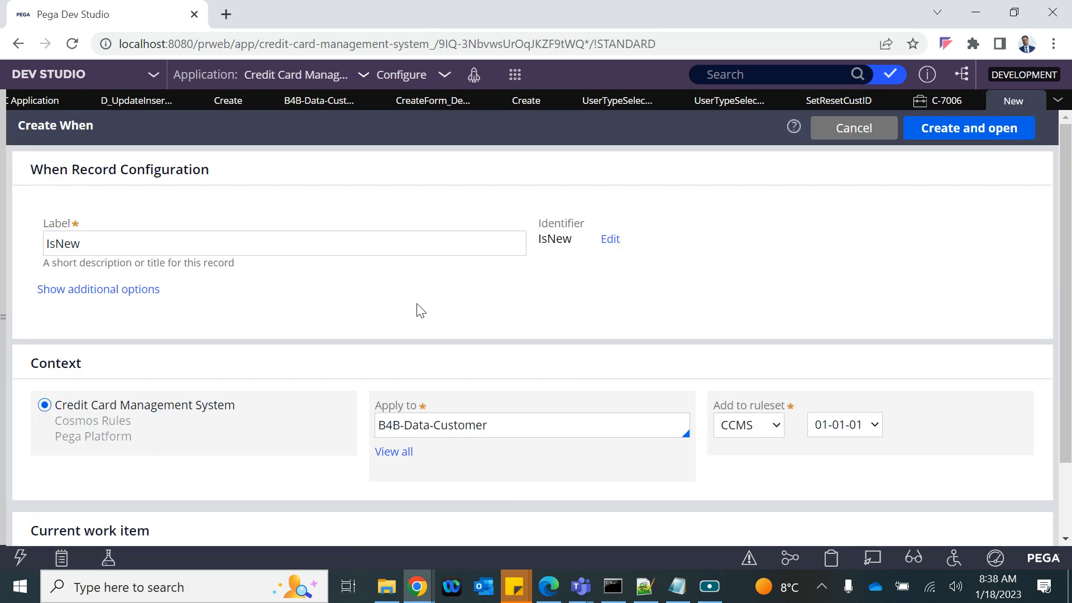
pyautogui.click(129, 239)
pyautogui.write('C')
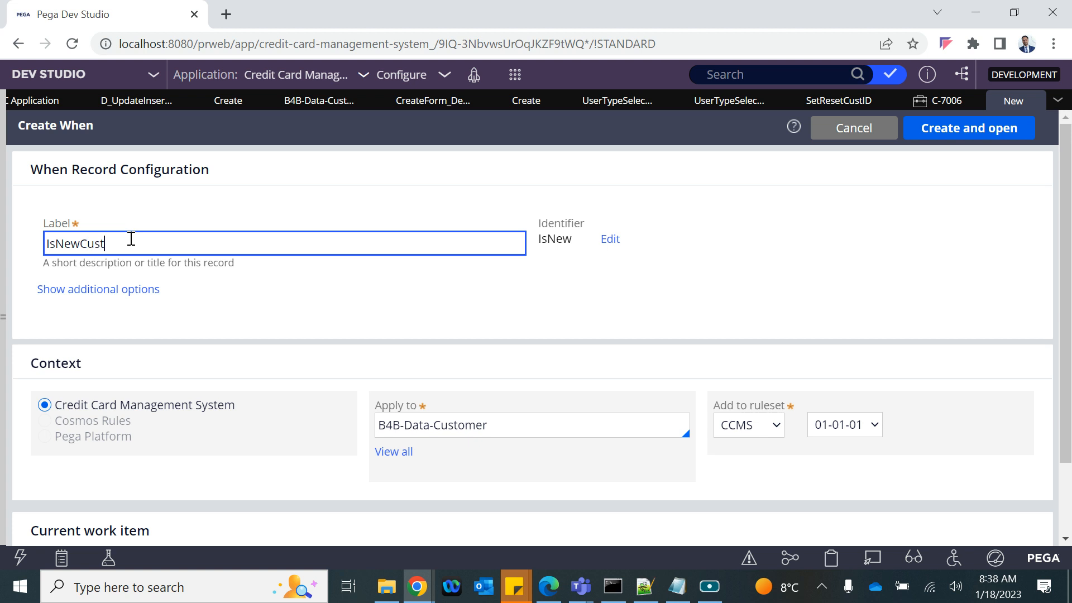
pyautogui.write('ust')
pyautogui.click(959, 128)
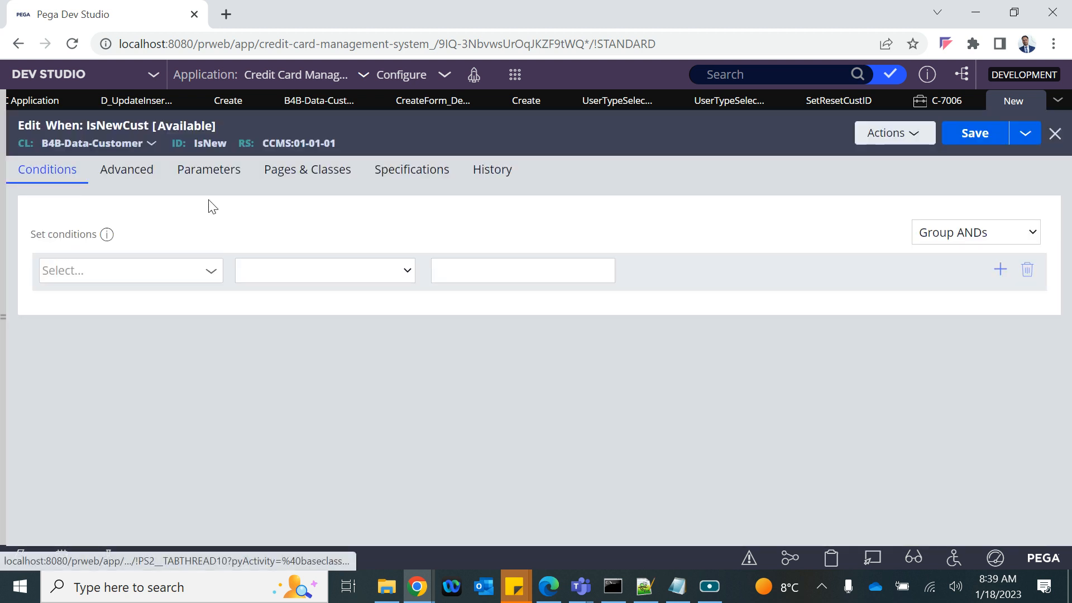
# Step: Browse the customer properties on the Conditions and Advanced tabs, leaving the condition empty
pyautogui.click(213, 279)
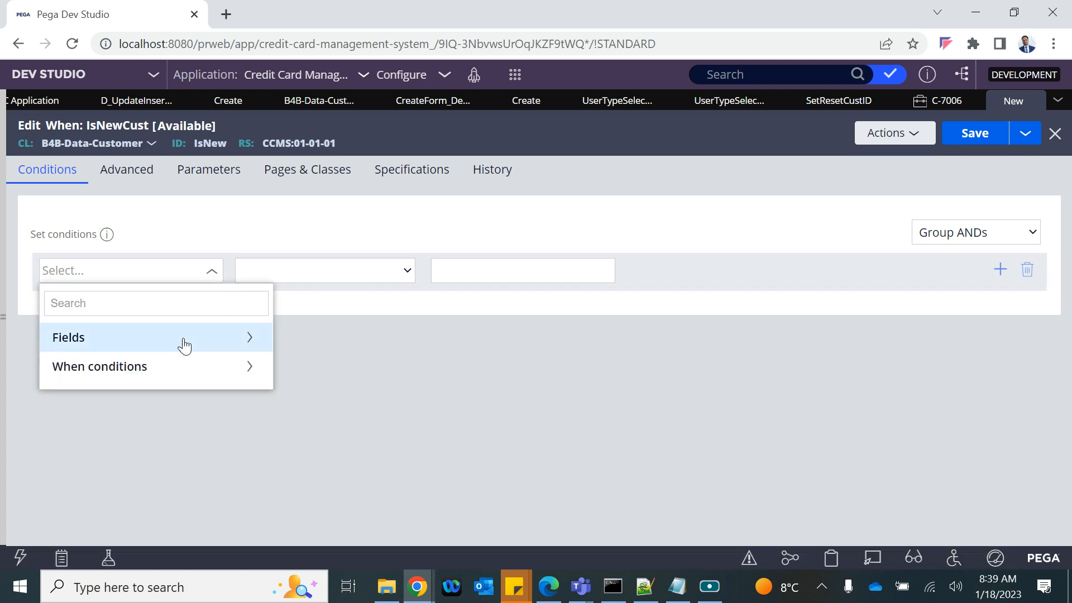
pyautogui.click(253, 340)
pyautogui.scroll(-2, 191, 486)
pyautogui.scroll(-4, 191, 489)
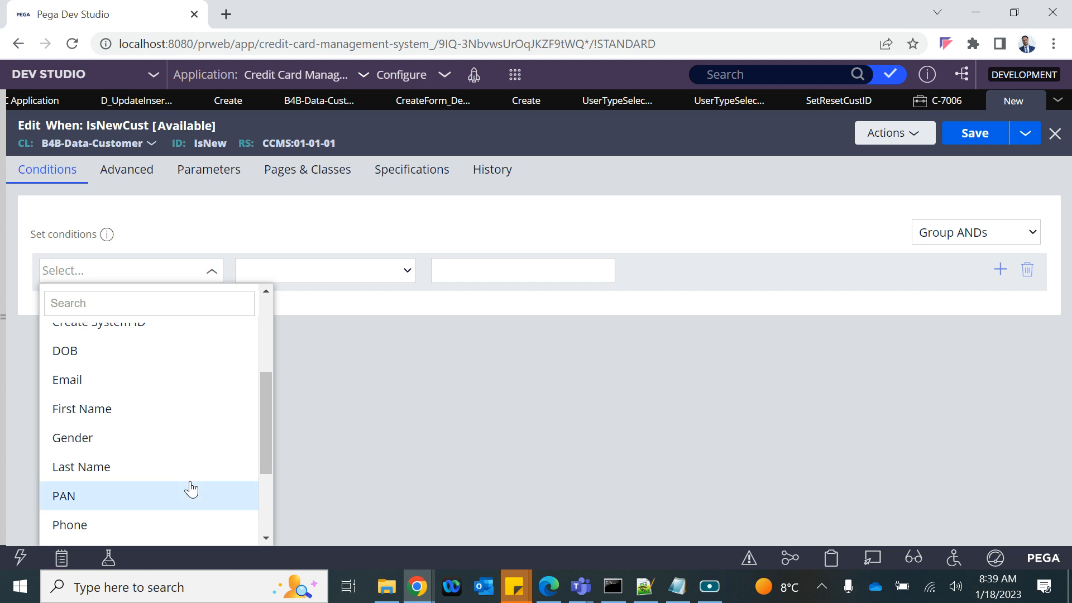
pyautogui.scroll(6, 190, 489)
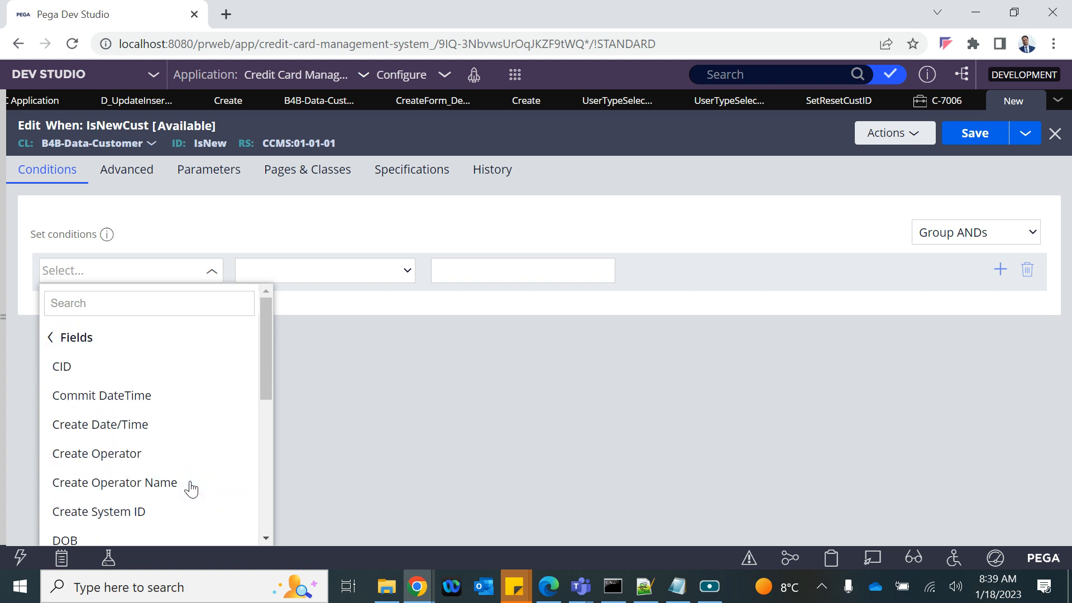
pyautogui.click(144, 179)
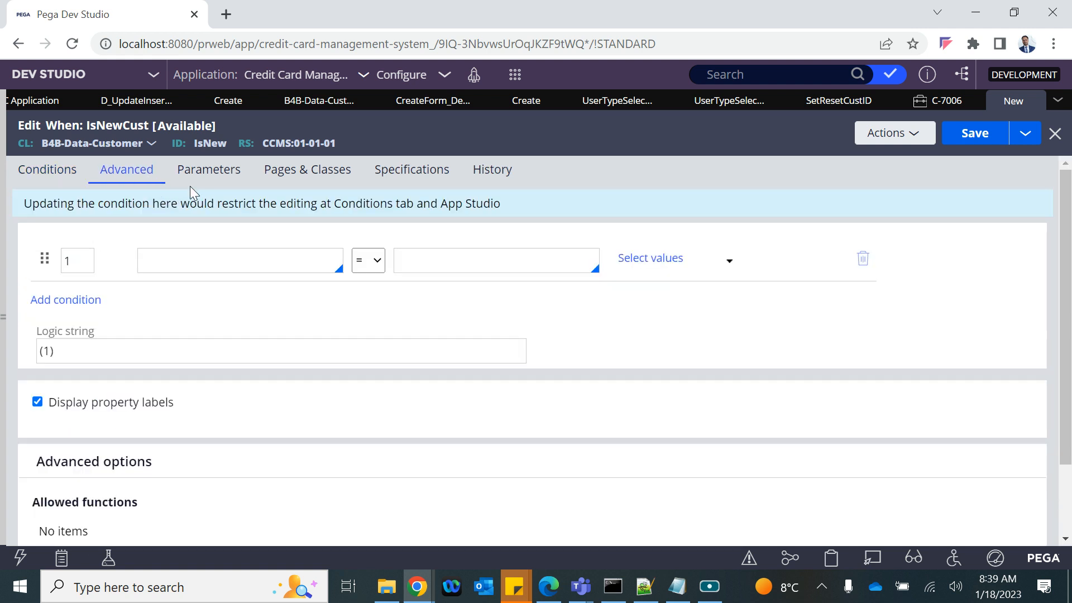
pyautogui.click(175, 263)
pyautogui.write('.')
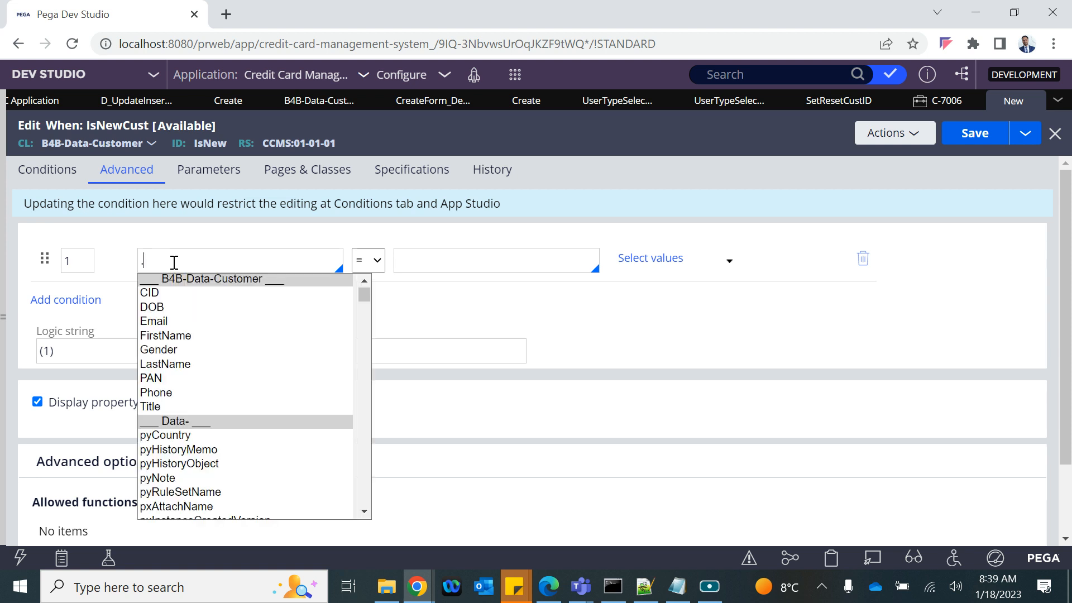
pyautogui.press('Down')
pyautogui.press('Down')
pyautogui.press('Down')
pyautogui.press('Down')
pyautogui.press('Down')
pyautogui.press('Up')
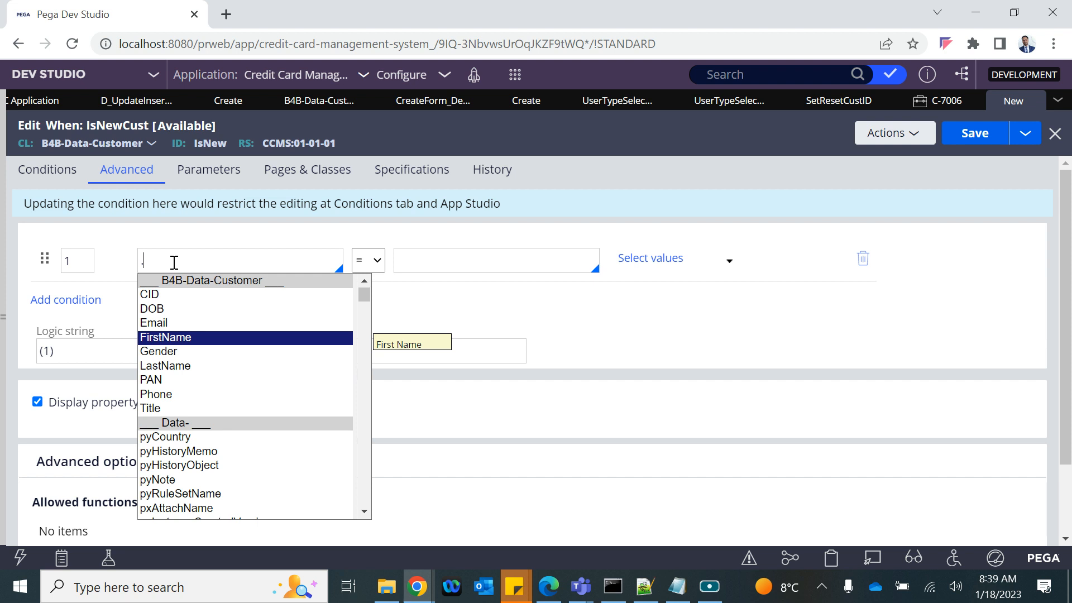
pyautogui.press('BackSpace')
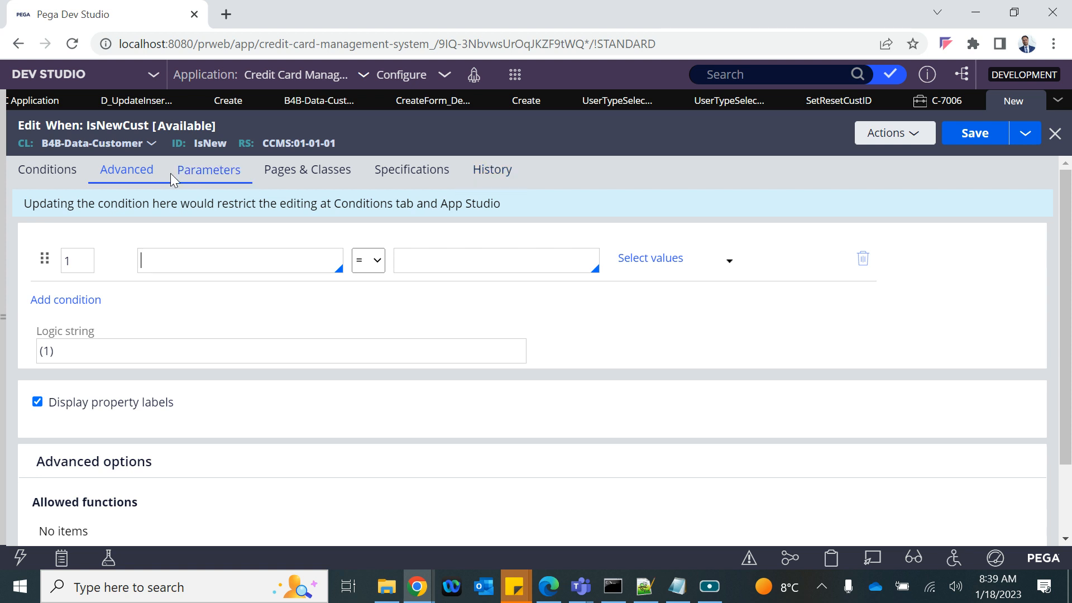
pyautogui.click(31, 170)
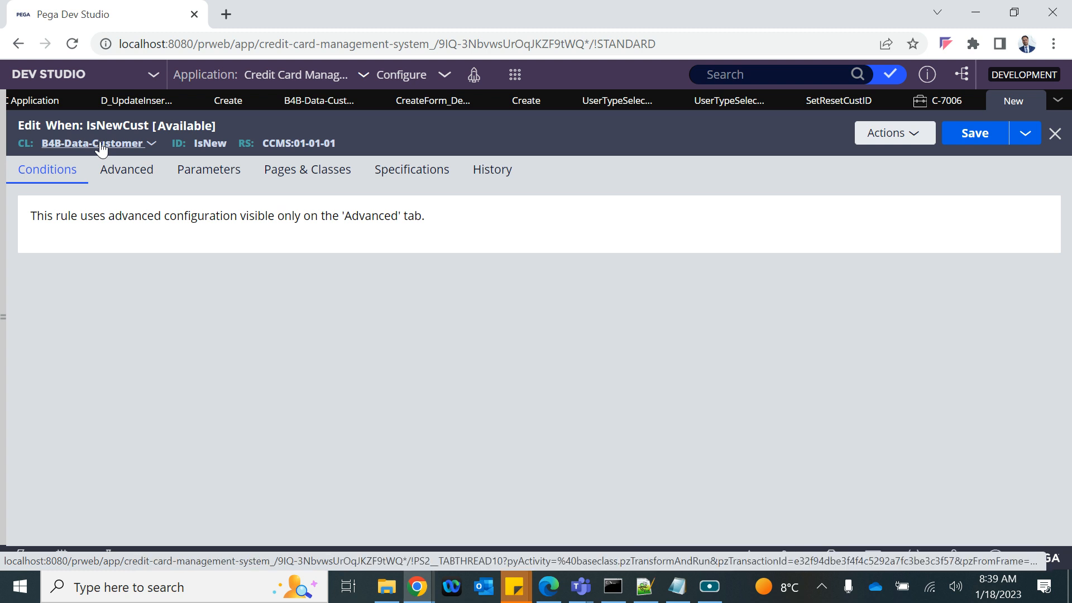
# Step: Add page pyWorkPage with class Work- to IsNewCust's Pages & Classes
pyautogui.click(314, 170)
pyautogui.click(61, 240)
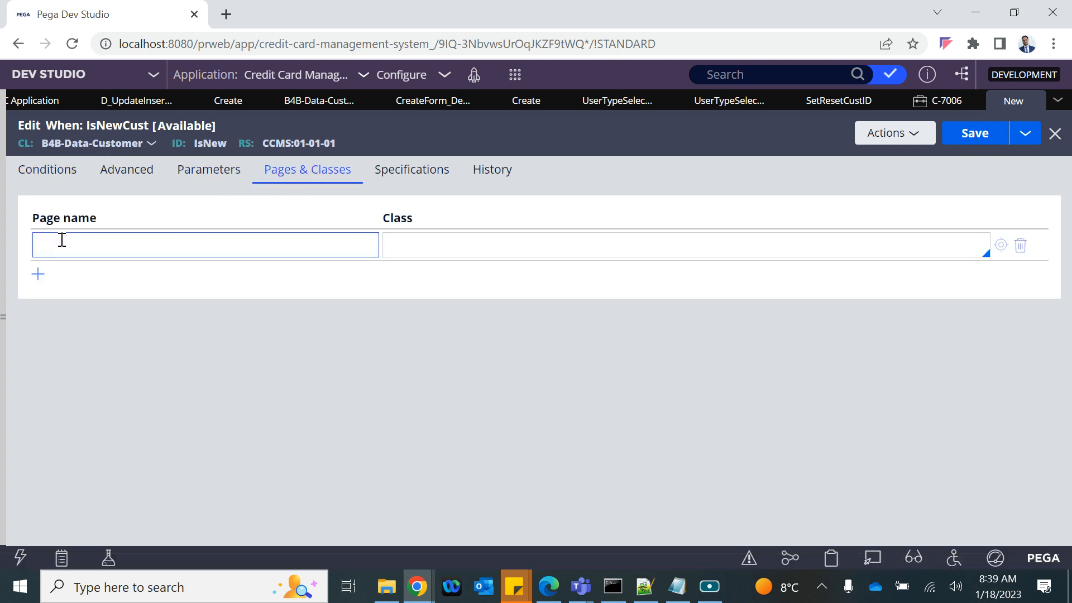
pyautogui.write('pyWorkPage')
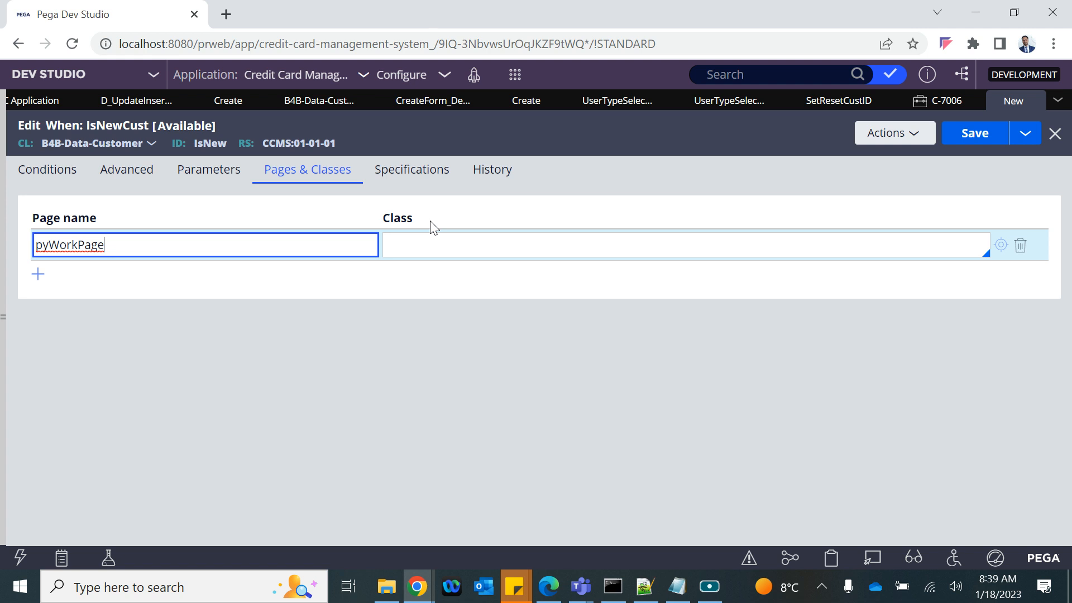
pyautogui.click(405, 254)
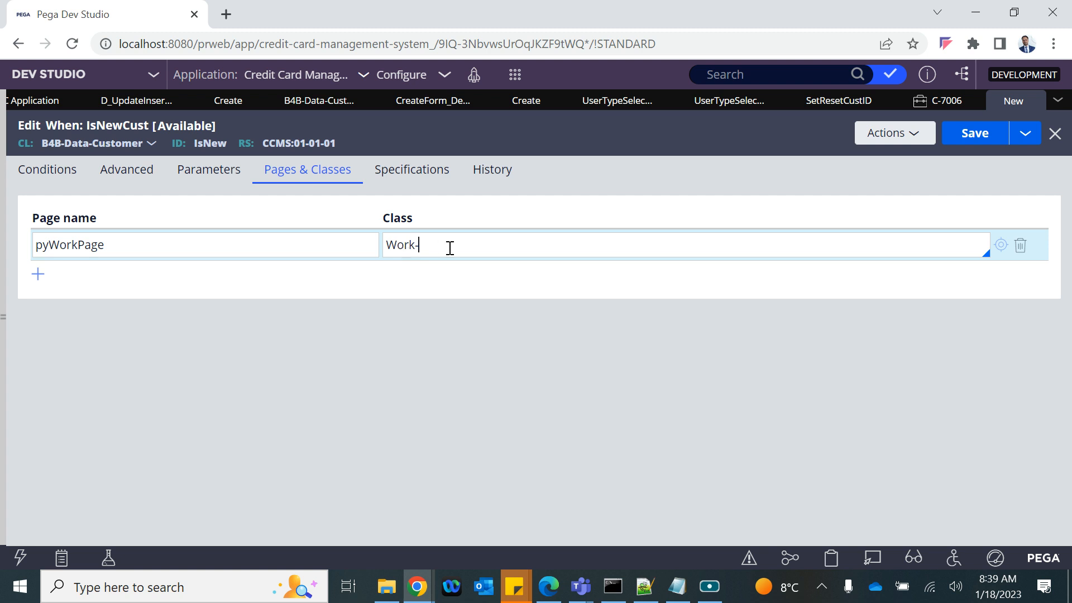
# Step: Copy the pyWorkPage name, then open the Clipboard Viewer for case C-7006
pyautogui.moveTo(448, 246); pyautogui.dragTo(389, 246)
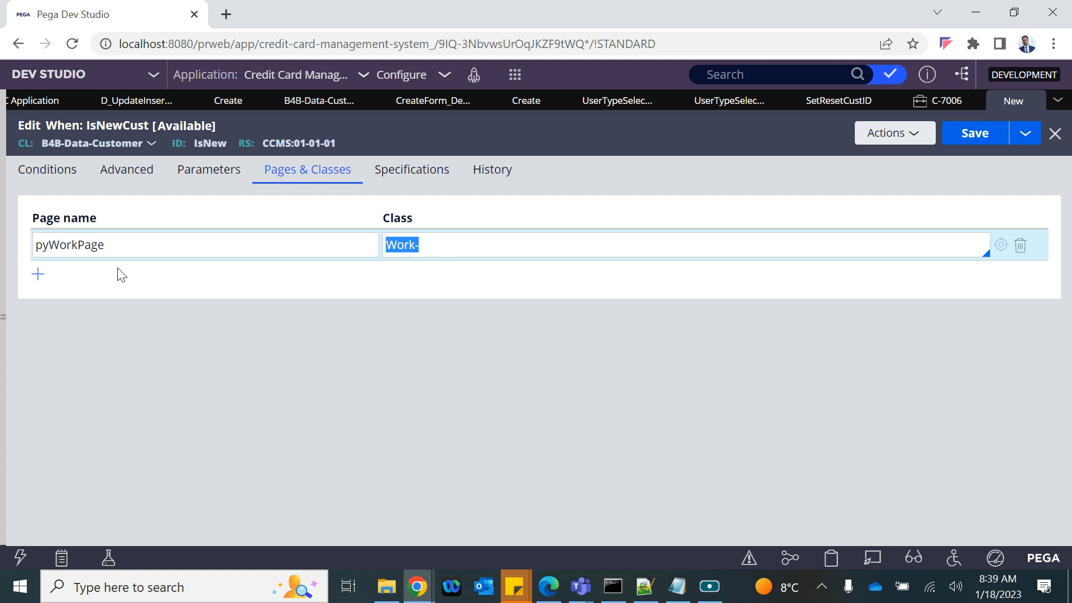
pyautogui.moveTo(124, 244); pyautogui.dragTo(2, 254)
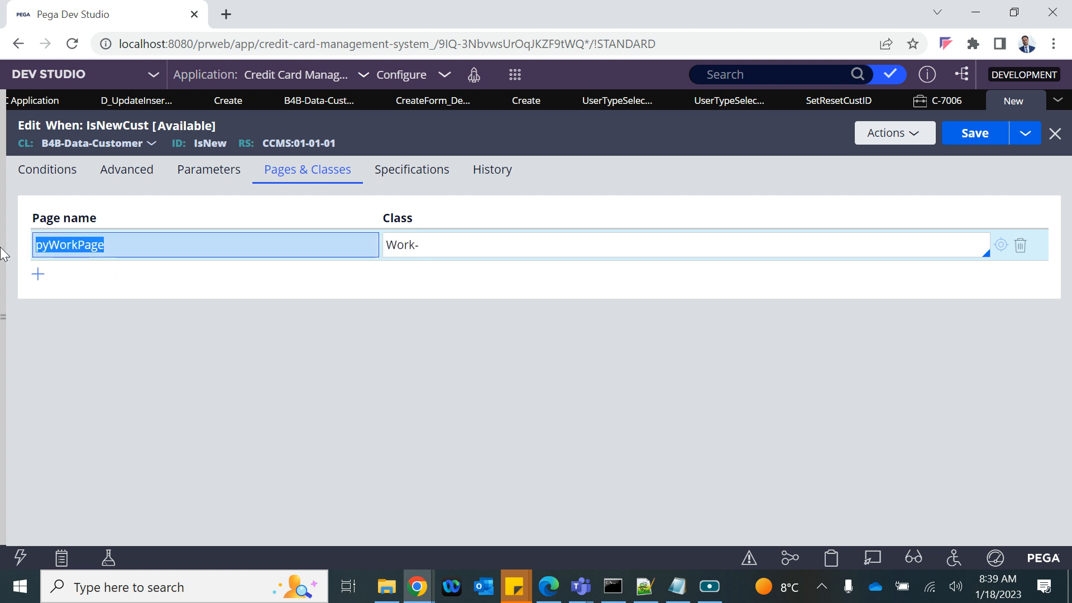
pyautogui.moveTo(445, 247); pyautogui.dragTo(384, 247)
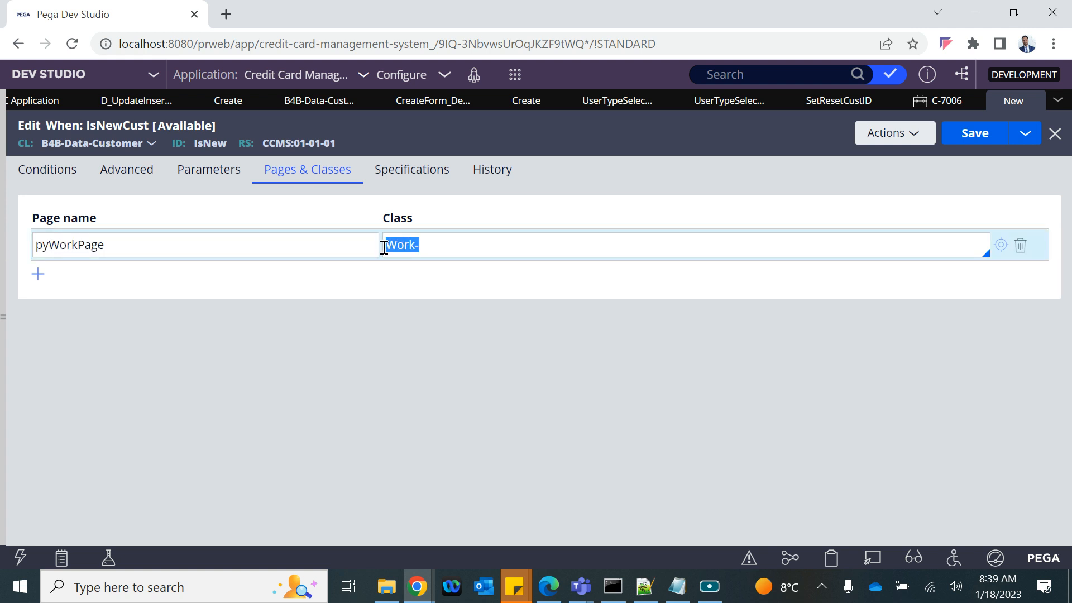
pyautogui.click(928, 109)
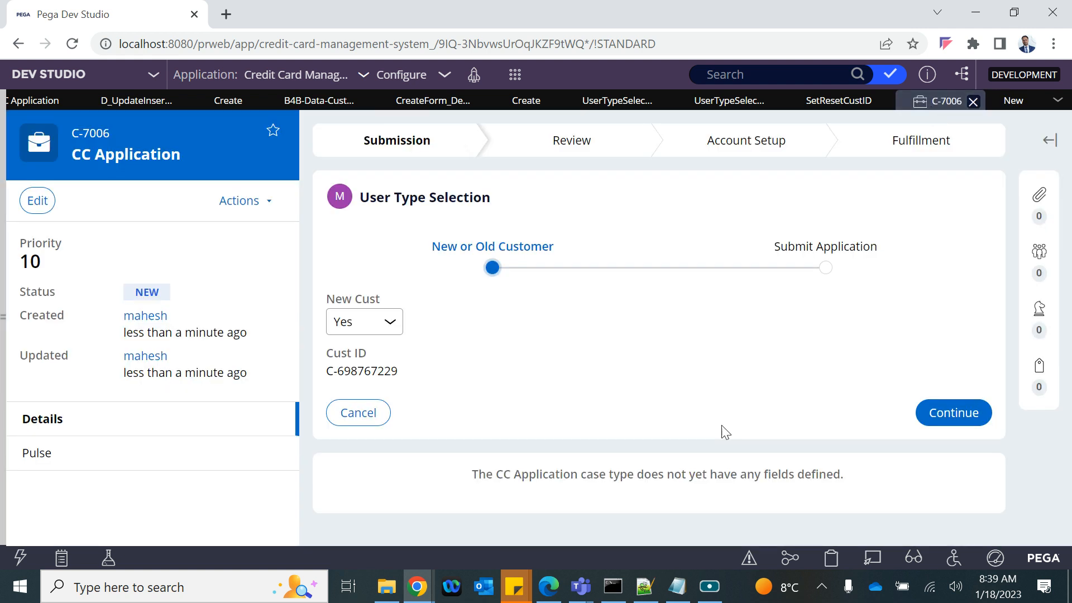
pyautogui.click(834, 557)
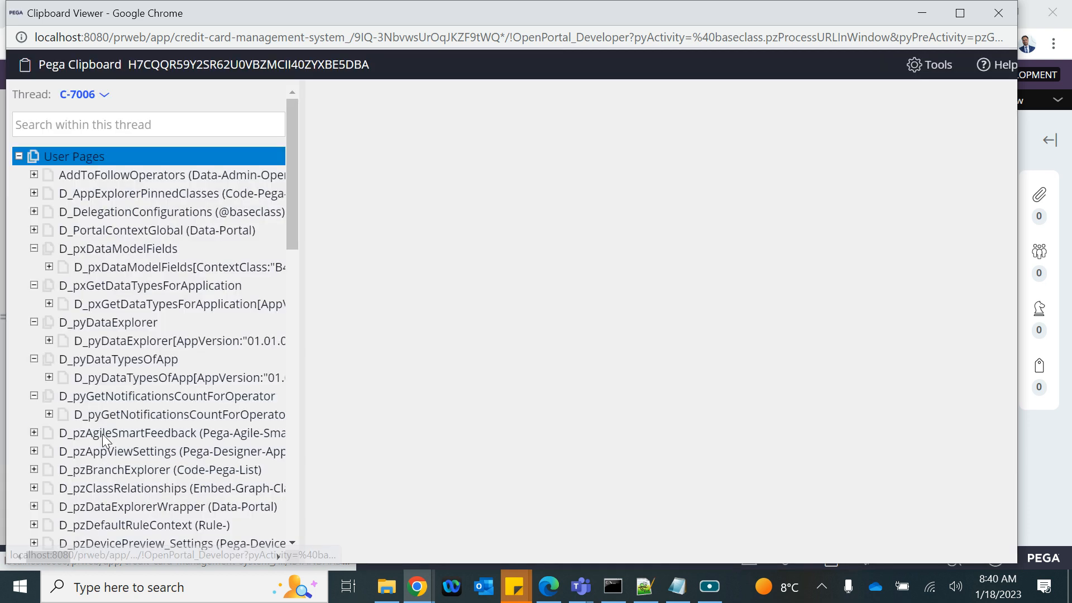
# Step: Inspect the TempWorkPage clipboard page and its class, then close the Clipboard Viewer
pyautogui.scroll(-15, 102, 434)
pyautogui.click(155, 416)
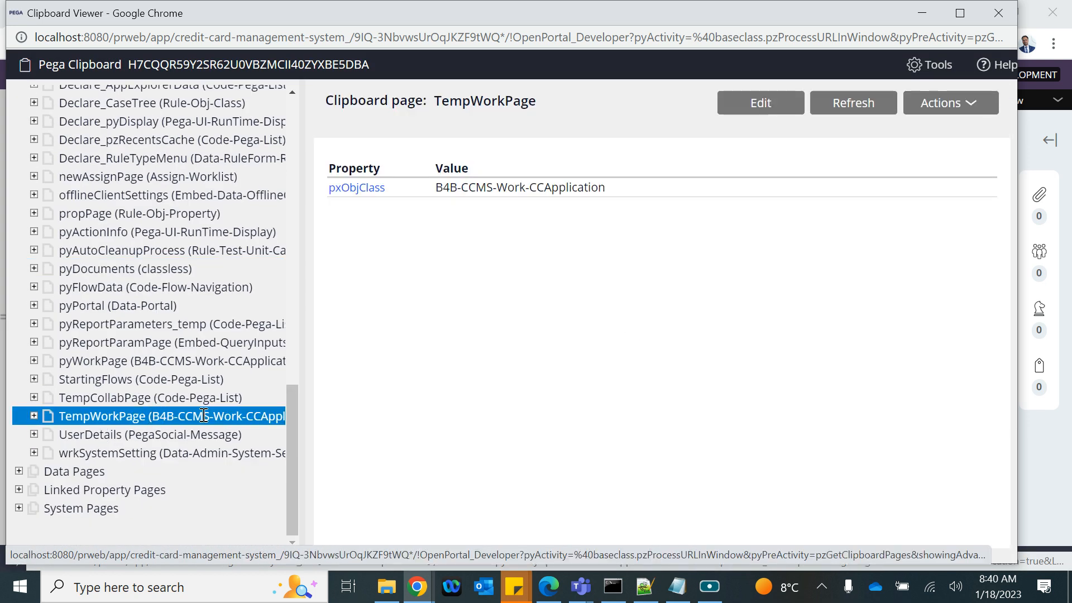
pyautogui.hscroll(3, 195, 415)
pyautogui.hscroll(-2, 195, 414)
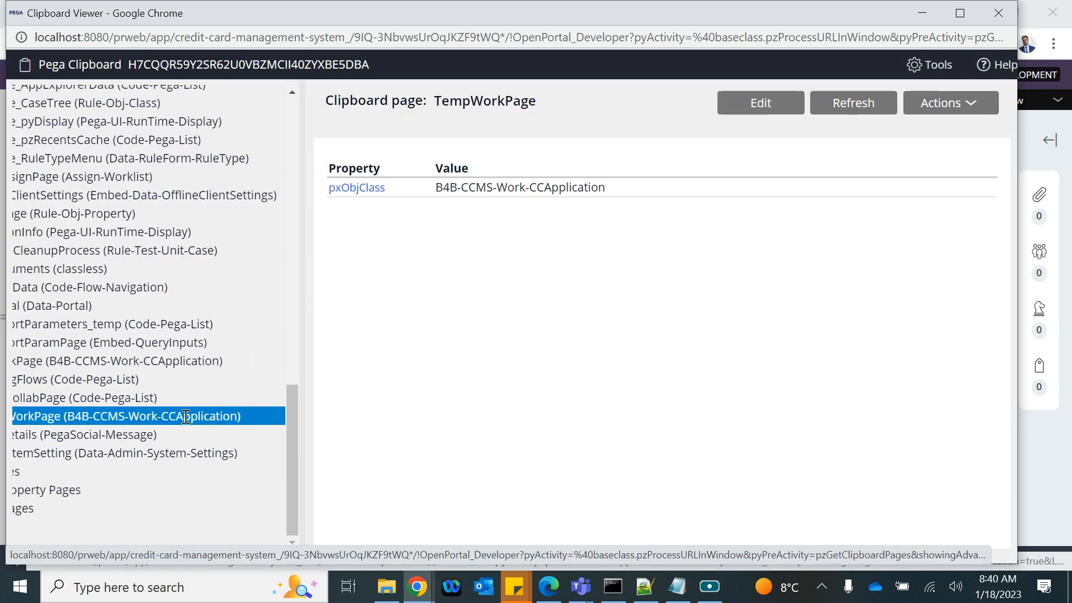
pyautogui.click(993, 22)
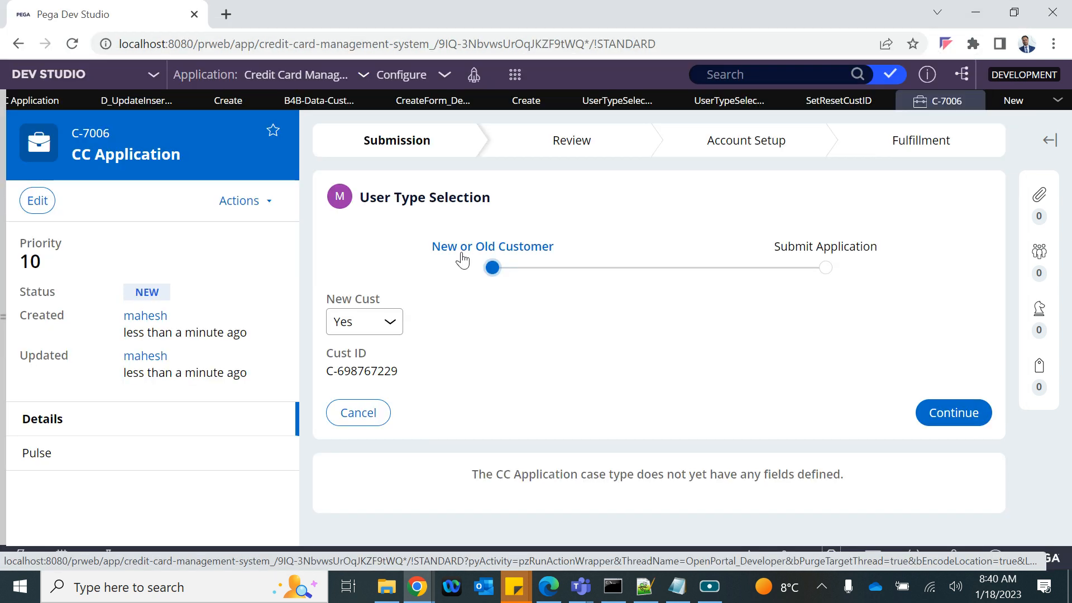
pyautogui.click(1005, 109)
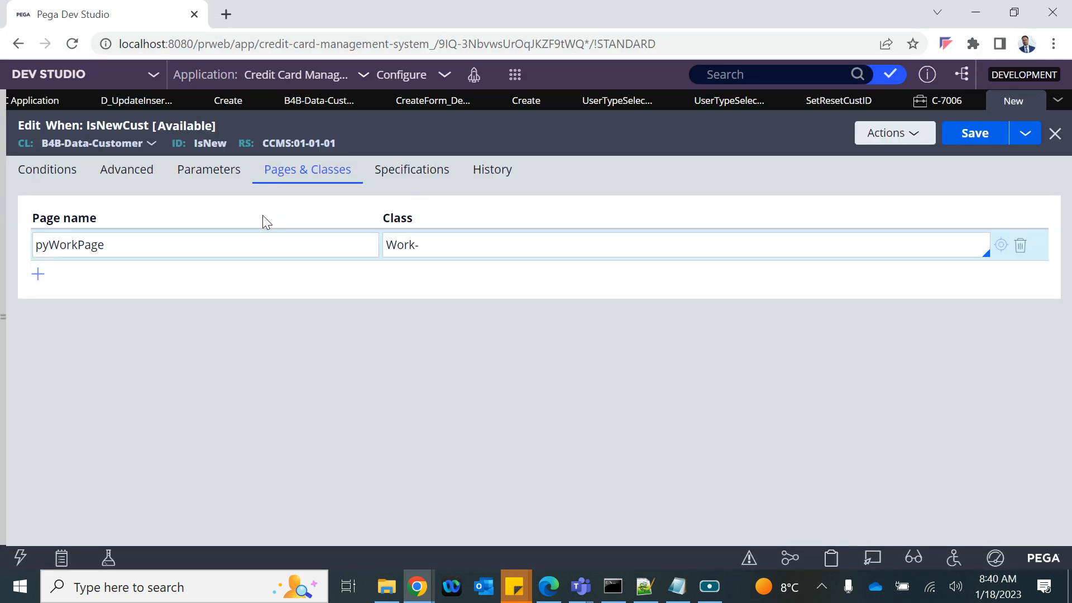
# Step: Enter pyWorkPage.New as the property in IsNewCust's advanced condition
pyautogui.doubleClick(86, 242)
pyautogui.hotkey('ctrl', 'c')
pyautogui.click(51, 173)
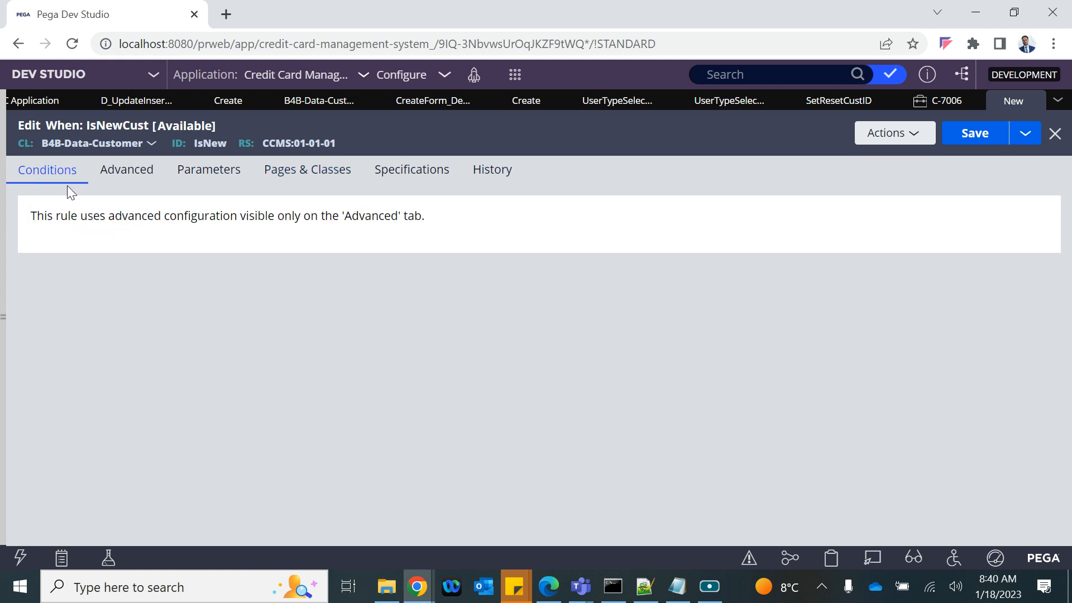
pyautogui.click(126, 169)
pyautogui.click(178, 261)
pyautogui.hotkey('ctrl', 'v')
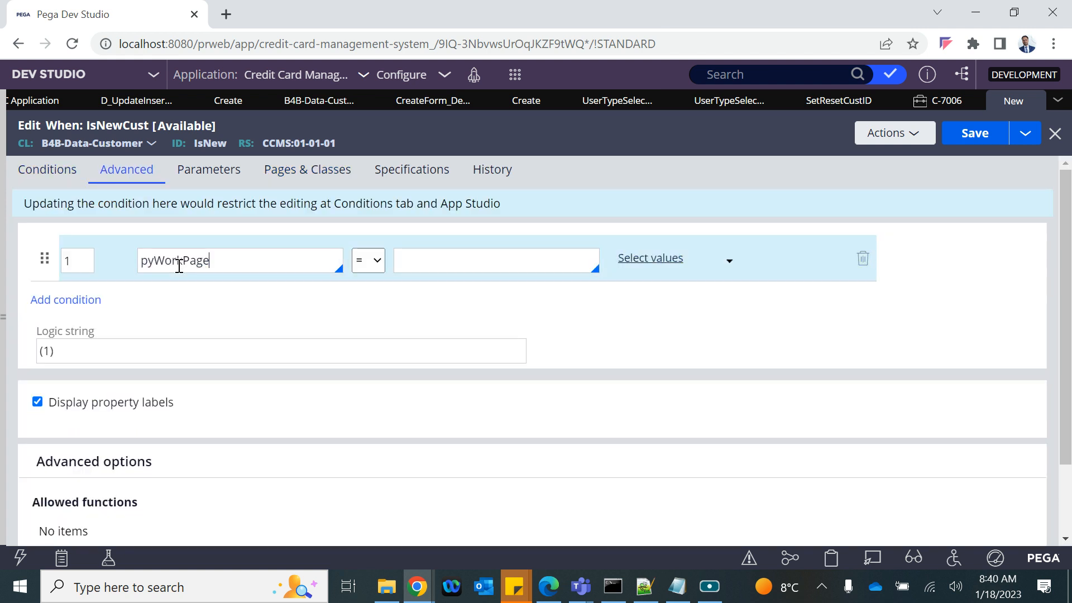
pyautogui.write('.')
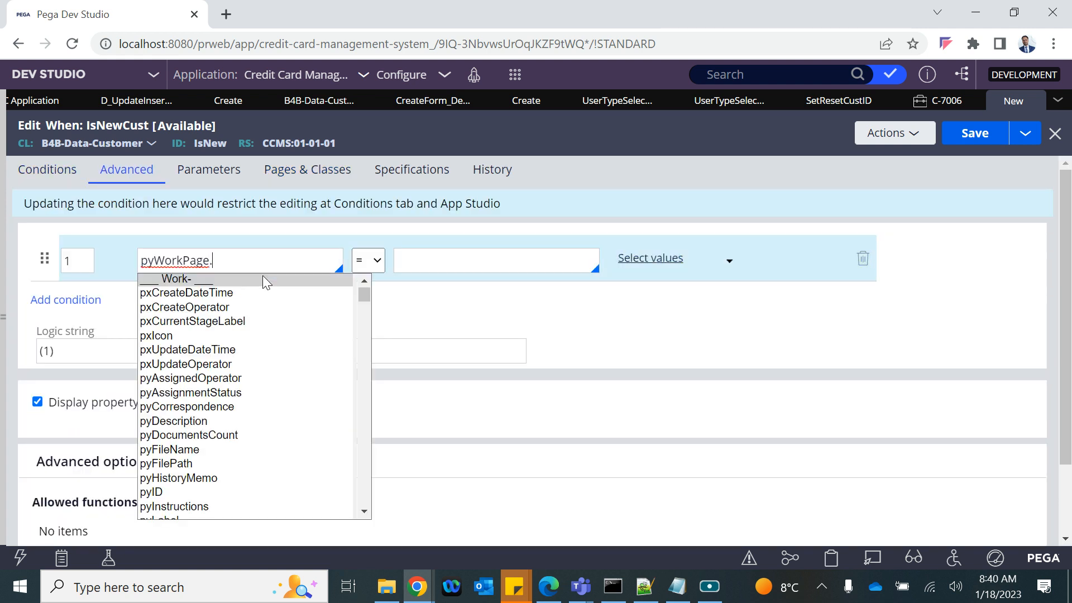
pyautogui.write('New')
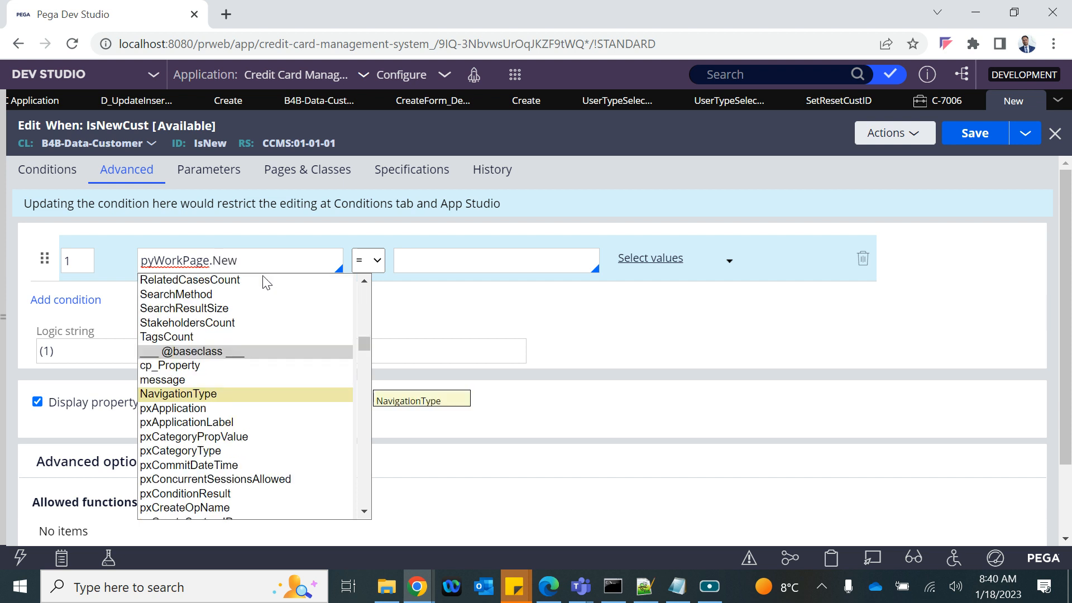
pyautogui.moveTo(217, 264); pyautogui.dragTo(234, 261)
pyautogui.click(246, 168)
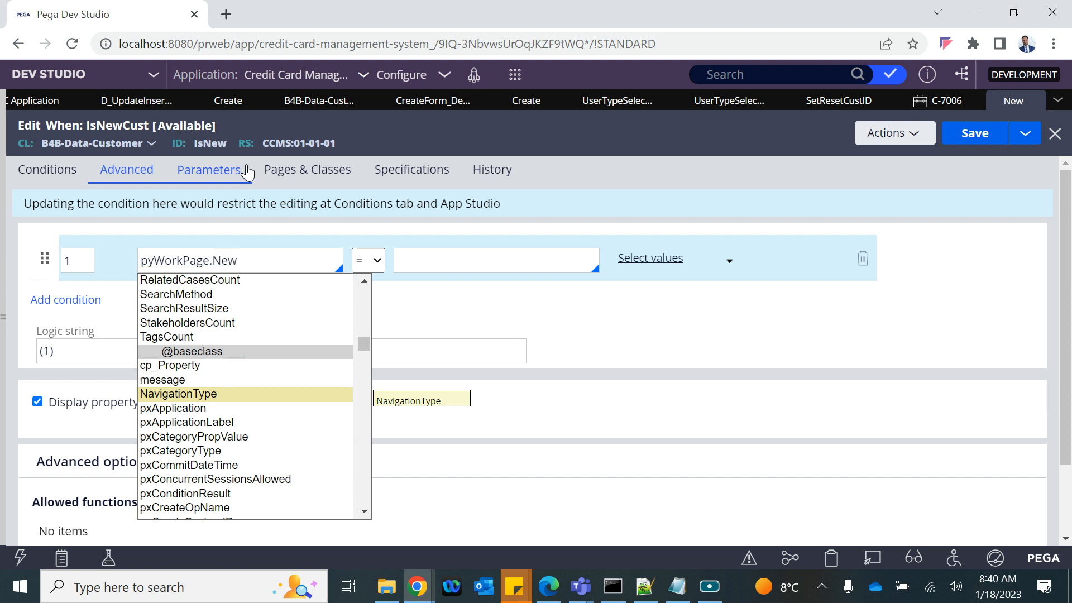
# Step: Replace pyWorkPage's class Work- with B4B-CCMS-Work-CCApplication copied from the Create flow action
pyautogui.click(273, 171)
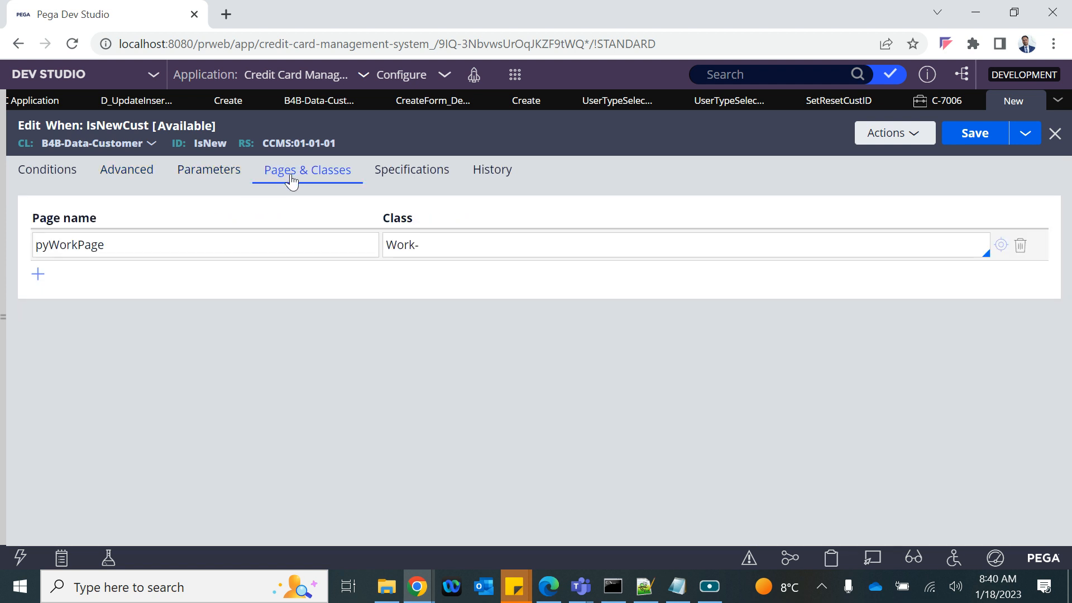
pyautogui.click(420, 246)
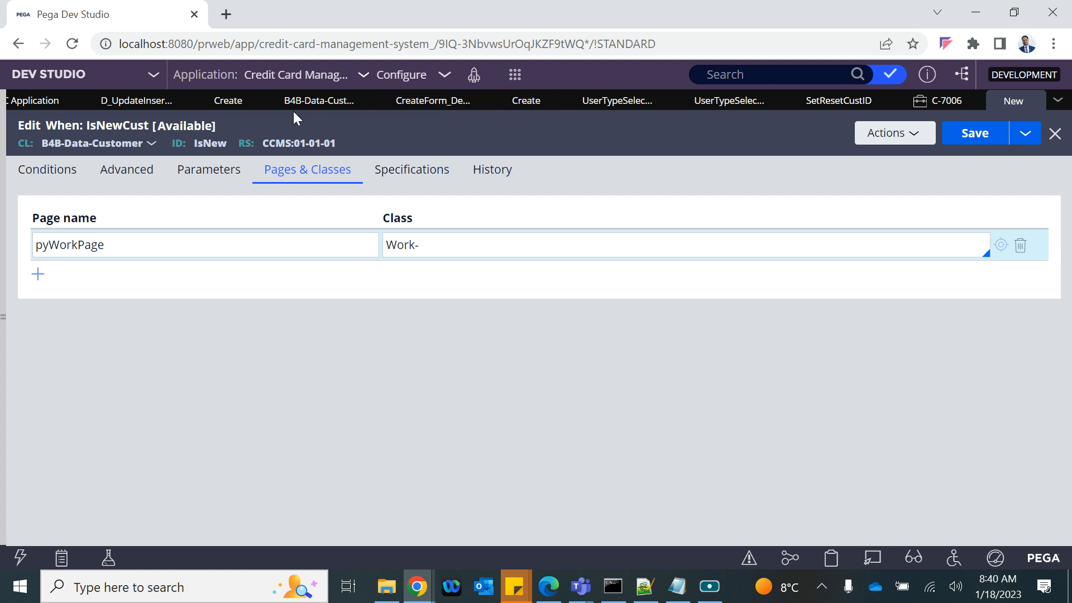
pyautogui.click(522, 103)
pyautogui.scroll(10, 153, 205)
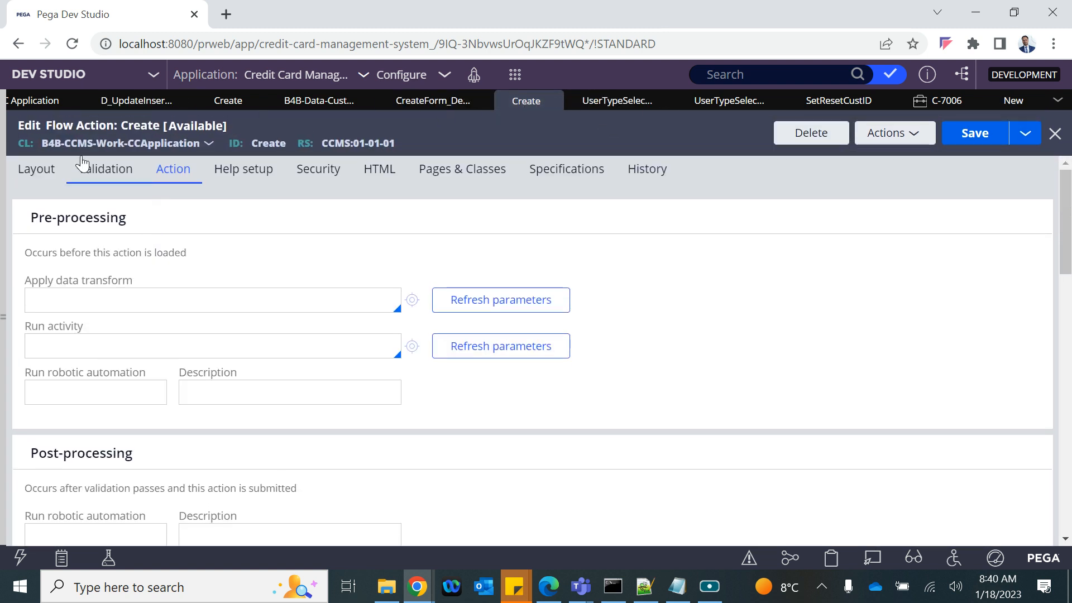
pyautogui.moveTo(40, 143); pyautogui.dragTo(201, 152)
pyautogui.hotkey('ctrl', 'c')
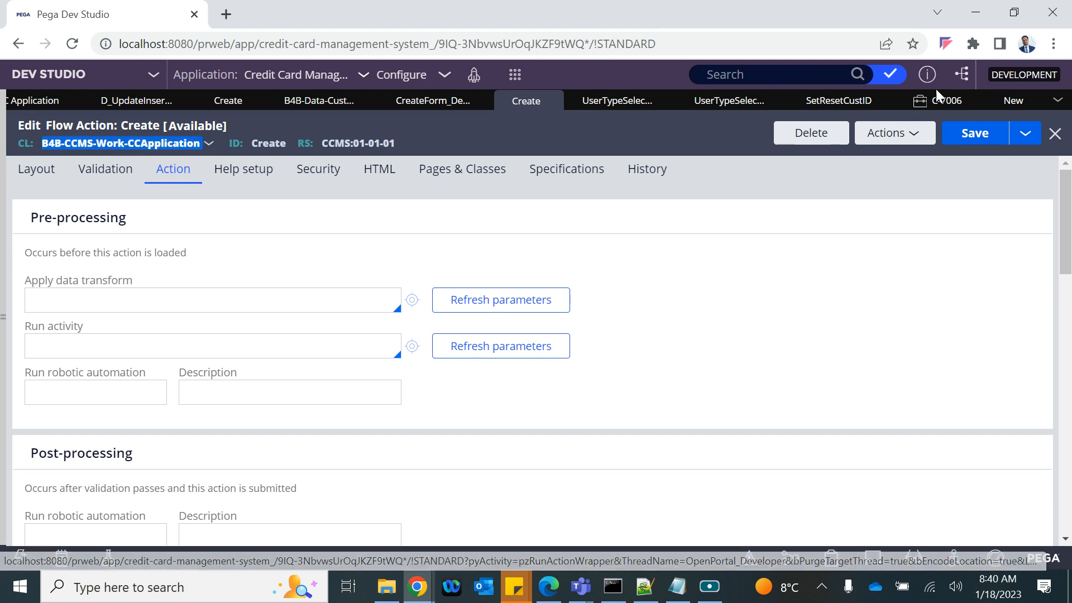
pyautogui.click(1012, 101)
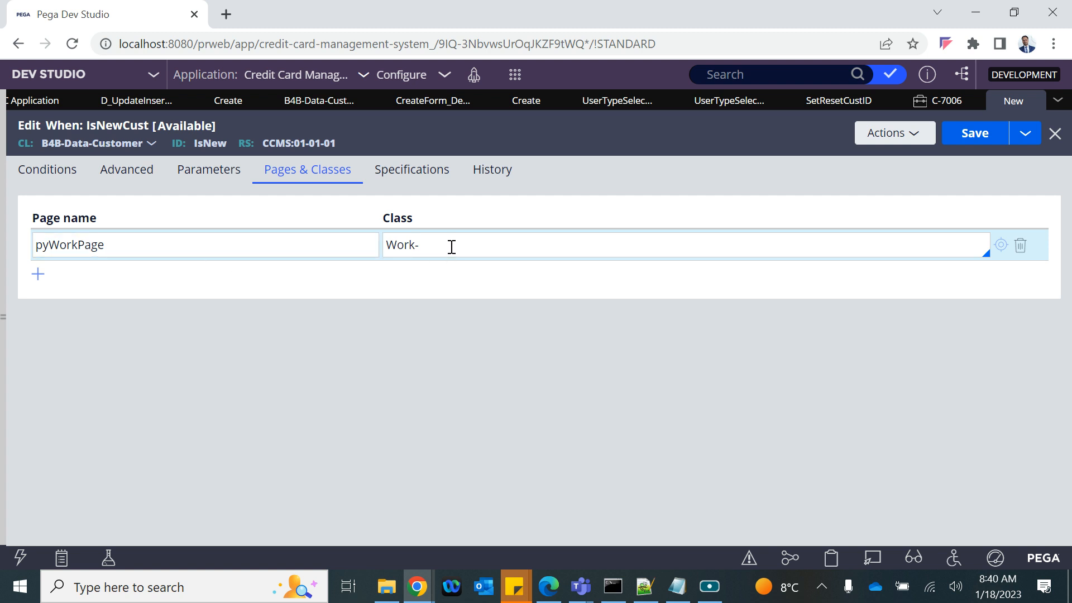
pyautogui.moveTo(451, 246); pyautogui.dragTo(421, 246)
pyautogui.click(378, 249)
pyautogui.hotkey('ctrl', 'v')
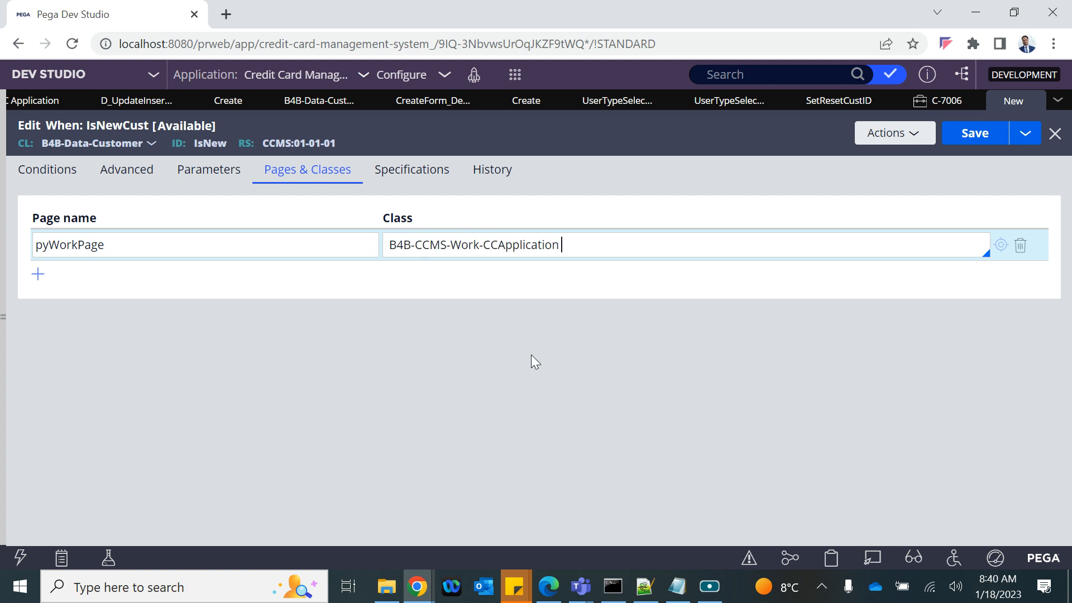
pyautogui.click(565, 293)
# Step: Change the condition's property from pyWorkPage.New to pyWorkPage.NewCust
pyautogui.click(610, 251)
pyautogui.click(310, 395)
pyautogui.click(47, 169)
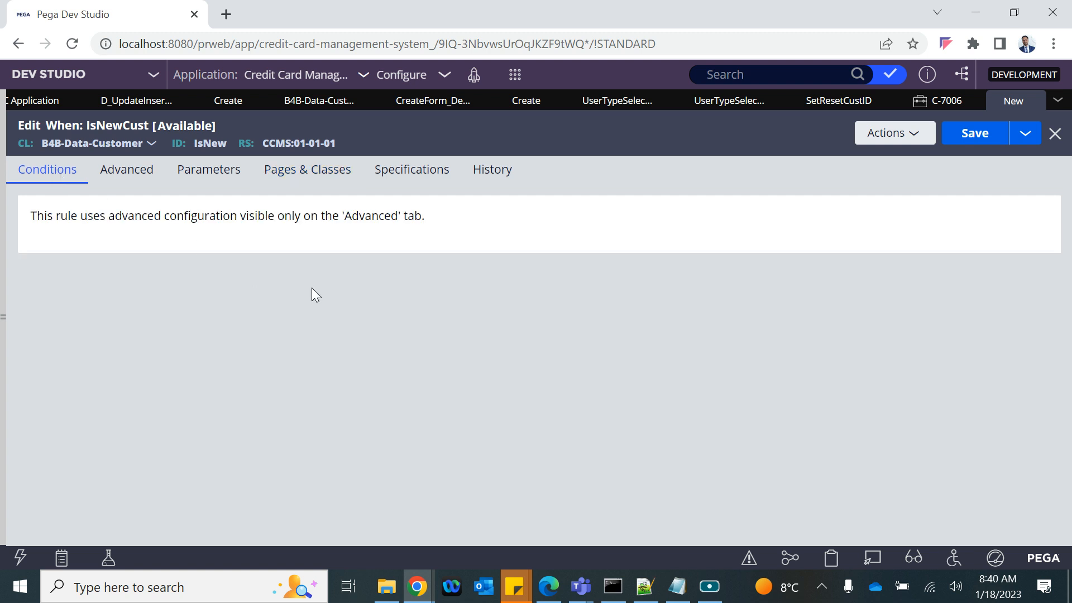
pyautogui.click(176, 178)
pyautogui.click(133, 174)
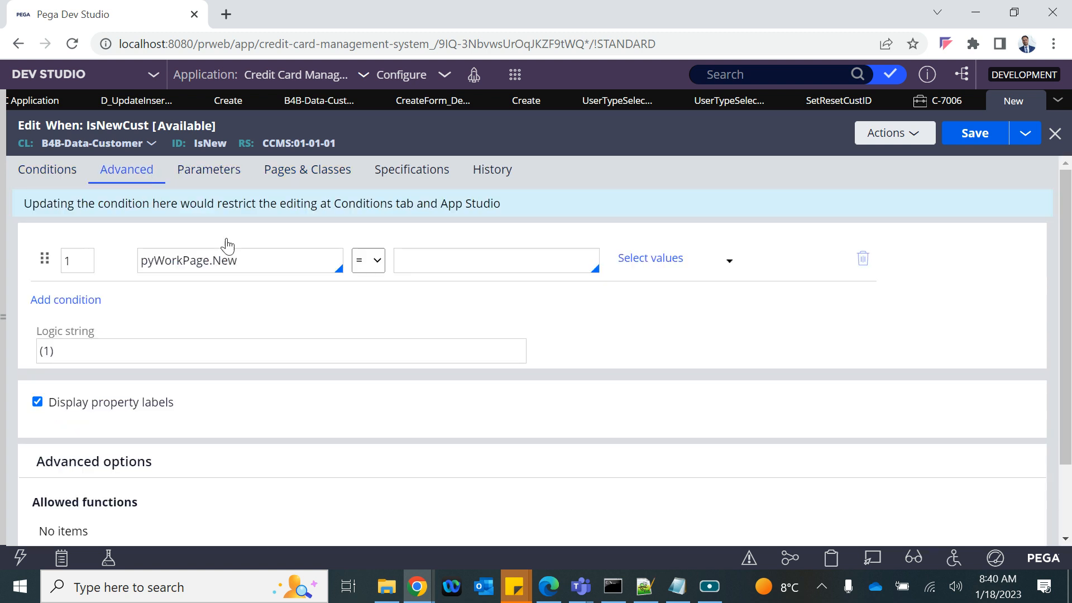
pyautogui.click(252, 264)
pyautogui.press('BackSpace')
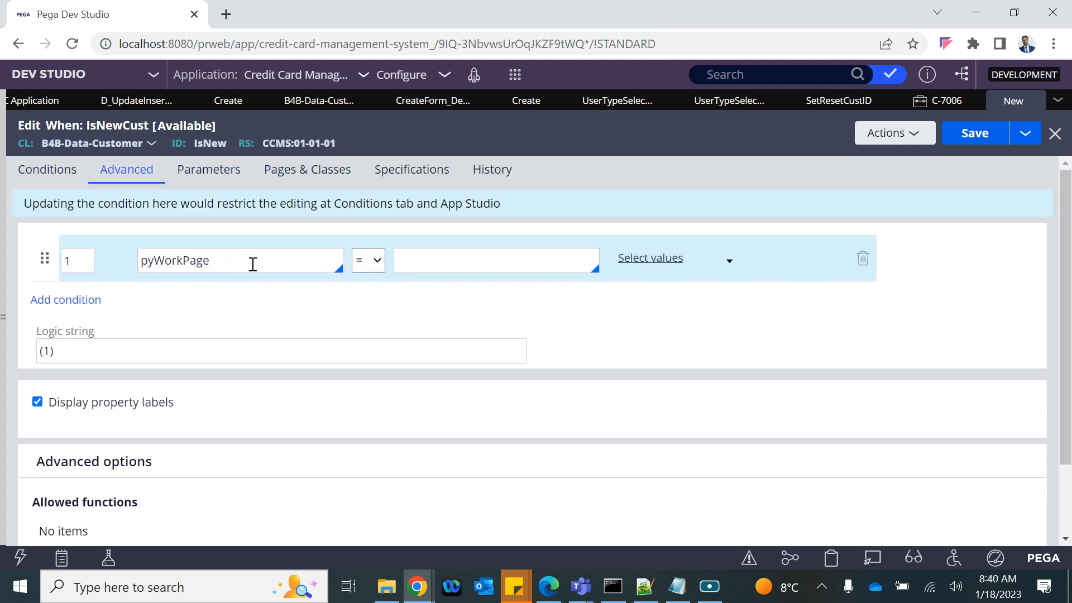
pyautogui.write('.')
pyautogui.press('Down')
pyautogui.press('Down')
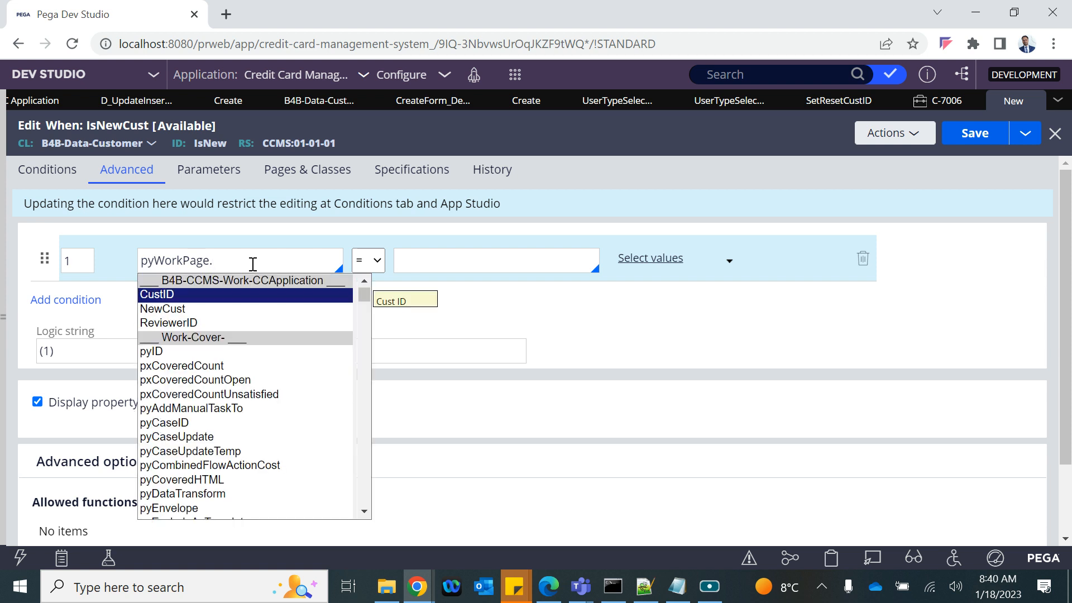
pyautogui.press('Return')
# Step: Compare it to "Yes", save IsNewCust, and return to the Update Insert Cust Record data page
pyautogui.click(402, 267)
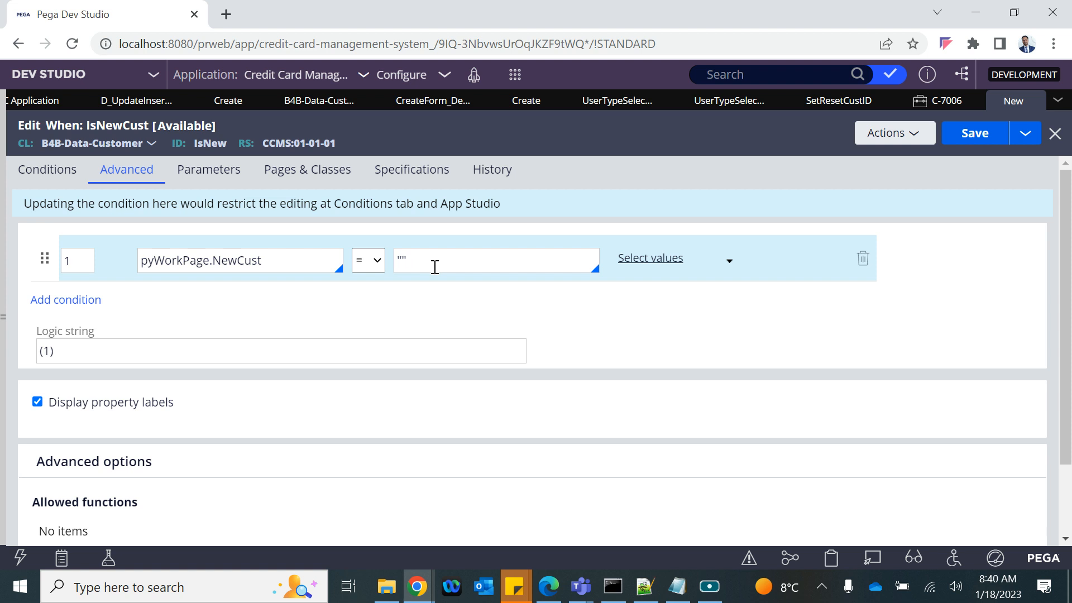
pyautogui.write('"Yes')
pyautogui.click(978, 140)
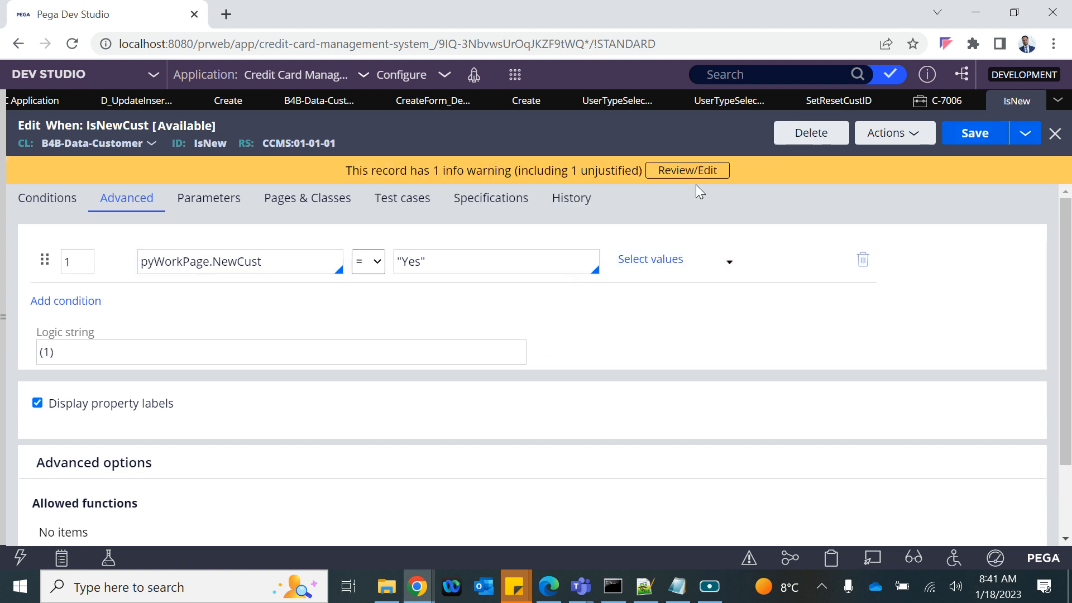
pyautogui.click(115, 106)
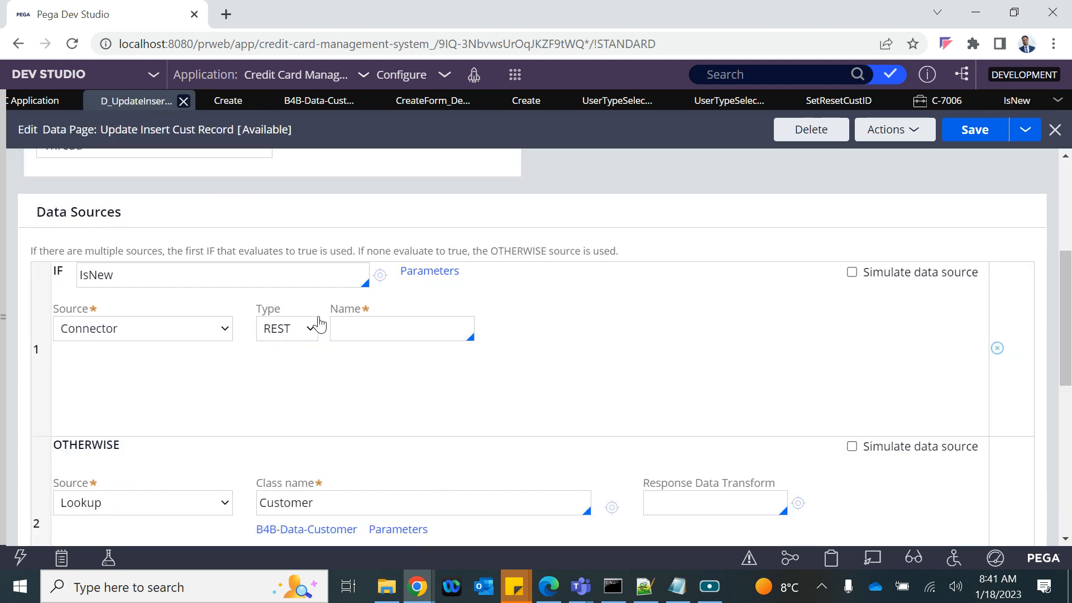
# Step: Confirm IsNew in the IF condition field and close the IsNewCust rule
pyautogui.click(172, 284)
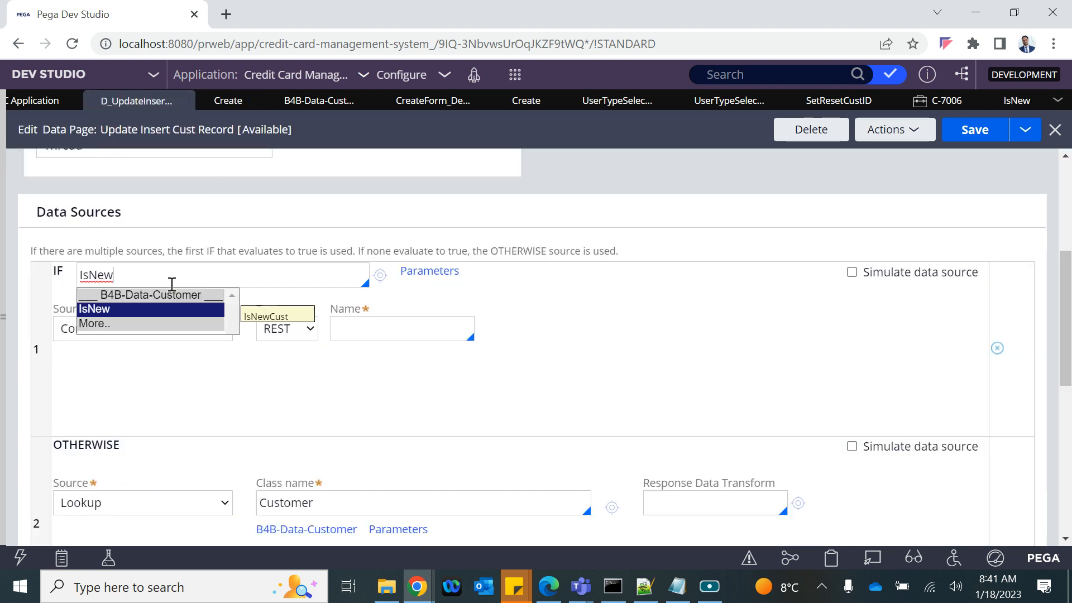
pyautogui.press('Return')
pyautogui.press('Down')
pyautogui.press('Down')
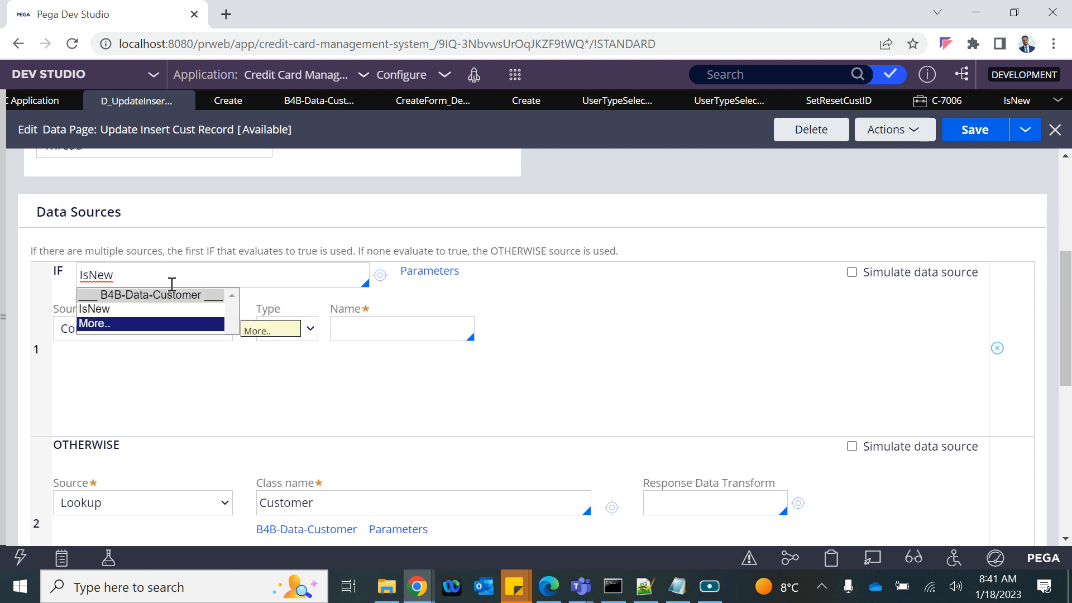
pyautogui.press('Return')
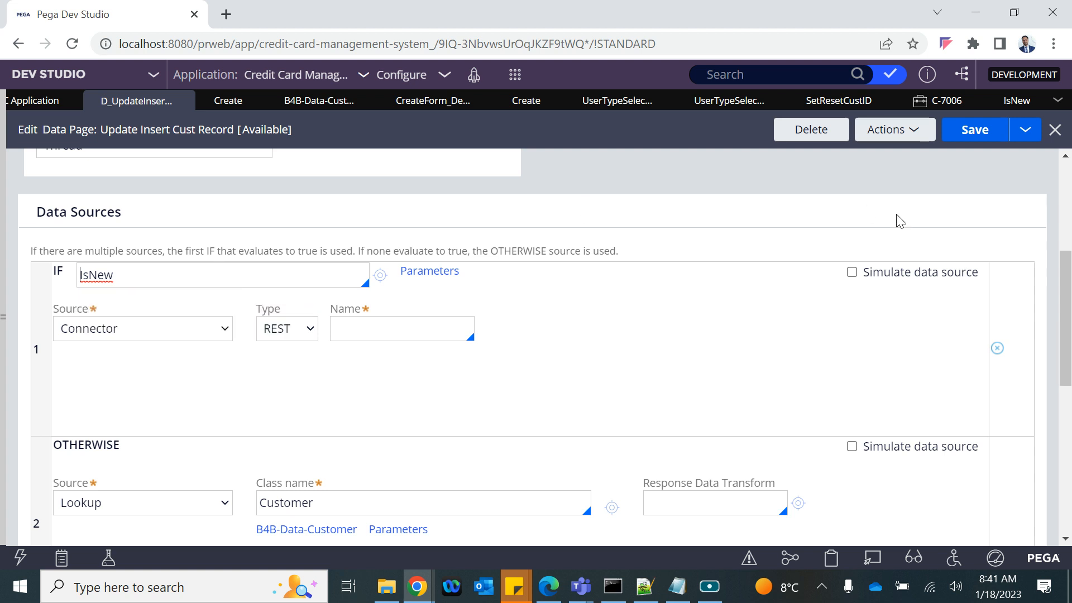
pyautogui.click(1017, 100)
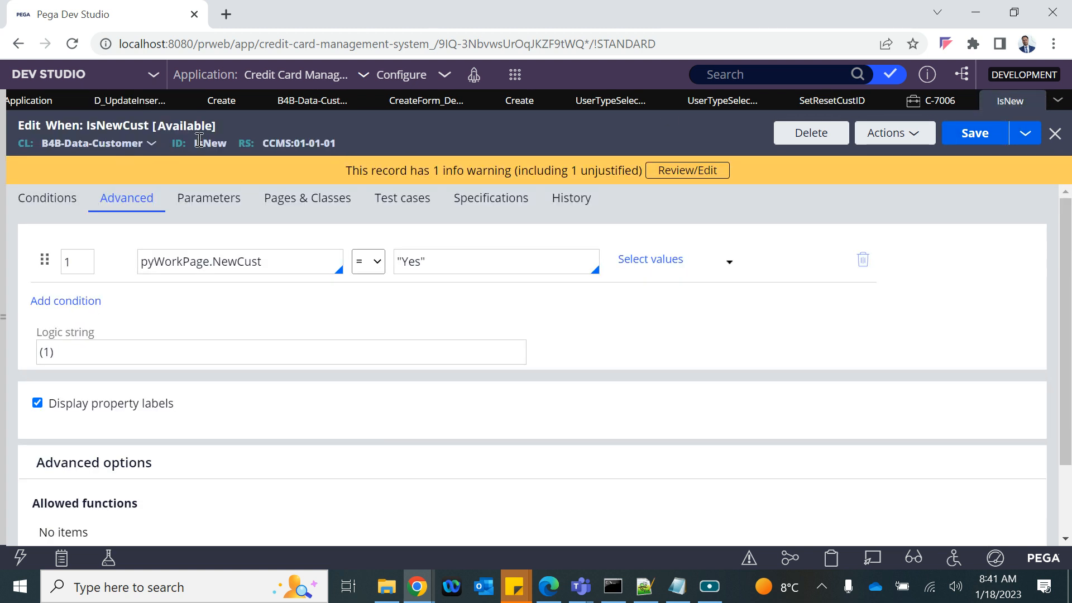
pyautogui.click(1055, 134)
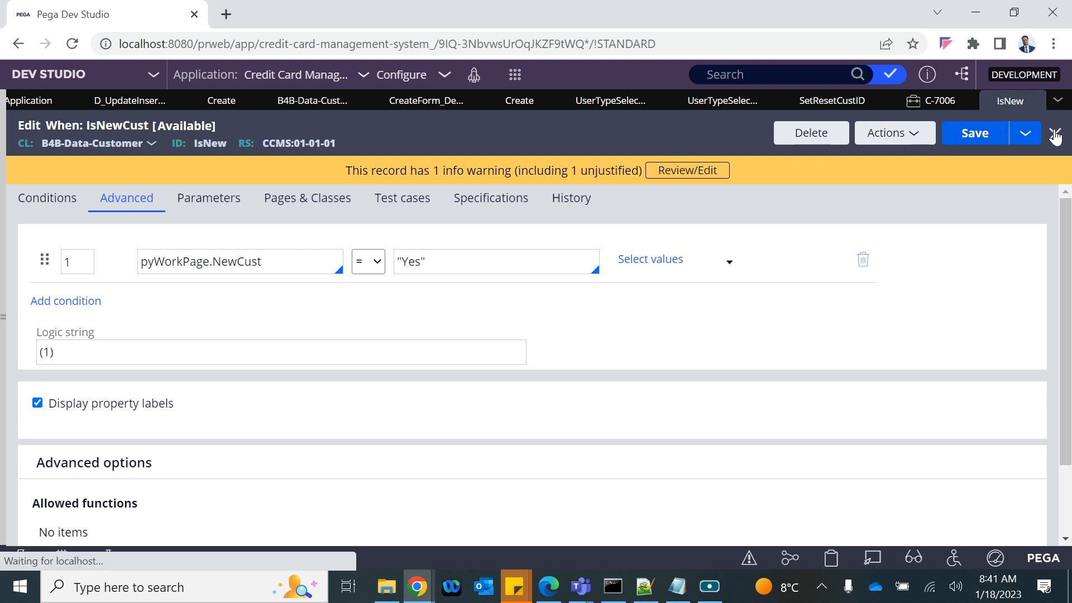
# Step: Set the IsNew source to Data Transform named InitializeNewCust and start creating it
pyautogui.click(153, 328)
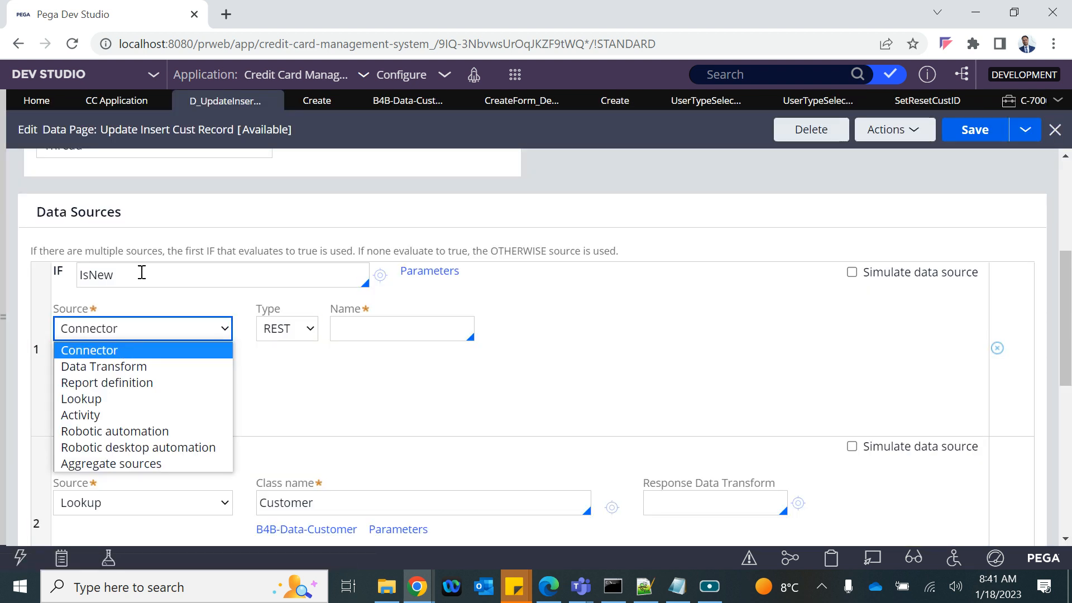
pyautogui.scroll(2, 142, 273)
pyautogui.scroll(-5, 143, 276)
pyautogui.scroll(4, 155, 250)
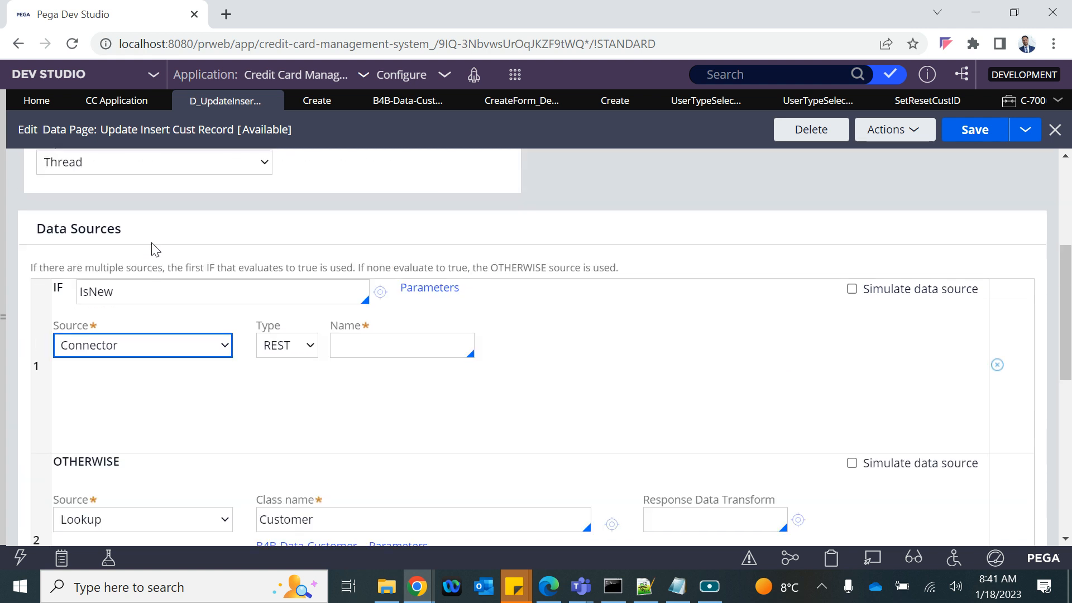
pyautogui.click(105, 353)
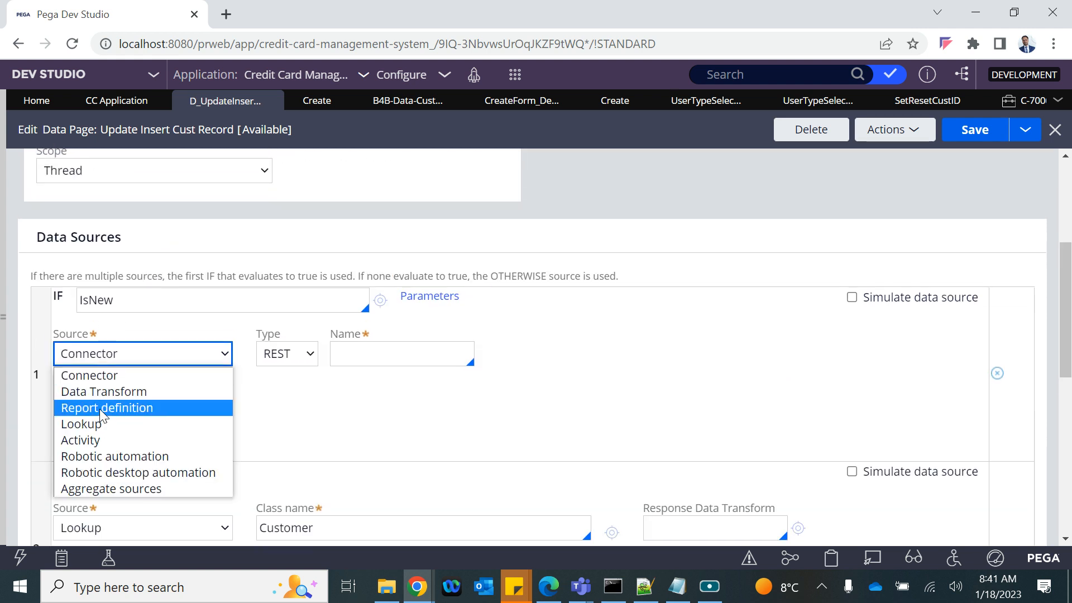
pyautogui.click(100, 392)
pyautogui.click(295, 374)
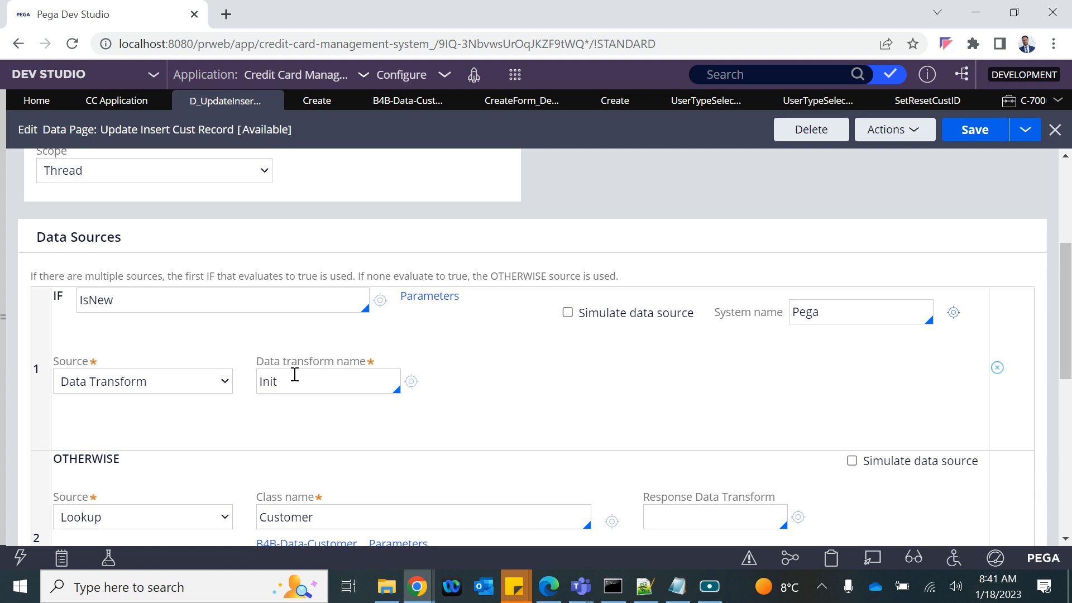
pyautogui.write('InitializeNewCust')
pyautogui.click(410, 383)
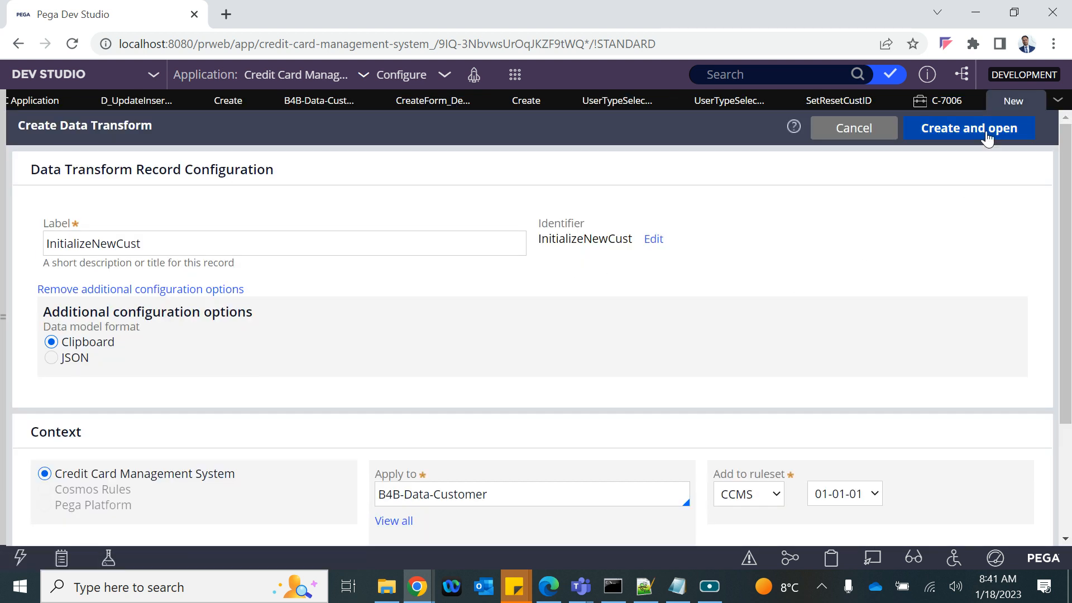
# Step: Create the InitializeNewCust transform and add a required CID parameter
pyautogui.click(988, 133)
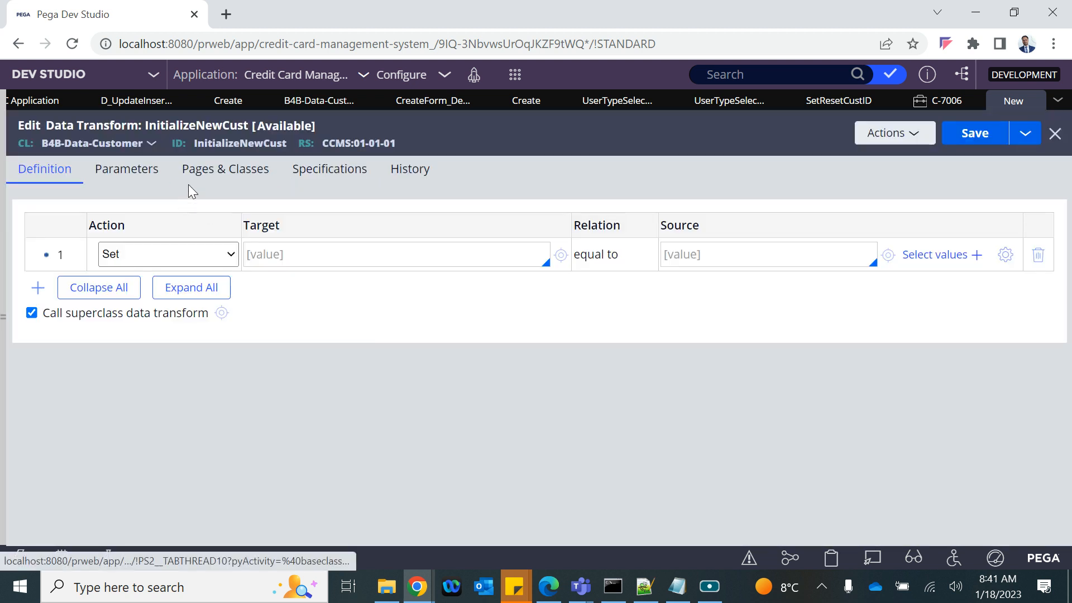
pyautogui.click(139, 173)
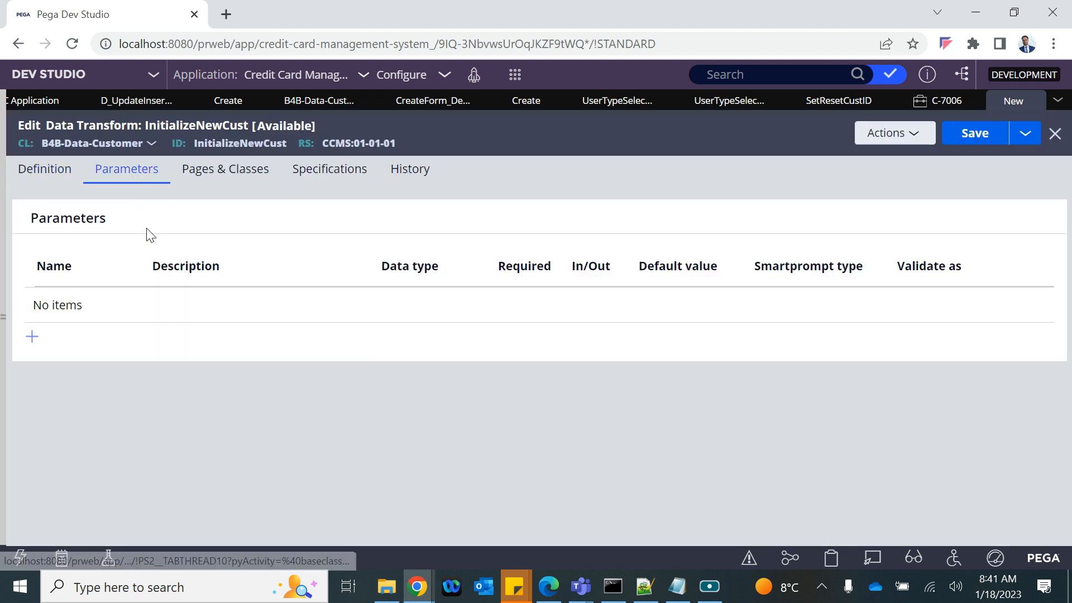
pyautogui.click(31, 336)
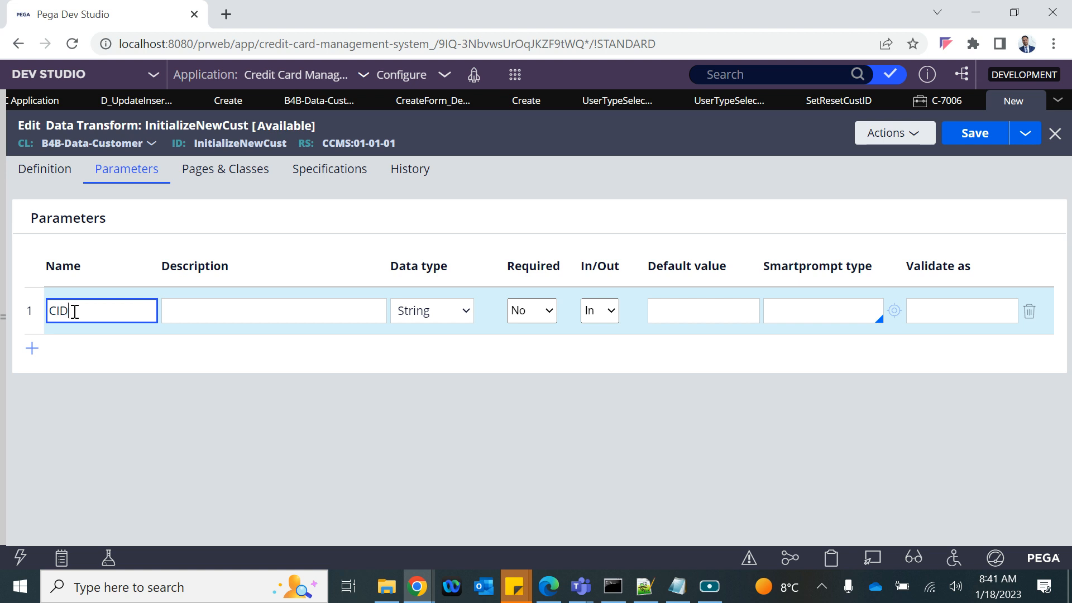
pyautogui.click(420, 311)
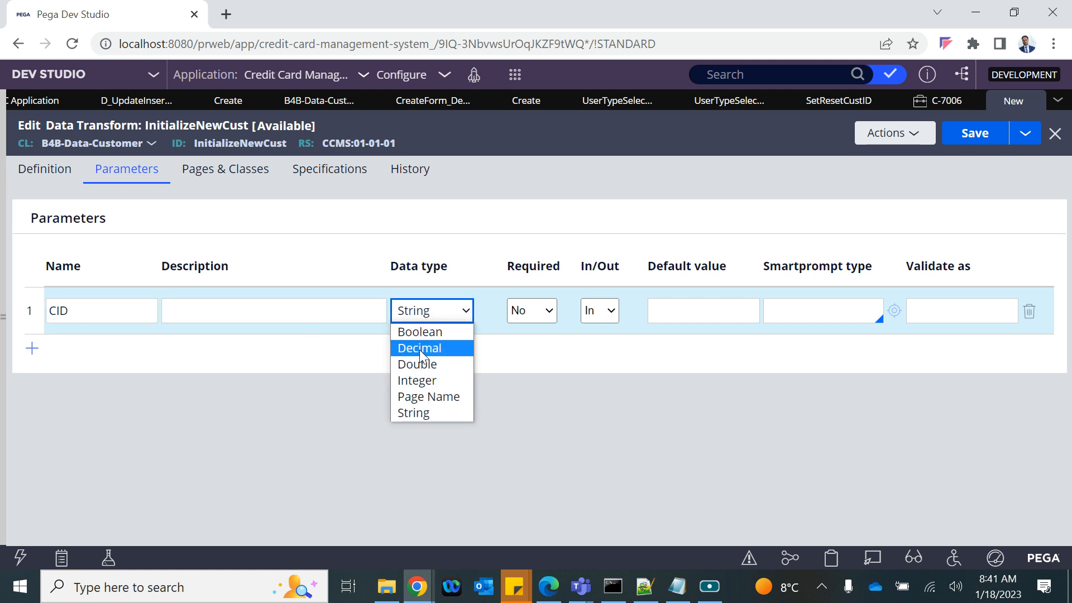
pyautogui.click(534, 309)
pyautogui.click(530, 329)
# Step: Define a step setting .CID equal to param.CID and save the transform
pyautogui.click(50, 170)
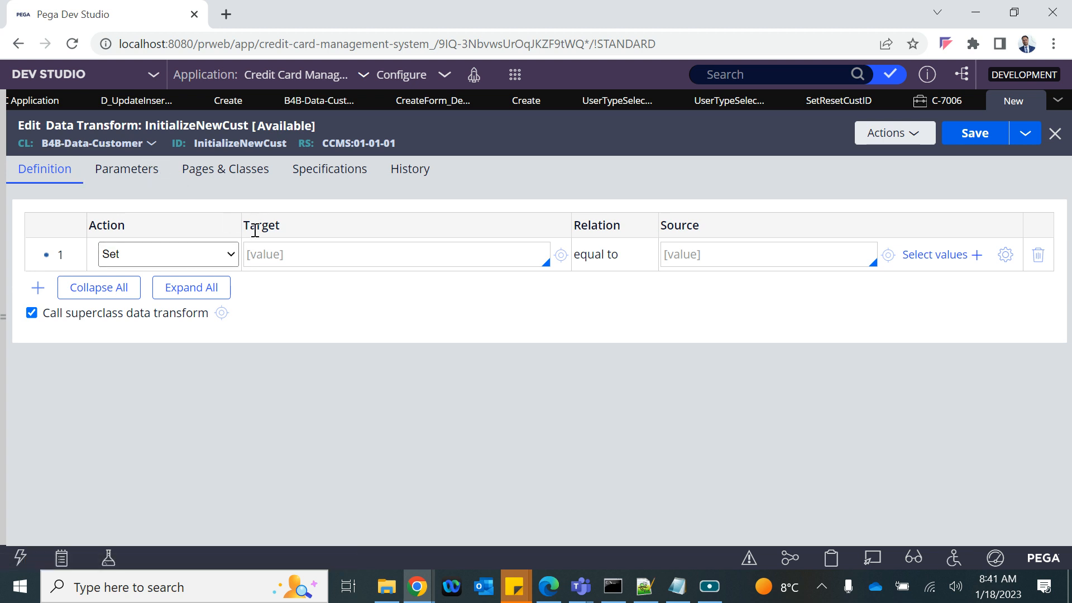
pyautogui.click(272, 251)
pyautogui.write('.')
pyautogui.press('Down')
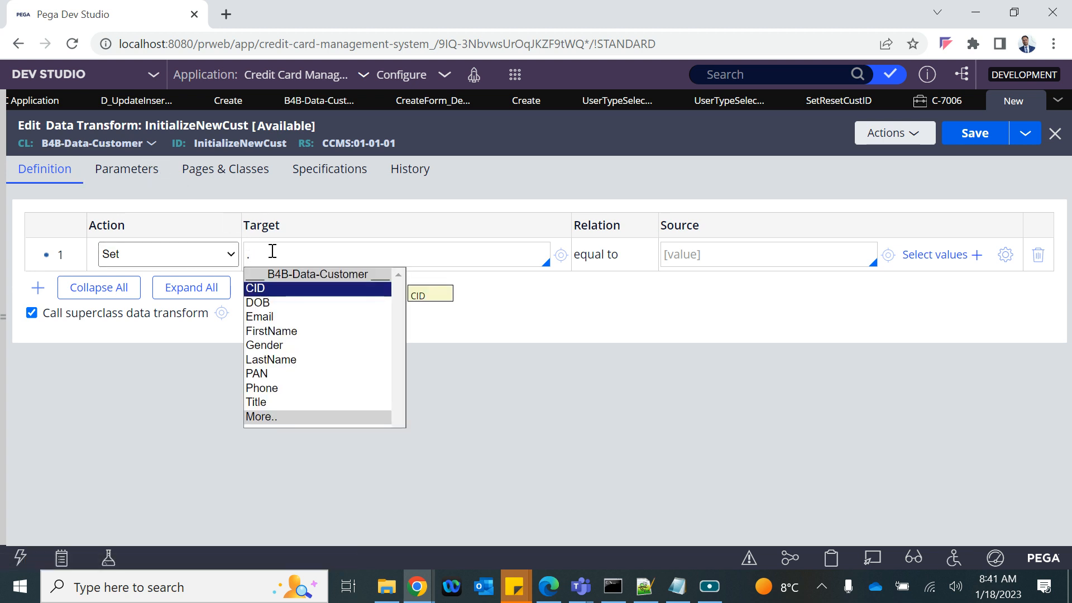
pyautogui.press('Return')
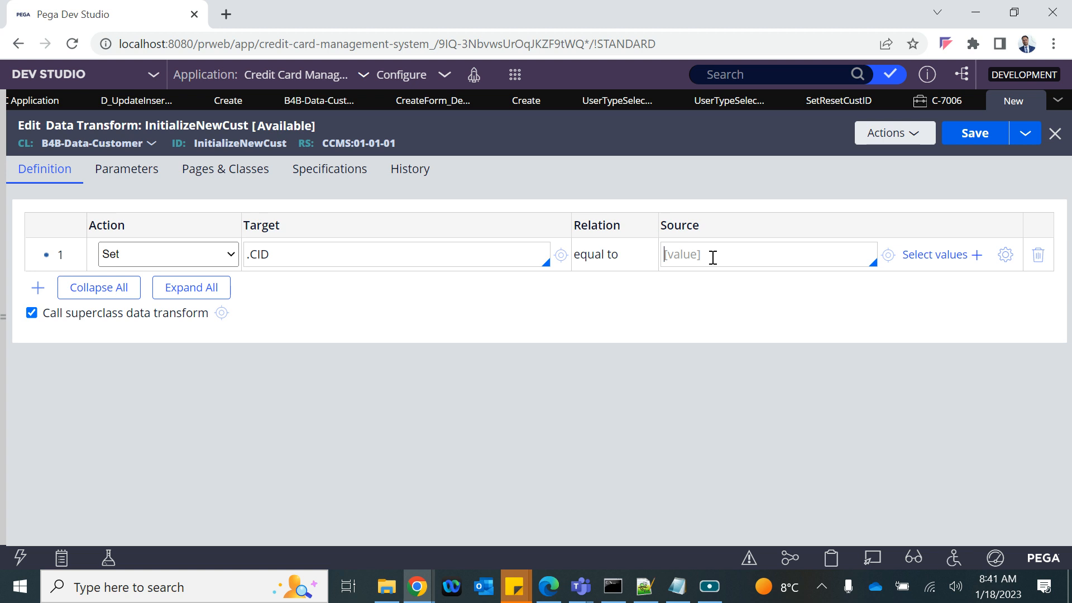
pyautogui.write('param.')
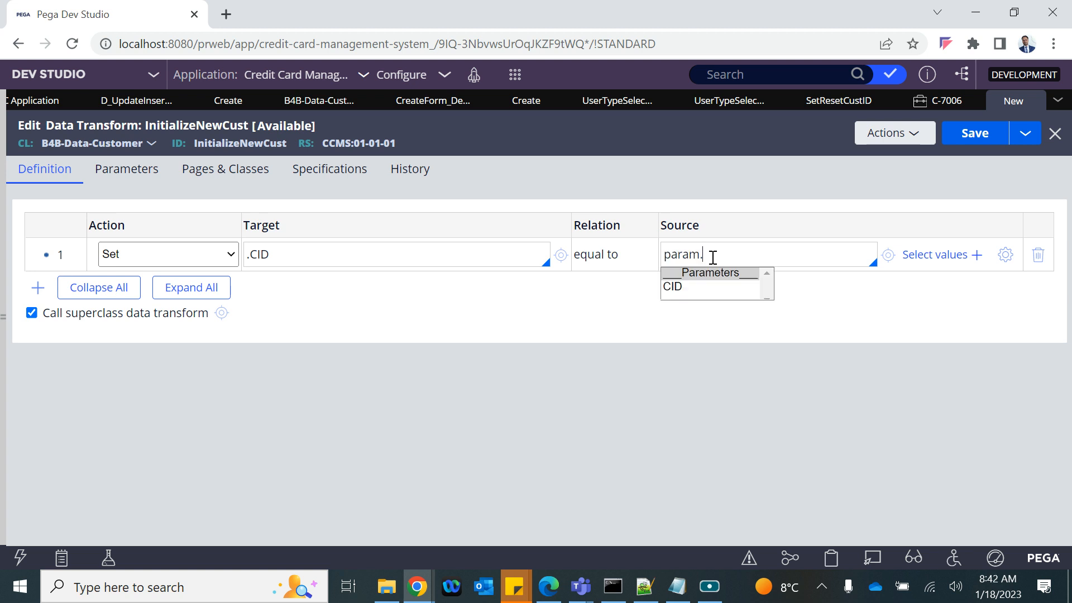
pyautogui.press('Down')
pyautogui.press('Return')
pyautogui.click(996, 133)
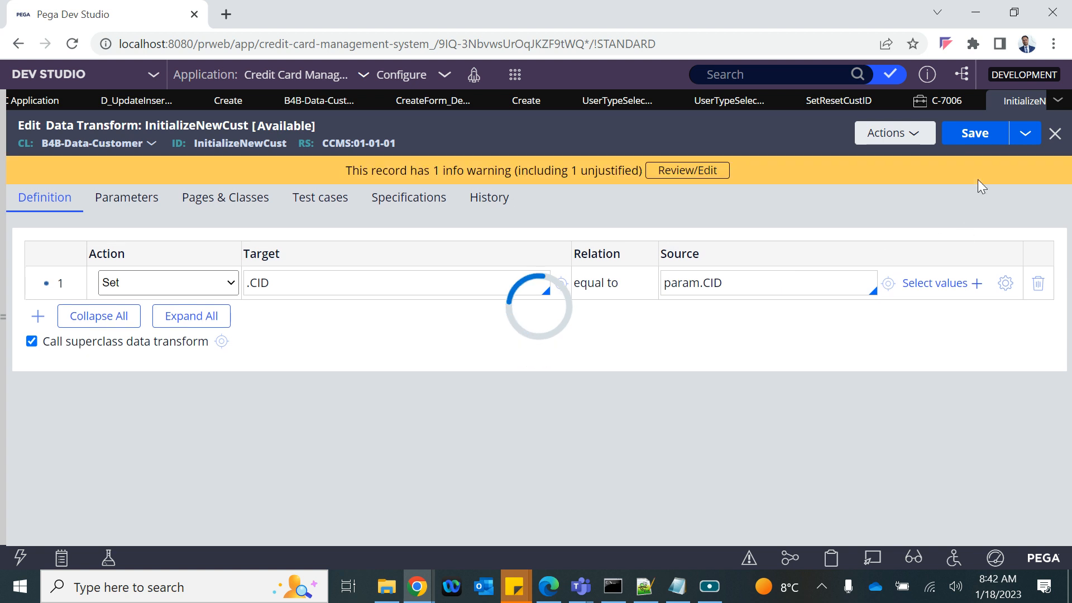
# Step: Pass the current parameter page to InitializeNewCust, save the data page, and check the Lookup source's parameters
pyautogui.click(1055, 134)
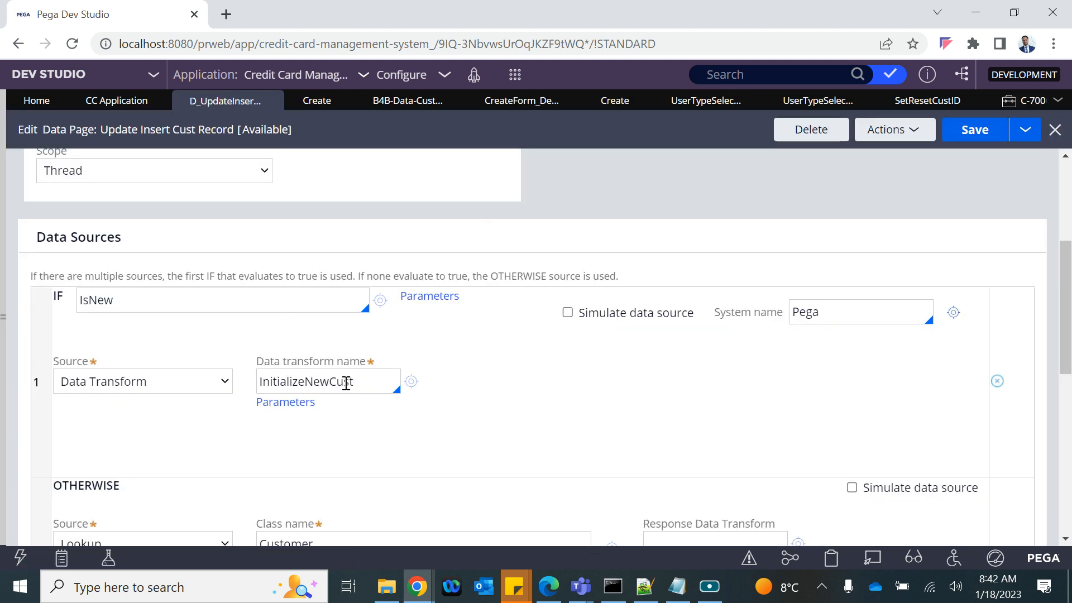
pyautogui.click(271, 403)
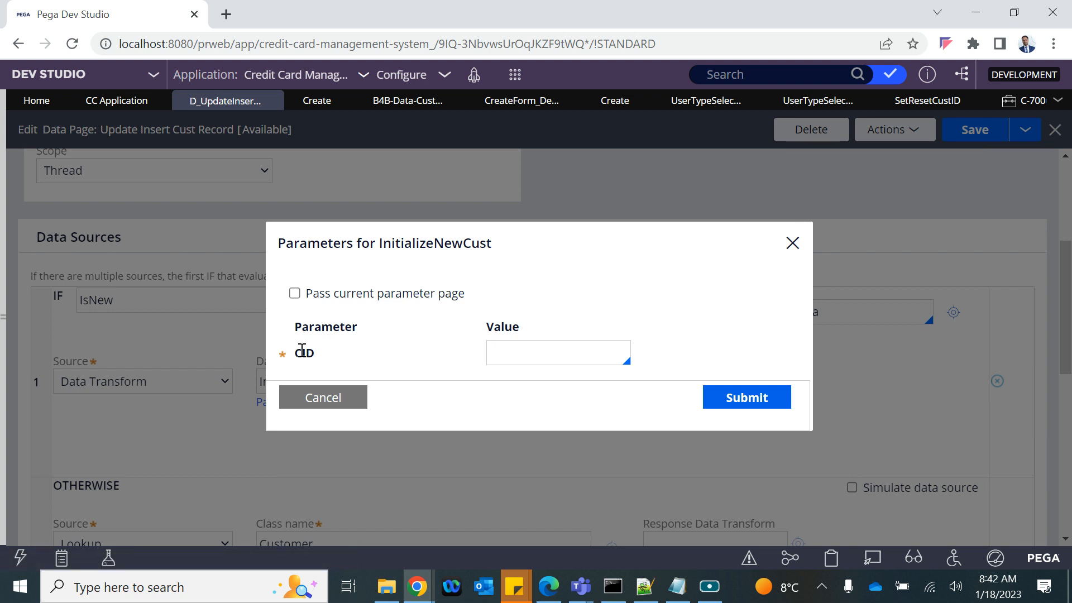
pyautogui.click(294, 294)
pyautogui.click(756, 400)
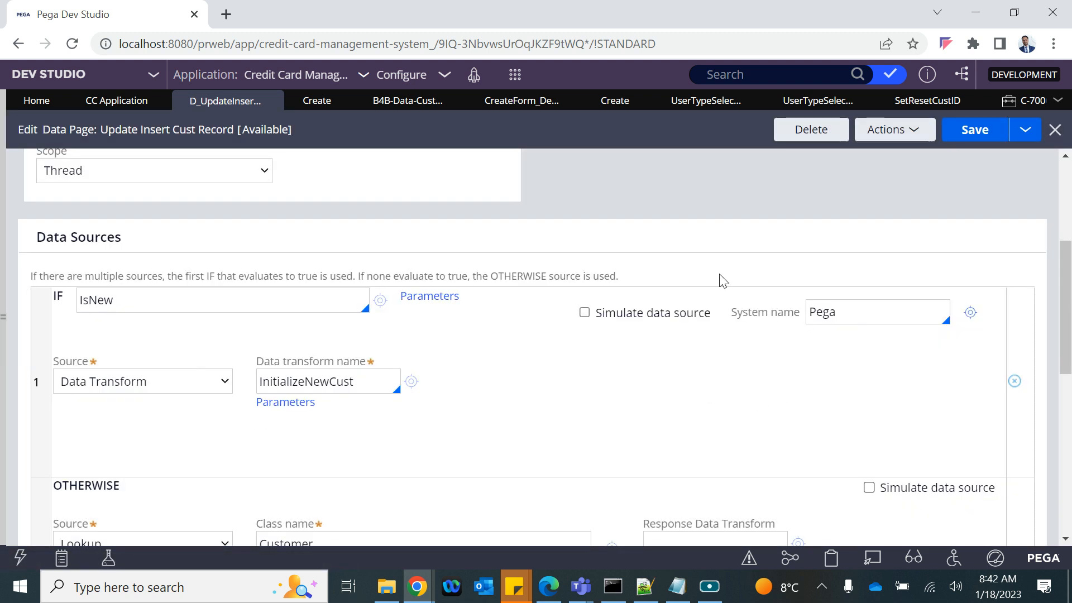
pyautogui.click(978, 129)
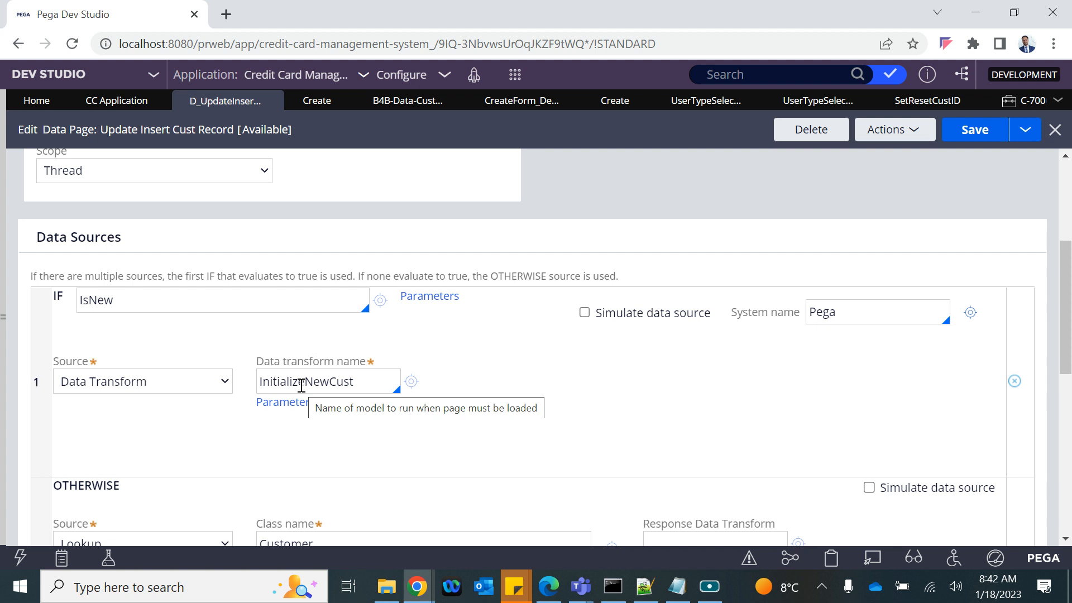
pyautogui.scroll(-3, 302, 385)
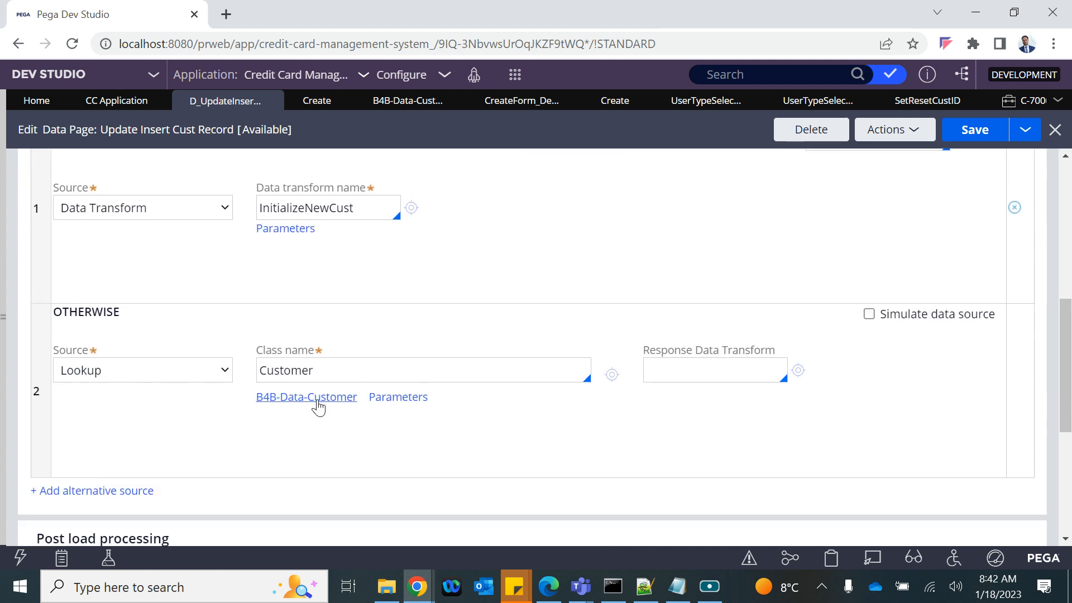
pyautogui.click(400, 398)
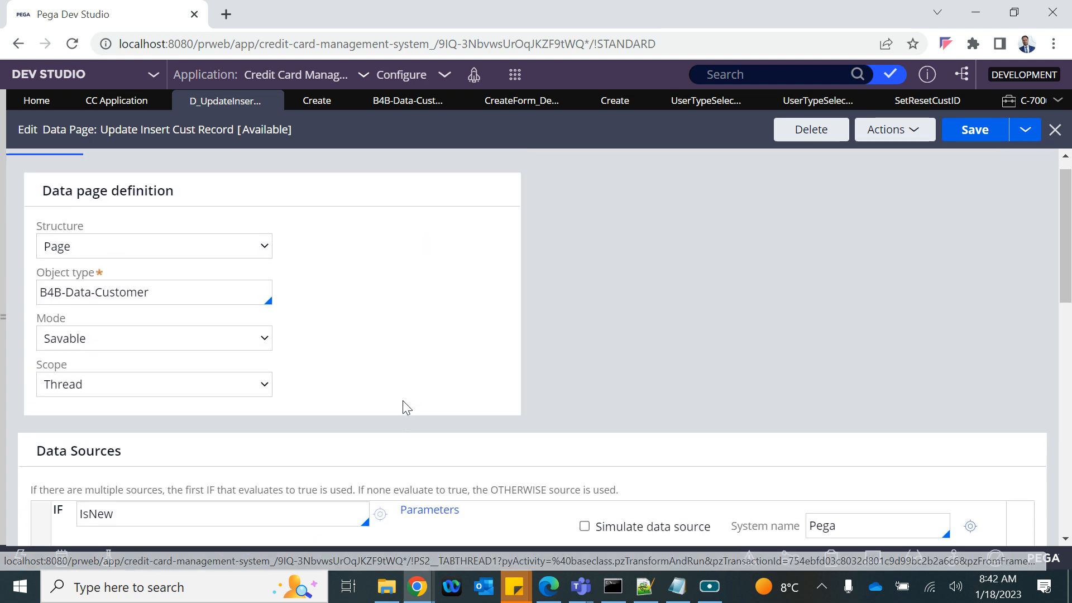
# Step: Close case C-7006 discarding its changes and start a new CC Application case
pyautogui.click(1026, 100)
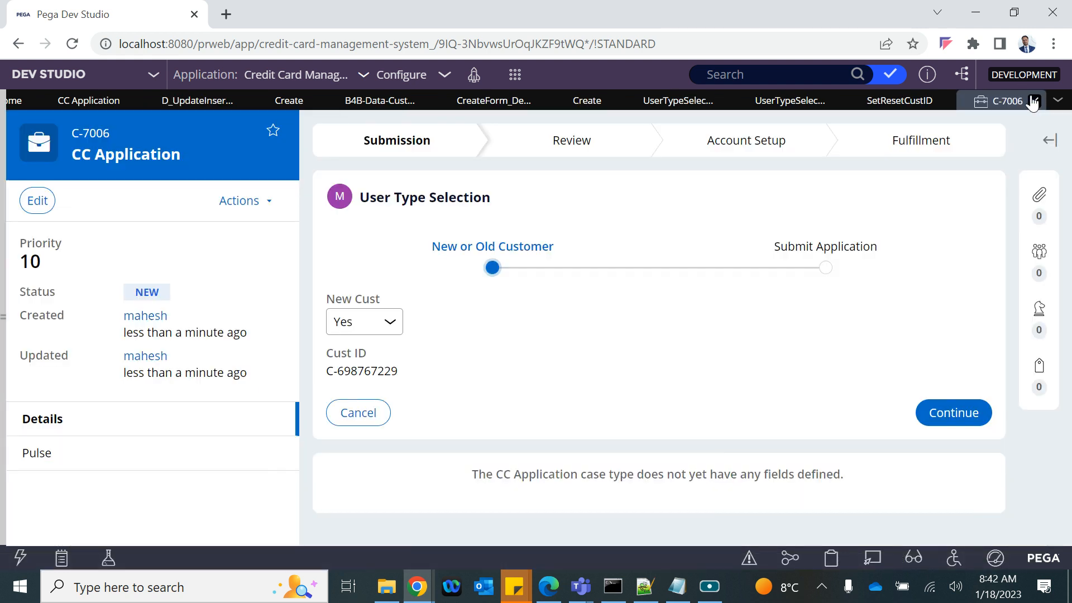
pyautogui.click(1034, 101)
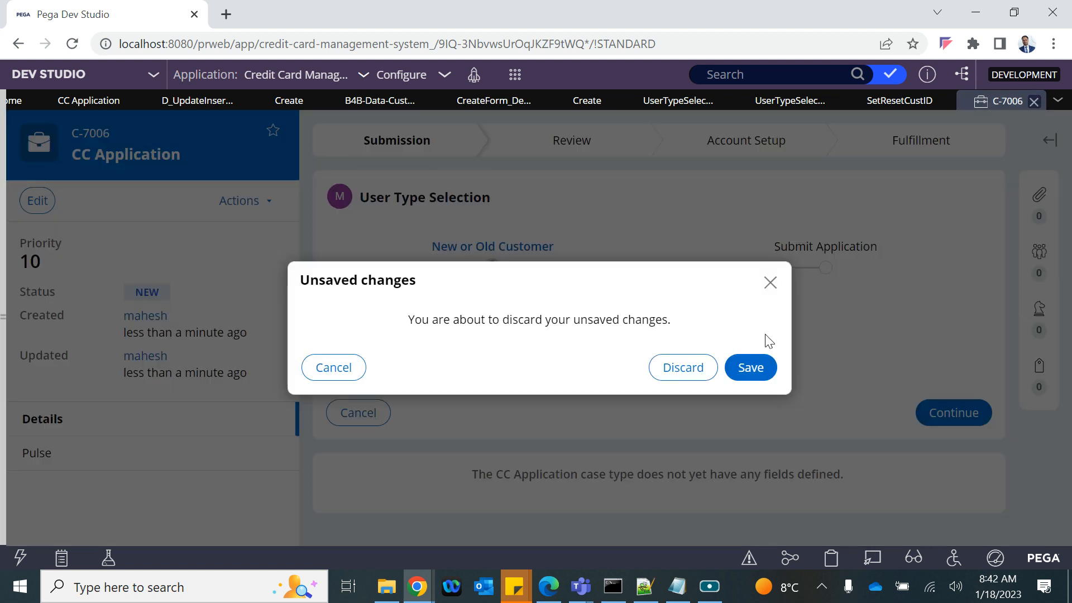
pyautogui.click(707, 369)
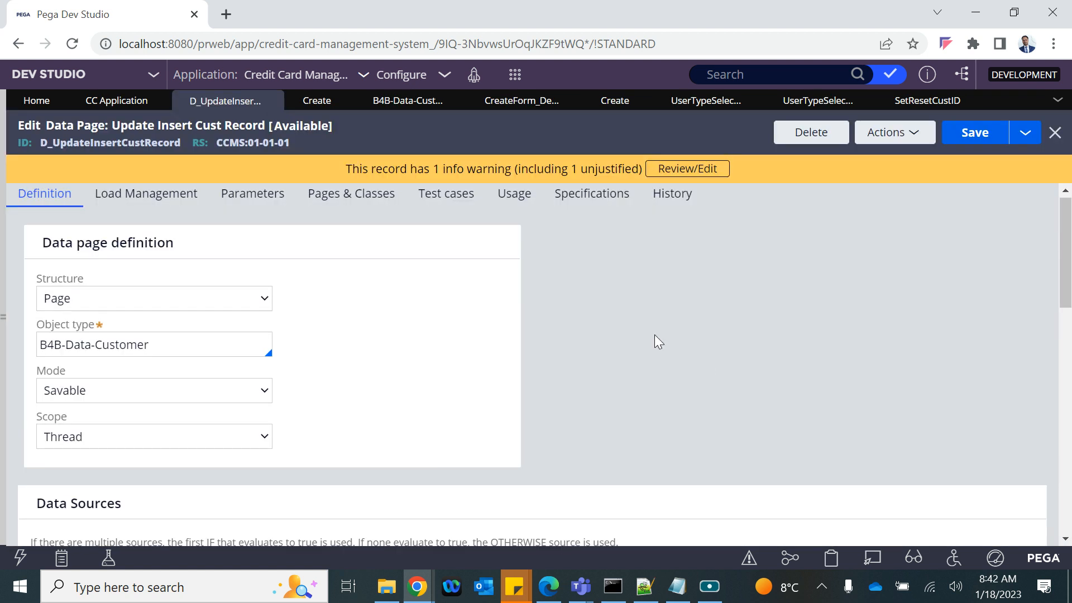
pyautogui.click(515, 79)
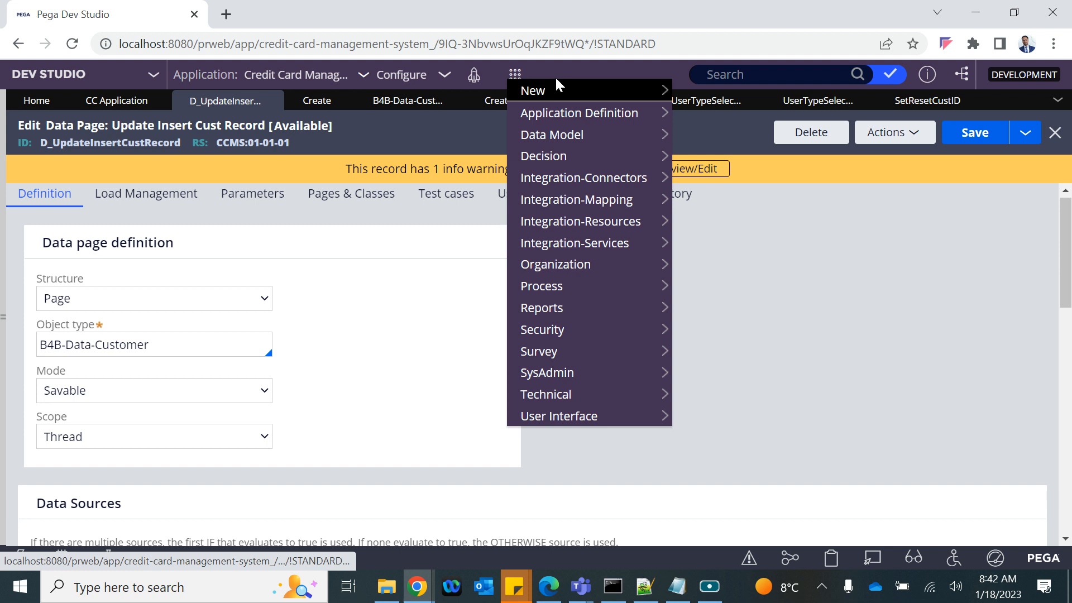
pyautogui.moveTo(665, 91)
pyautogui.click(695, 99)
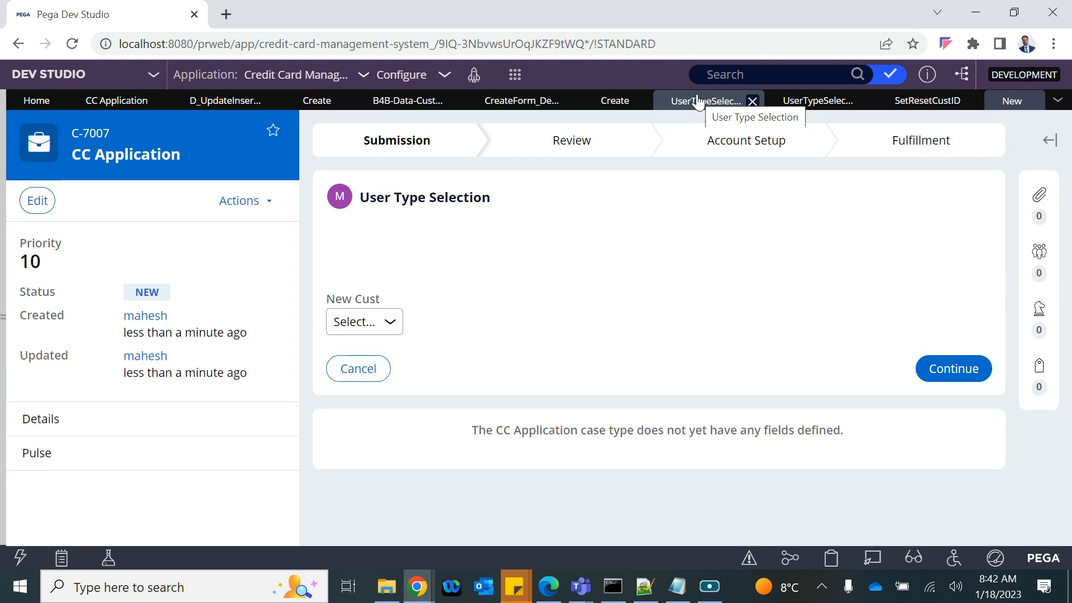
# Step: Mark the customer as existing with Cust ID C-0001 and submit to load their details
pyautogui.click(385, 321)
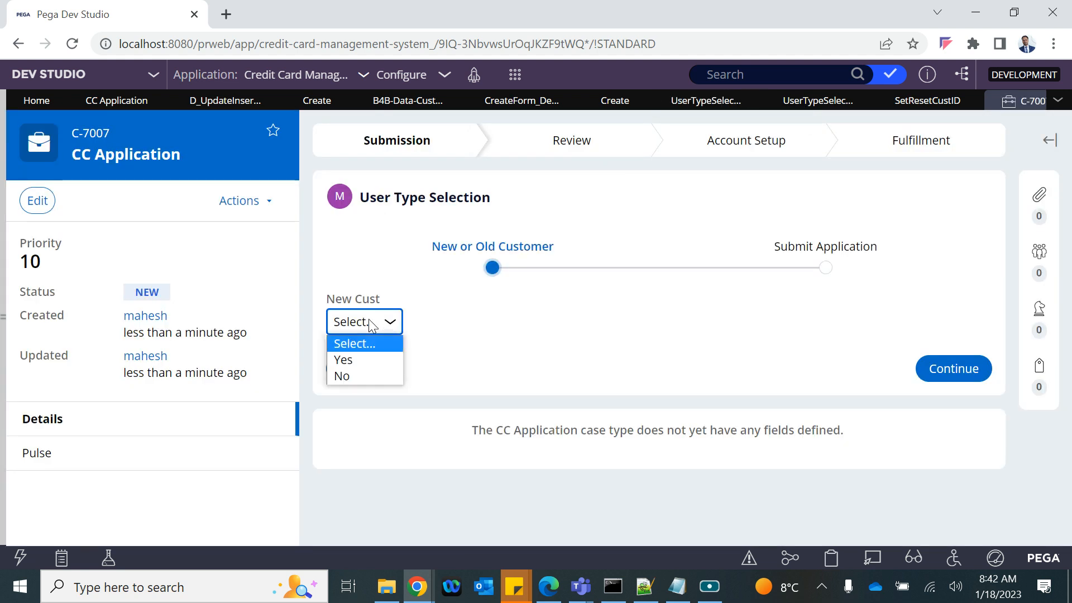
pyautogui.click(351, 376)
pyautogui.click(376, 371)
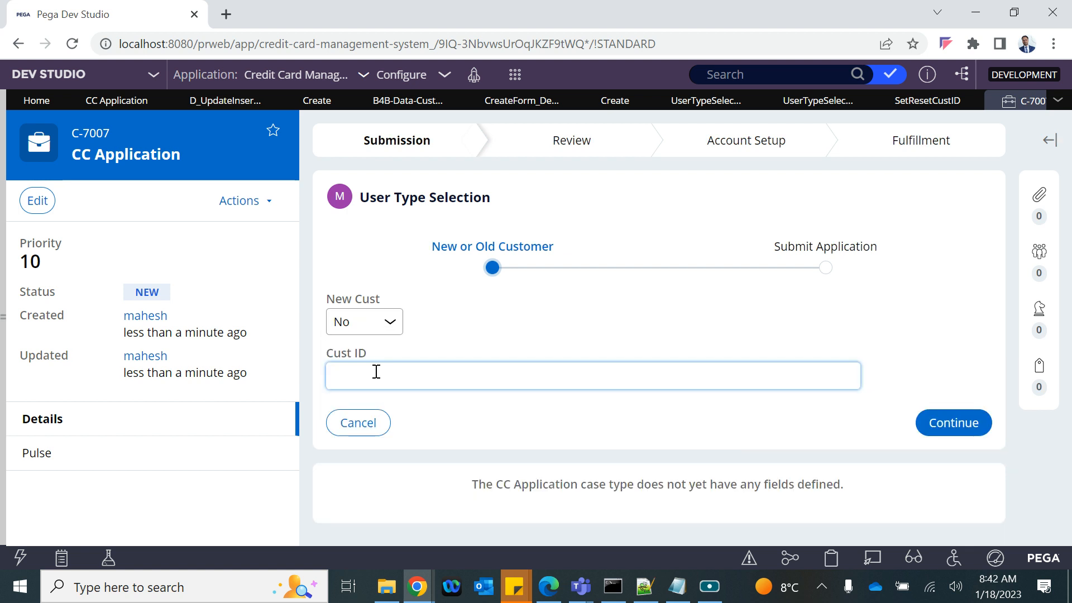
pyautogui.write('C-0001')
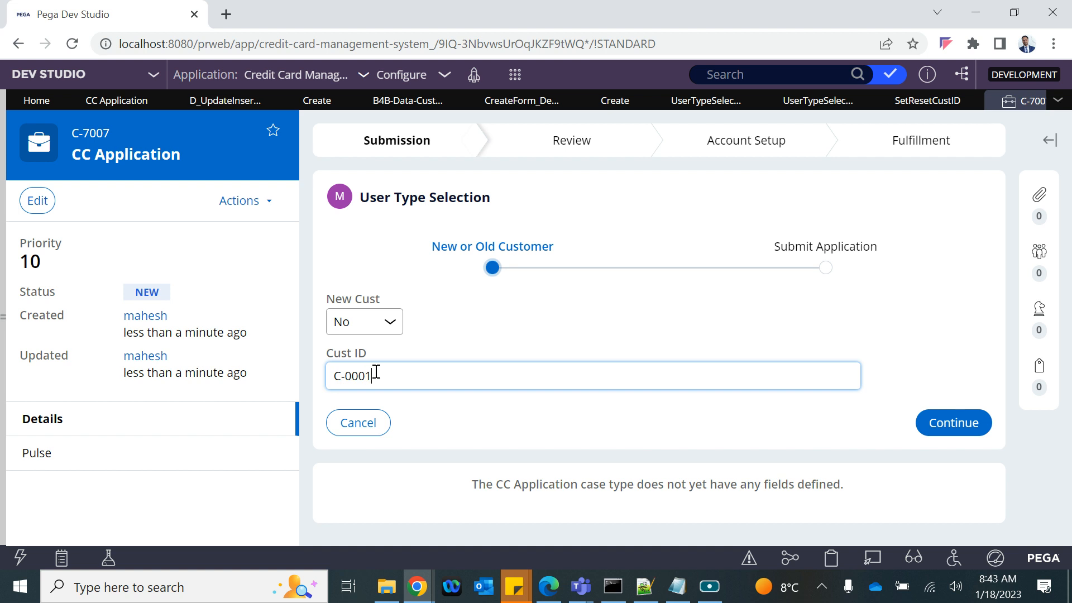
pyautogui.click(502, 338)
pyautogui.click(966, 419)
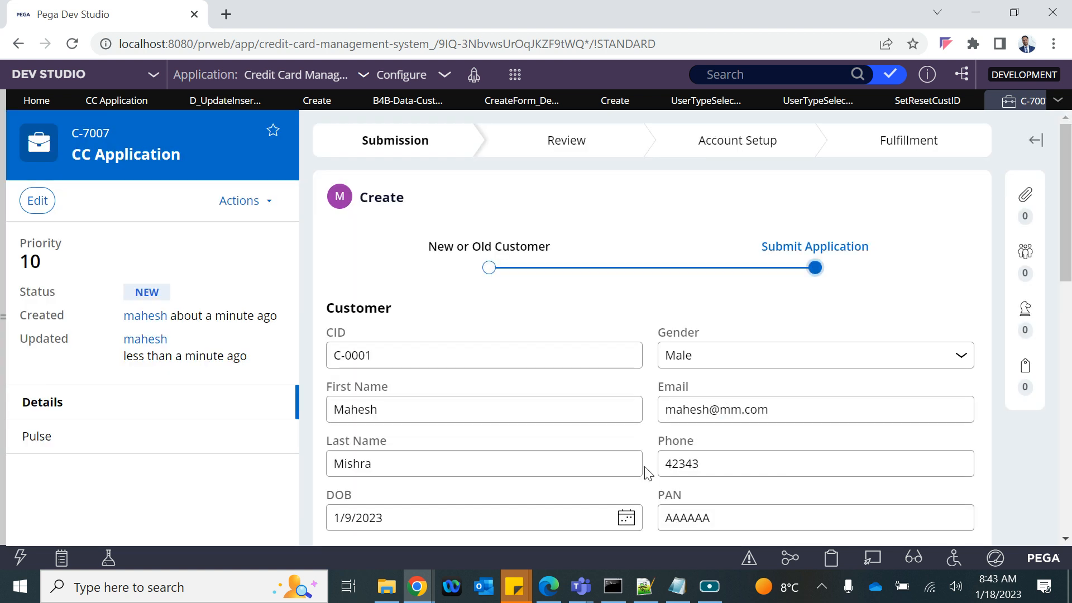
# Step: Append a 1 to the customer's email address and submit the details
pyautogui.scroll(-2, 646, 471)
pyautogui.click(708, 284)
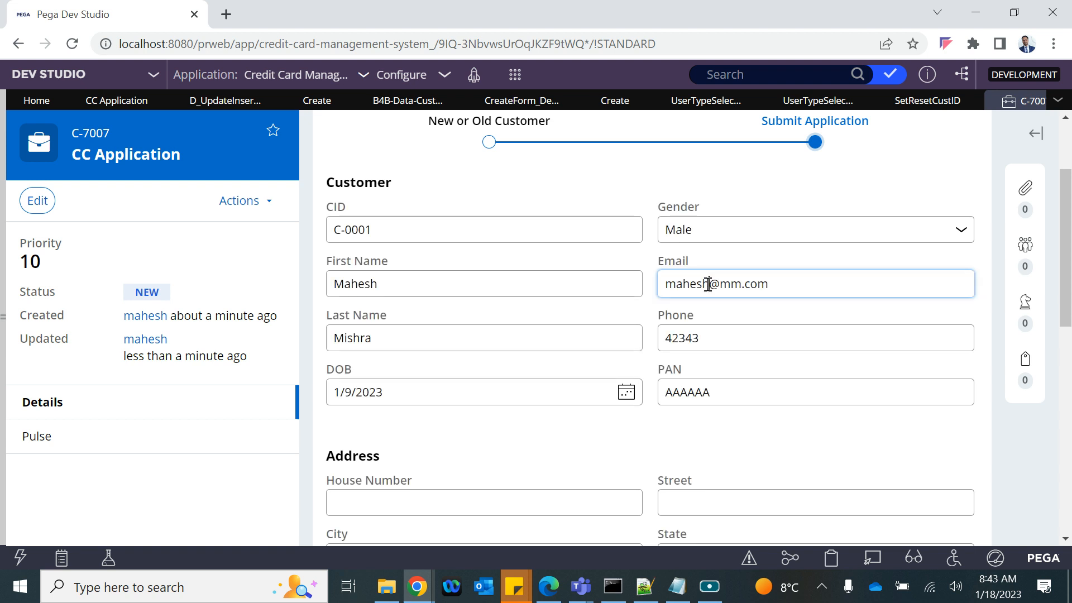
pyautogui.write('1')
pyautogui.scroll(-10, 708, 288)
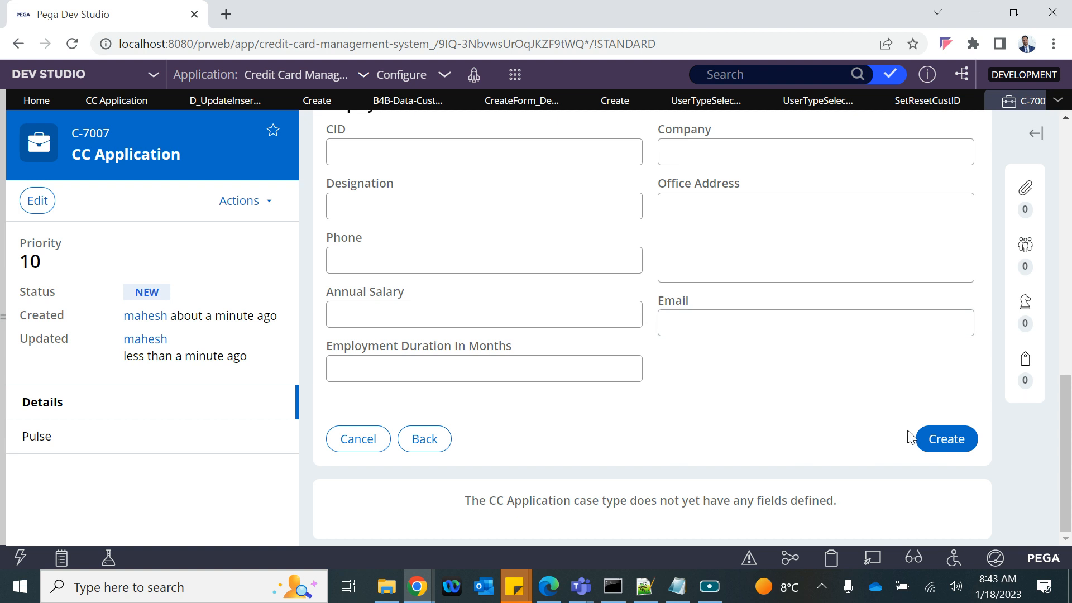
pyautogui.click(949, 438)
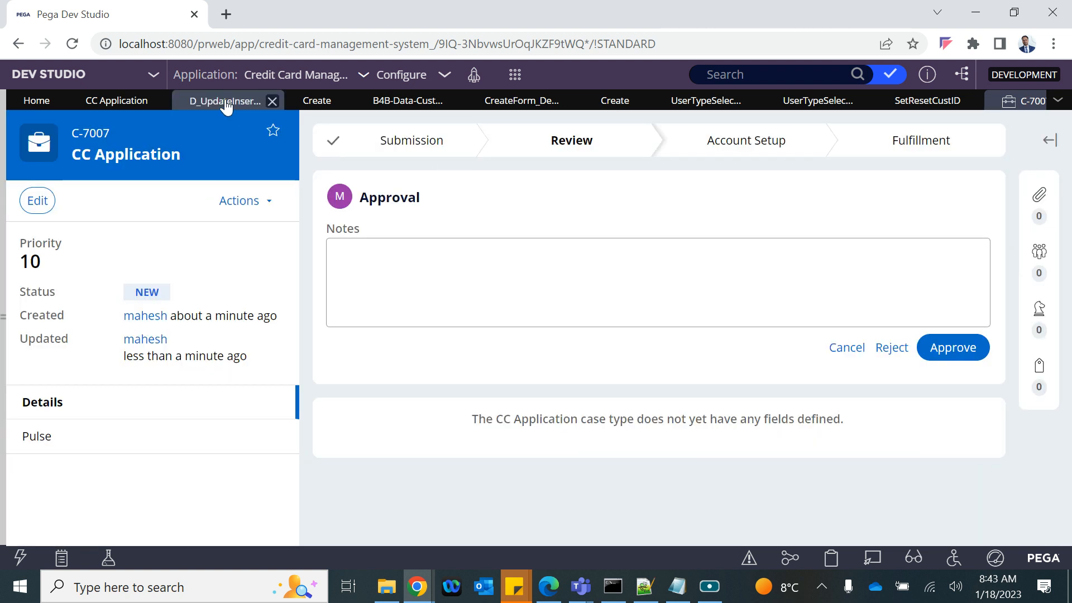
# Step: Review the B4B-Data-Customer records and actions, close case C-7007, and start a new CC Application case
pyautogui.click(398, 102)
pyautogui.click(916, 144)
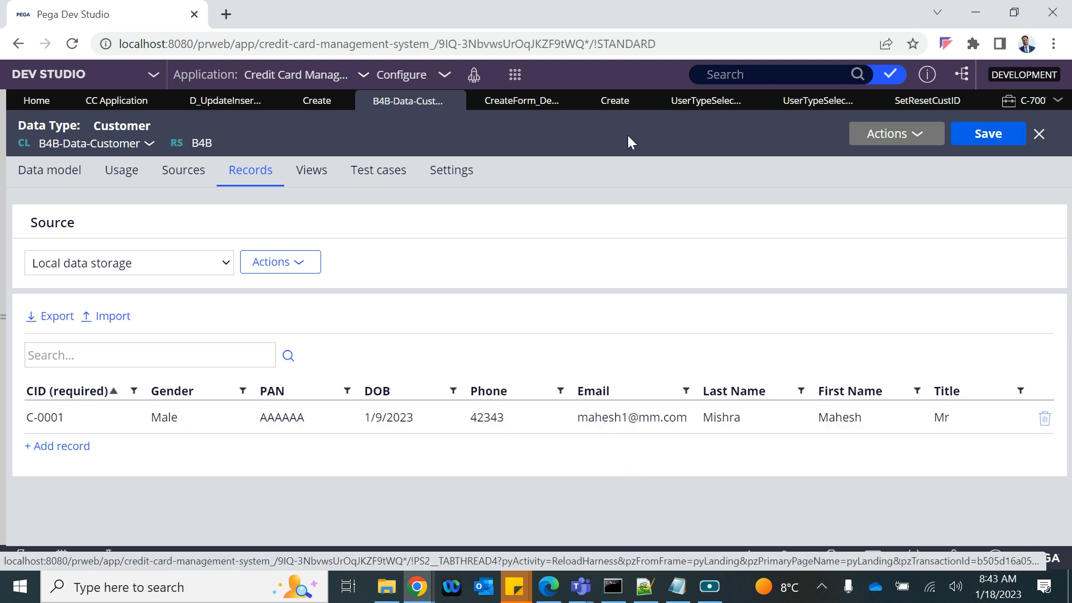
pyautogui.click(1019, 110)
pyautogui.click(1040, 101)
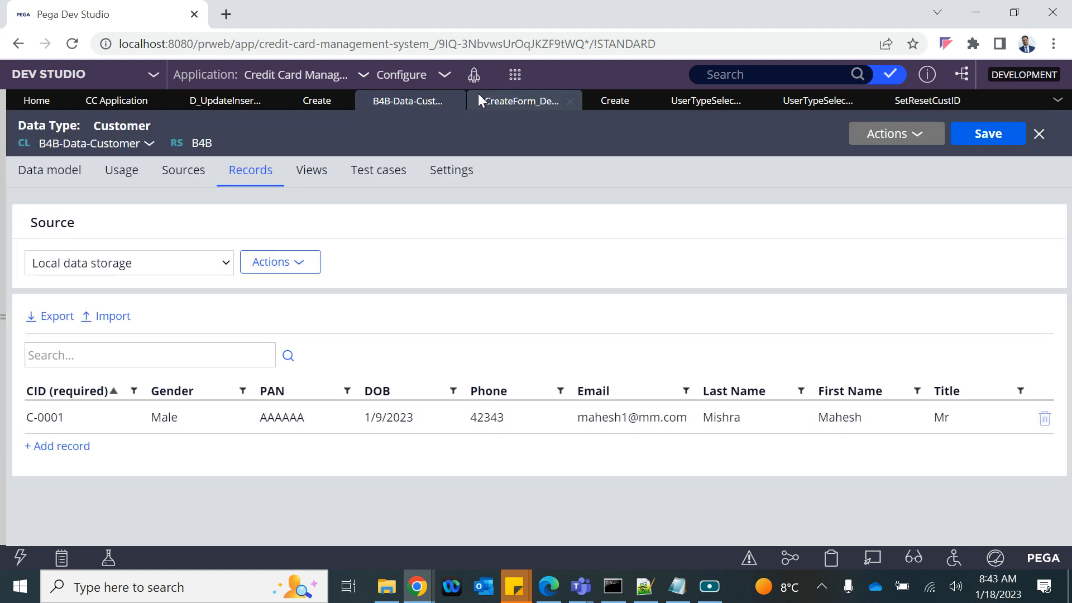
pyautogui.click(514, 74)
pyautogui.moveTo(661, 94)
pyautogui.click(698, 89)
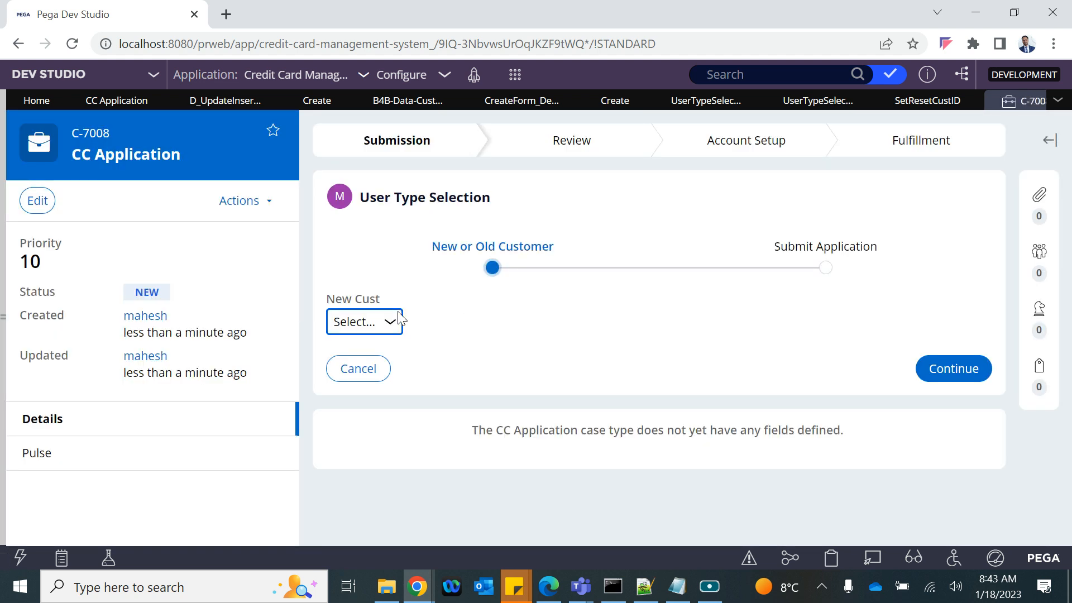
# Step: Mark the applicant as a new customer, continue, and check the generated CID
pyautogui.click(364, 328)
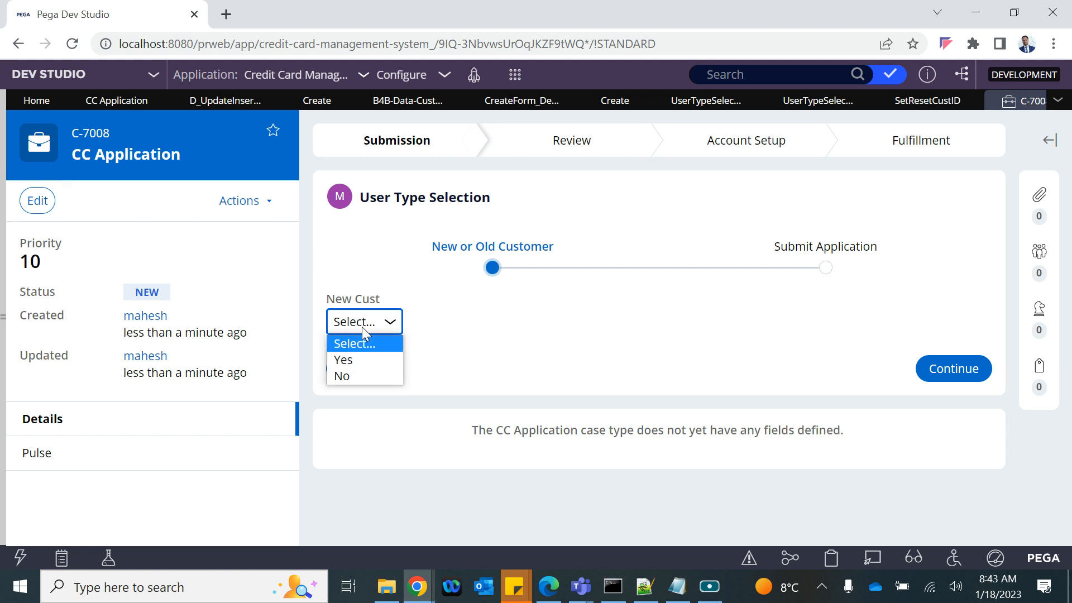
pyautogui.click(342, 360)
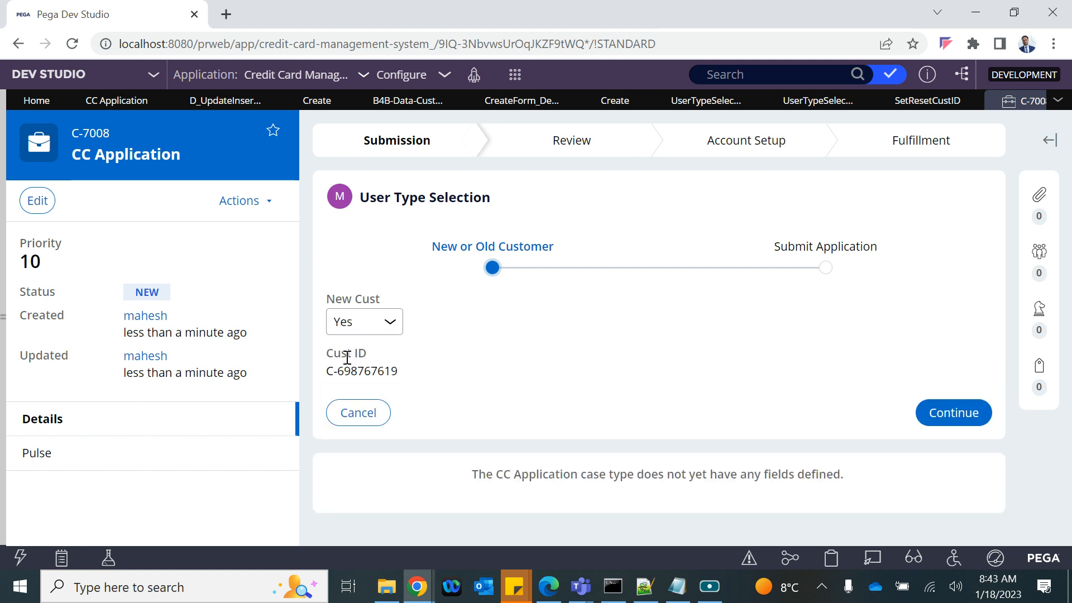
pyautogui.click(945, 418)
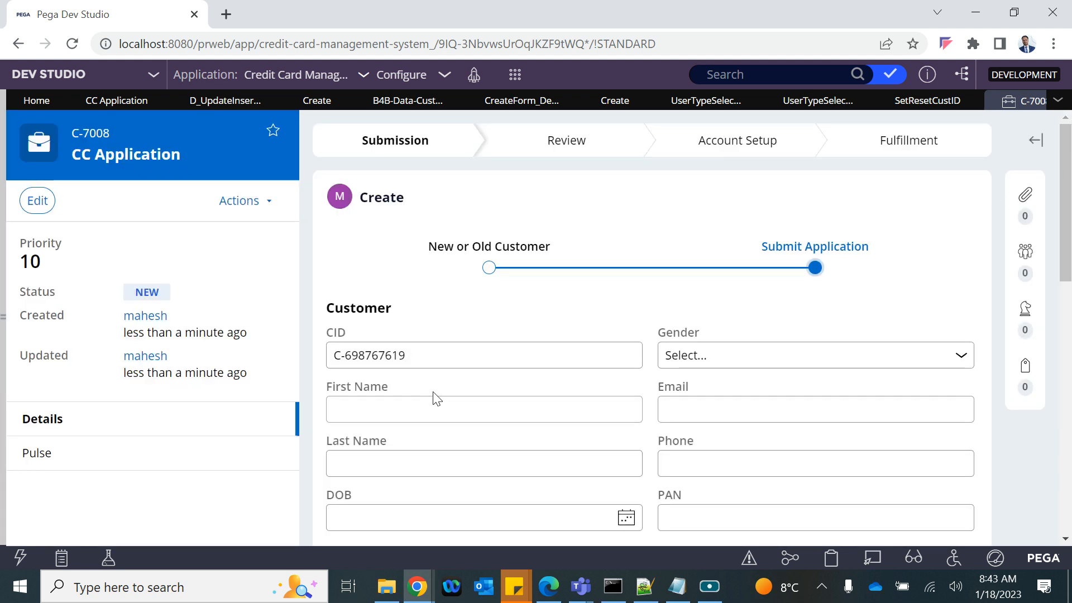
pyautogui.click(421, 359)
pyautogui.moveTo(421, 359); pyautogui.dragTo(306, 355)
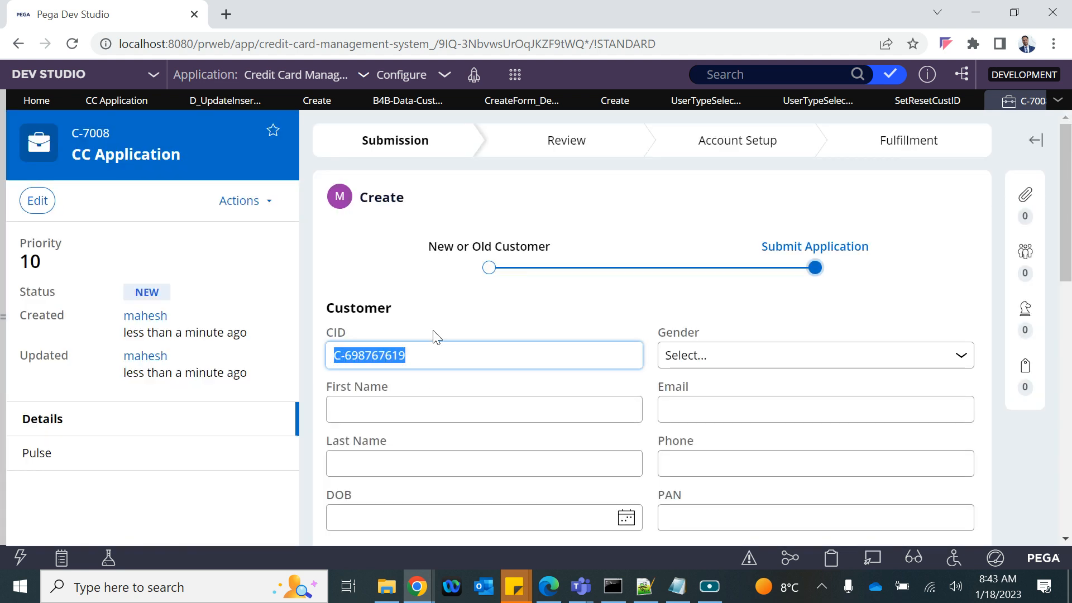
pyautogui.scroll(-2, 479, 335)
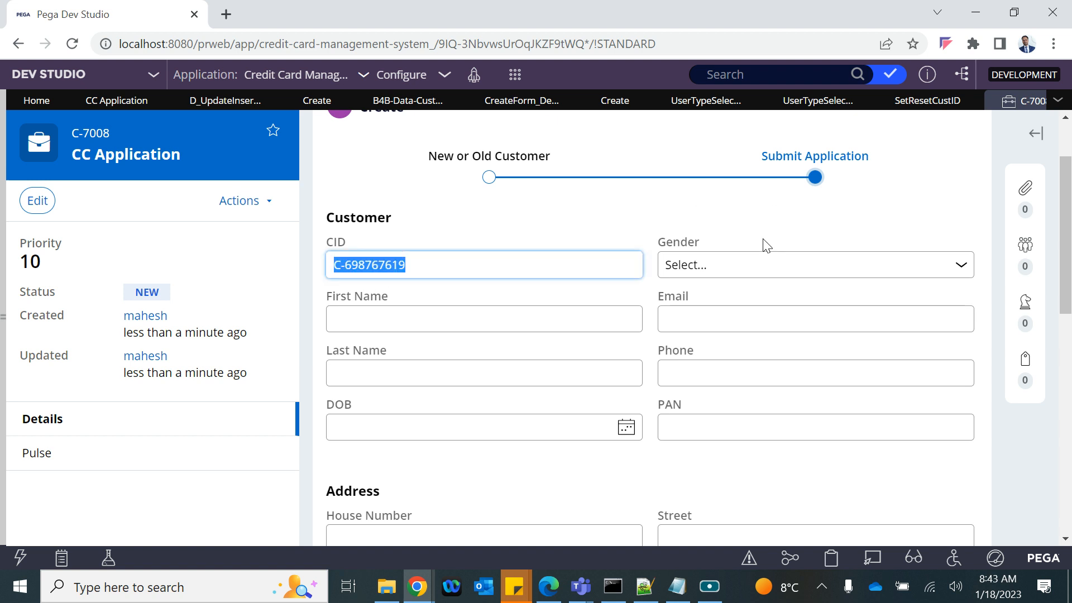
# Step: Set gender to Male and enter the customer's first name, email and last name
pyautogui.click(718, 263)
pyautogui.click(682, 306)
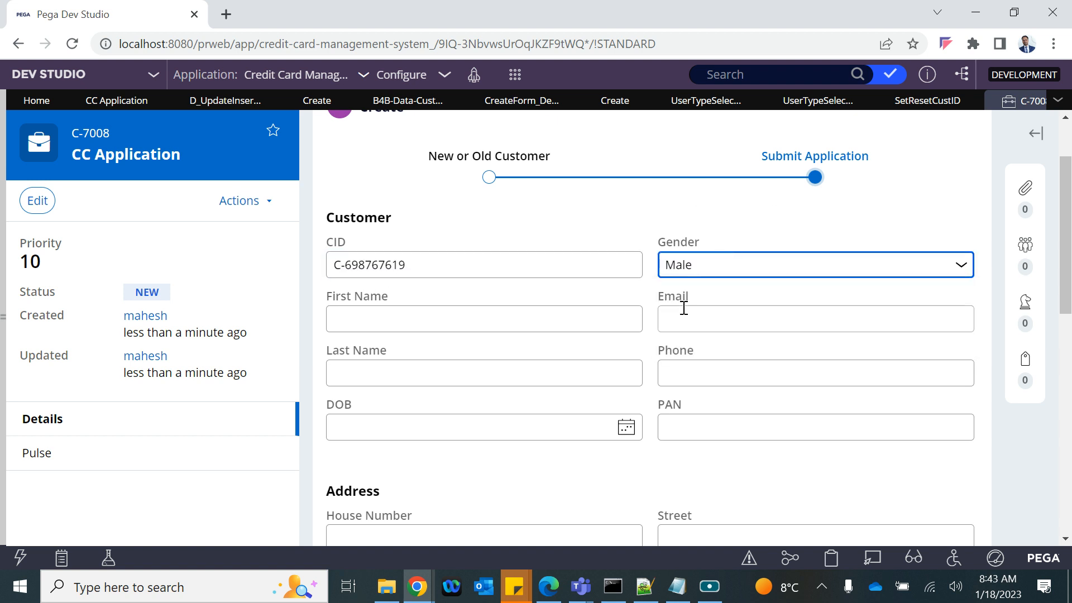
pyautogui.click(498, 316)
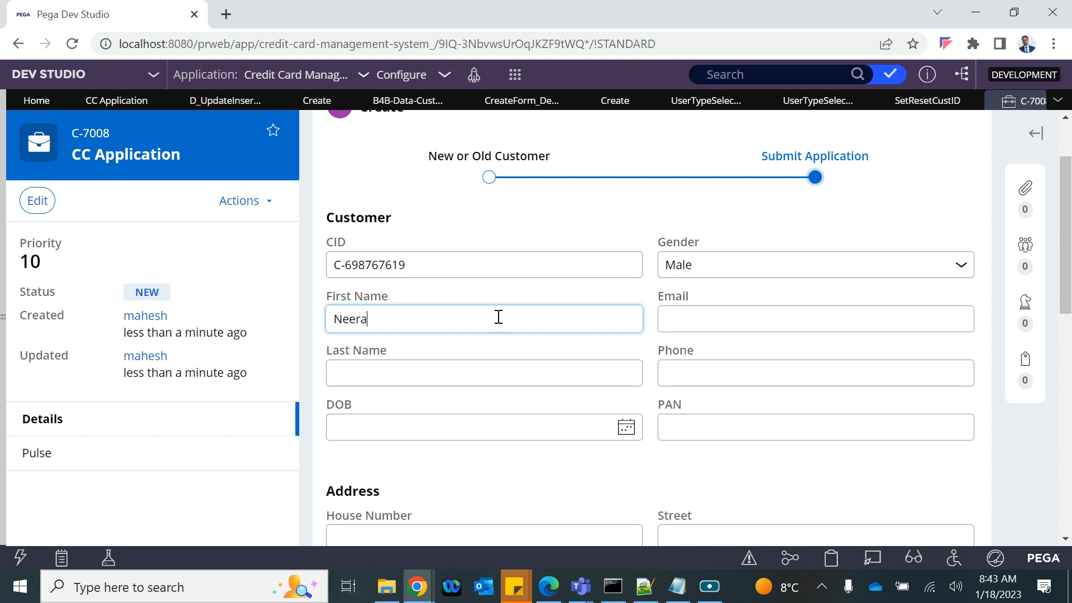
pyautogui.click(709, 313)
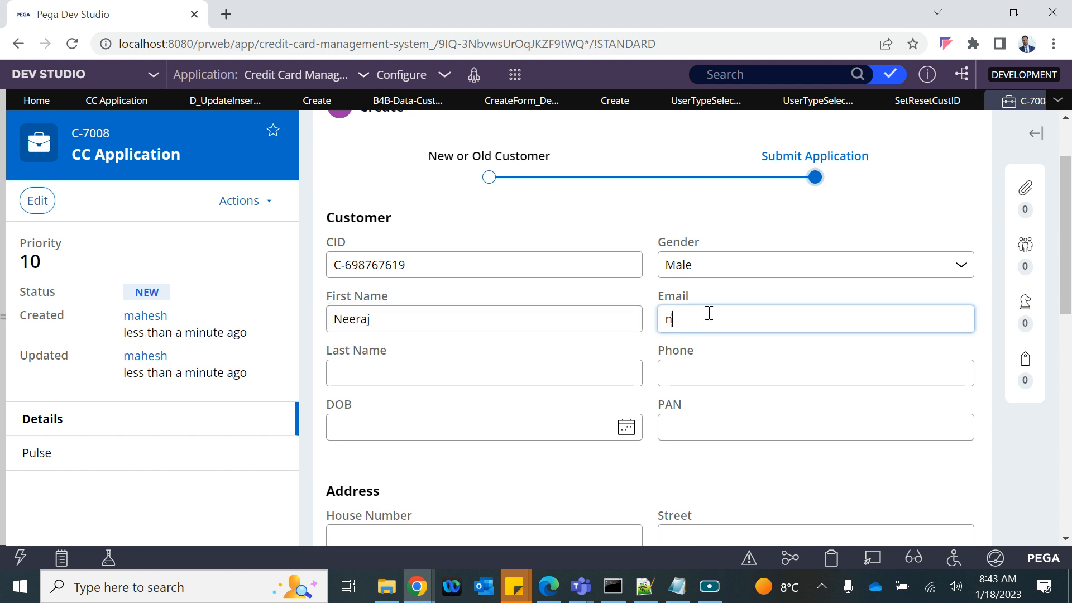
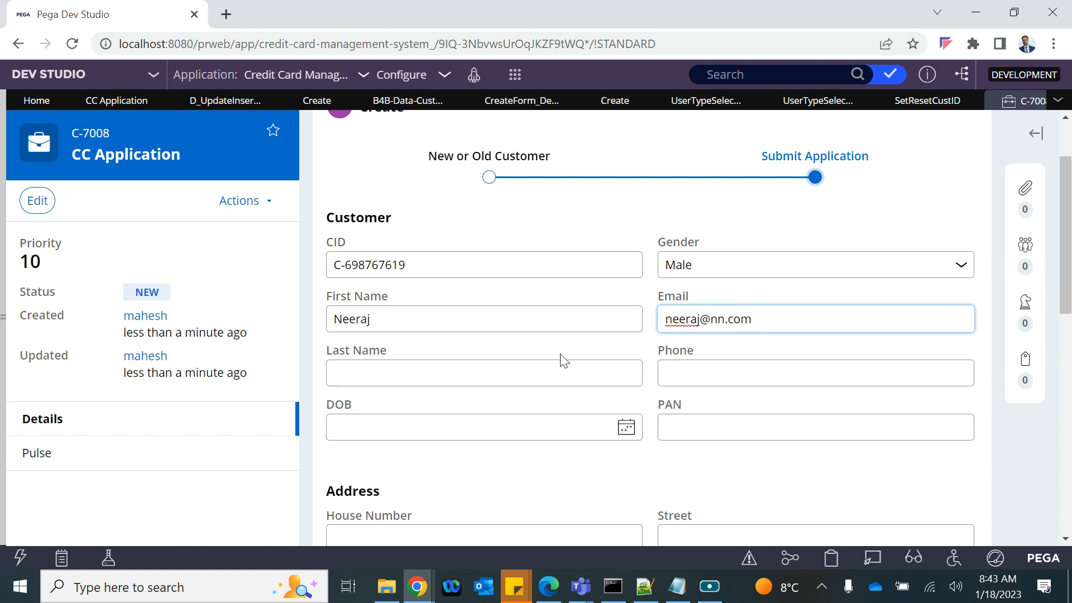
pyautogui.click(480, 369)
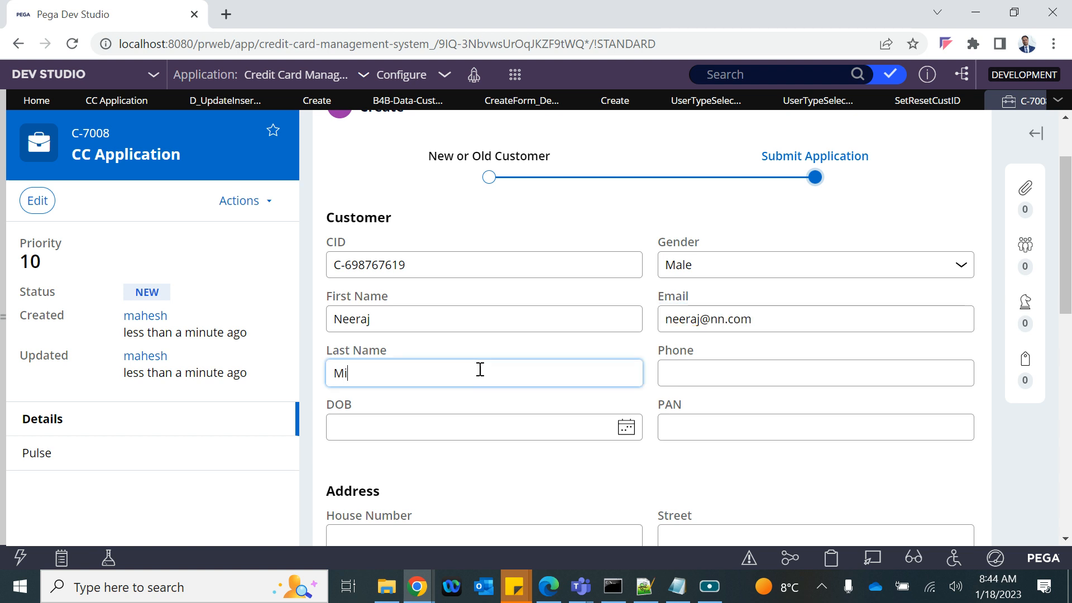
# Step: Set the date of birth to 1/3/2023 and submit the new customer's details
pyautogui.click(626, 427)
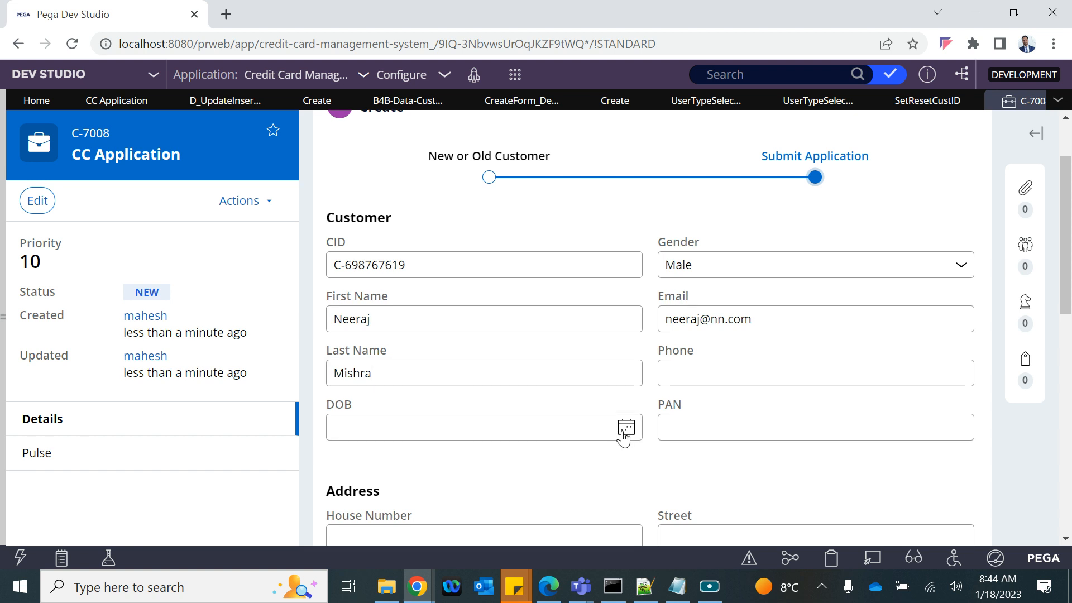
pyautogui.click(407, 263)
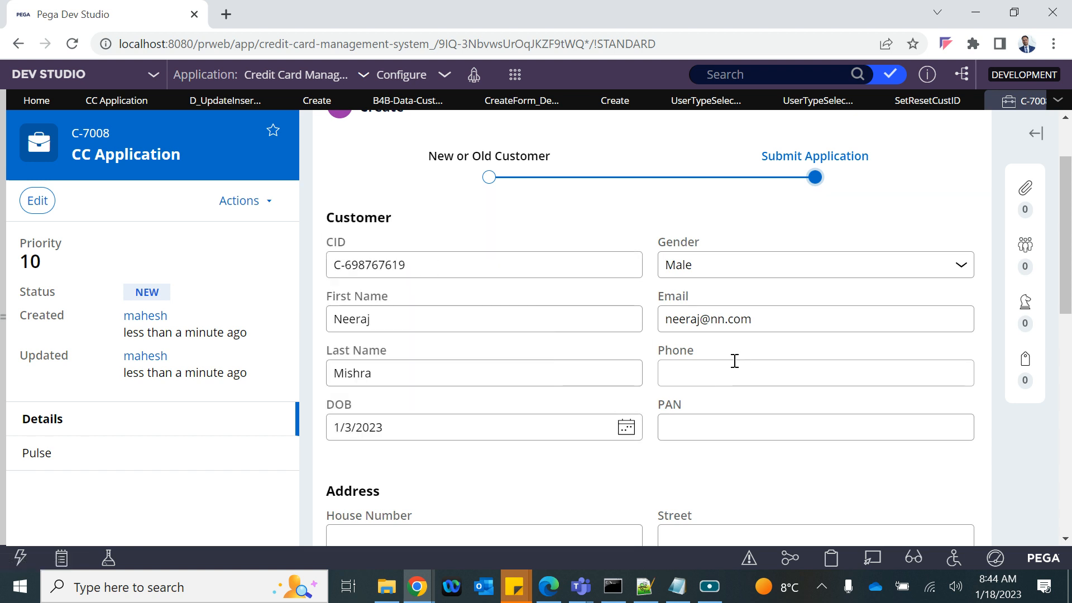
pyautogui.scroll(-10, 704, 448)
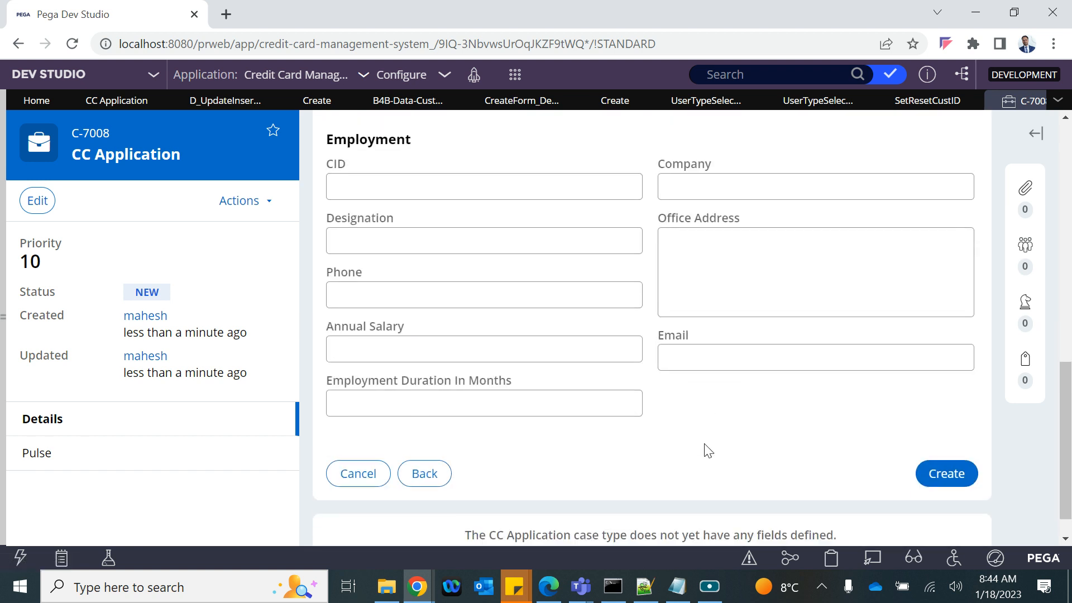
pyautogui.scroll(10, 705, 433)
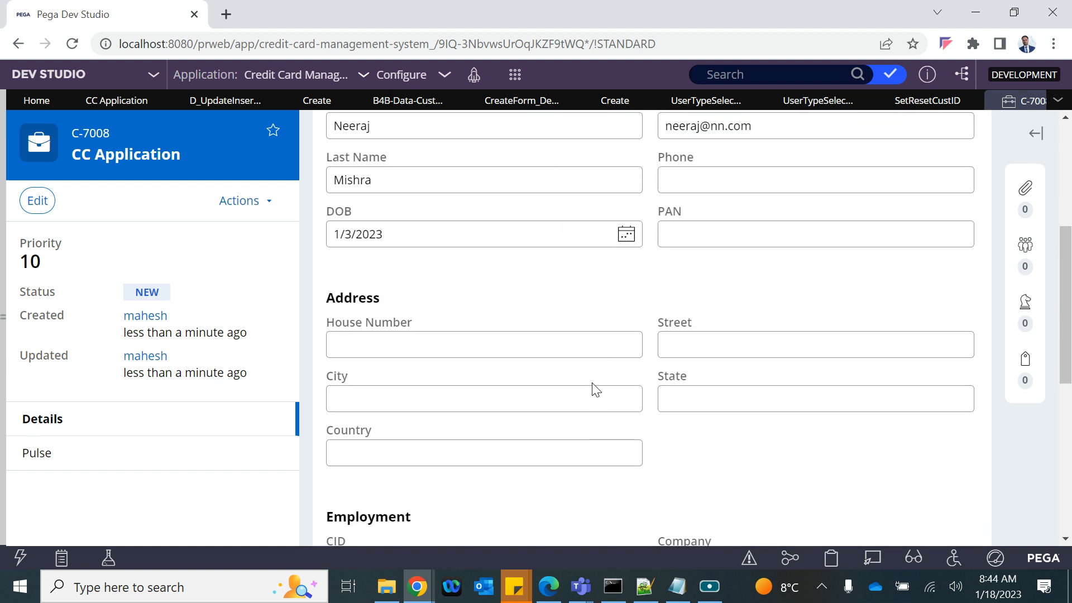
pyautogui.scroll(-6, 648, 426)
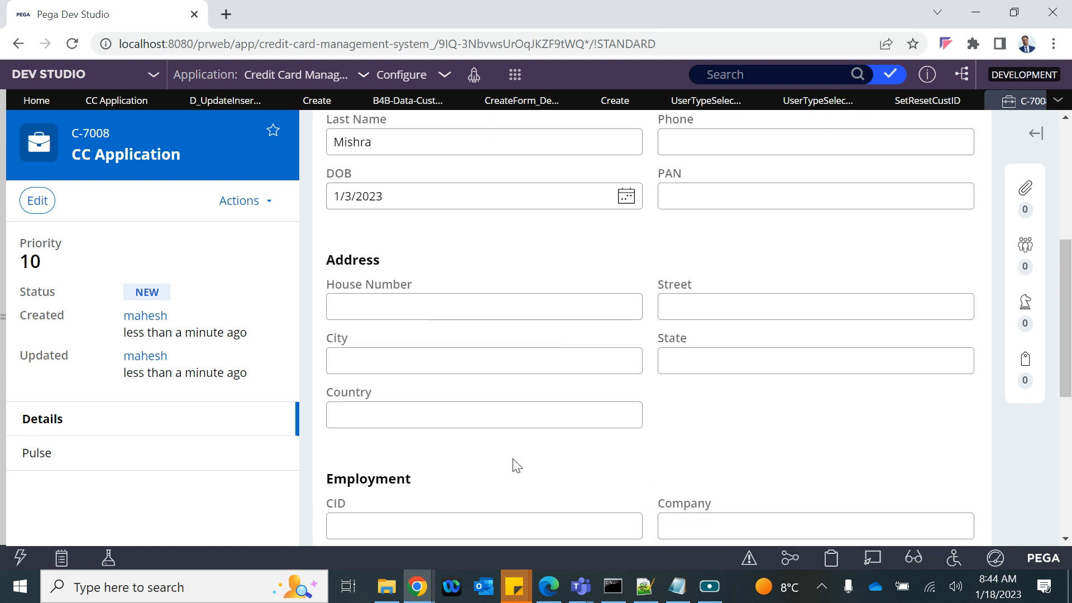
pyautogui.scroll(6, 530, 368)
pyautogui.scroll(-6, 530, 371)
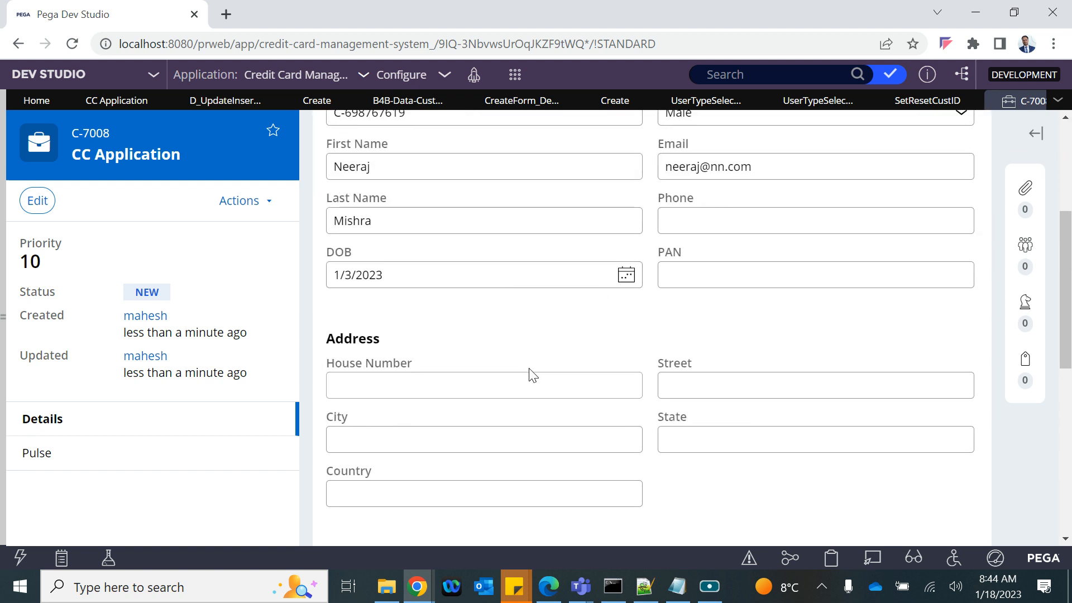
pyautogui.scroll(-4, 866, 485)
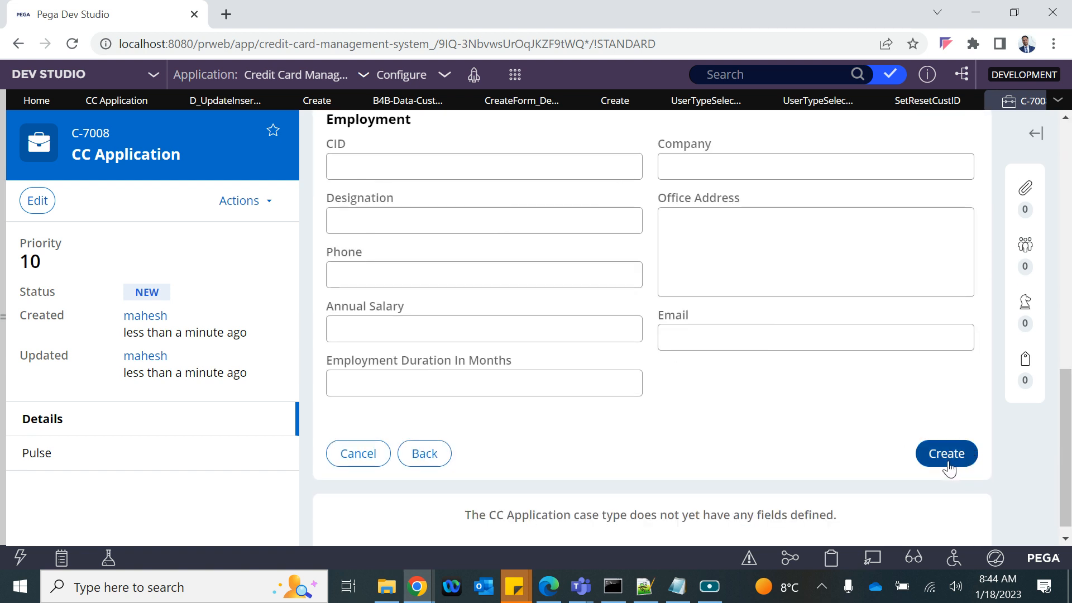
pyautogui.click(948, 463)
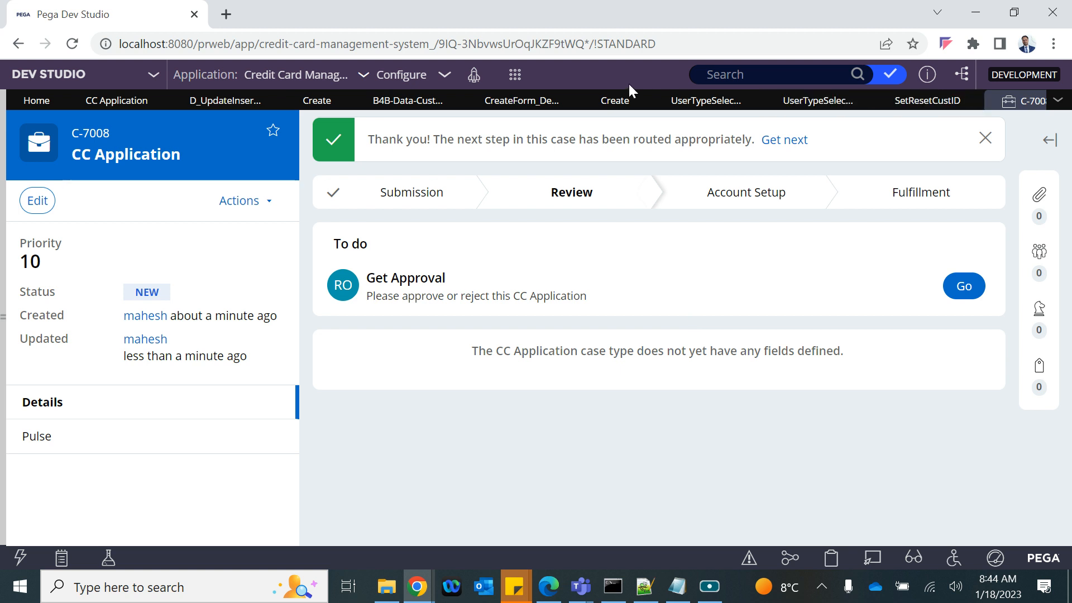
# Step: Refresh the B4B-Data-Customer records table from the Actions menu
pyautogui.click(407, 102)
pyautogui.click(890, 134)
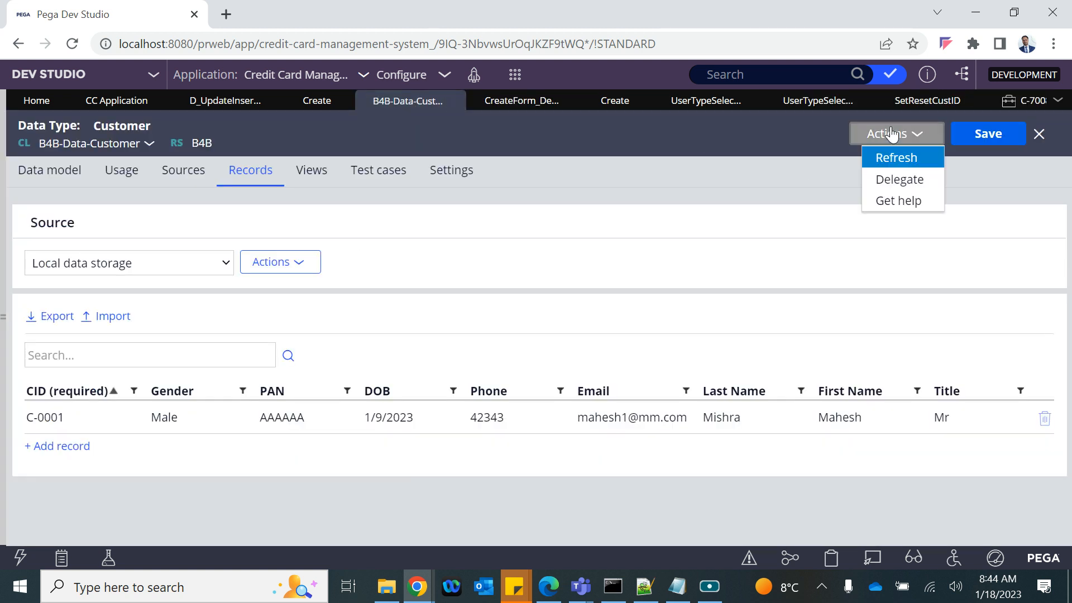
pyautogui.click(879, 159)
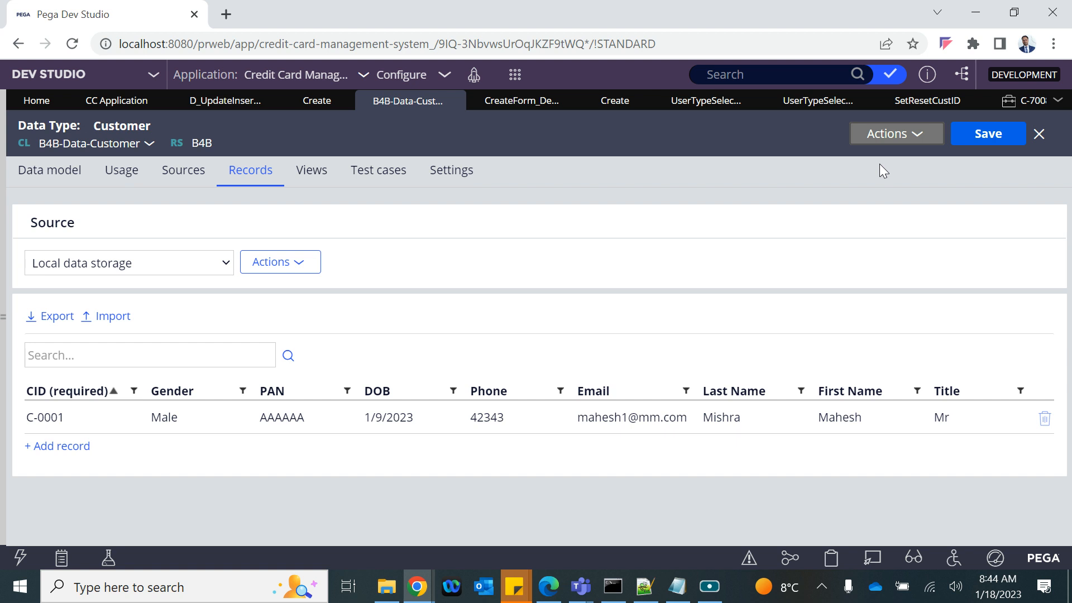